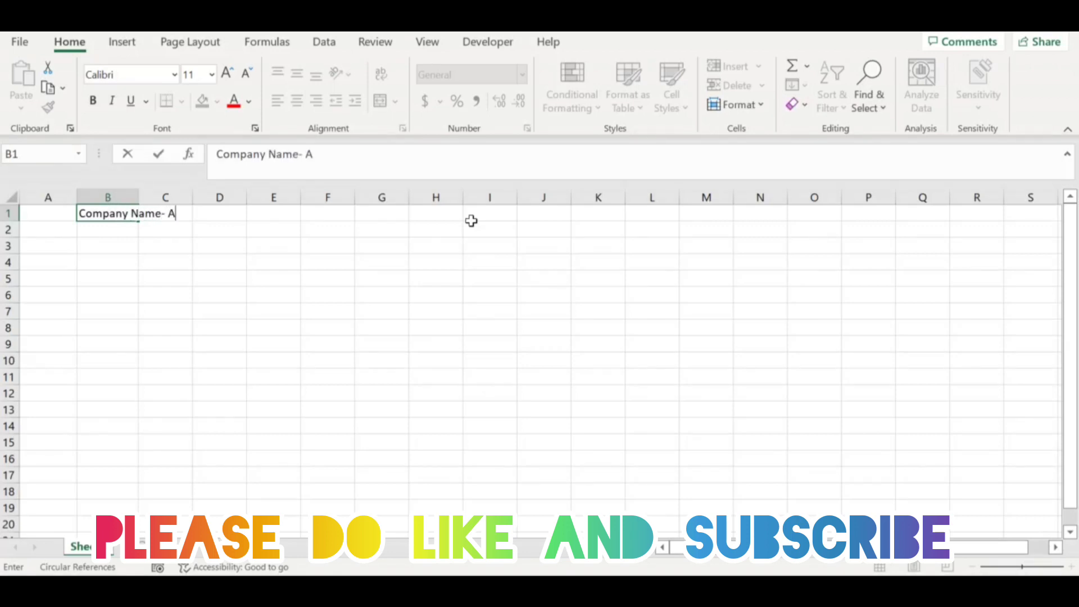
Step: Finish the 'Company Name- AdiansHR' title in B1
{"action": "type", "text": "sh"}
{"action": "type", "text": "HR"}
{"action": "key", "text": "Return"}
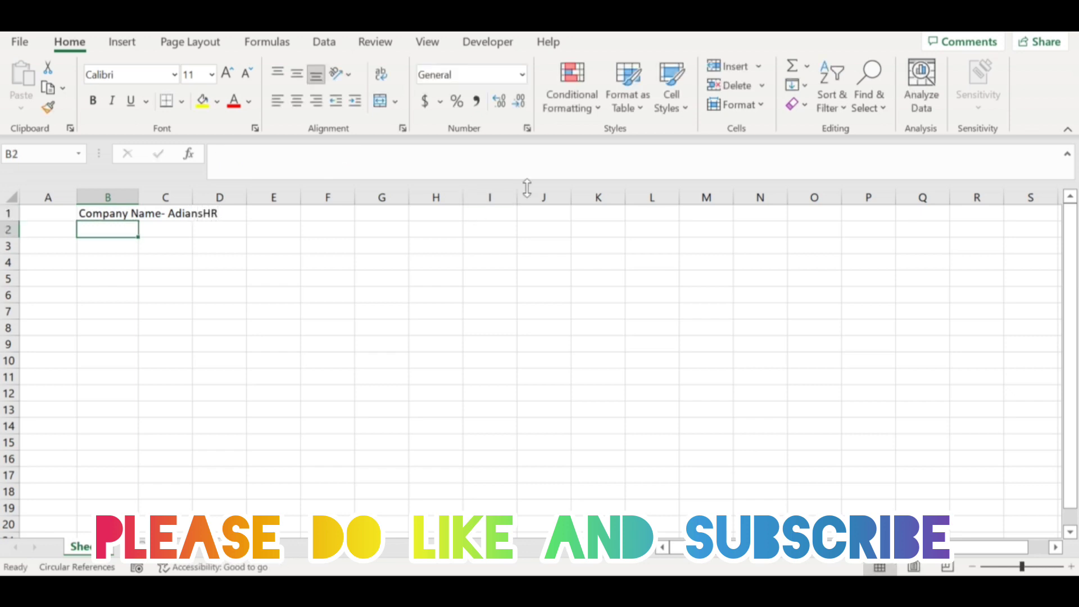
{"action": "key", "text": "Left"}
{"action": "key", "text": "Down"}
{"action": "key", "text": "Right"}
{"action": "key", "text": "Up"}
{"action": "key", "text": "Down"}
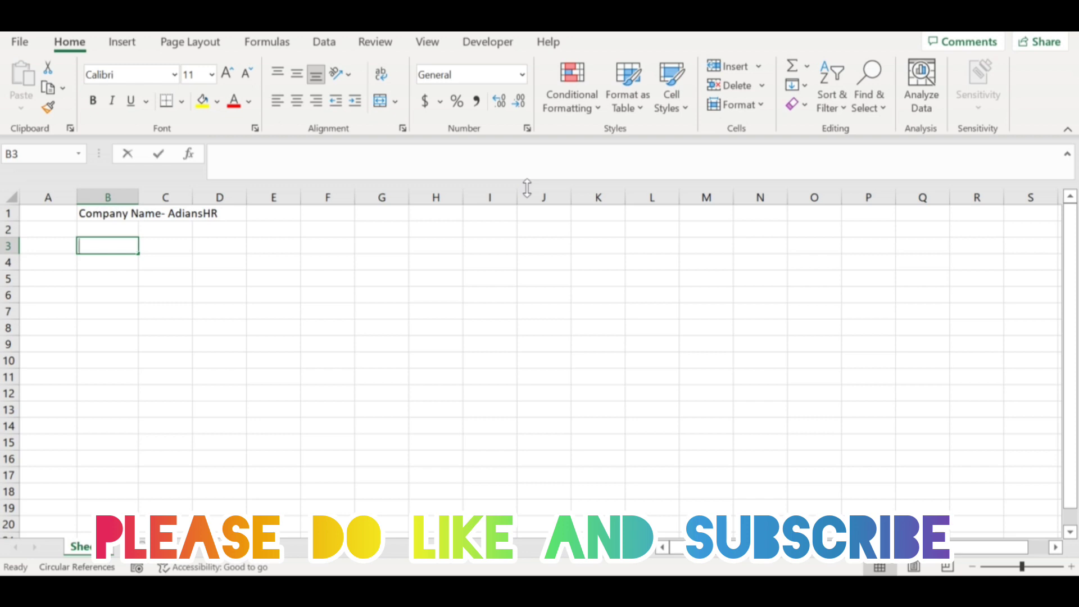
Step: Enter the label 'Attandacne for the month of' in B3
{"action": "type", "text": "Attandacne"}
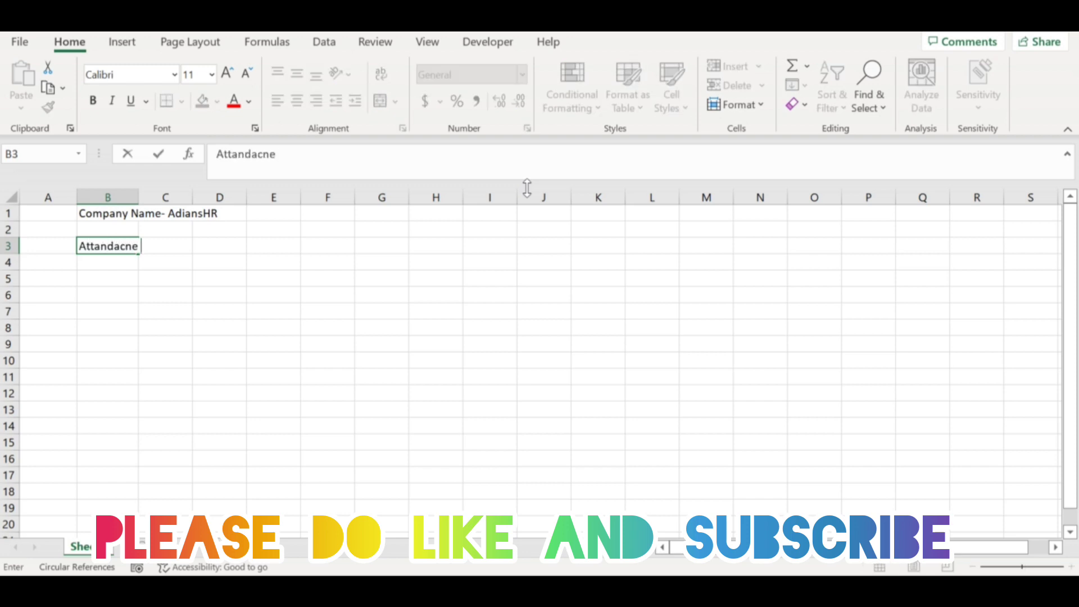
{"action": "type", "text": " for the month of"}
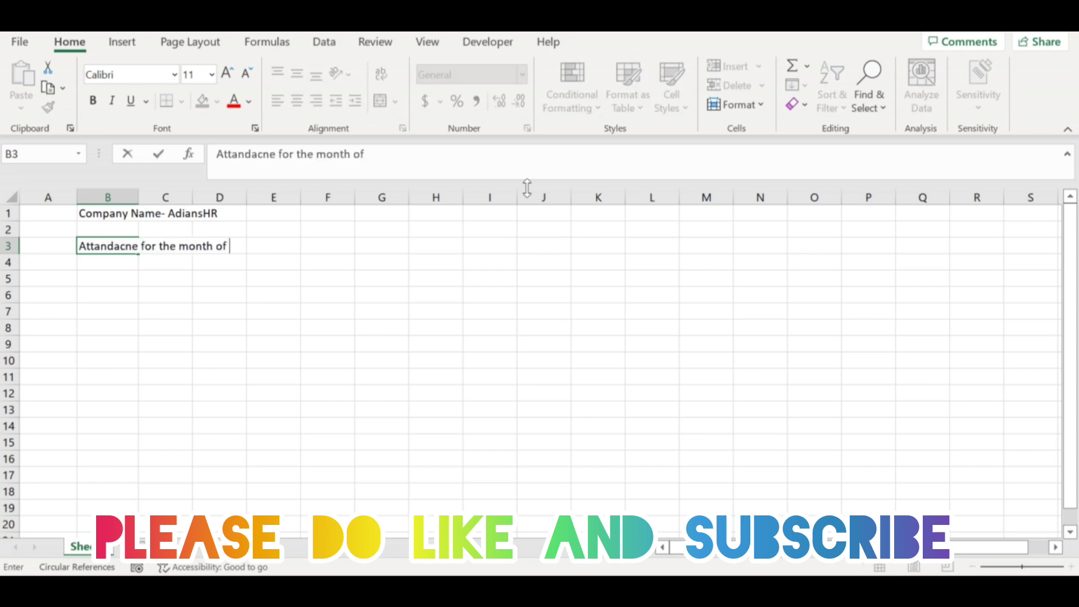
{"action": "key", "text": "Return"}
{"action": "key", "text": "Up"}
{"action": "key", "text": "Right"}
{"action": "key", "text": "Right"}
{"action": "key", "text": "Right"}
{"action": "key", "text": "Right"}
{"action": "key", "text": "Left"}
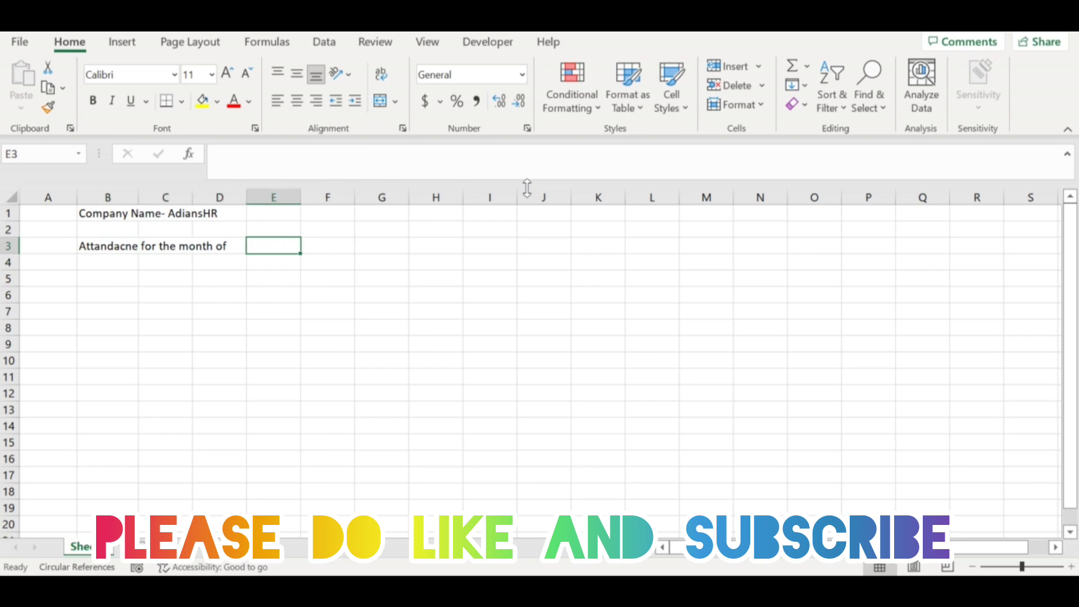
{"action": "key", "text": "Right"}
Step: Enter Sep 2023 in F3 so it shows Sep-23
{"action": "type", "text": "S"}
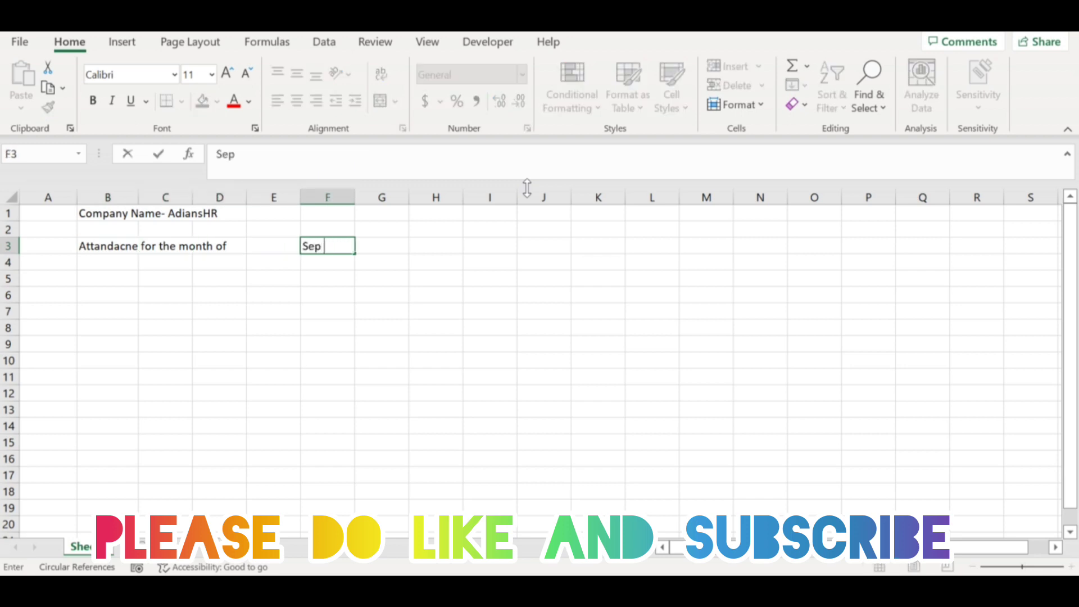
{"action": "key", "text": "Return"}
{"action": "key", "text": "Down"}
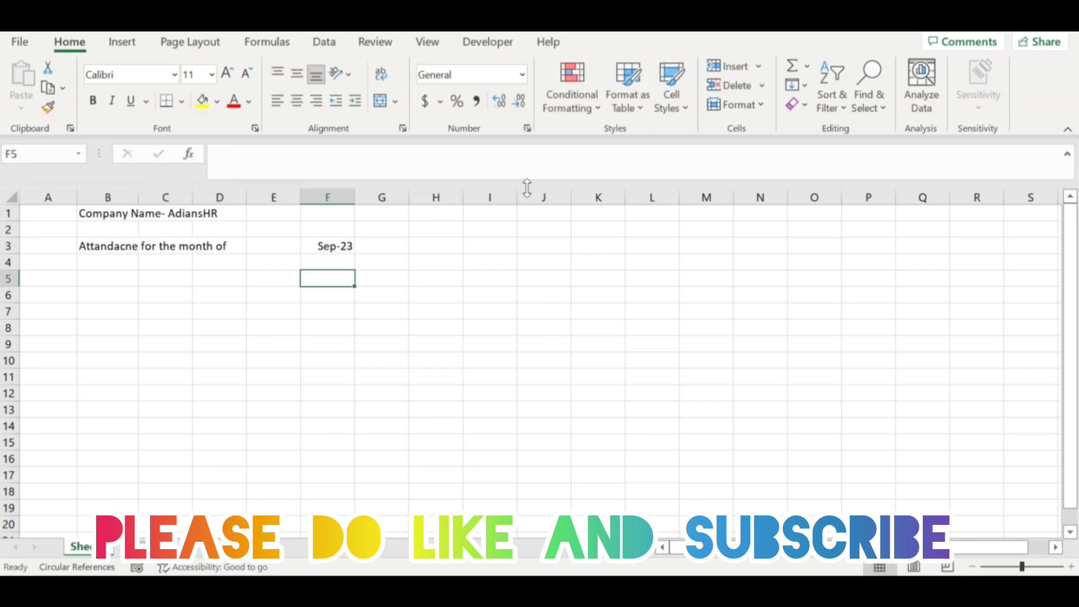
{"action": "key", "text": "Left"}
{"action": "key", "text": "Left"}
{"action": "key", "text": "Left"}
{"action": "key", "text": "Left"}
{"action": "key", "text": "Down"}
Step: Enter the headers 'Emp Code' in A6 and 'Emp Name' in B6
{"action": "type", "text": "E"}
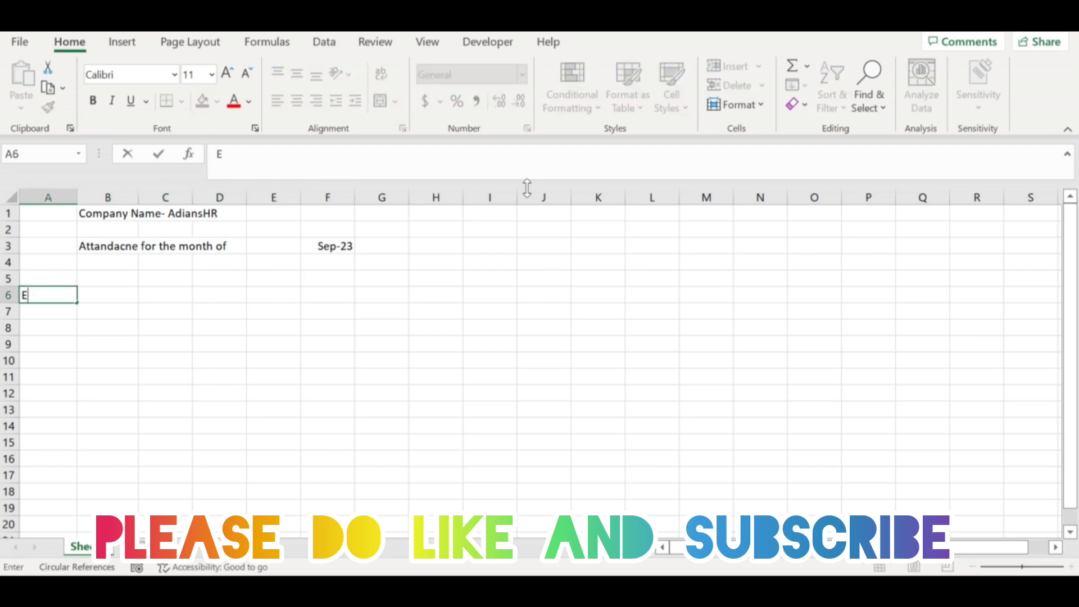
{"action": "type", "text": "mp Code"}
{"action": "key", "text": "Tab"}
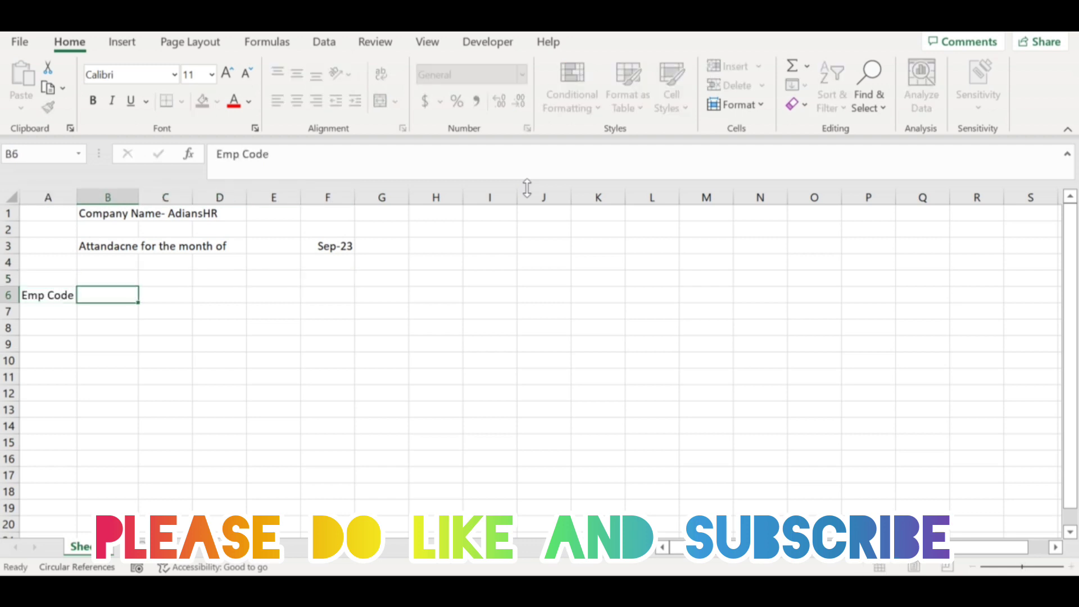
{"action": "type", "text": "Emp Name"}
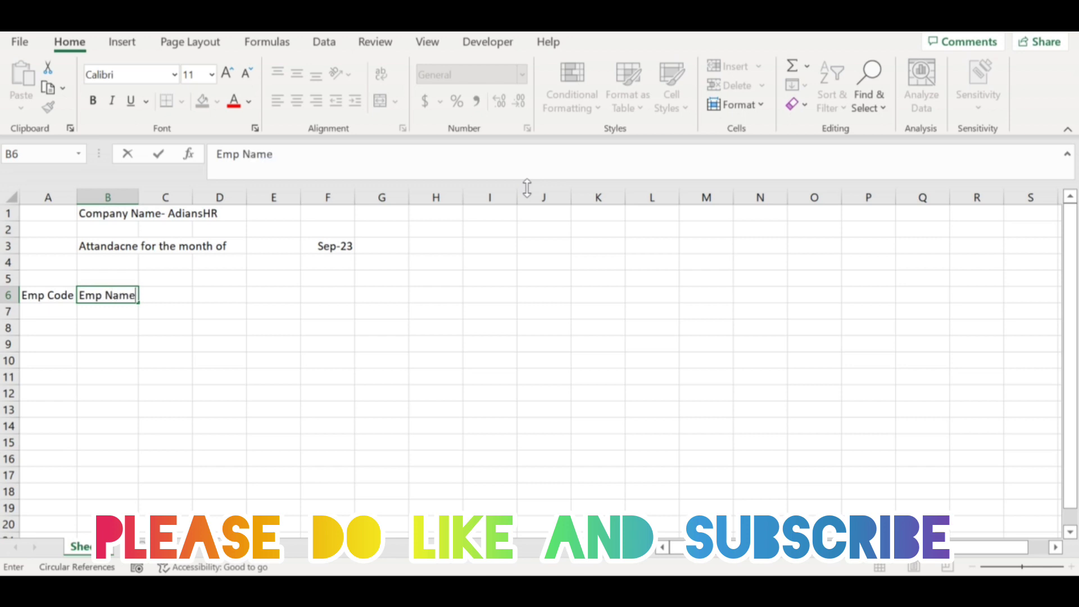
{"action": "key", "text": "Tab"}
{"action": "key", "text": "Down"}
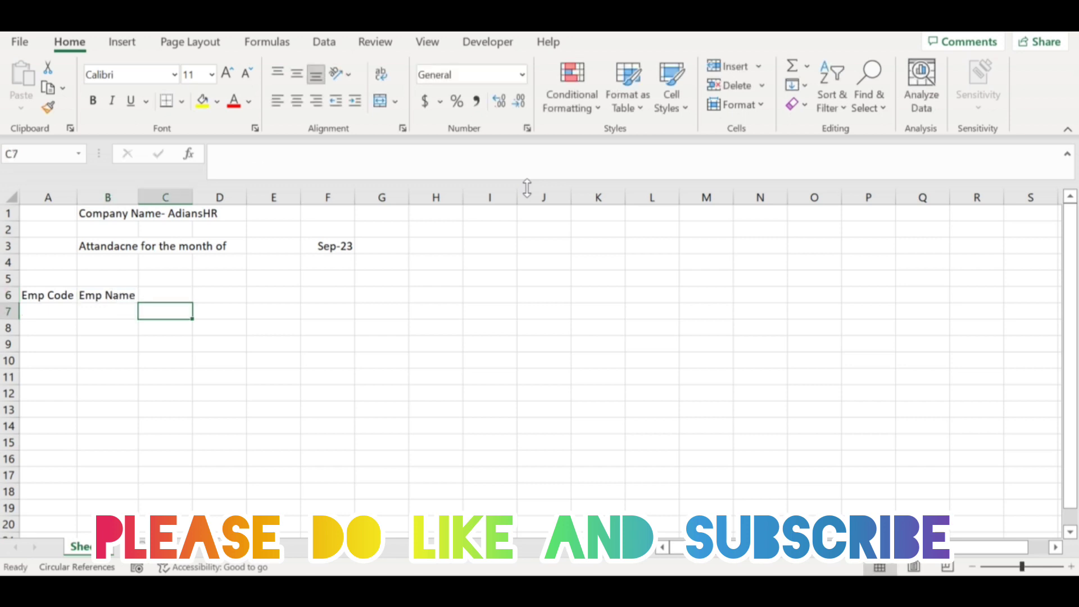
{"action": "key", "text": "Up"}
{"action": "key", "text": "Right"}
{"action": "key", "text": "Left"}
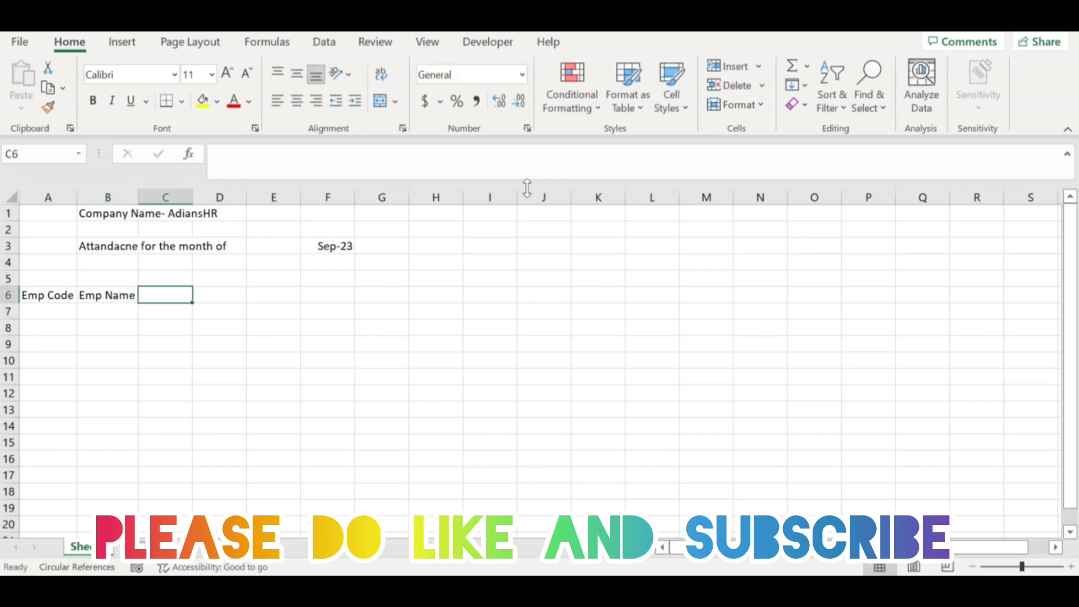
Step: Start a DATE formula in C6 with year 2023, dismissing the too-few-arguments warning
{"action": "type", "text": "="}
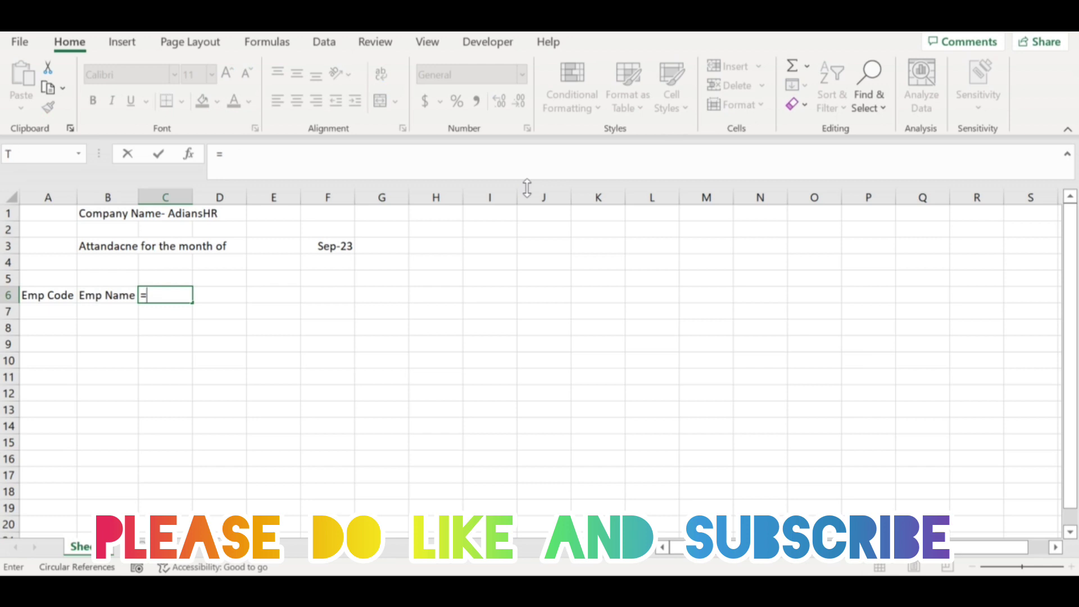
{"action": "type", "text": "date"}
{"action": "key", "text": "Tab"}
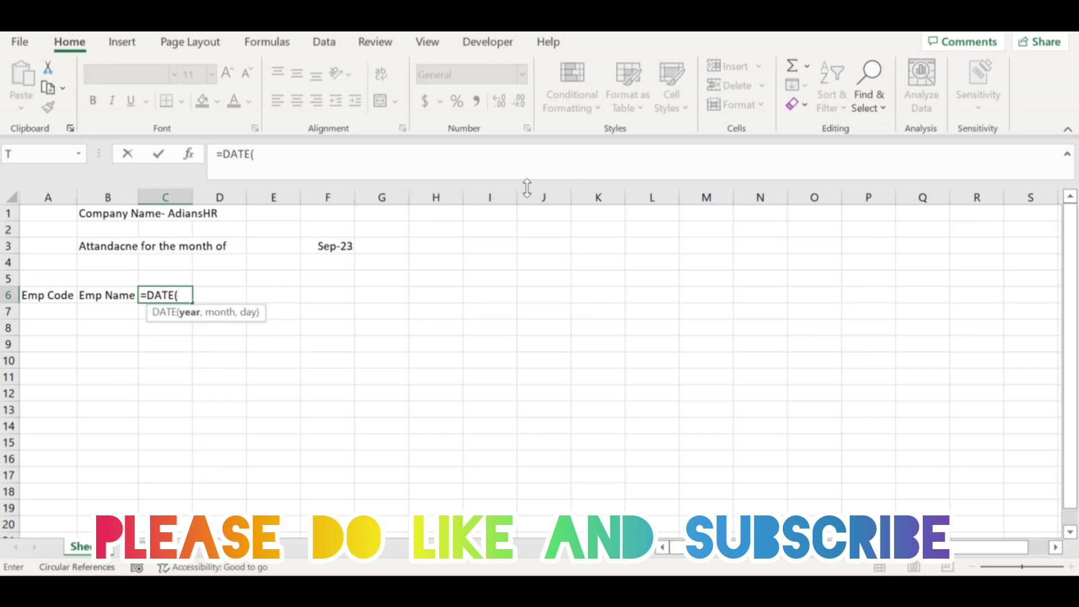
{"action": "key", "text": "Up"}
{"action": "key", "text": "Down"}
{"action": "type", "text": "20"}
{"action": "key", "text": "BackSpace"}
{"action": "key", "text": "BackSpace"}
{"action": "key", "text": "BackSpace"}
{"action": "type", "text": "m"}
{"action": "key", "text": "BackSpace"}
{"action": "type", "text": ","}
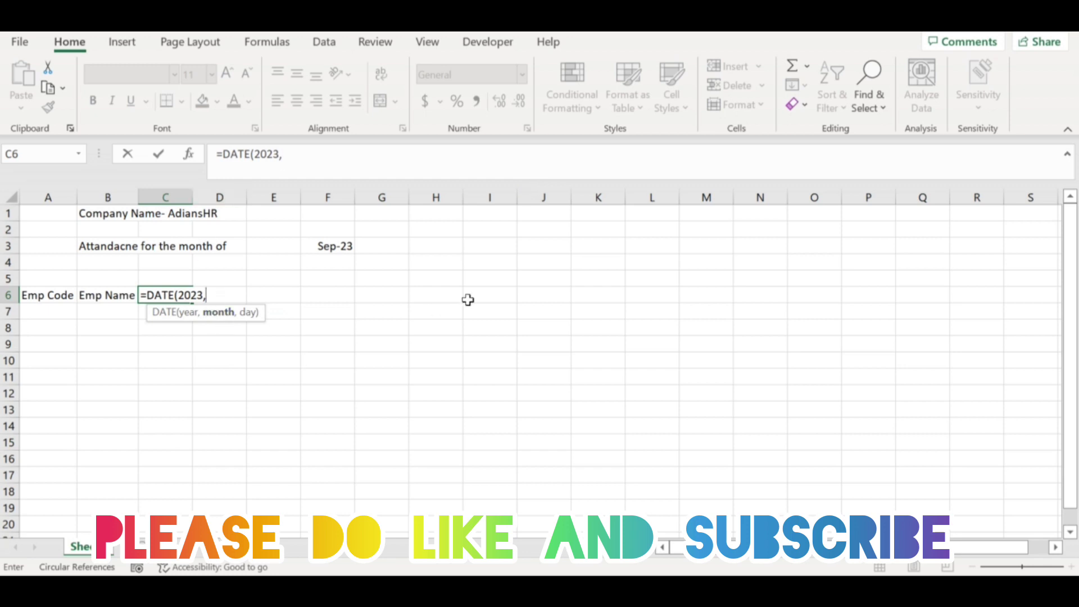
{"action": "type", "text": "mond"}
{"action": "key", "text": "Return"}
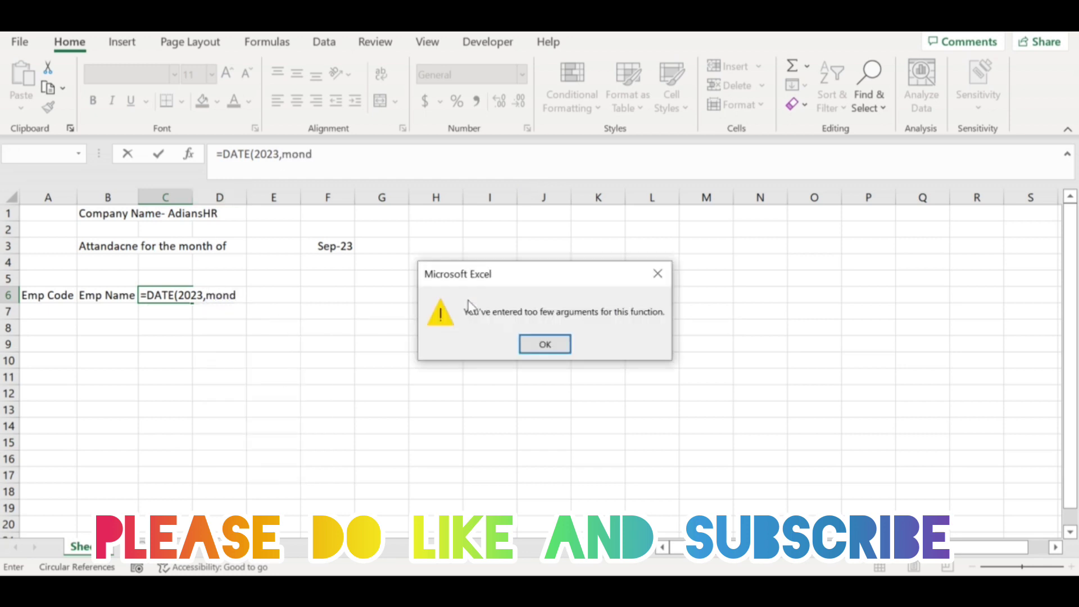
{"action": "left_click", "coordinate": [544, 343]}
Step: Complete C6 as =DATE(2023,MONTH(F3),DAY(F3)) and accept the correction, giving 45170
{"action": "key", "text": "BackSpace"}
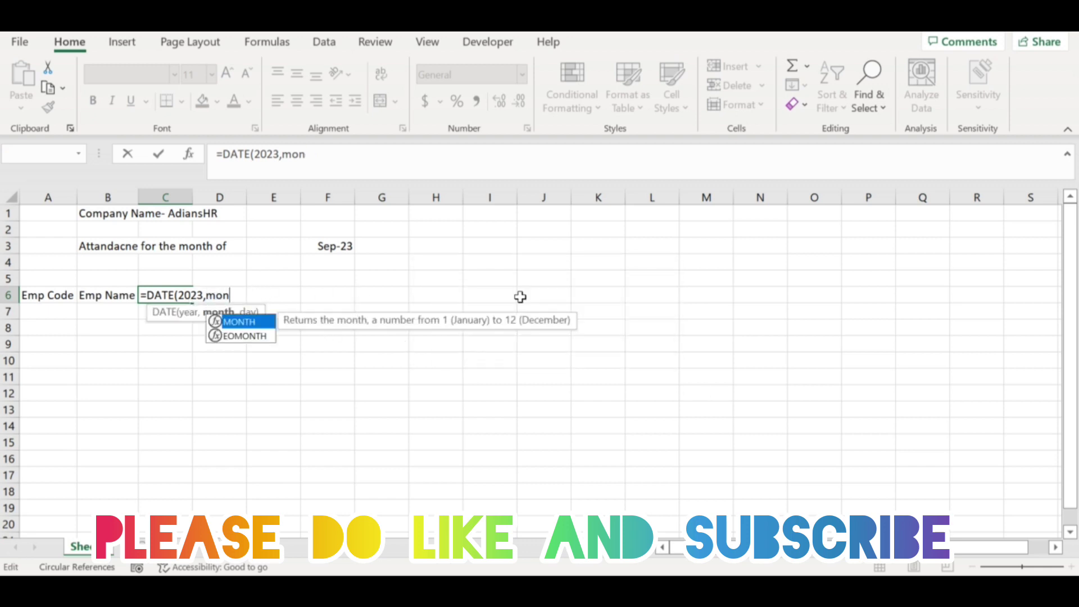
{"action": "key", "text": "Tab"}
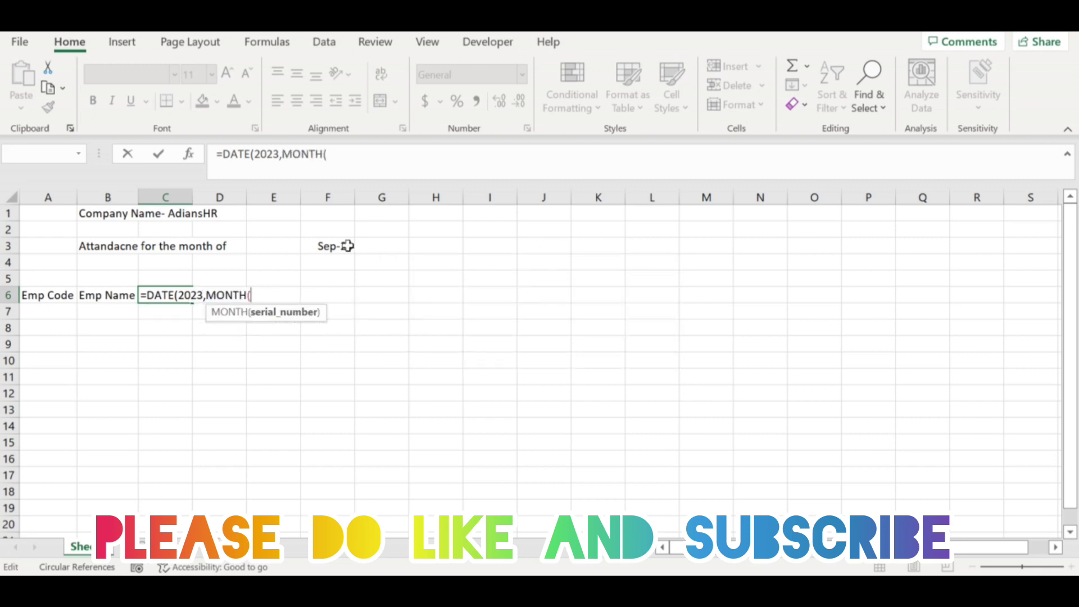
{"action": "left_click", "coordinate": [347, 245]}
{"action": "type", "text": ")"}
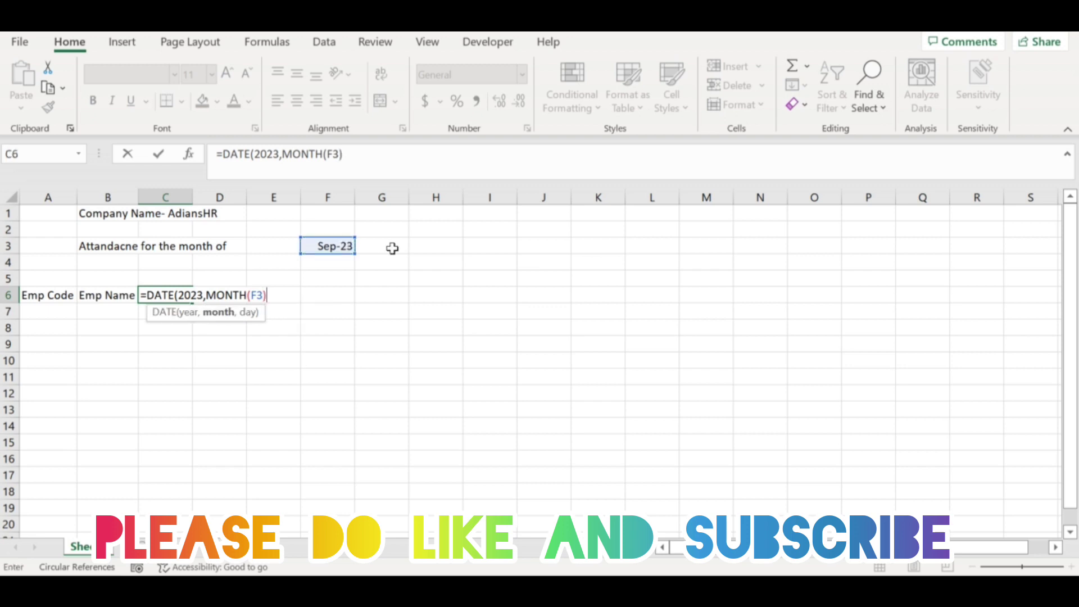
{"action": "type", "text": ","}
{"action": "type", "text": "day("}
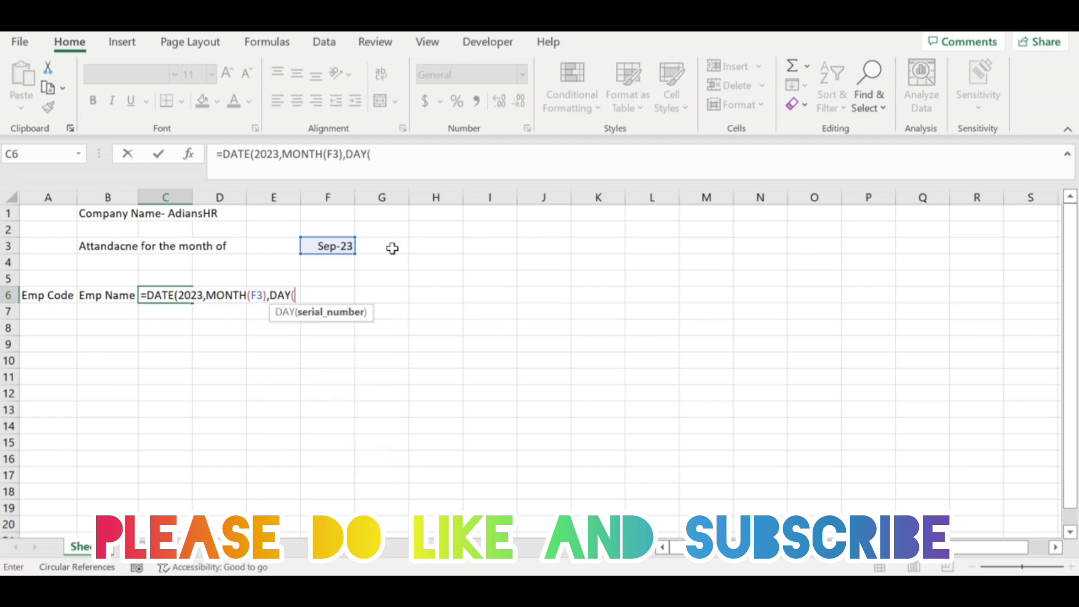
{"action": "left_click", "coordinate": [335, 247]}
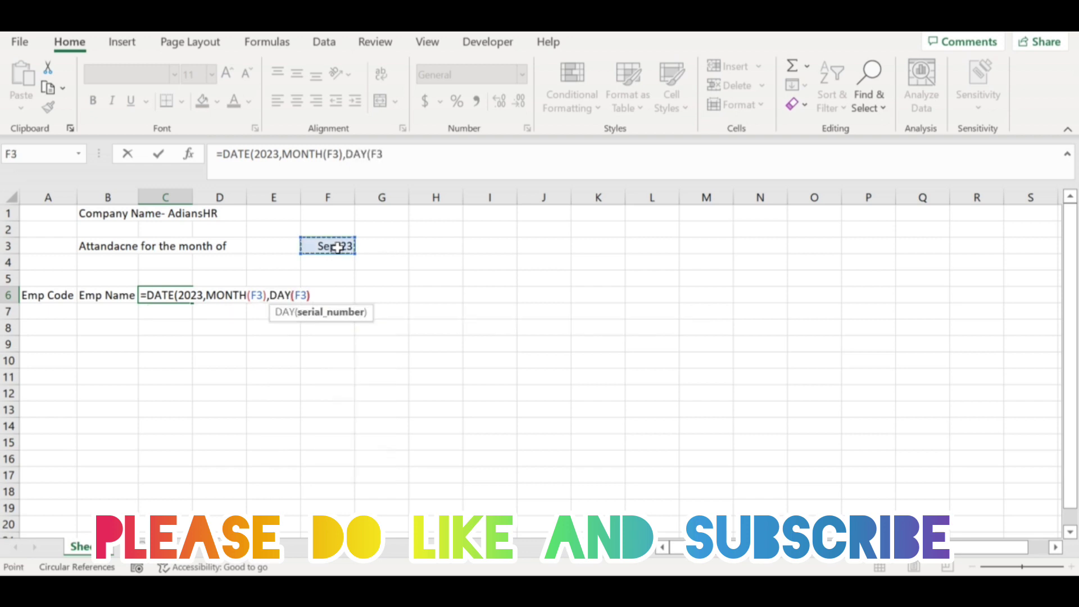
{"action": "key", "text": "Return"}
{"action": "key", "text": "Return"}
{"action": "key", "text": "Up"}
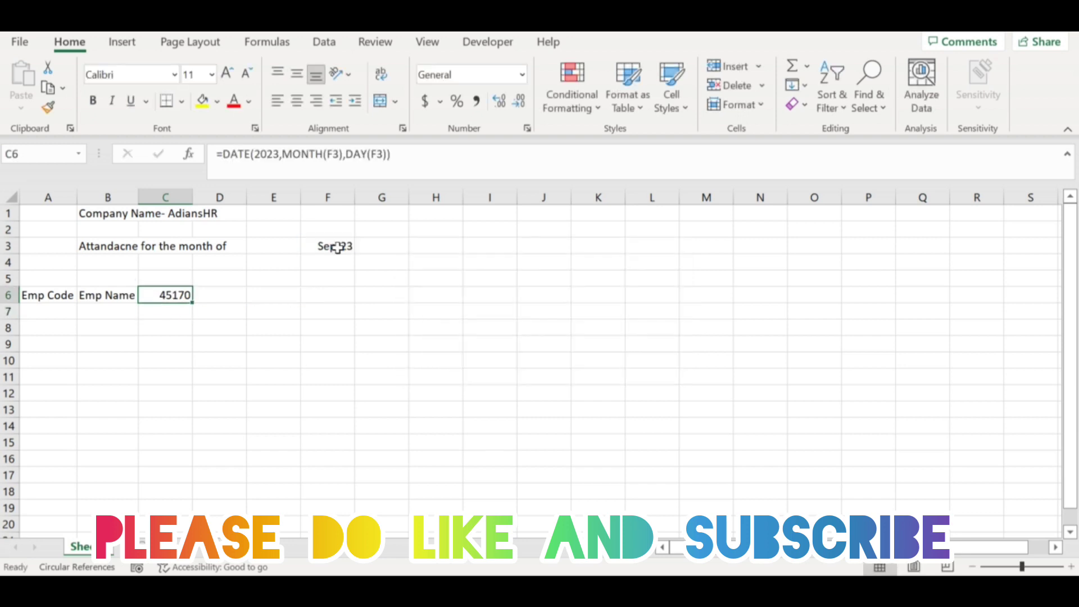
Step: Apply the Date number format to C6 so it displays 01-09-23
{"action": "right_click", "coordinate": [169, 293]}
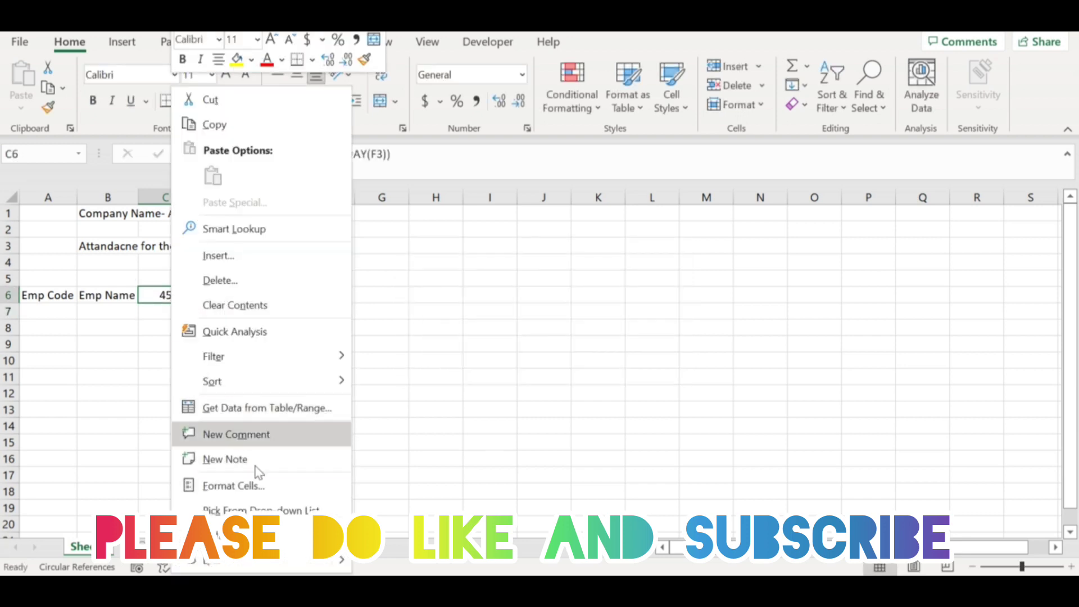
{"action": "left_click", "coordinate": [243, 487]}
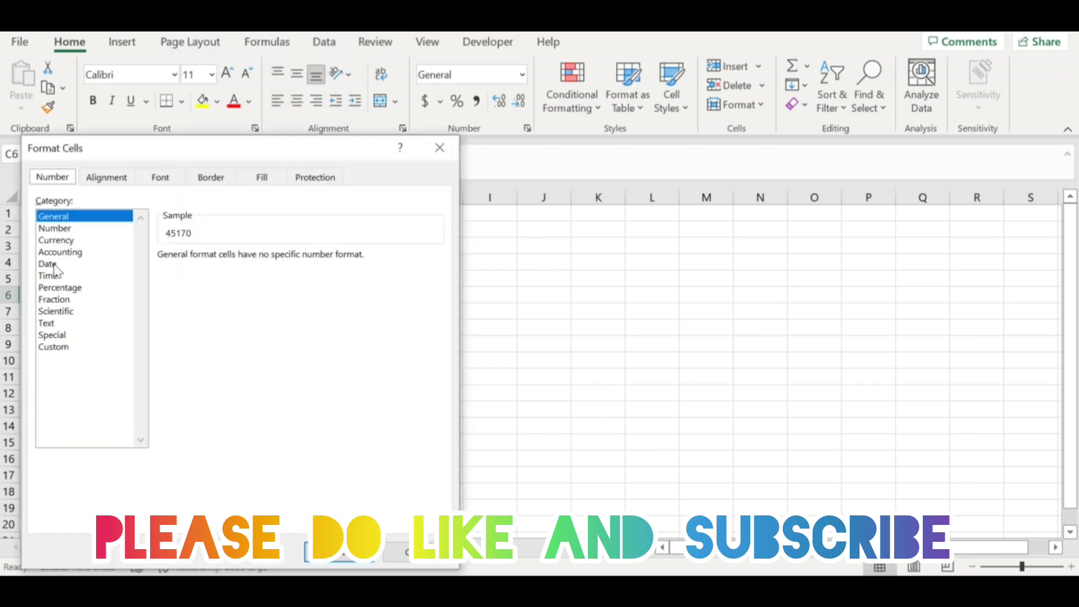
{"action": "left_click", "coordinate": [48, 264]}
{"action": "left_click", "coordinate": [340, 553]}
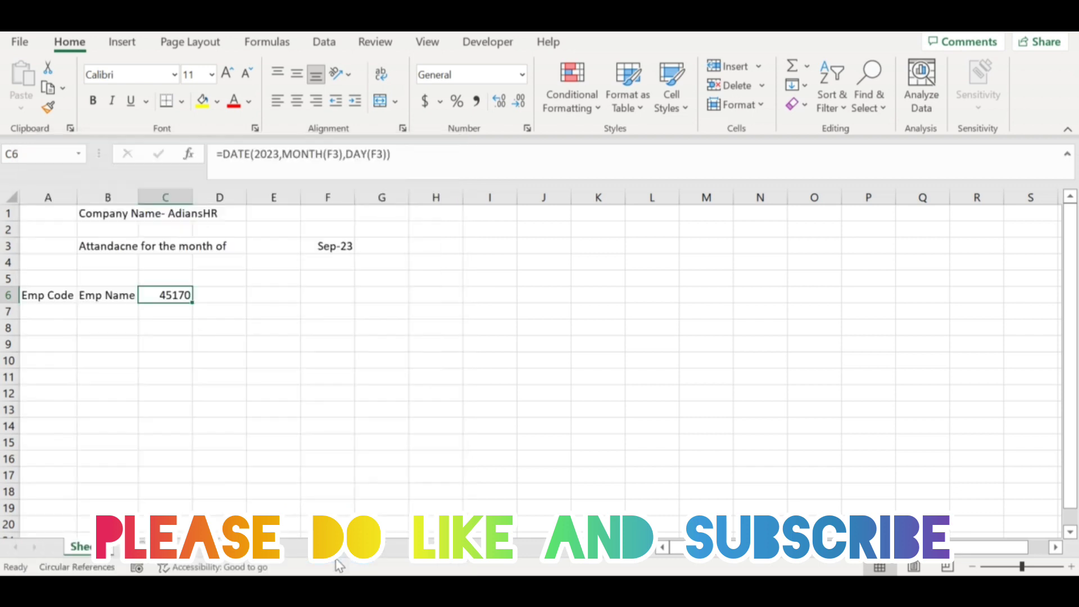
{"action": "left_click", "coordinate": [224, 298]}
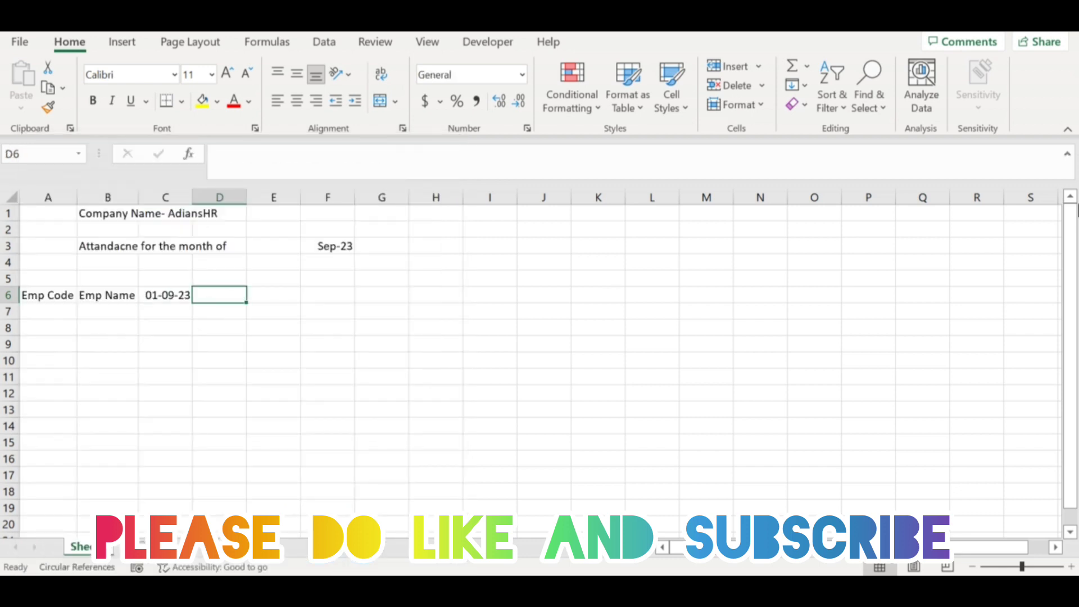
Step: Undo the stray =d entry that caused a #NAME? error in D6
{"action": "type", "text": "="}
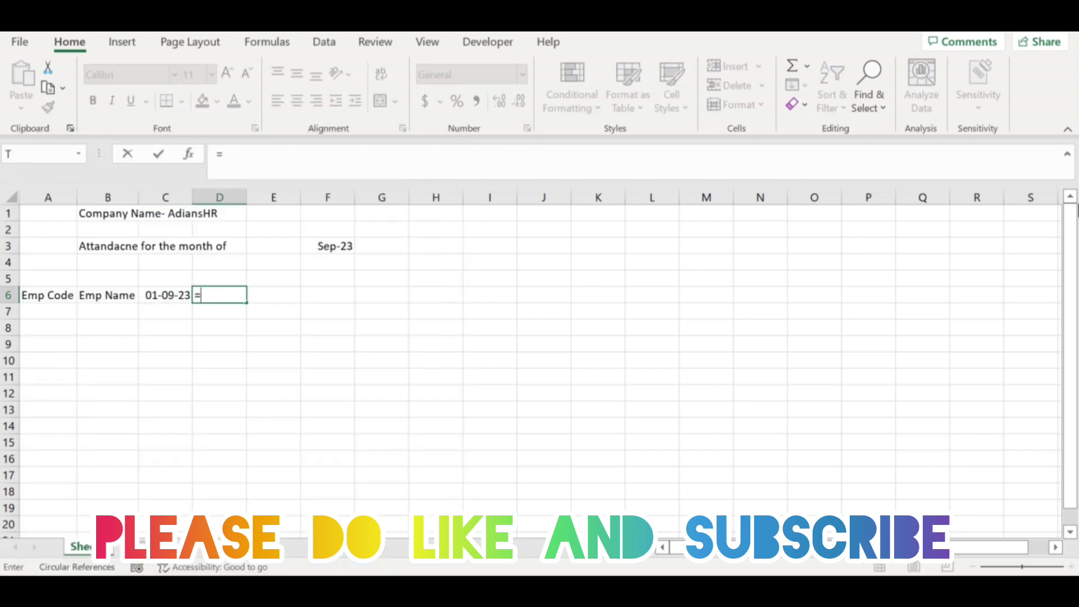
{"action": "type", "text": "d"}
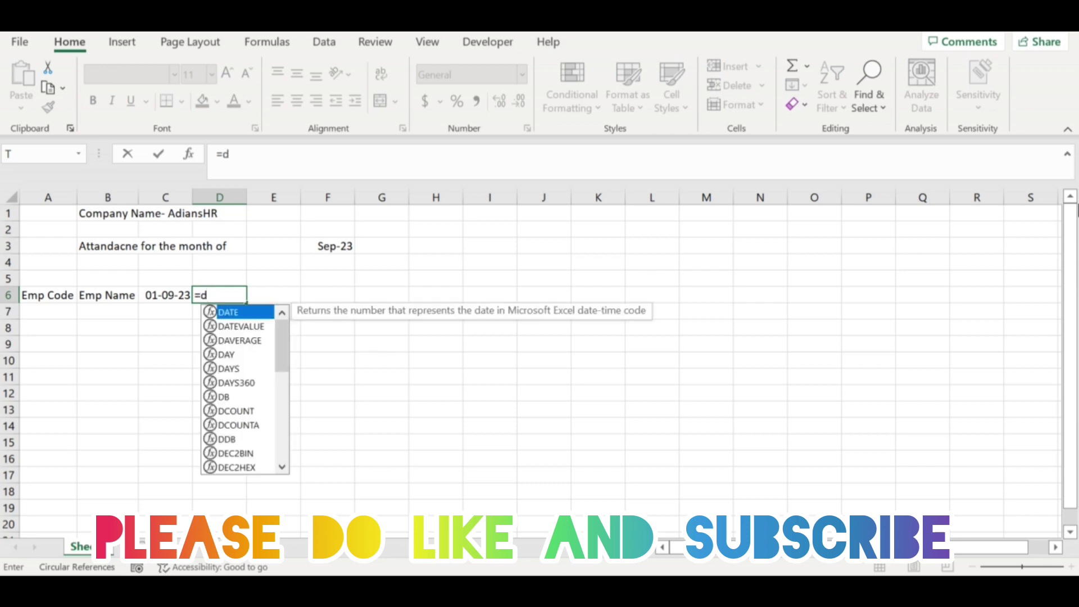
{"action": "key", "text": "ctrl+Return"}
{"action": "left_click", "coordinate": [166, 295]}
{"action": "key", "text": "ctrl+z"}
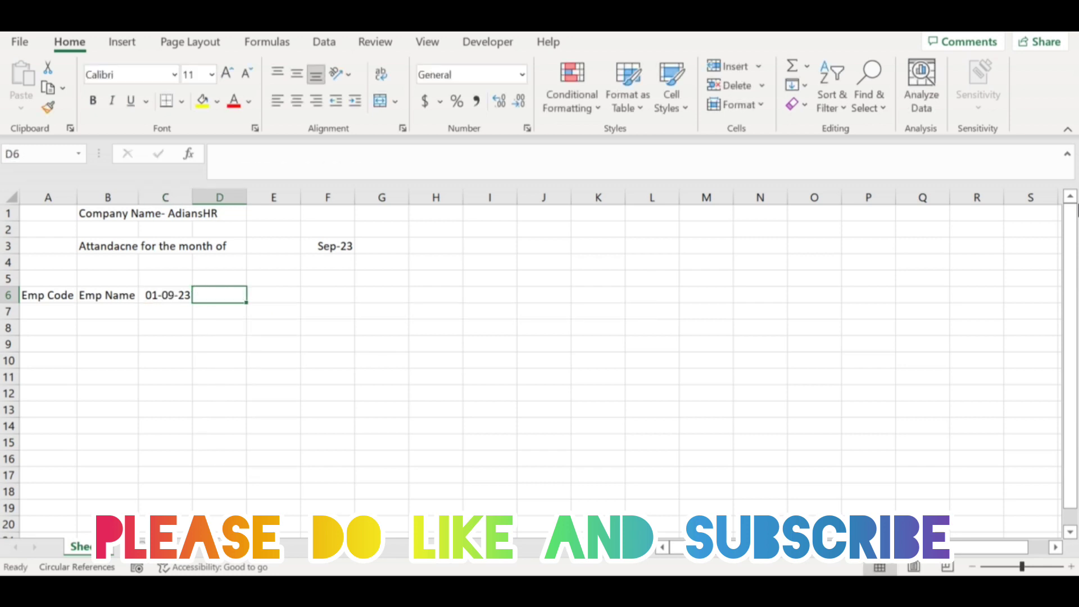
Step: Make both F3 references in C6's DATE formula absolute as $F$3
{"action": "double_click", "coordinate": [165, 295]}
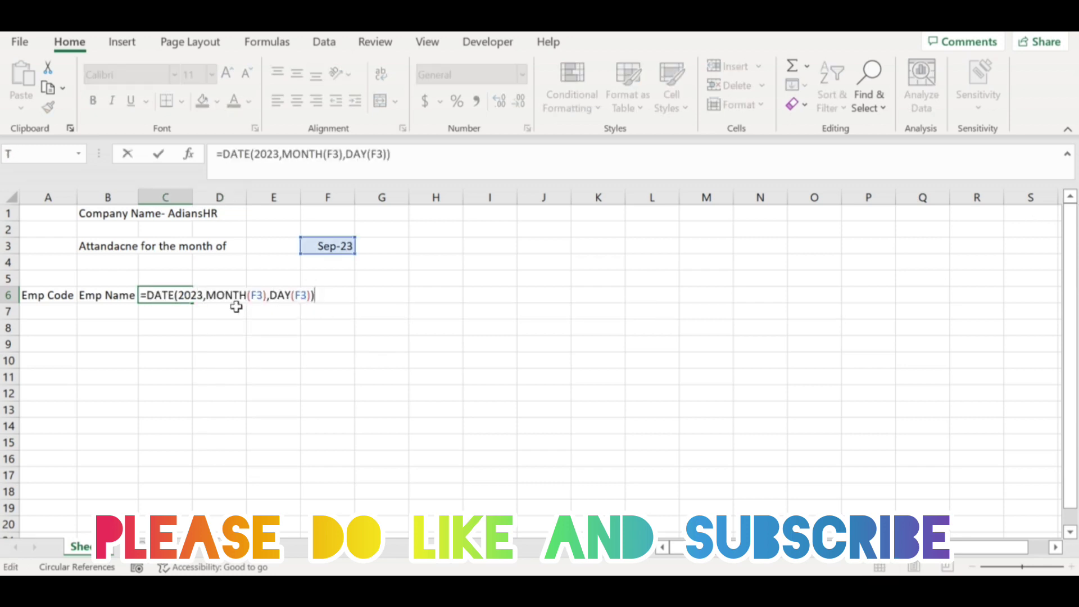
{"action": "left_click", "coordinate": [256, 295]}
{"action": "key", "text": "F4"}
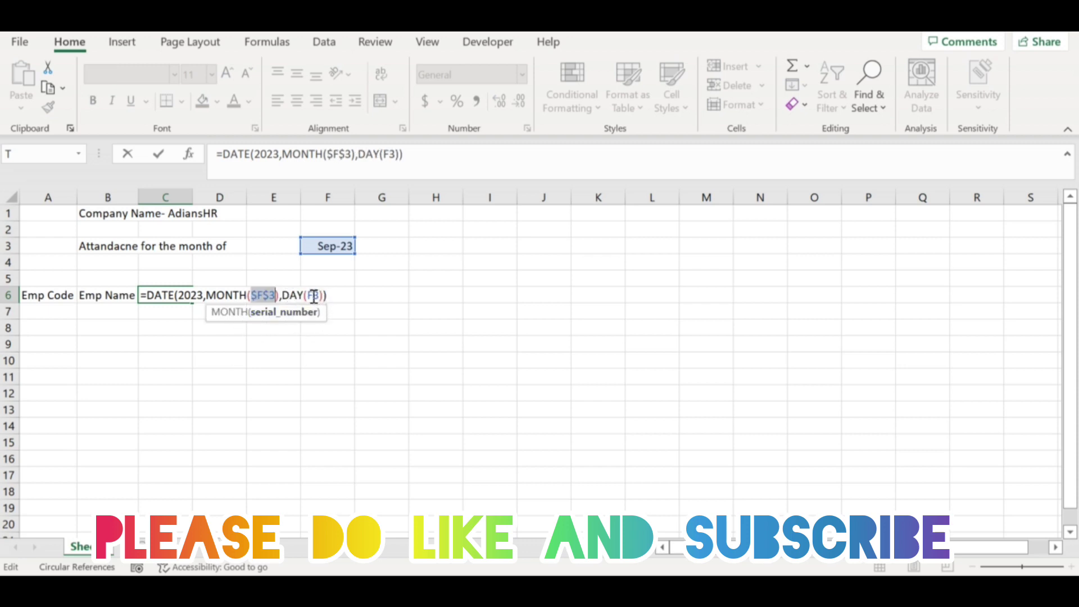
{"action": "left_click", "coordinate": [313, 296]}
{"action": "key", "text": "F4"}
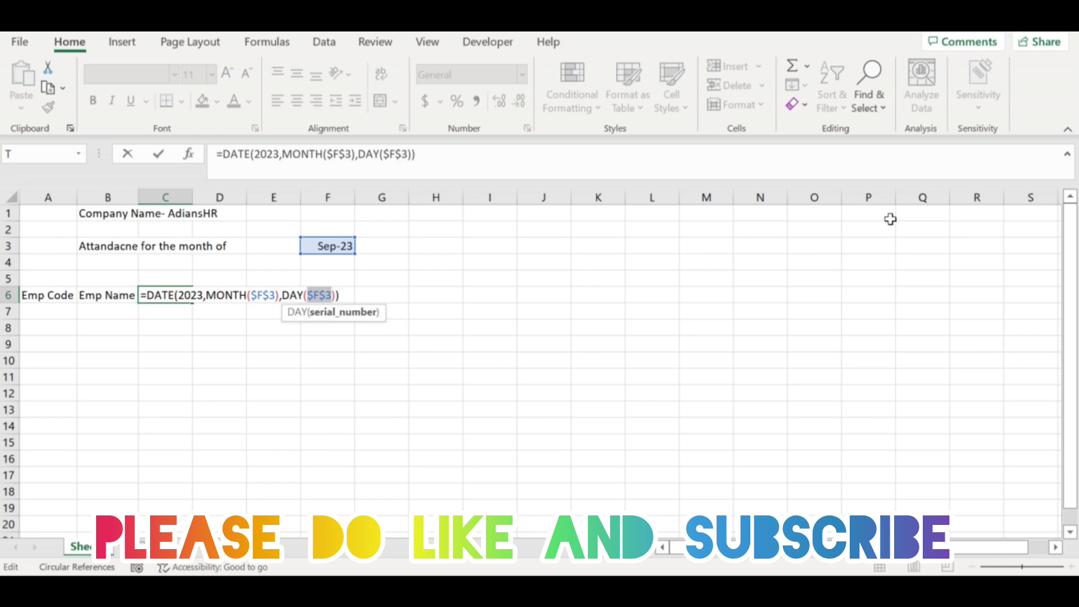
Step: Commit C6's absolute-reference formula and paste a copy into D6
{"action": "key", "text": "Return"}
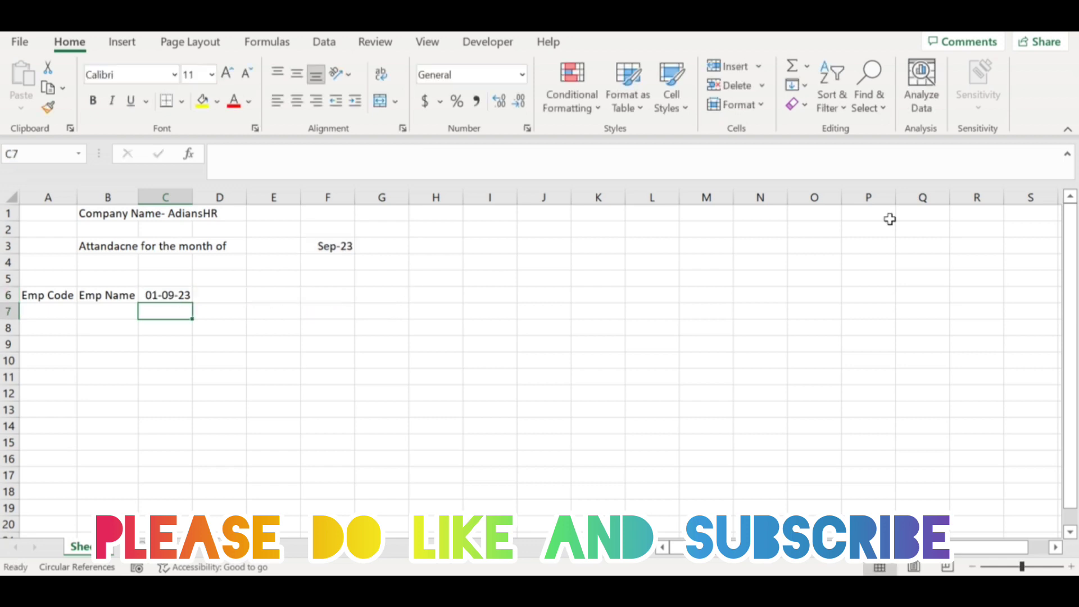
{"action": "key", "text": "Up"}
{"action": "key", "text": "F2"}
{"action": "key", "text": "Escape"}
{"action": "key", "text": "ctrl+c"}
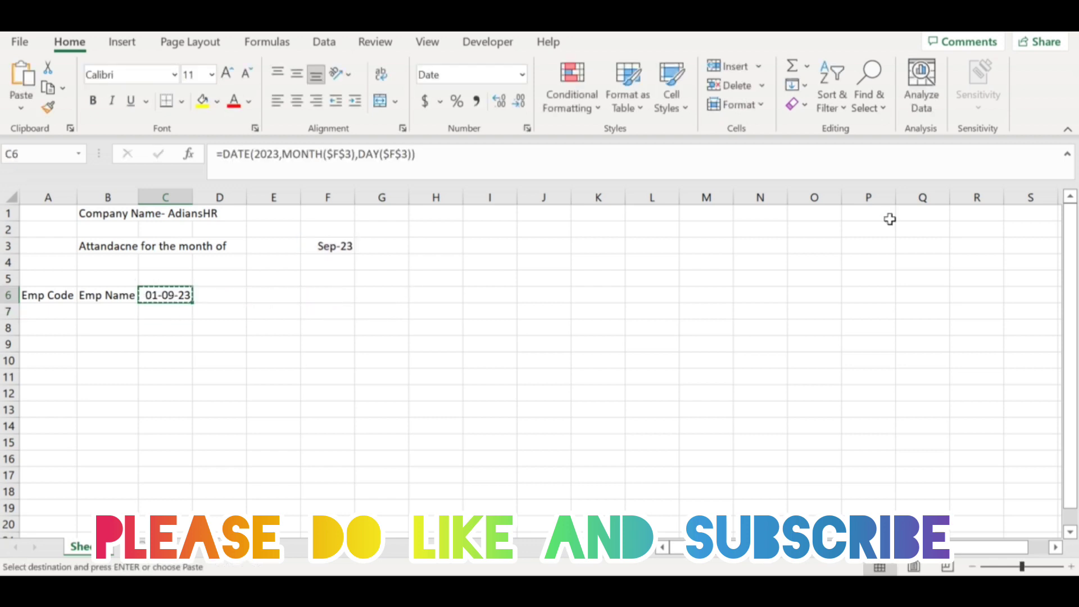
{"action": "key", "text": "Right"}
{"action": "key", "text": "ctrl+v"}
{"action": "key", "text": "F2"}
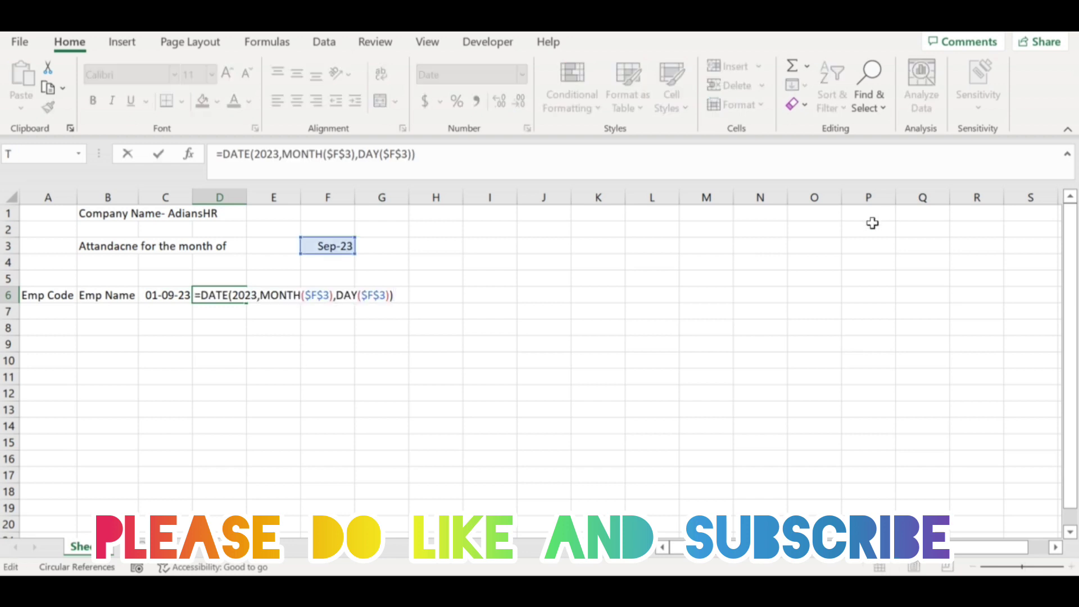
Step: Change D6's formula to =DATE(2023,MONTH($F$3),DAY(C6)+1) for the next day
{"action": "left_click", "coordinate": [387, 297]}
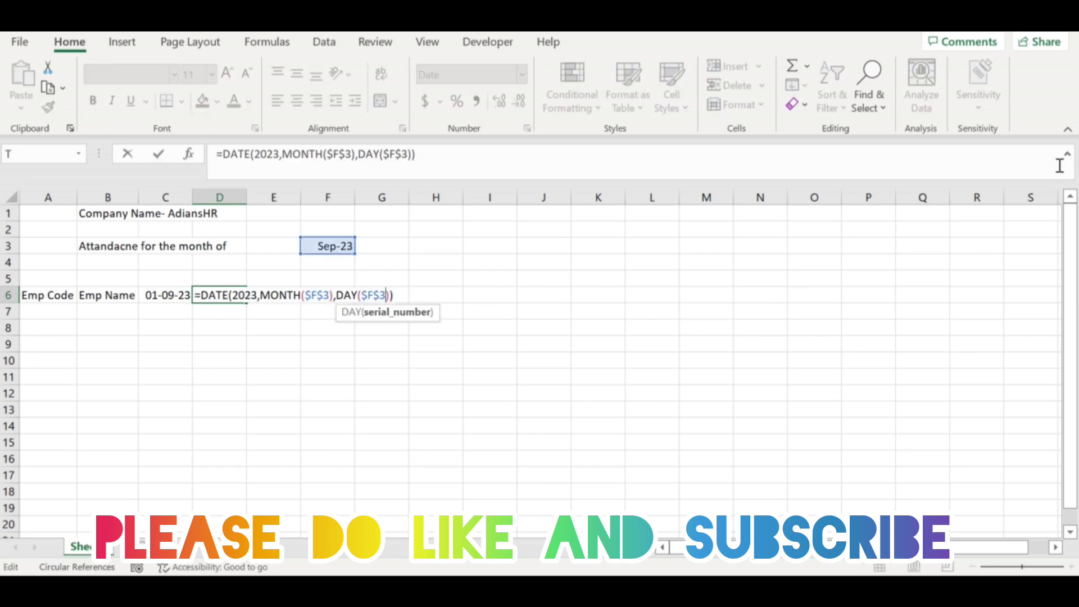
{"action": "key", "text": "shift+Left"}
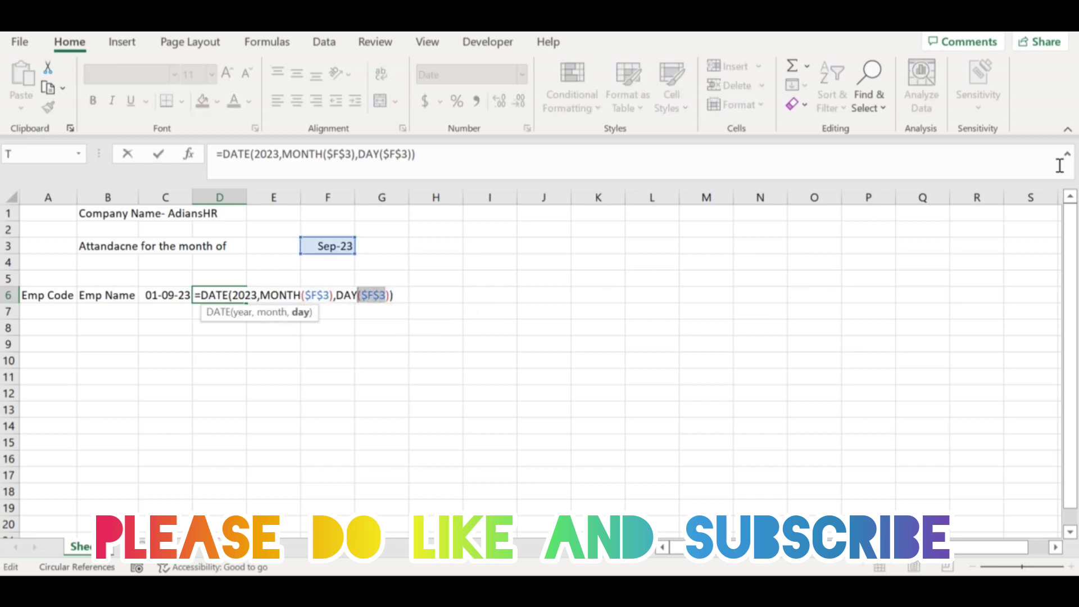
{"action": "key", "text": "shift+Left"}
{"action": "key", "text": "shift+Left"}
{"action": "key", "text": "shift+Left"}
{"action": "type", "text": "day"}
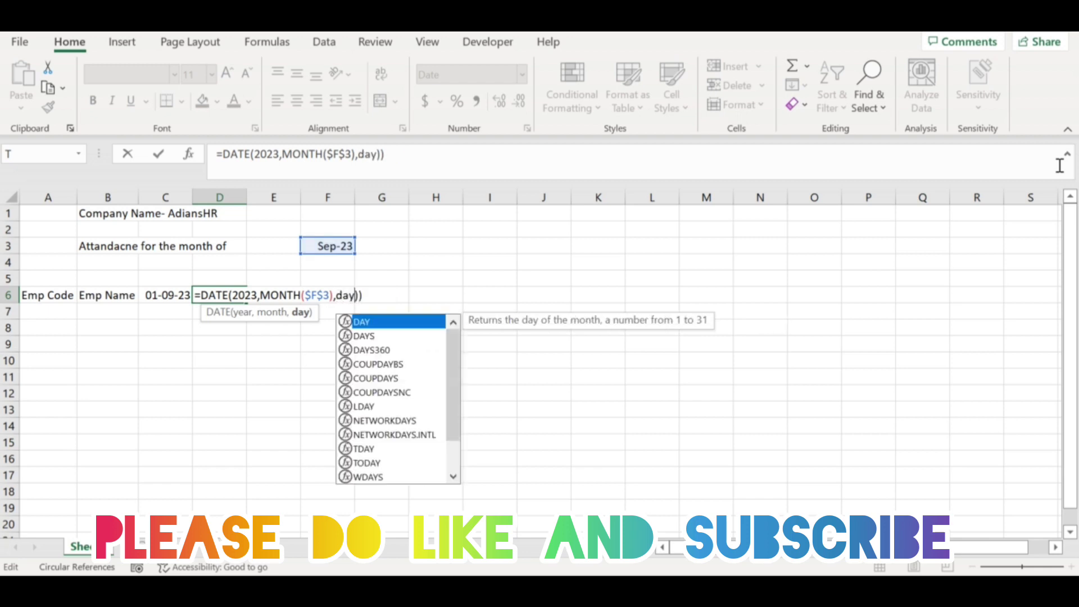
{"action": "key", "text": "Tab"}
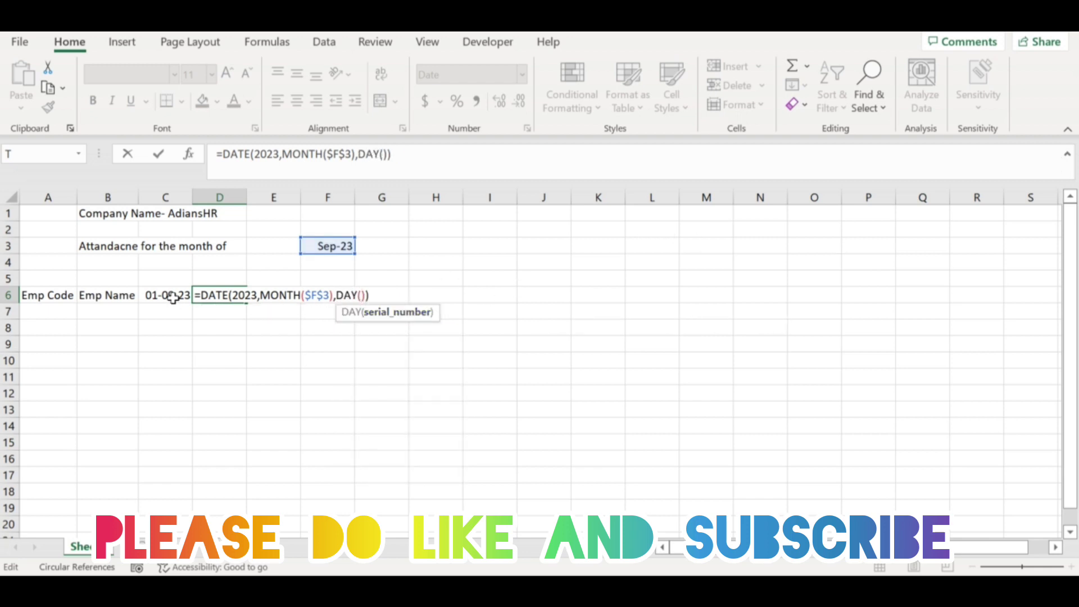
{"action": "left_click", "coordinate": [172, 297]}
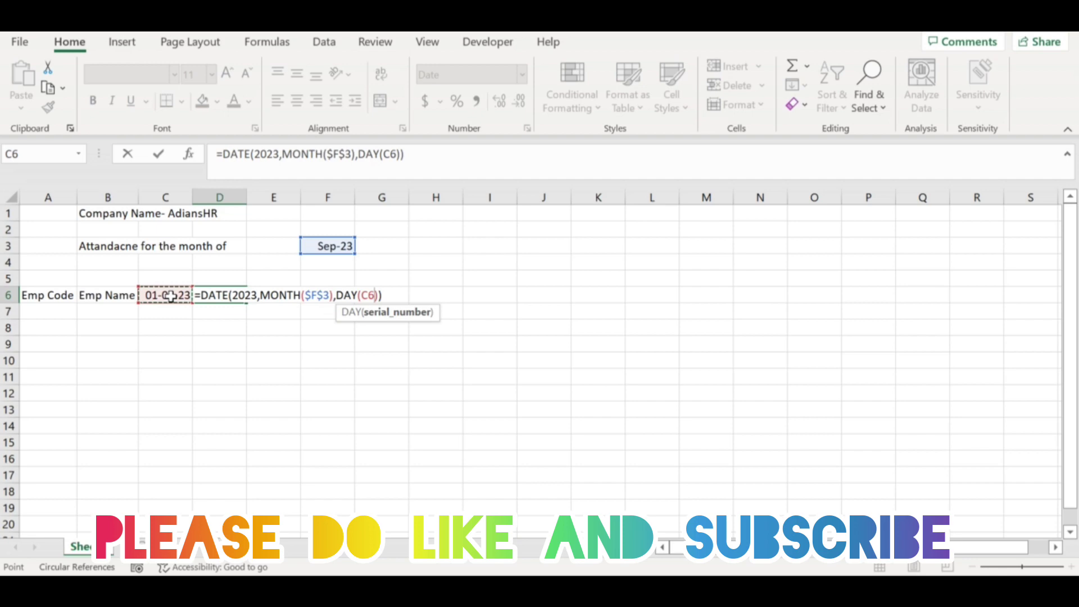
{"action": "left_click", "coordinate": [377, 296]}
{"action": "key", "text": "Right"}
{"action": "type", "text": "1"}
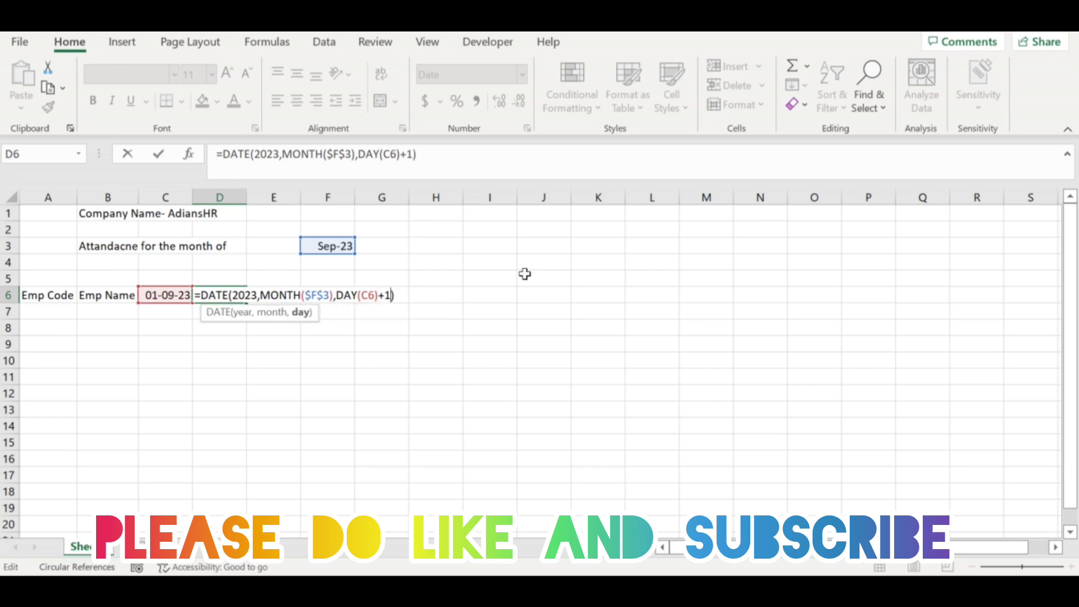
{"action": "key", "text": "Return"}
{"action": "key", "text": "Up"}
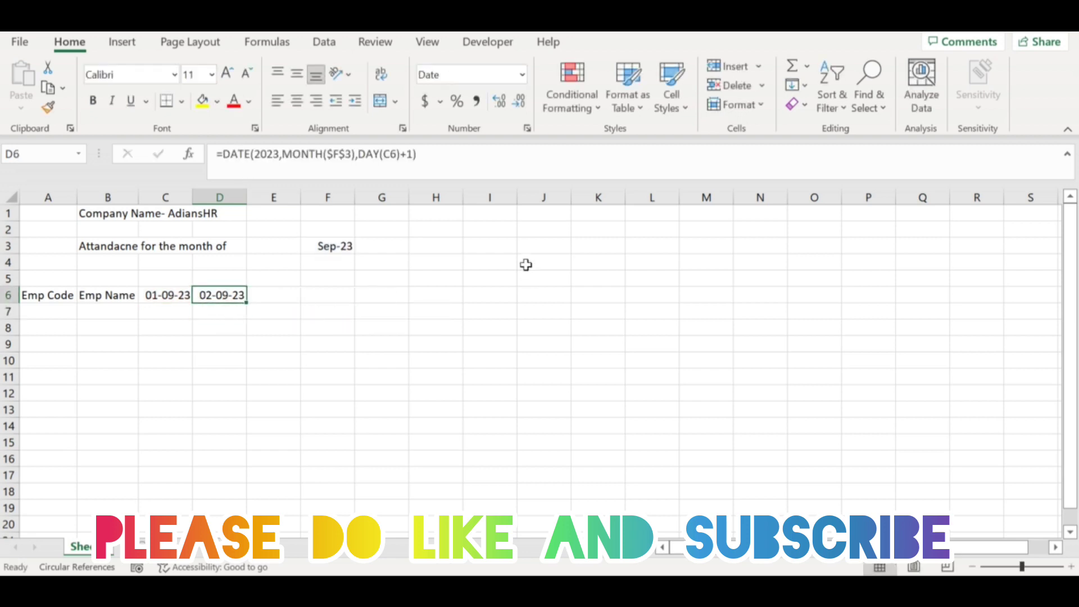
{"action": "key", "text": "F2"}
{"action": "key", "text": "Escape"}
Step: Copy D6's next-day formula across E6:AB6
{"action": "key", "text": "ctrl+c"}
{"action": "key", "text": "shift+Right"}
{"action": "key", "text": "shift+Right"}
{"action": "key", "text": "shift+Right"}
{"action": "key", "text": "shift+Right"}
{"action": "key", "text": "shift+Right"}
{"action": "key", "text": "shift+Right"}
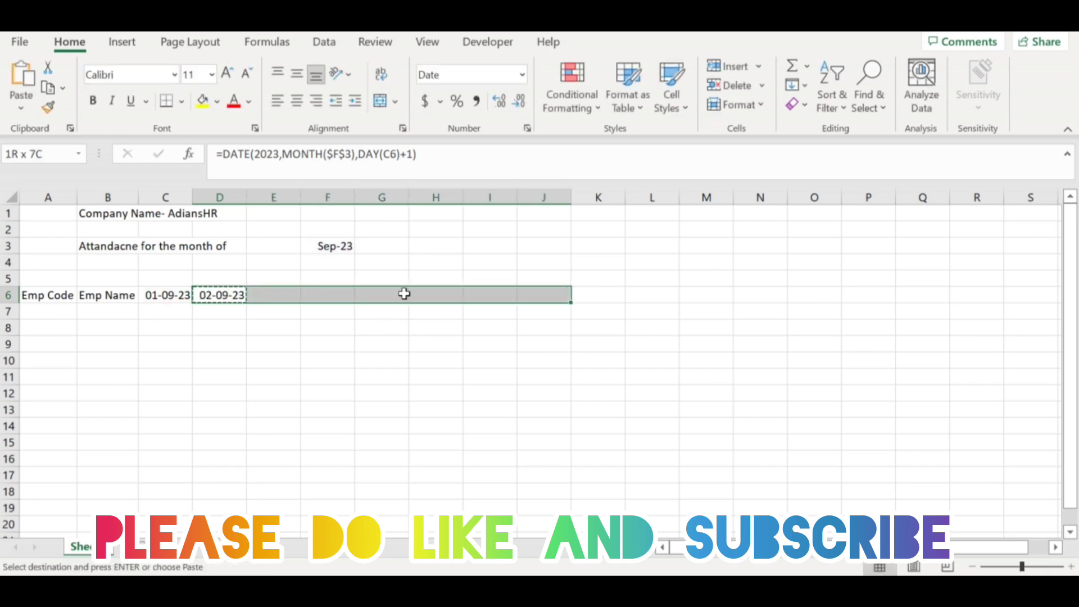
{"action": "key", "text": "shift+Right"}
{"action": "key", "text": "shift+Right"}
{"action": "key", "text": "shift+Right"}
{"action": "key", "text": "shift+Right"}
{"action": "key", "text": "ctrl+v"}
{"action": "key", "text": "Escape"}
{"action": "key", "text": "ctrl+Right"}
{"action": "key", "text": "ctrl+c"}
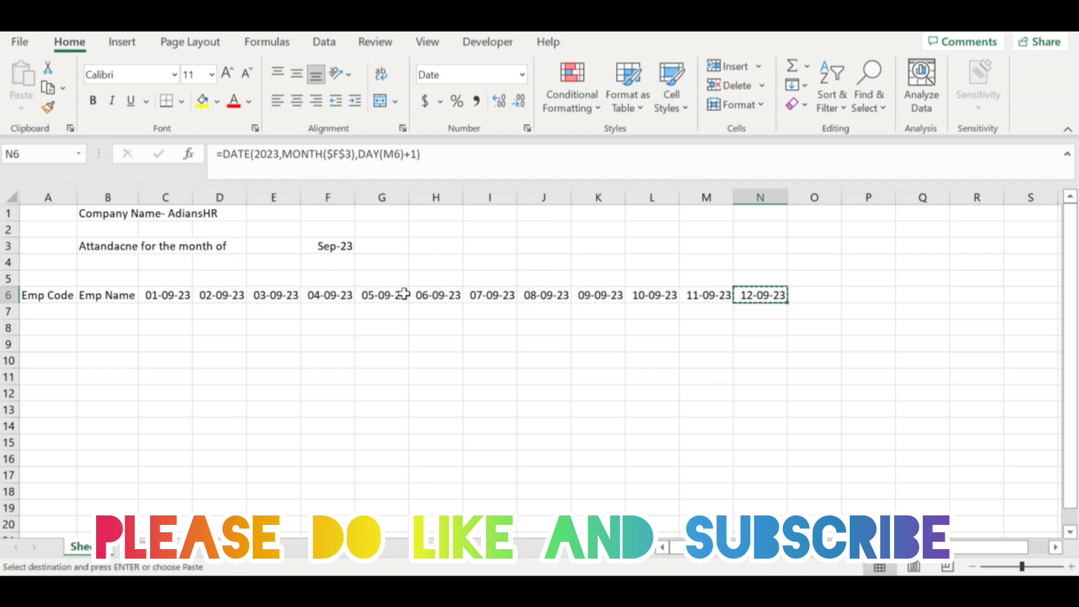
{"action": "key", "text": "shift+Right"}
{"action": "key", "text": "shift+Right"}
{"action": "key", "text": "shift+Right"}
{"action": "key", "text": "shift+Right"}
{"action": "key", "text": "shift+Right"}
{"action": "key", "text": "ctrl+v"}
{"action": "key", "text": "Escape"}
{"action": "key", "text": "ctrl+Right"}
{"action": "key", "text": "ctrl+c"}
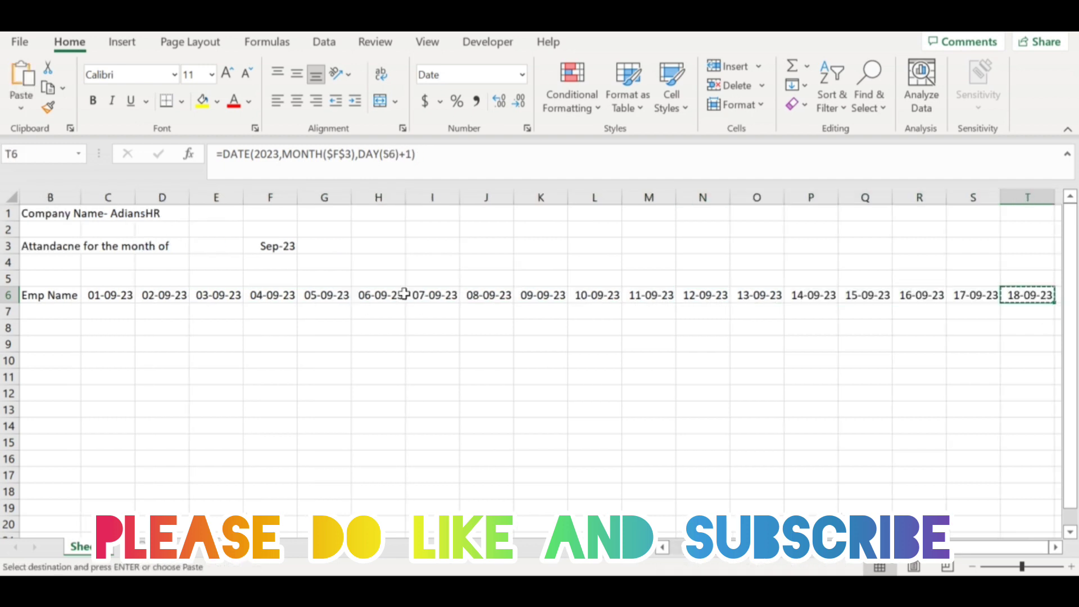
{"action": "key", "text": "shift+Right"}
{"action": "key", "text": "shift+Right"}
{"action": "key", "text": "shift+Right"}
{"action": "key", "text": "shift+Right"}
{"action": "key", "text": "ctrl+v"}
{"action": "key", "text": "Escape"}
{"action": "key", "text": "ctrl+Right"}
{"action": "key", "text": "ctrl+c"}
{"action": "key", "text": "shift+Right"}
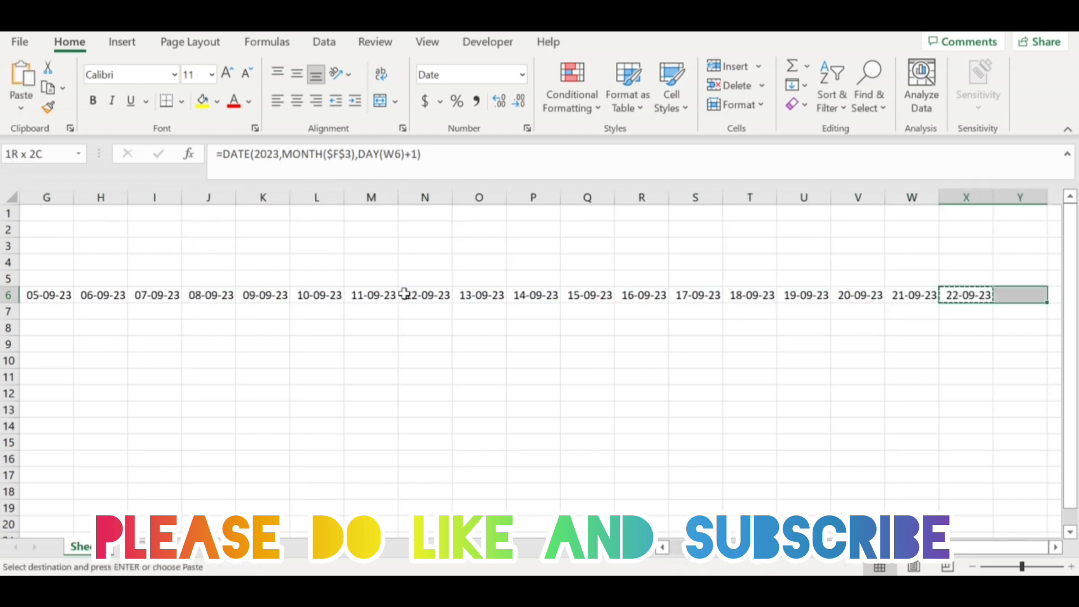
{"action": "key", "text": "shift+Right"}
{"action": "key", "text": "shift+Right"}
{"action": "key", "text": "shift+Right"}
{"action": "key", "text": "ctrl+v"}
Step: Extend the next-day formulas through AF6 (30-09-23) and into AG6
{"action": "key", "text": "Escape"}
{"action": "key", "text": "ctrl+c"}
{"action": "key", "text": "Escape"}
{"action": "key", "text": "Right"}
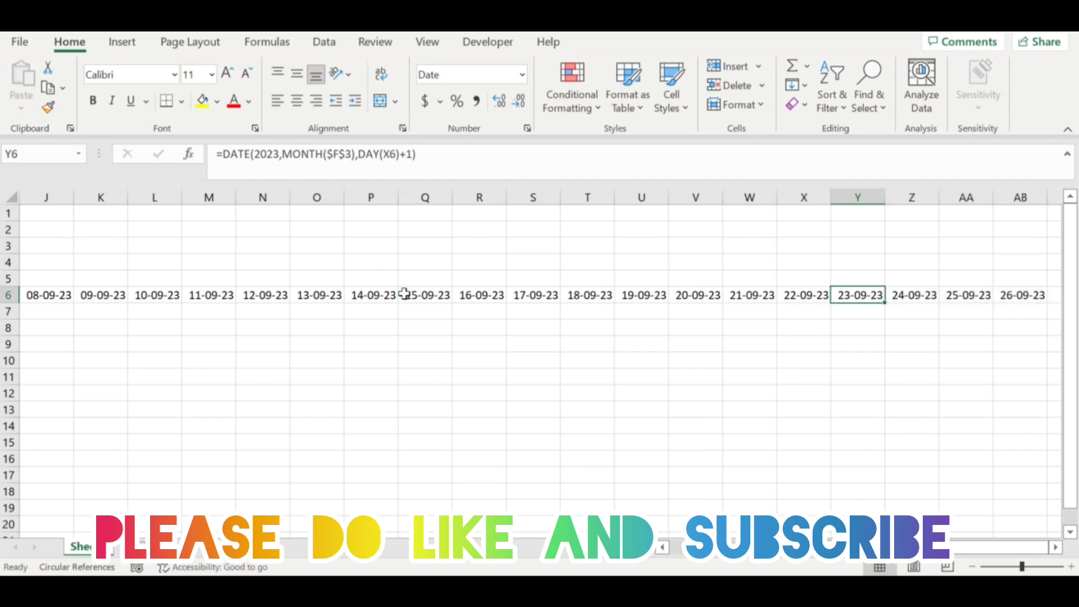
{"action": "key", "text": "ctrl+Right"}
{"action": "key", "text": "ctrl+c"}
{"action": "key", "text": "shift+Right"}
{"action": "key", "text": "shift+Right"}
{"action": "key", "text": "shift+Right"}
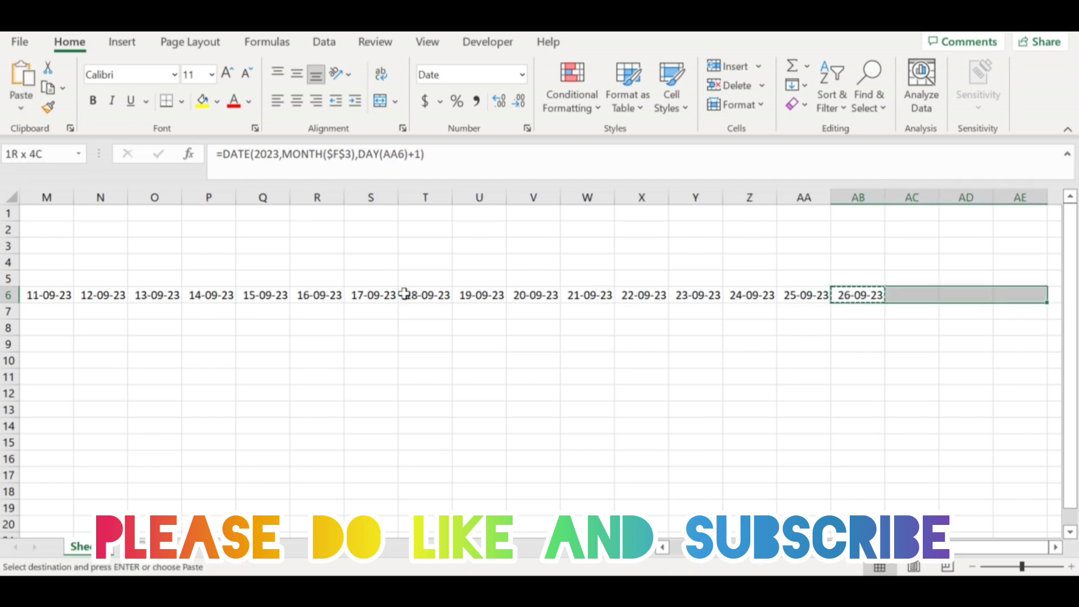
{"action": "key", "text": "shift+Right"}
{"action": "key", "text": "ctrl+v"}
{"action": "key", "text": "Escape"}
{"action": "key", "text": "ctrl+Right"}
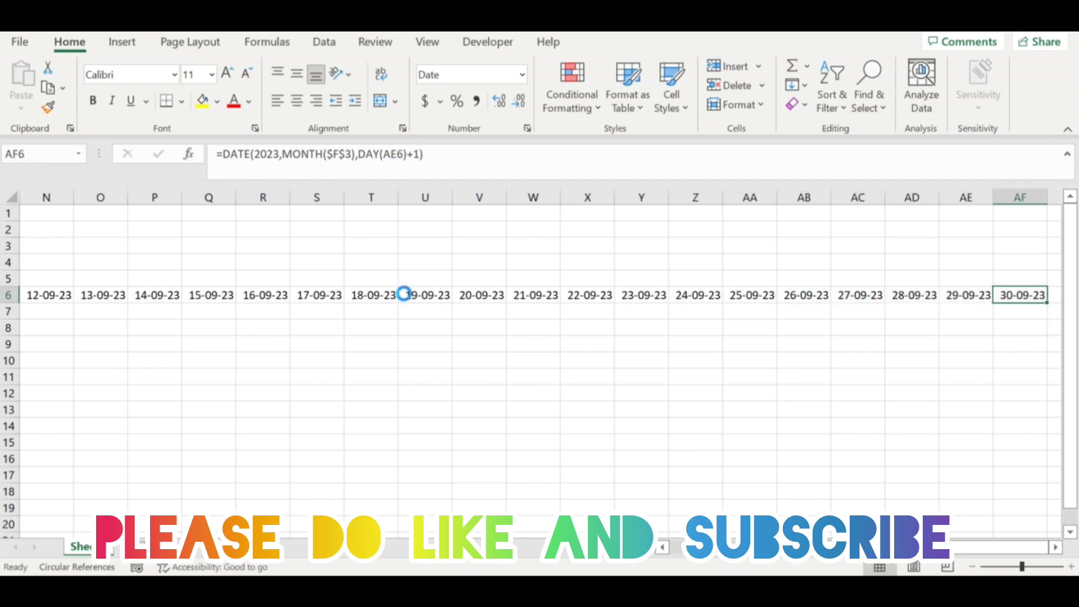
{"action": "key", "text": "ctrl+c"}
{"action": "key", "text": "Right"}
{"action": "key", "text": "ctrl+v"}
{"action": "key", "text": "Escape"}
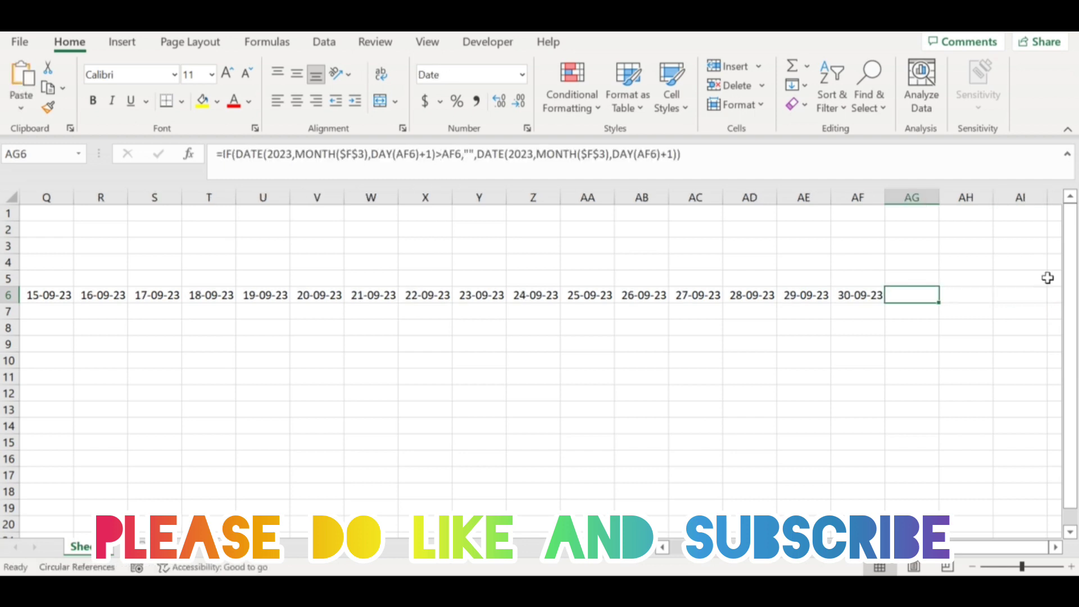
{"action": "key", "text": "Home"}
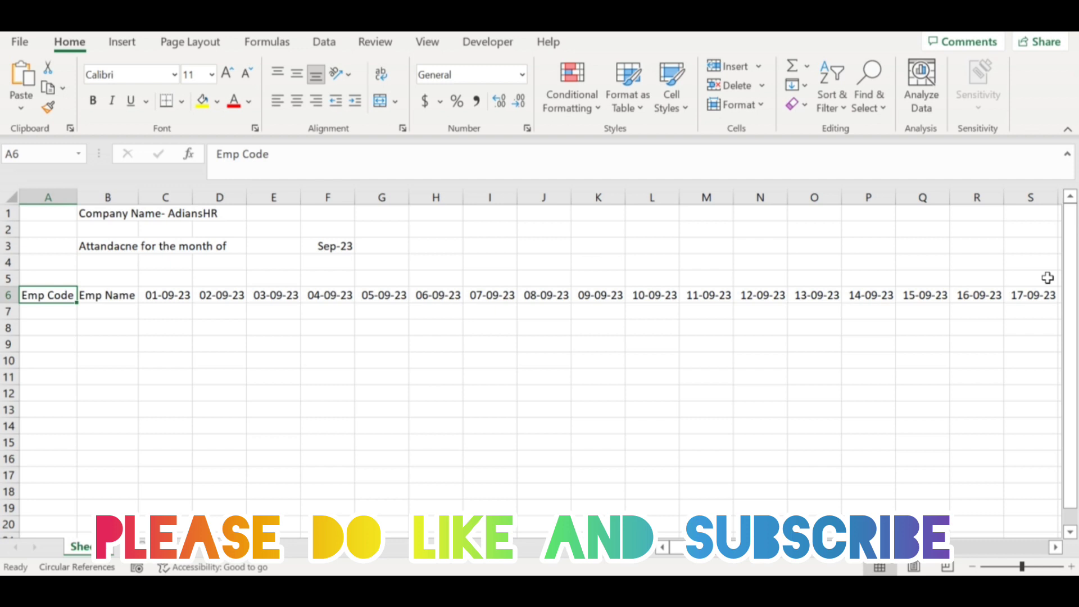
Step: Give C6:AG6 the custom format dd so the headers show 01, 02, 03 onward
{"action": "key", "text": "Right"}
{"action": "key", "text": "Right"}
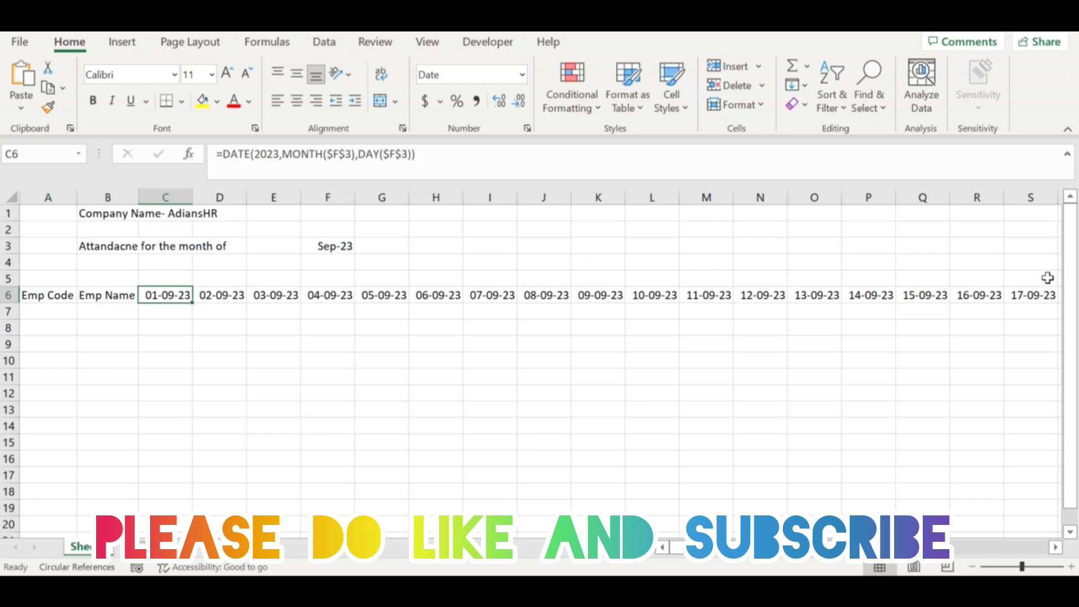
{"action": "key", "text": "ctrl+shift+Right"}
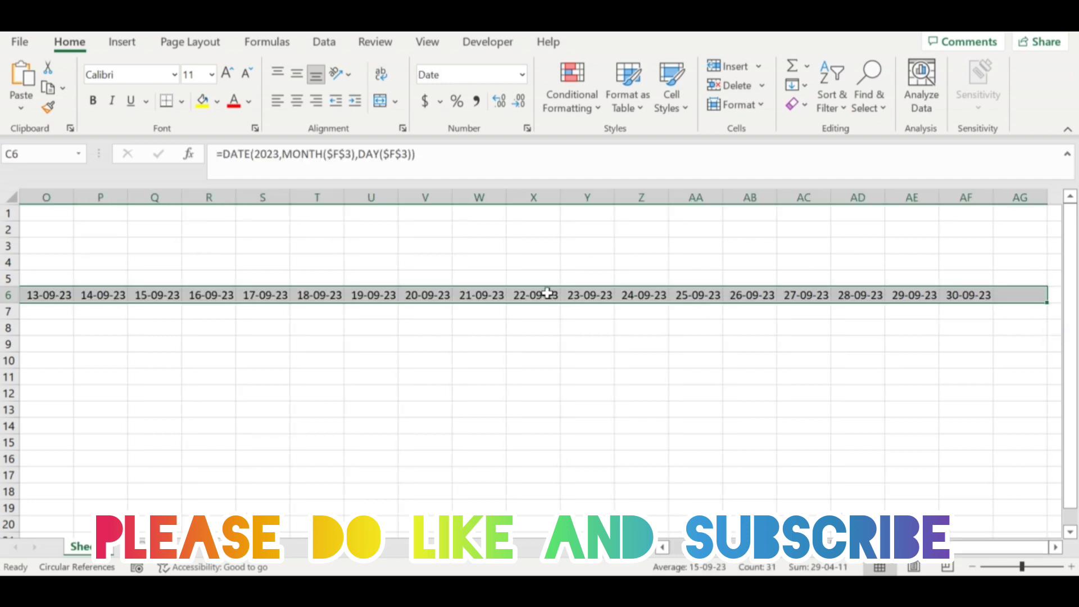
{"action": "right_click", "coordinate": [548, 292]}
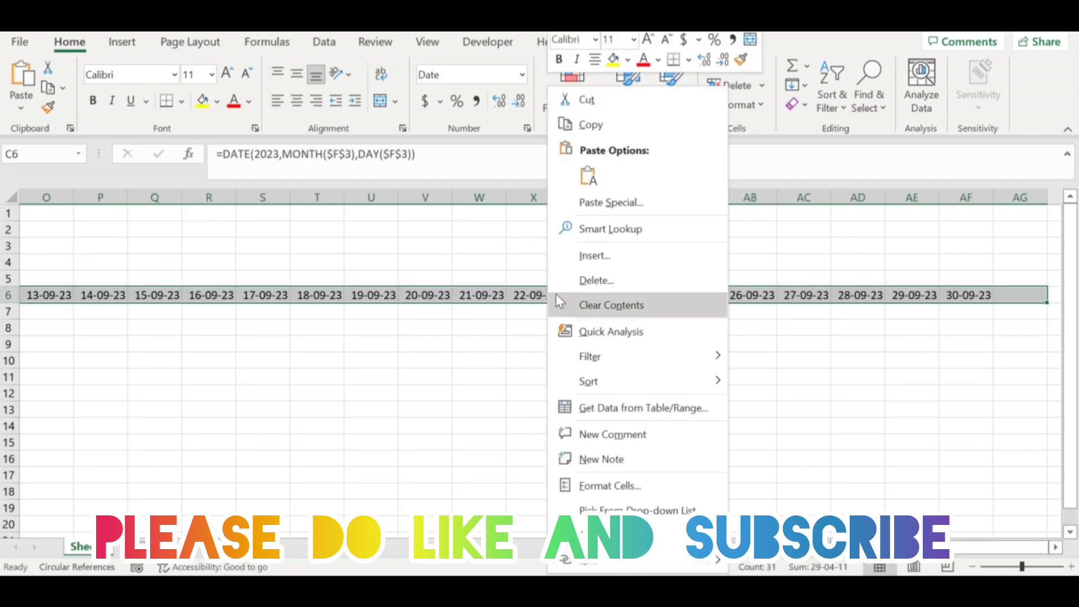
{"action": "left_click", "coordinate": [601, 486]}
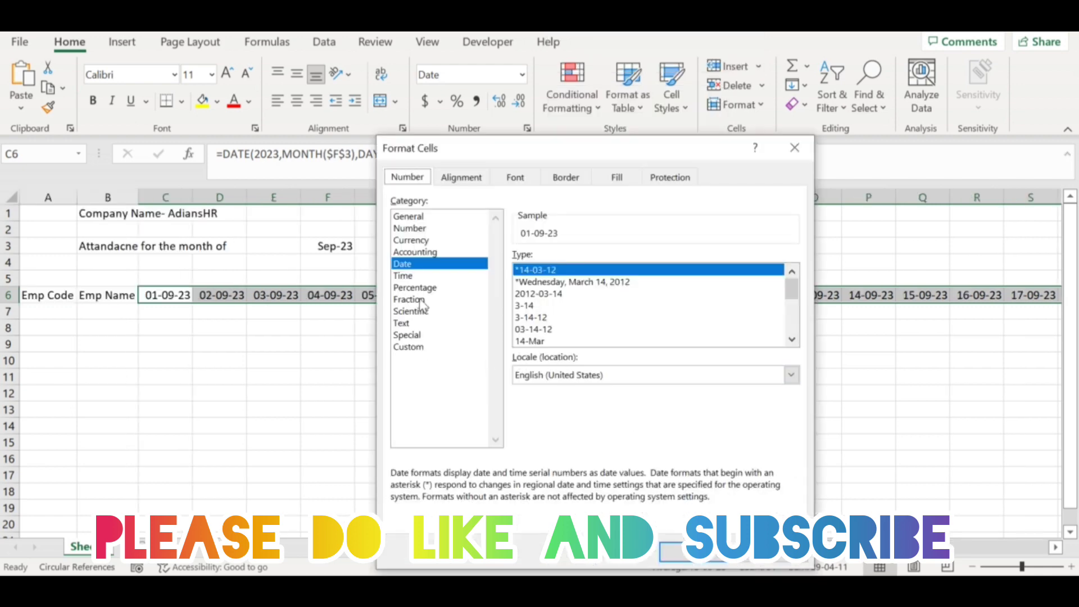
{"action": "left_click", "coordinate": [419, 348]}
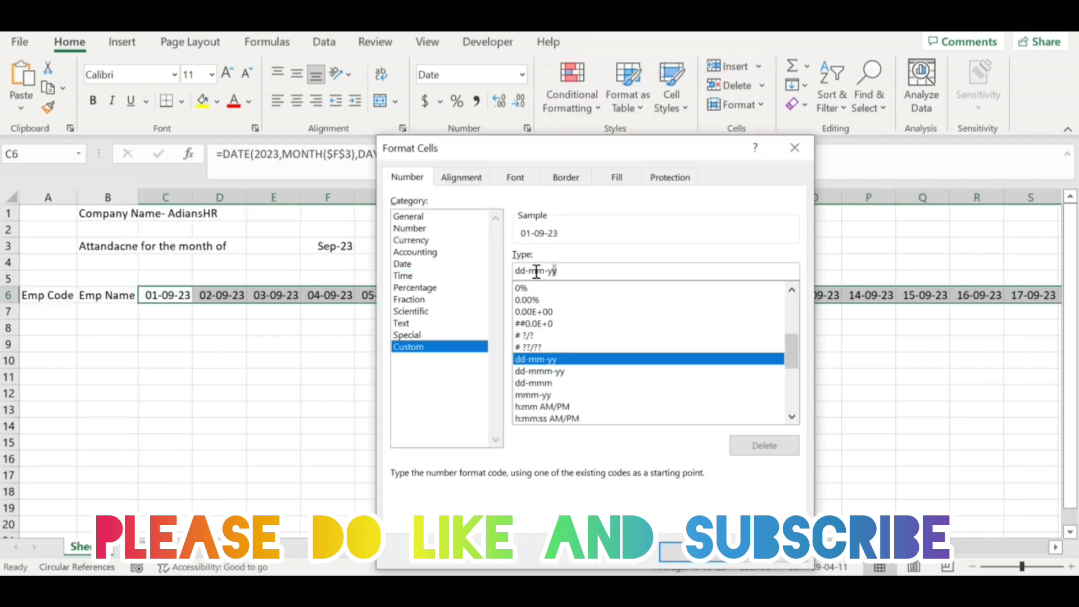
{"action": "double_click", "coordinate": [536, 272]}
{"action": "type", "text": "dd"}
{"action": "left_click", "coordinate": [676, 553]}
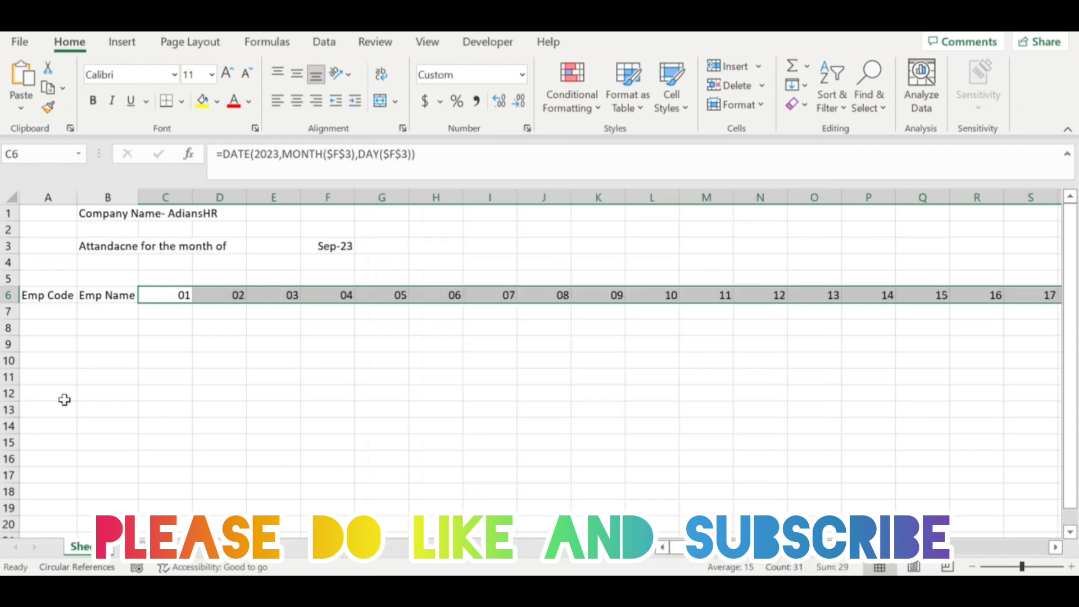
{"action": "left_click", "coordinate": [185, 341]}
{"action": "left_click", "coordinate": [166, 292]}
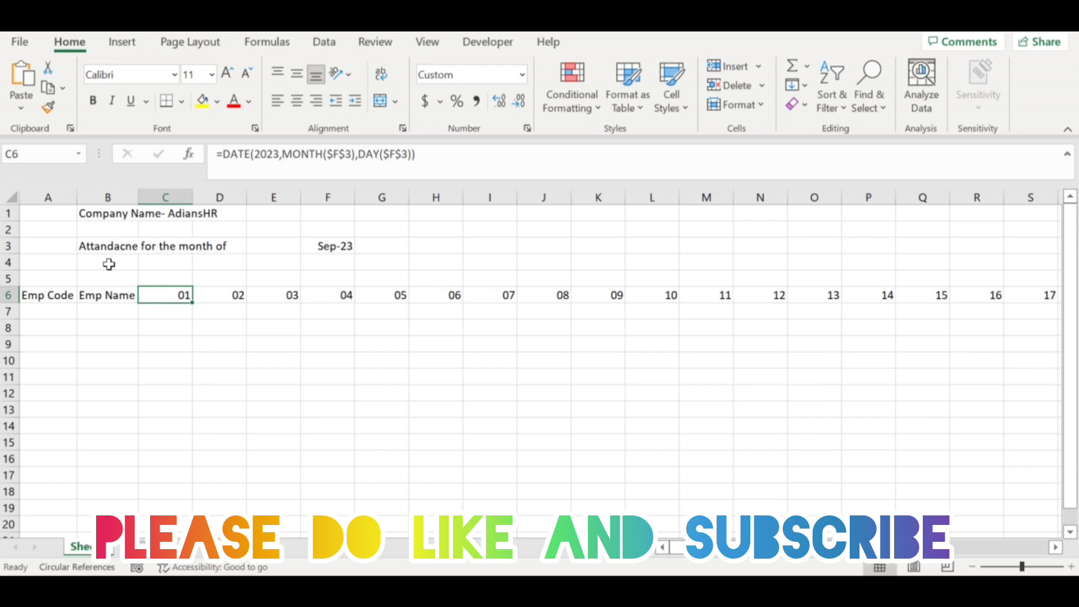
Step: Link C5 to the date in C6 (=C6) and copy that formula across row 5
{"action": "key", "text": "Up"}
{"action": "type", "text": "="}
{"action": "key", "text": "Down"}
{"action": "key", "text": "ctrl+Return"}
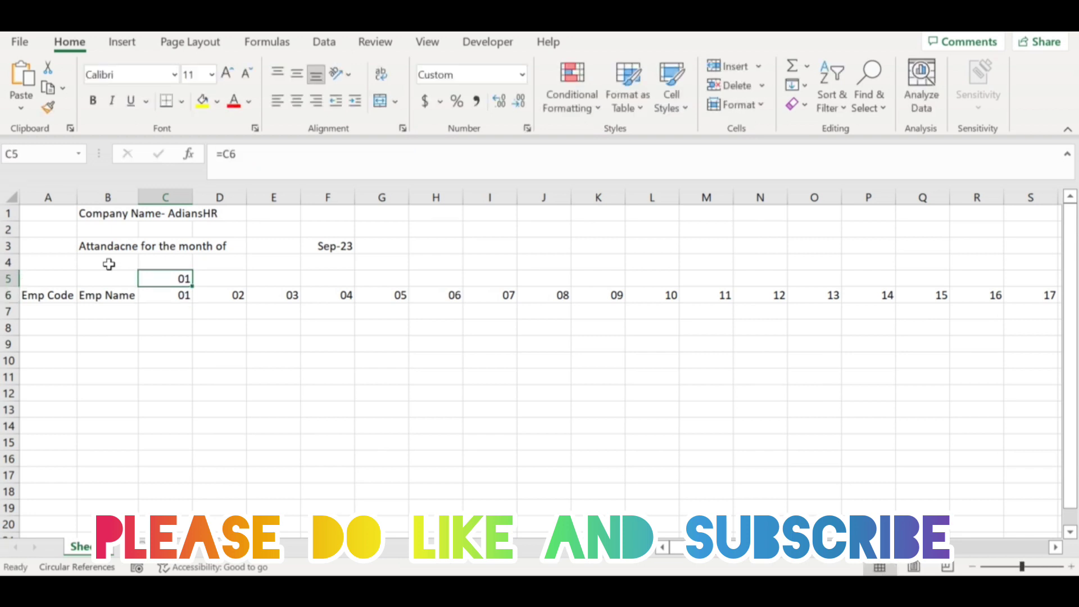
{"action": "key", "text": "ctrl+c"}
{"action": "key", "text": "shift+Right"}
{"action": "key", "text": "shift+Right"}
{"action": "key", "text": "shift+Right"}
{"action": "key", "text": "shift+Right"}
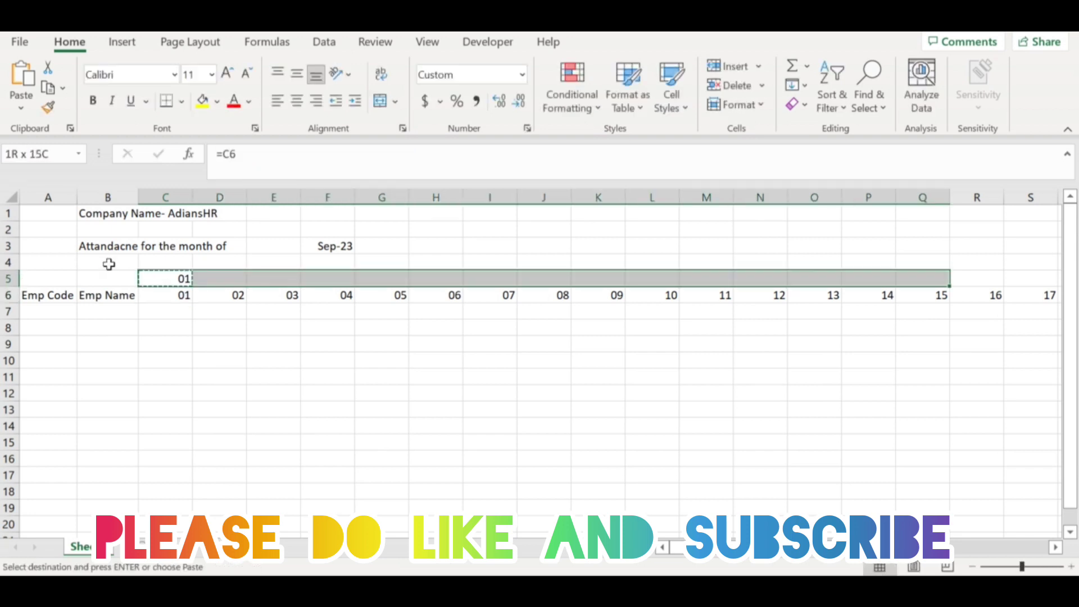
{"action": "key", "text": "shift+Right"}
{"action": "key", "text": "shift+Right"}
{"action": "key", "text": "shift+Right"}
{"action": "key", "text": "shift+Right"}
{"action": "key", "text": "shift+Right"}
{"action": "key", "text": "shift+Right"}
{"action": "key", "text": "shift+Right"}
{"action": "key", "text": "shift+Right"}
{"action": "key", "text": "shift+Right"}
{"action": "key", "text": "shift+Right"}
{"action": "key", "text": "shift+Right"}
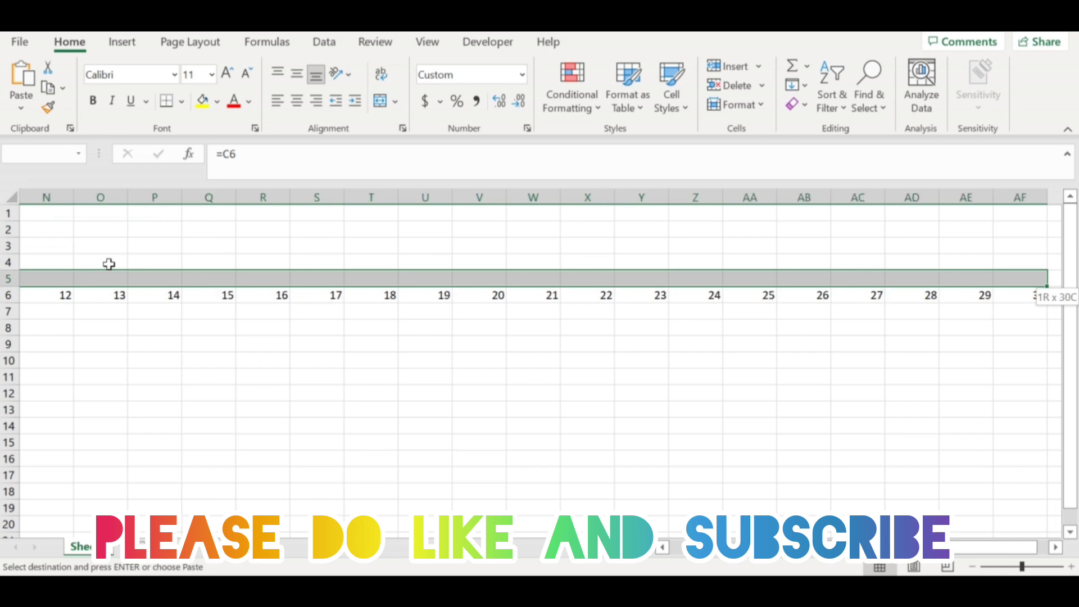
{"action": "key", "text": "shift+Right"}
{"action": "key", "text": "shift+Right"}
{"action": "key", "text": "shift+Right"}
{"action": "key", "text": "shift+Left"}
{"action": "key", "text": "shift+Left"}
{"action": "key", "text": "shift+Left"}
{"action": "key", "text": "shift+Left"}
{"action": "key", "text": "shift+Left"}
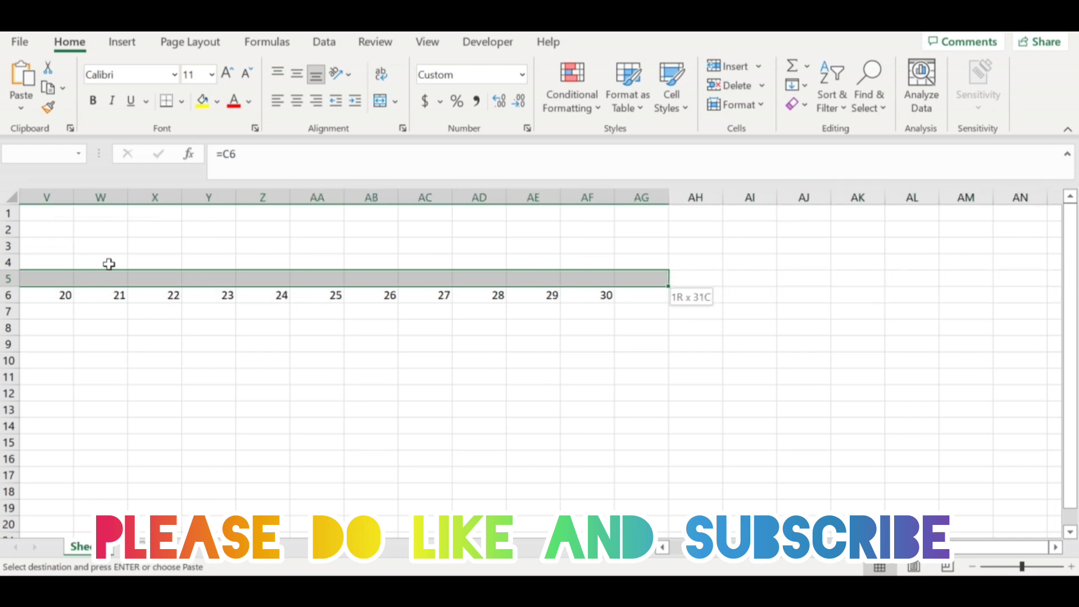
{"action": "key", "text": "Return"}
Step: Apply the custom number format ddd to C5:AF5 so the headers show weekday names
{"action": "key", "text": "Up"}
{"action": "key", "text": "Down"}
{"action": "key", "text": "ctrl+shift+Right"}
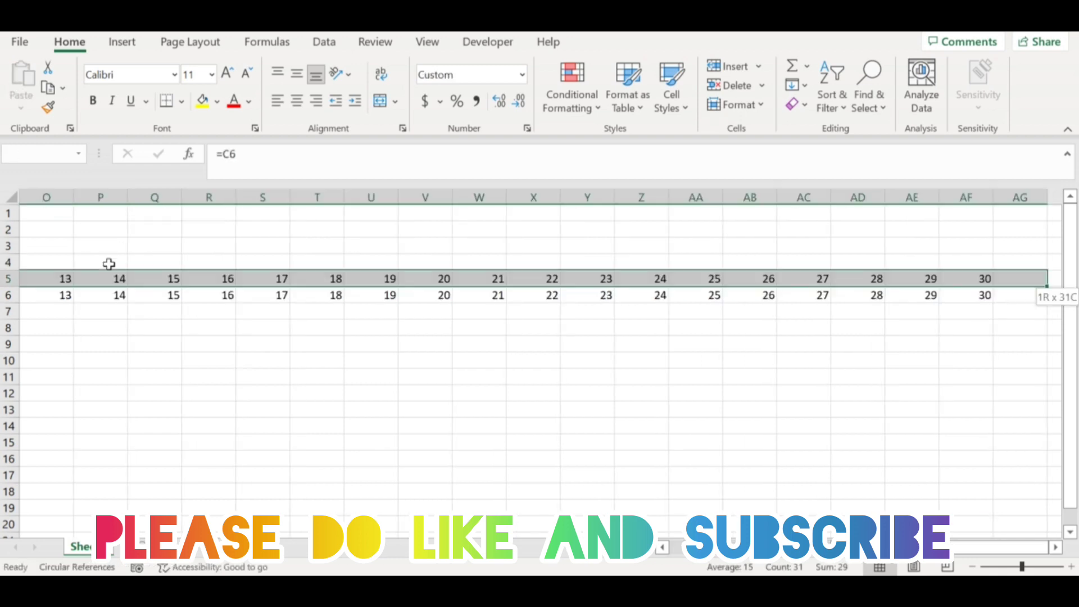
{"action": "key", "text": "ctrl+BackSpace"}
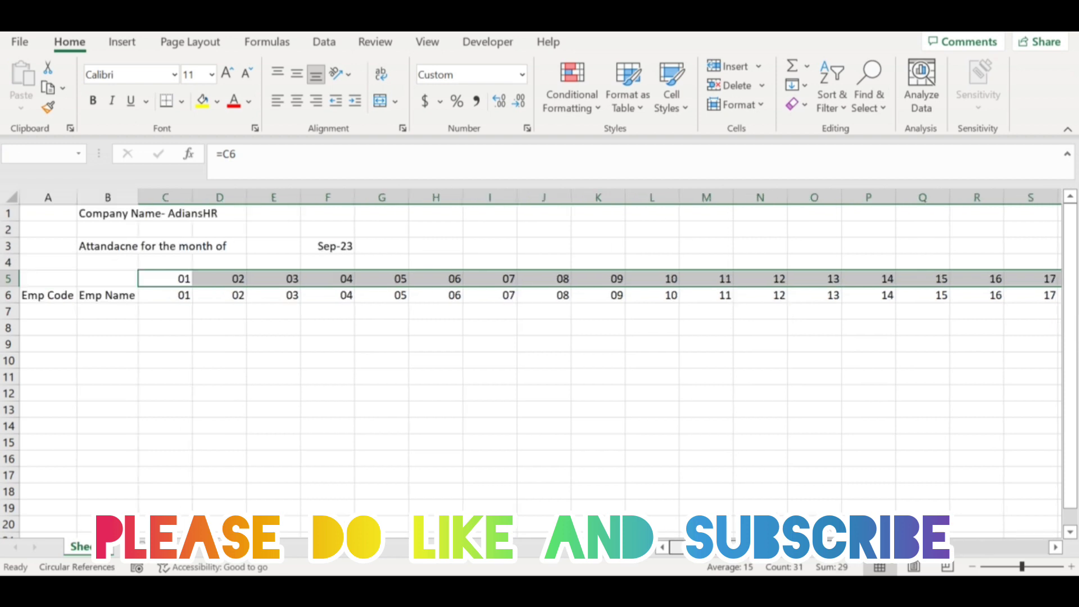
{"action": "right_click", "coordinate": [246, 280]}
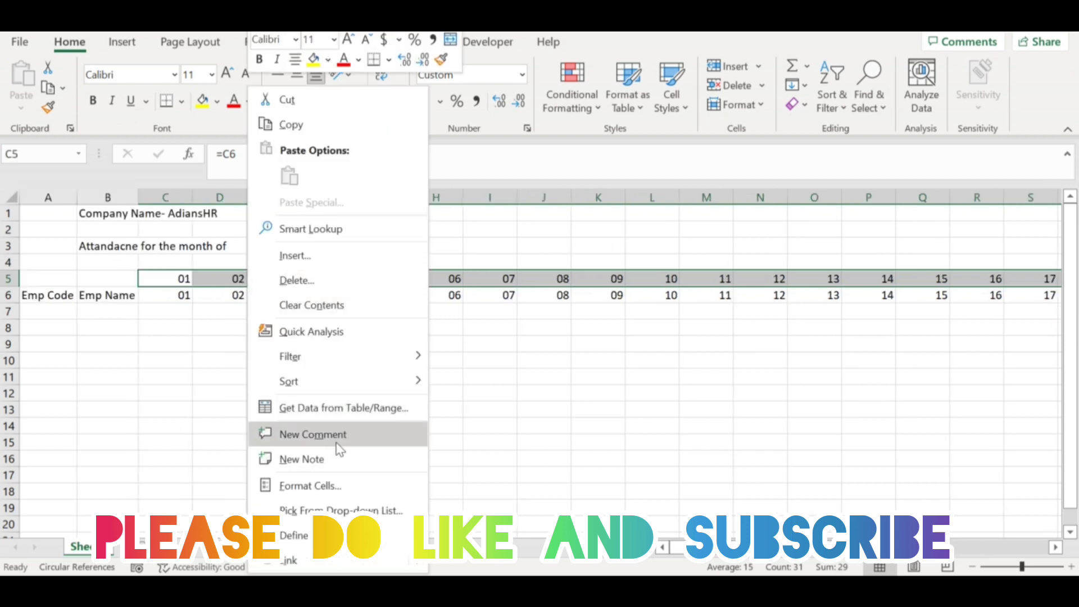
{"action": "left_click", "coordinate": [318, 490]}
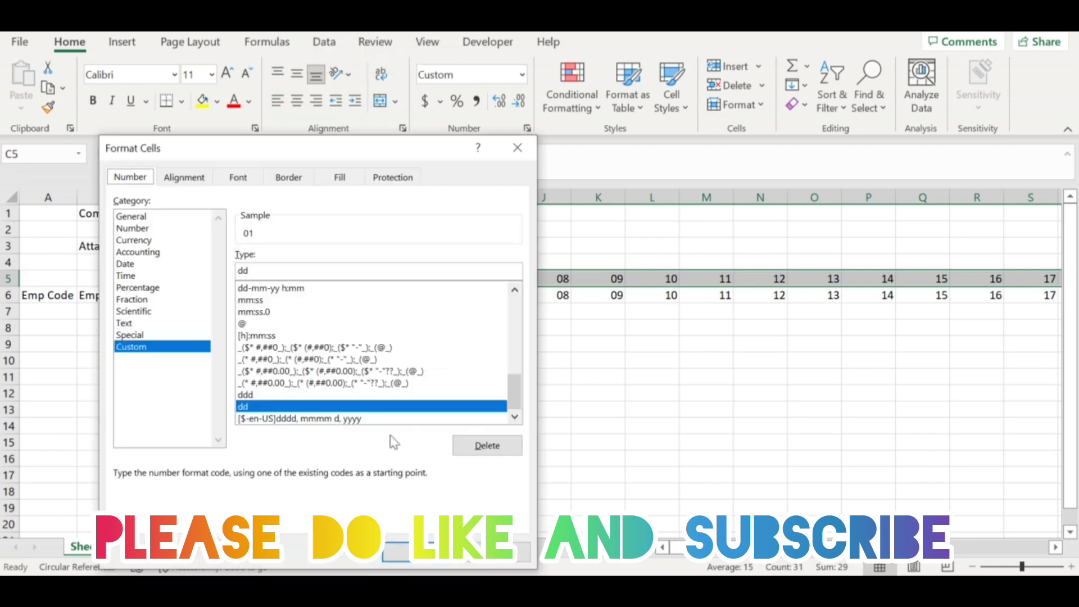
{"action": "left_click", "coordinate": [274, 270]}
{"action": "type", "text": "d"}
{"action": "left_click", "coordinate": [427, 559]}
{"action": "left_click", "coordinate": [336, 357]}
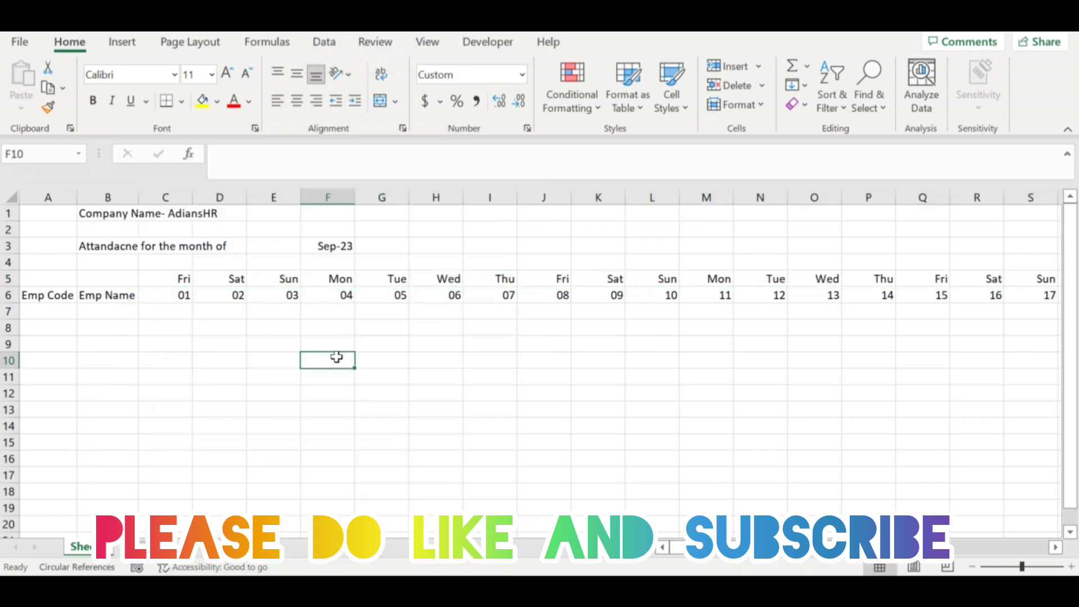
{"action": "left_click", "coordinate": [185, 296]}
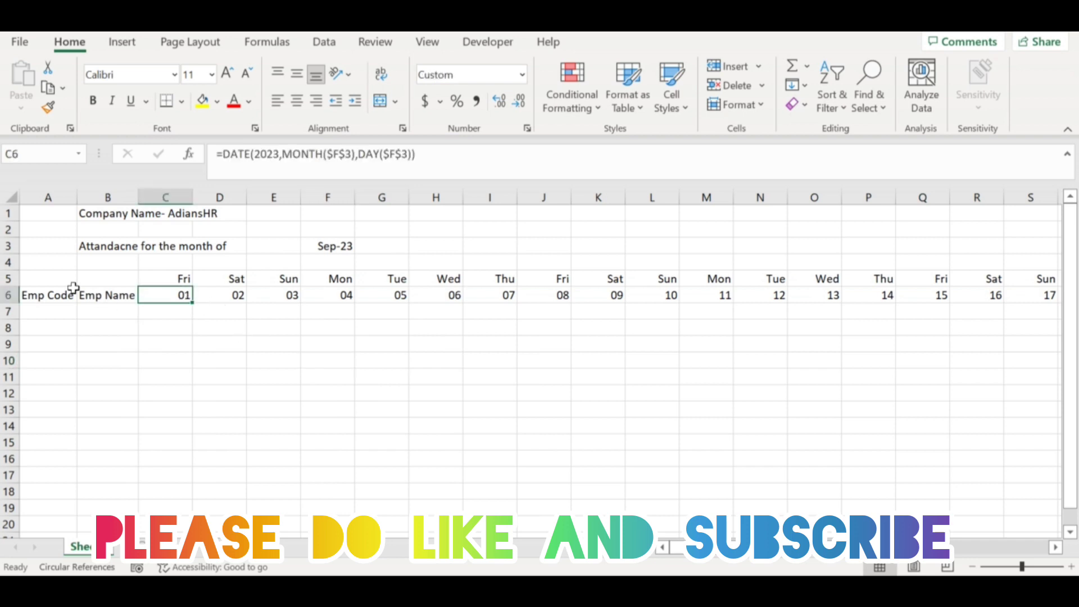
Step: AutoFit the column widths for the day and date header rows from A5 to AF6
{"action": "left_click", "coordinate": [38, 295]}
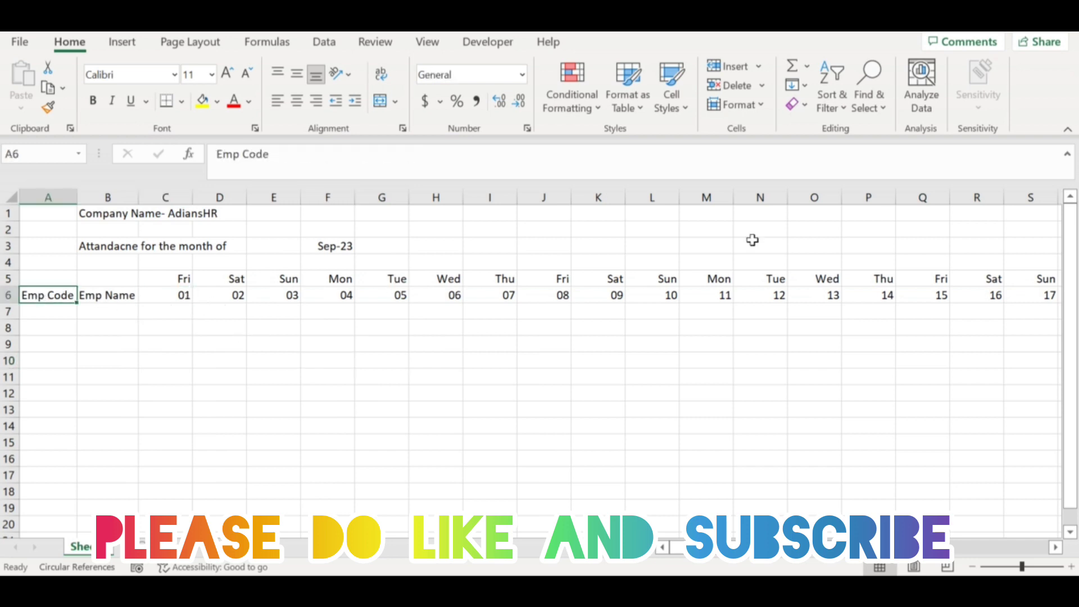
{"action": "key", "text": "Up"}
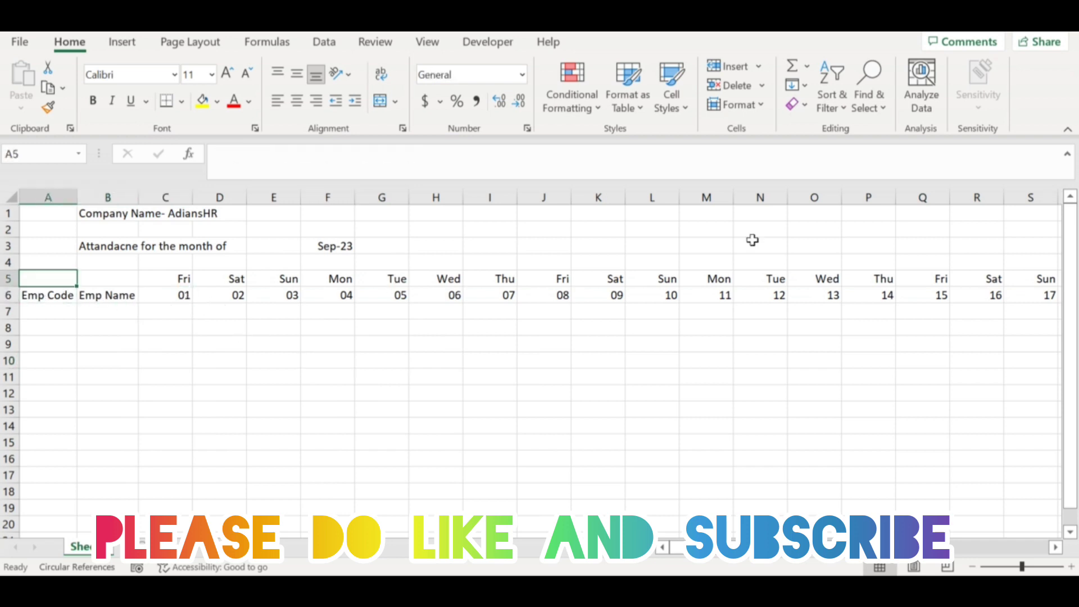
{"action": "key", "text": "shift+Right"}
{"action": "key", "text": "shift+Right"}
{"action": "key", "text": "shift+Right"}
{"action": "key", "text": "shift+Right"}
{"action": "key", "text": "shift+Down"}
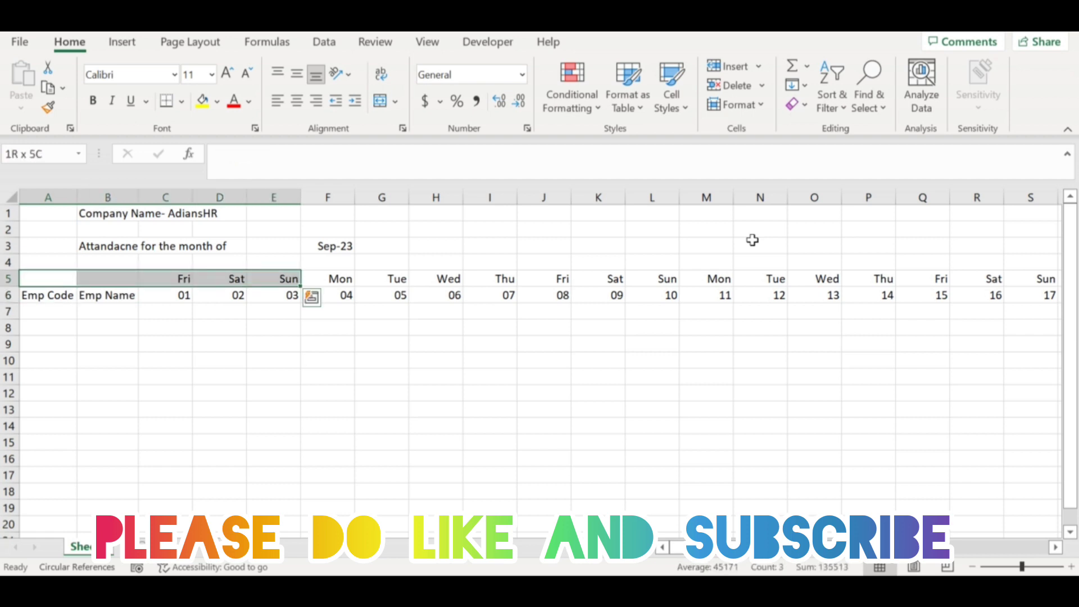
{"action": "key", "text": "ctrl+shift+Right"}
{"action": "key", "text": "alt+h"}
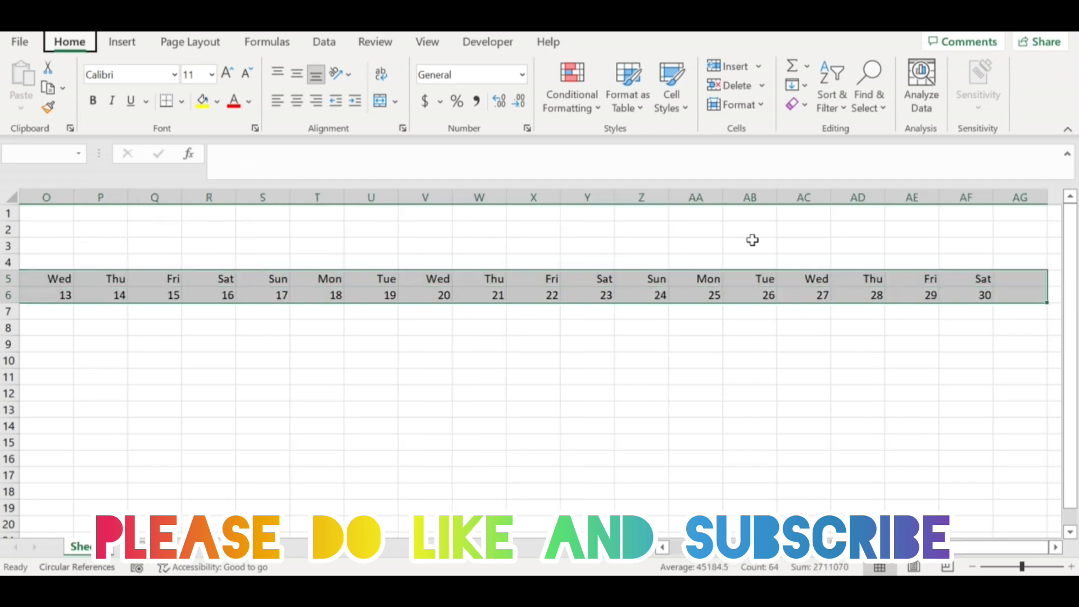
{"action": "key", "text": "o"}
{"action": "key", "text": "i"}
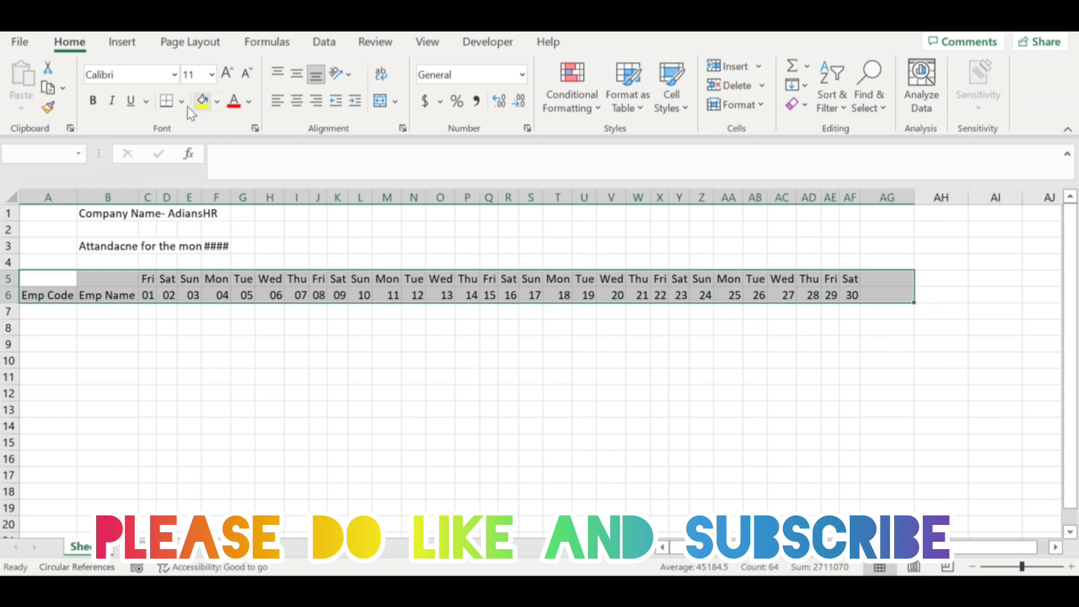
Step: Reselect the weekday and date headers C5:AG6 to check the narrowed columns
{"action": "right_click", "coordinate": [281, 293]}
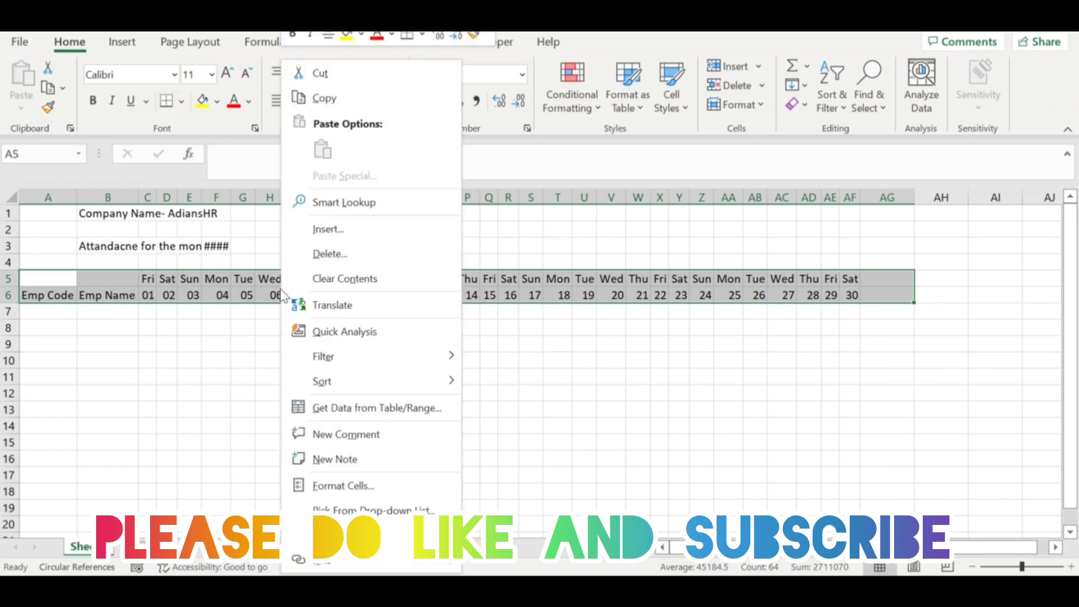
{"action": "key", "text": "Escape"}
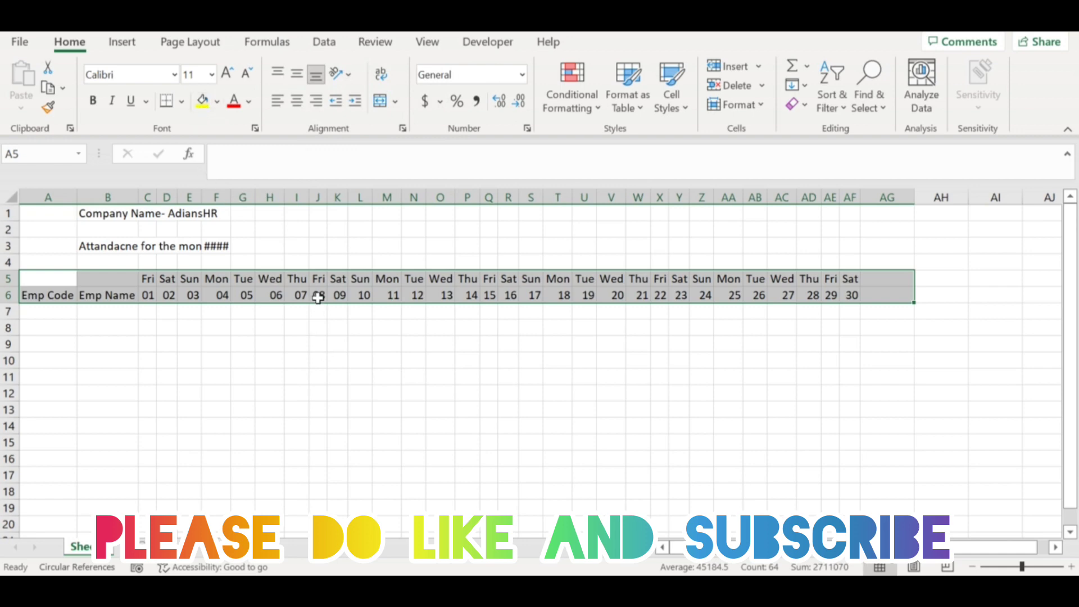
{"action": "left_click", "coordinate": [272, 279]}
{"action": "key", "text": "Left"}
{"action": "key", "text": "Left"}
{"action": "key", "text": "Left"}
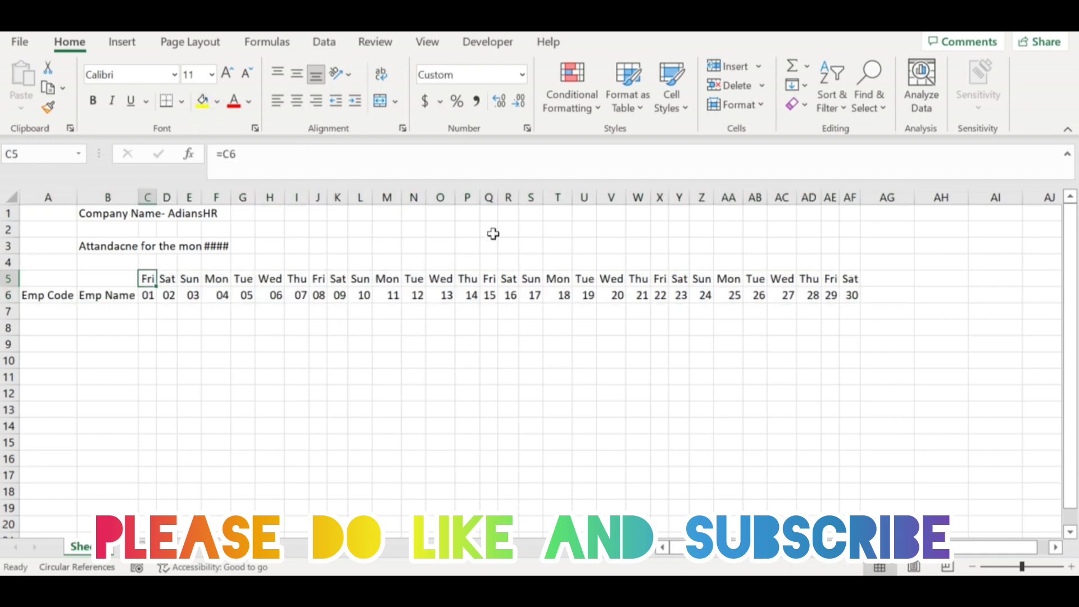
{"action": "key", "text": "ctrl+shift+Right"}
{"action": "key", "text": "shift+Down"}
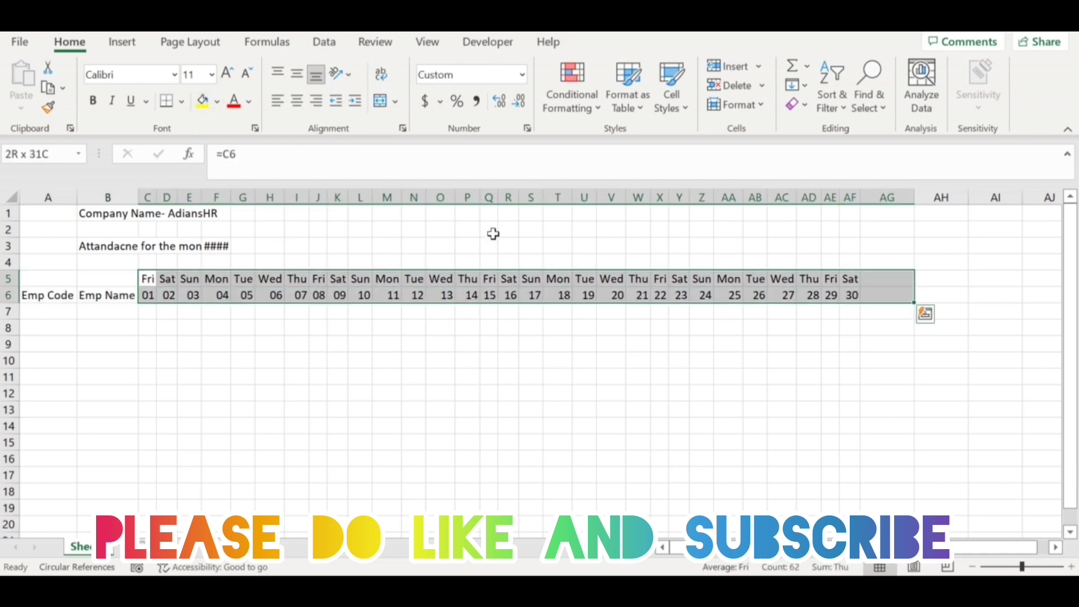
{"action": "key", "text": "Down"}
{"action": "key", "text": "Up"}
Step: Merge and center the company name across A1:AG1
{"action": "key", "text": "Up"}
{"action": "key", "text": "Up"}
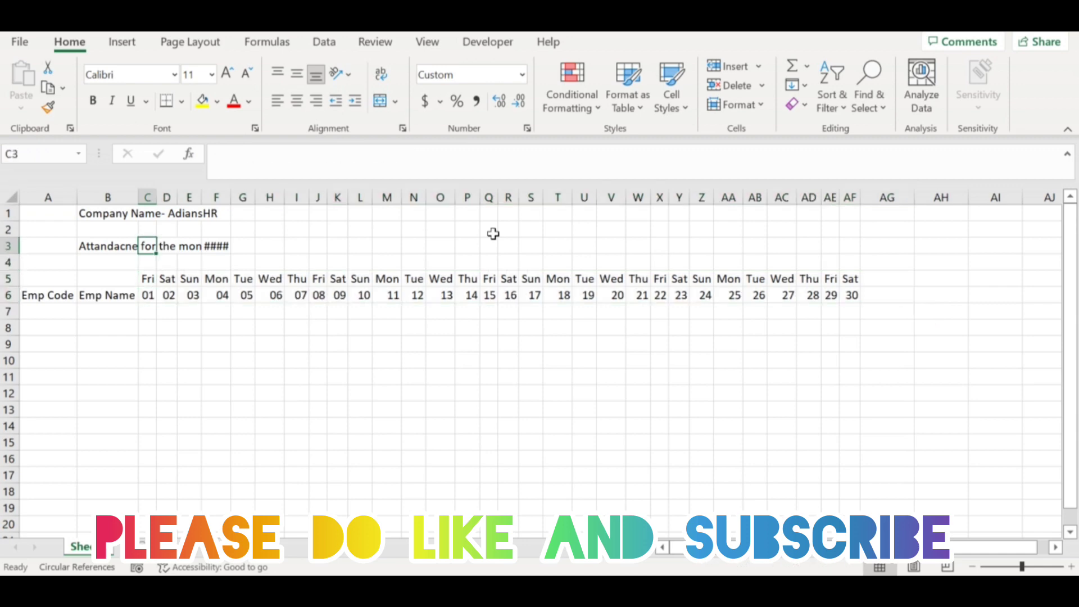
{"action": "key", "text": "Up"}
{"action": "key", "text": "Up"}
{"action": "key", "text": "Left"}
{"action": "key", "text": "Left"}
{"action": "key", "text": "shift+Right"}
{"action": "key", "text": "shift+Right"}
{"action": "key", "text": "shift+Right"}
{"action": "key", "text": "shift+Right"}
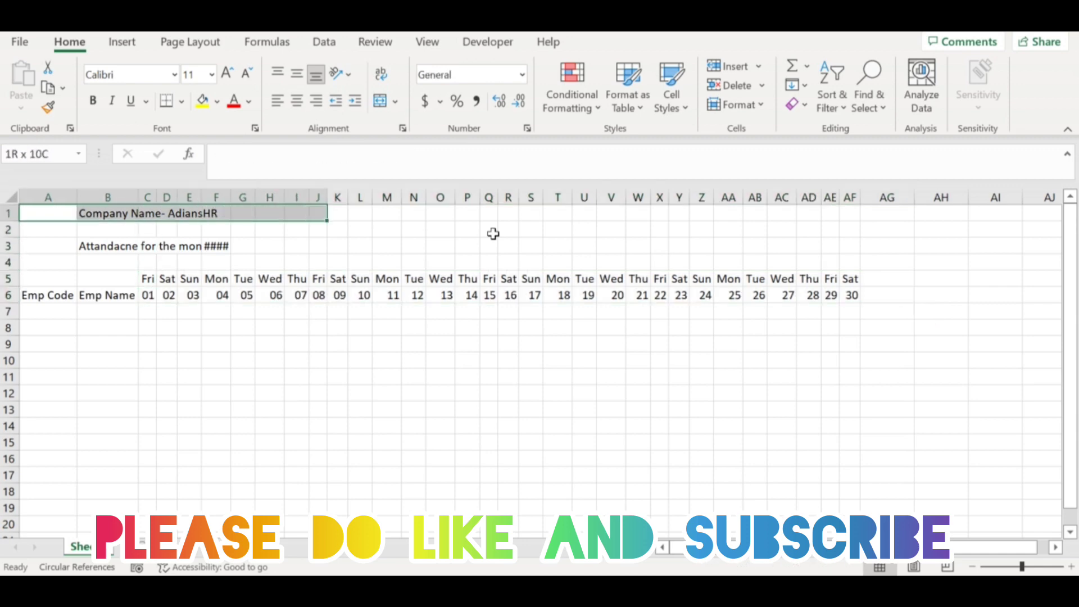
{"action": "key", "text": "shift+Right"}
{"action": "key", "text": "shift+Right"}
{"action": "key", "text": "shift+Right"}
{"action": "key", "text": "shift+Right"}
{"action": "key", "text": "shift+Right"}
{"action": "key", "text": "shift+Right"}
{"action": "key", "text": "shift+Right"}
{"action": "key", "text": "shift+Right"}
{"action": "key", "text": "shift+Right"}
{"action": "key", "text": "shift+Right"}
{"action": "key", "text": "shift+Right"}
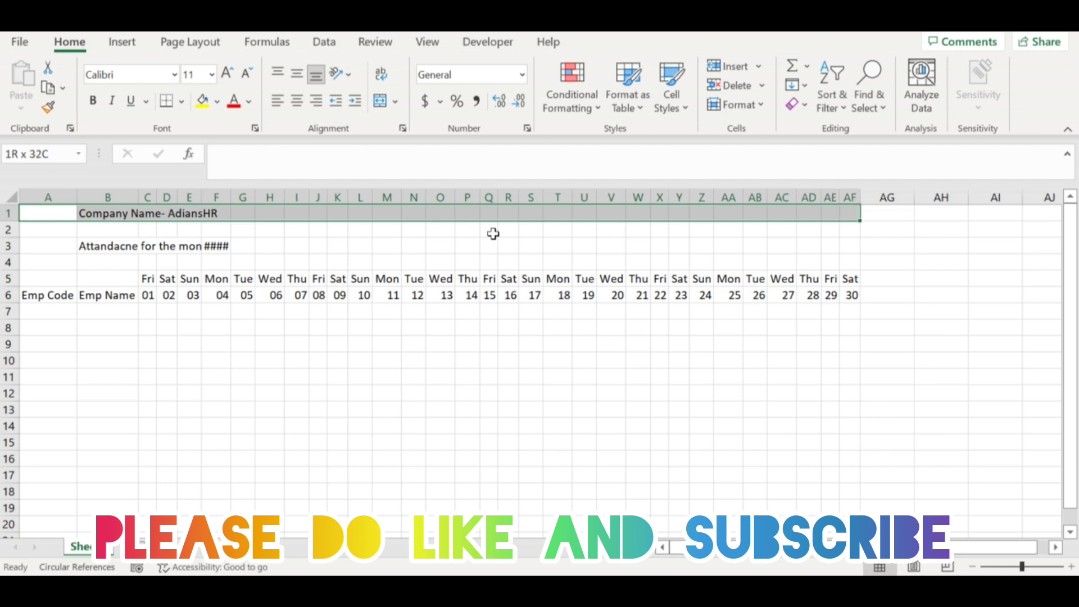
{"action": "key", "text": "shift+Right"}
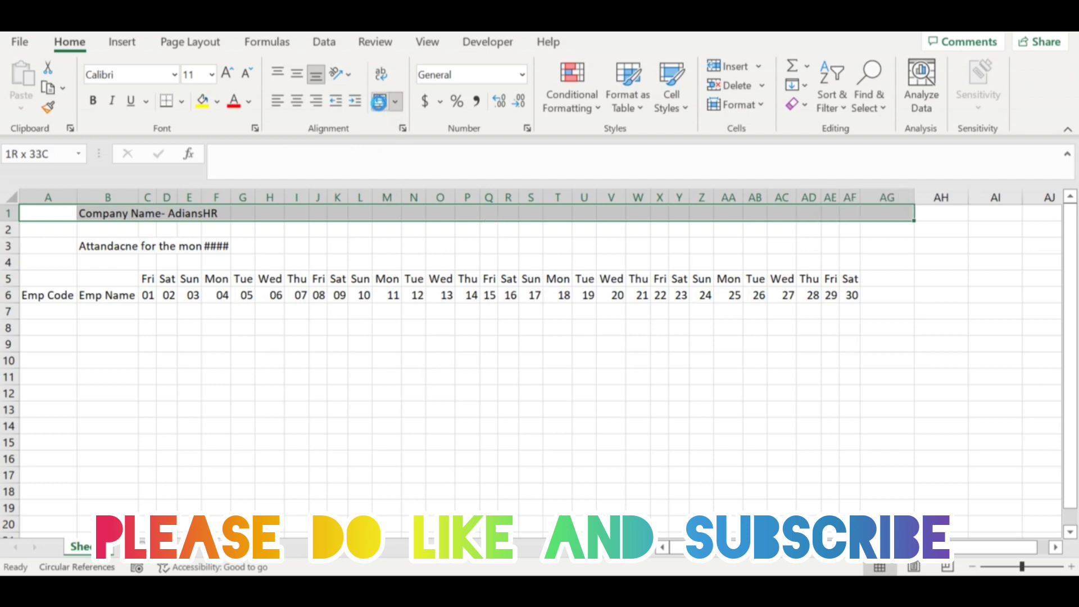
{"action": "left_click", "coordinate": [380, 101]}
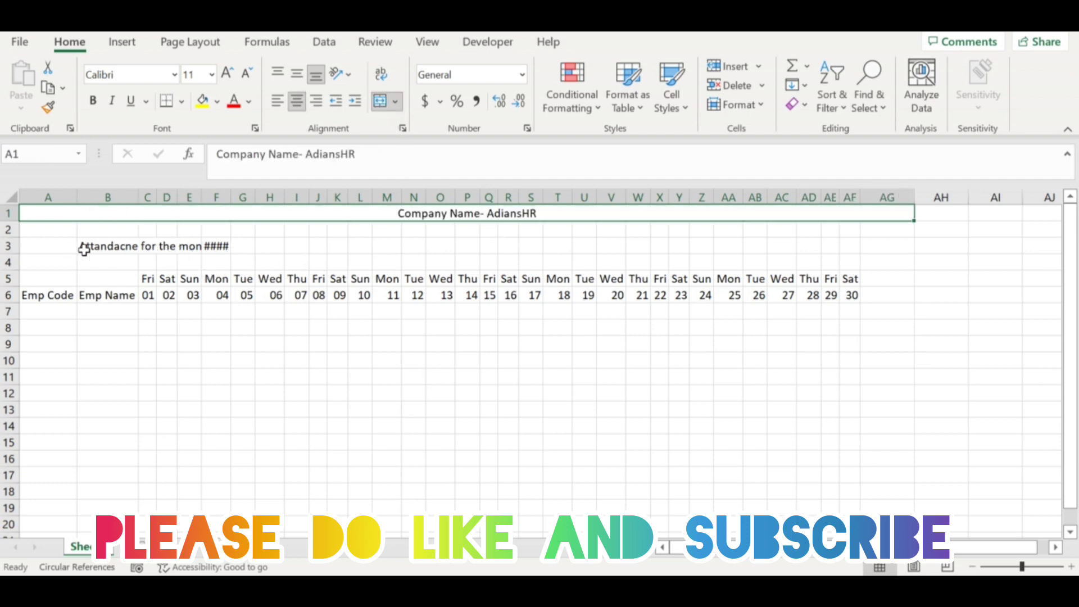
Step: Merge and center Sep-23 across F3:AF3, then review the row 6 date formulas
{"action": "left_click", "coordinate": [108, 245]}
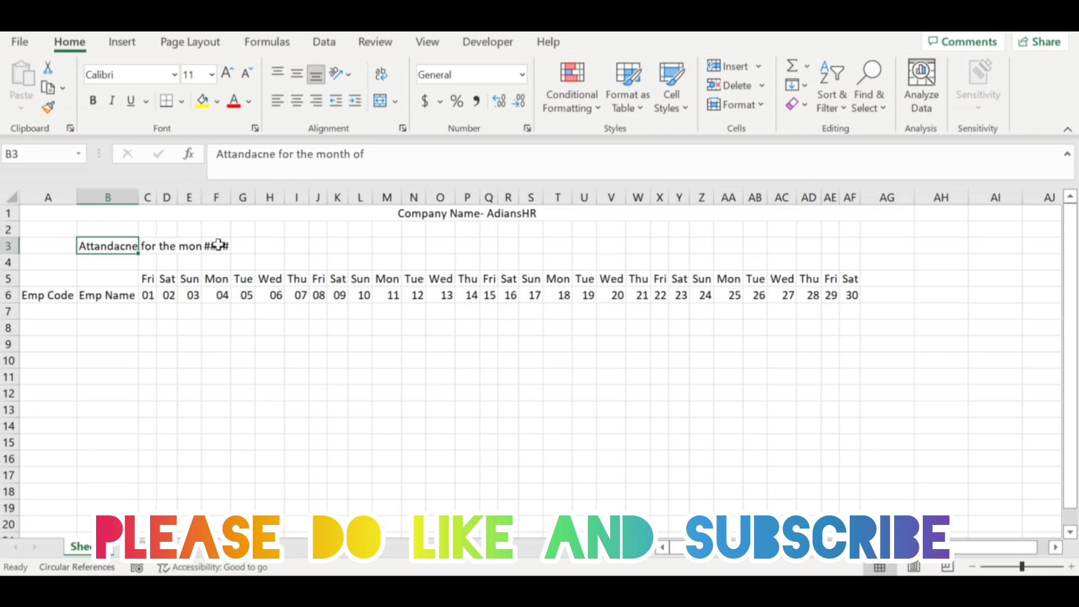
{"action": "left_click_drag", "start_coordinate": [219, 246], "coordinate": [848, 246]}
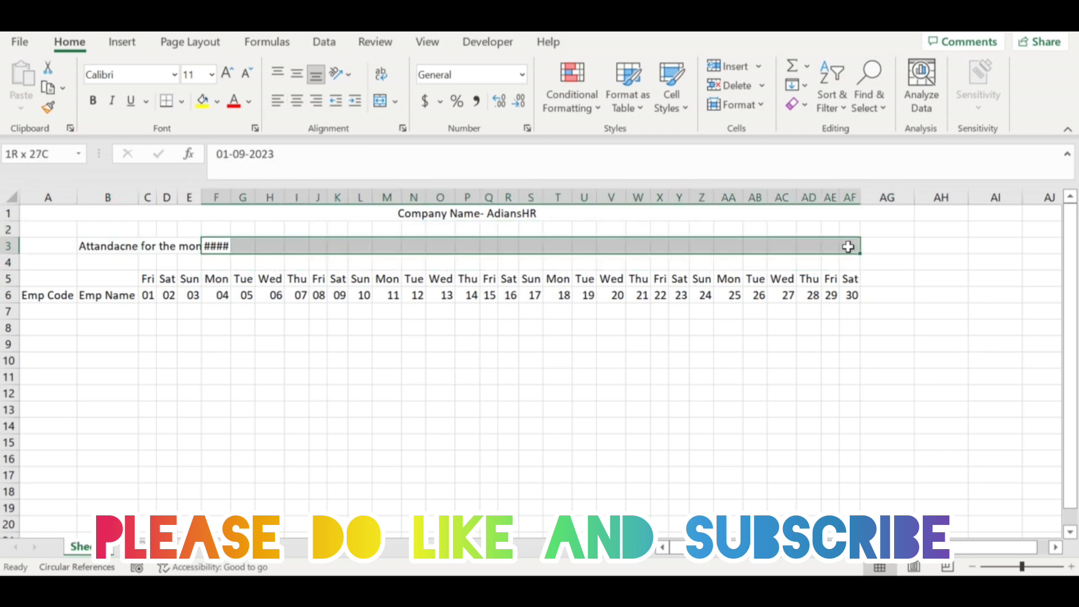
{"action": "left_click", "coordinate": [380, 101]}
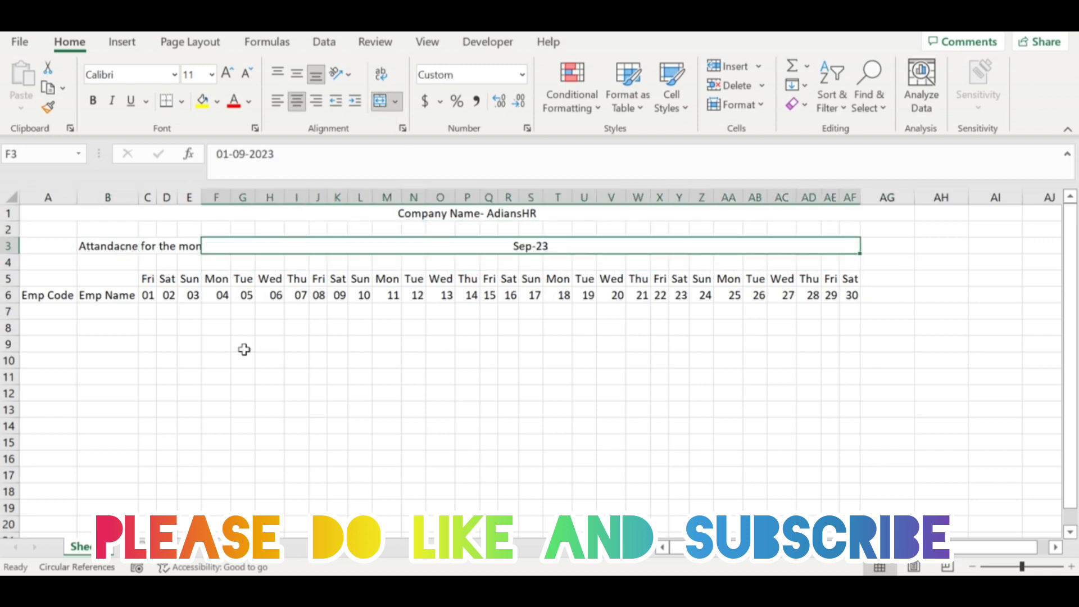
{"action": "left_click", "coordinate": [225, 293]}
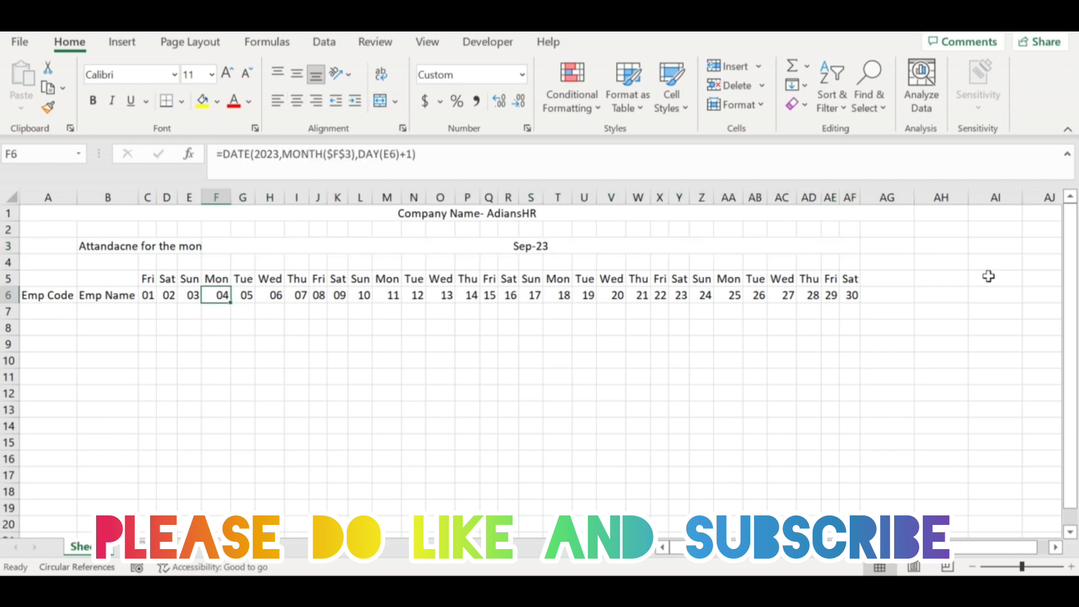
{"action": "key", "text": "Left"}
Step: Merge and center the month label across A3:E3 and make it bold
{"action": "key", "text": "Left"}
{"action": "key", "text": "Left"}
{"action": "key", "text": "F2"}
{"action": "key", "text": "Escape"}
{"action": "key", "text": "Right"}
{"action": "key", "text": "Right"}
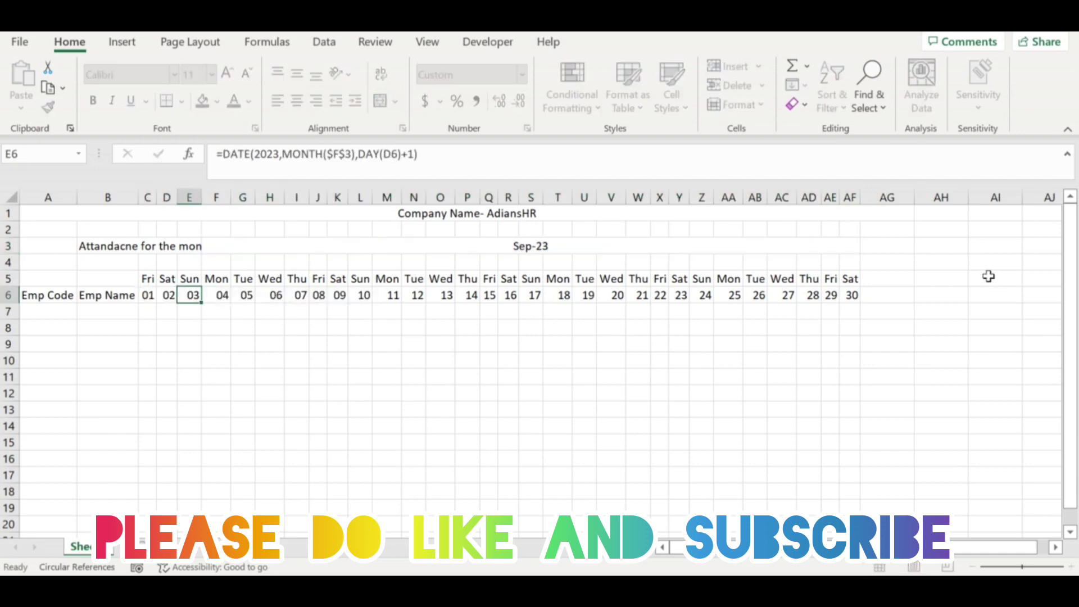
{"action": "key", "text": "Right"}
{"action": "key", "text": "Left"}
{"action": "key", "text": "Left"}
{"action": "key", "text": "Up"}
{"action": "key", "text": "Up"}
{"action": "key", "text": "Up"}
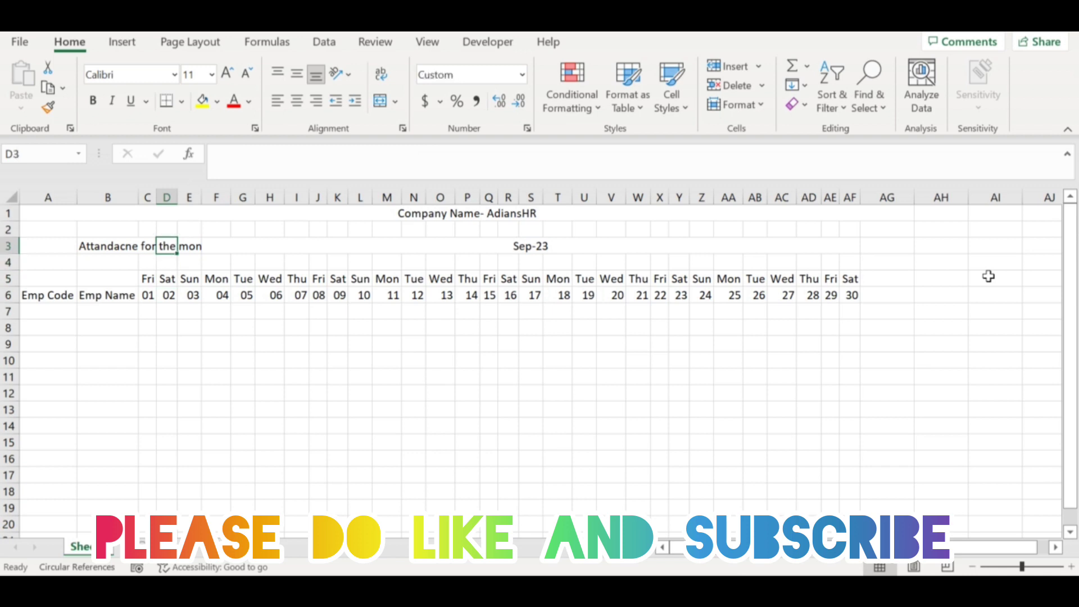
{"action": "key", "text": "Left"}
{"action": "key", "text": "Left"}
{"action": "key", "text": "Left"}
{"action": "key", "text": "Right"}
{"action": "key", "text": "Right"}
{"action": "key", "text": "Right"}
{"action": "key", "text": "Right"}
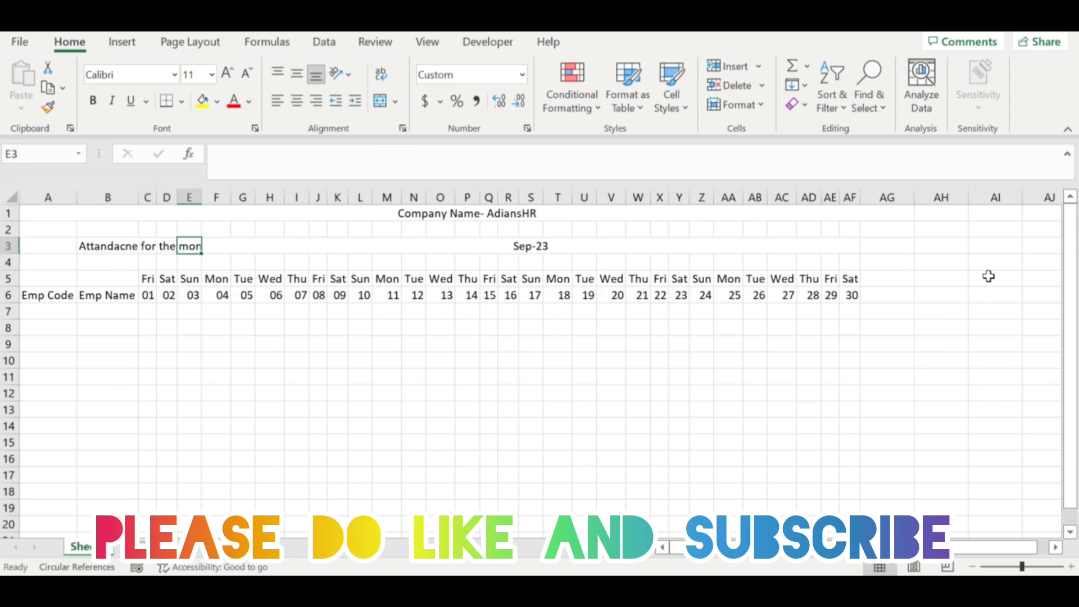
{"action": "key", "text": "Right"}
{"action": "key", "text": "Left"}
{"action": "key", "text": "shift+Left"}
{"action": "key", "text": "shift+Left"}
{"action": "key", "text": "shift+Left"}
{"action": "key", "text": "shift+Left"}
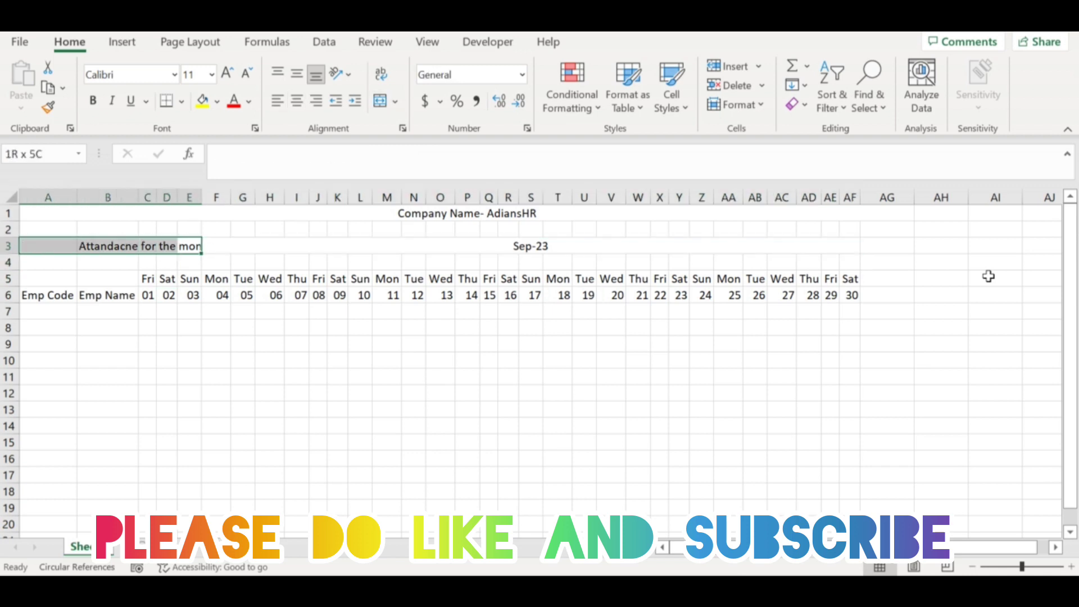
{"action": "left_click", "coordinate": [380, 102]}
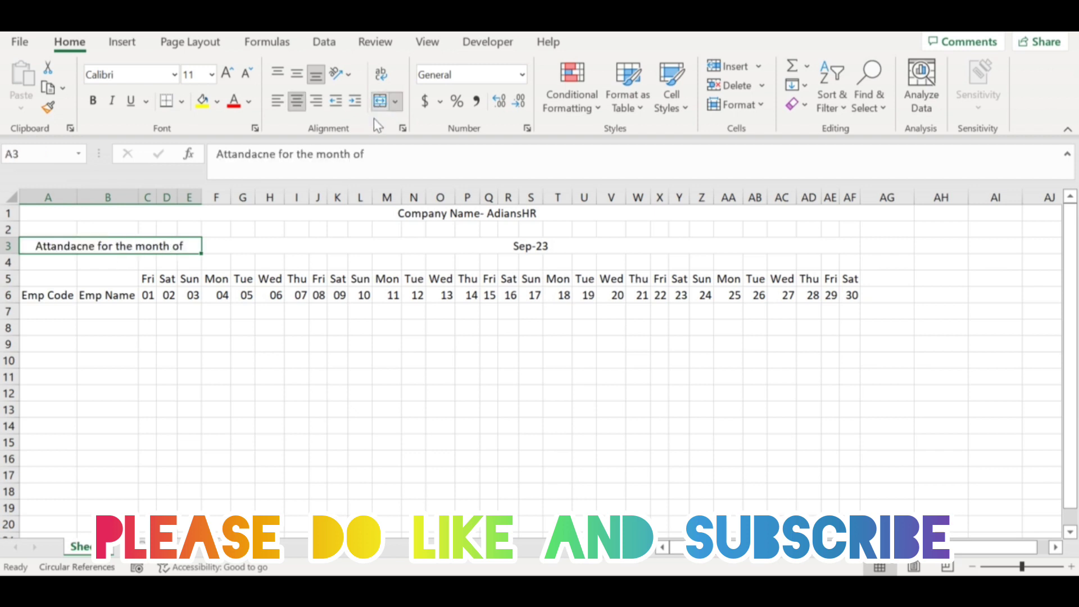
{"action": "key", "text": "ctrl+b"}
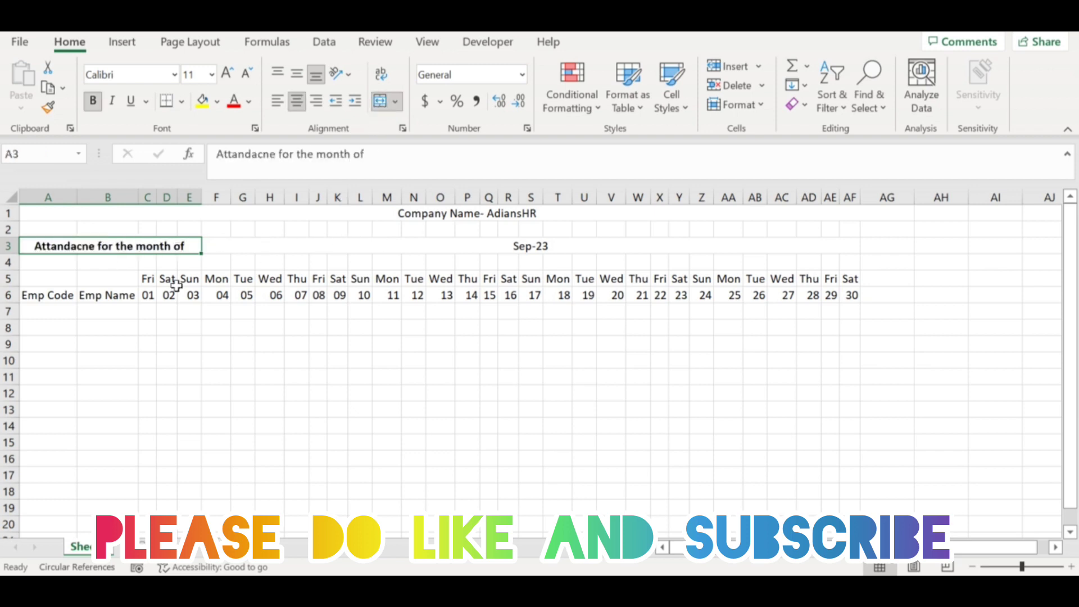
{"action": "left_click", "coordinate": [427, 231]}
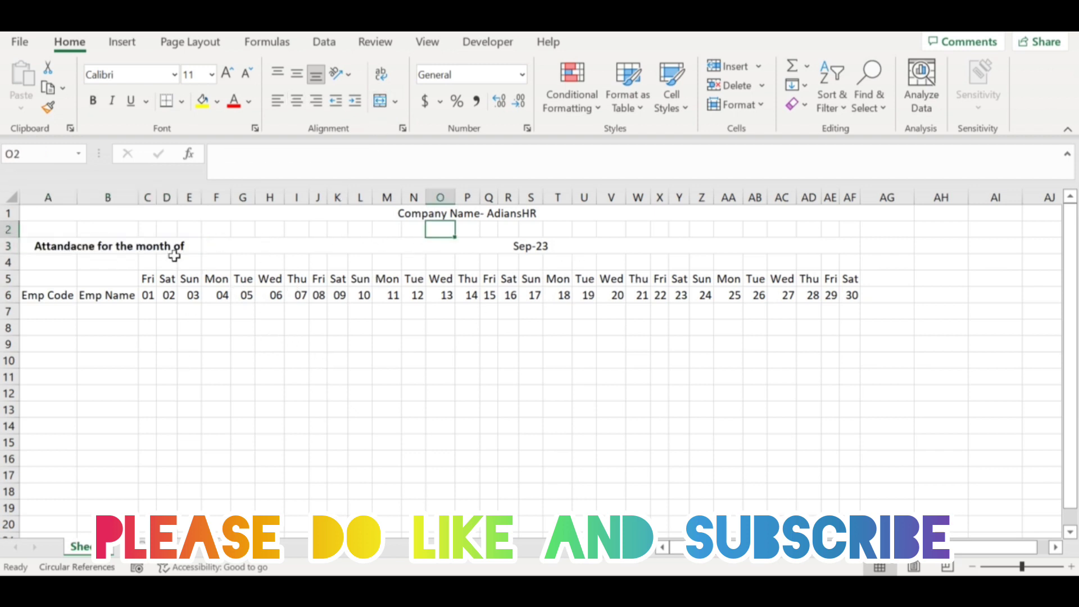
Step: Turn off the sheet Gridlines in the View settings, then select the merged A3 cell
{"action": "left_click", "coordinate": [11, 197]}
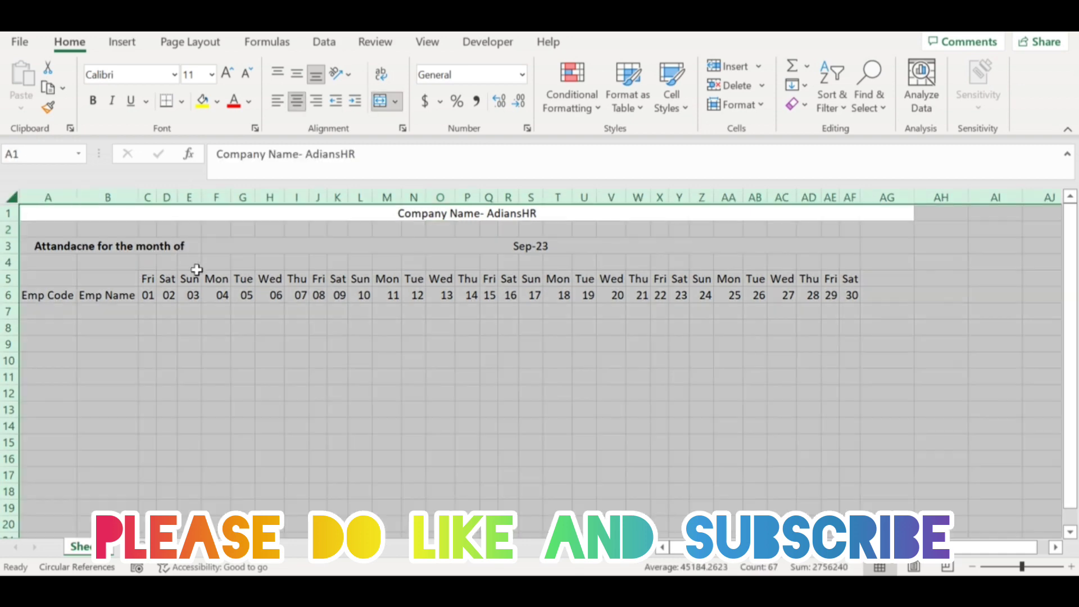
{"action": "right_click", "coordinate": [208, 256]}
{"action": "left_click", "coordinate": [390, 147]}
{"action": "left_click", "coordinate": [428, 43]}
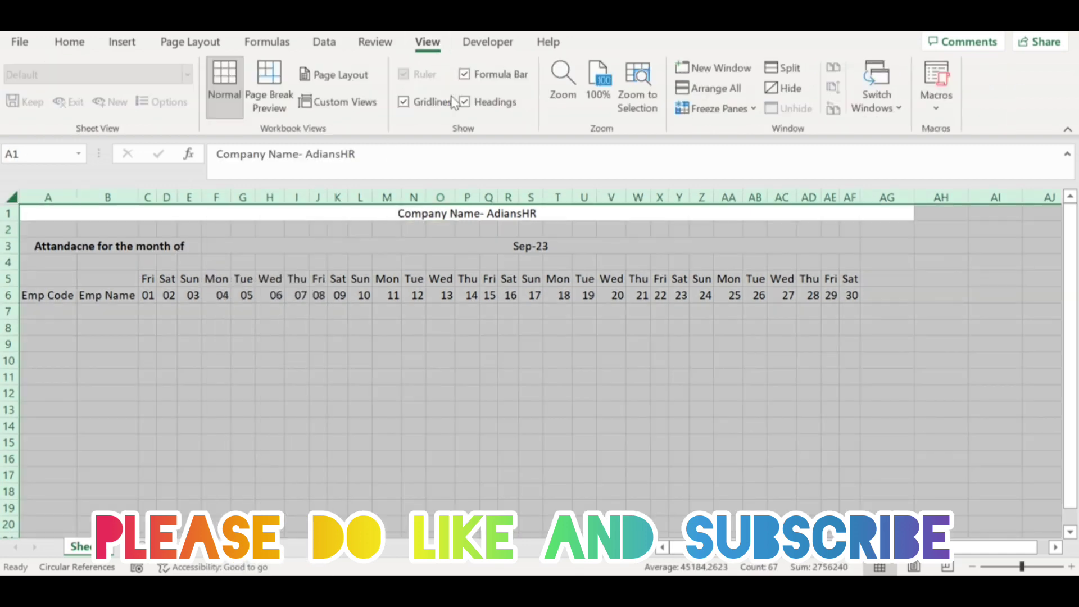
{"action": "left_click", "coordinate": [404, 102]}
{"action": "left_click", "coordinate": [395, 273]}
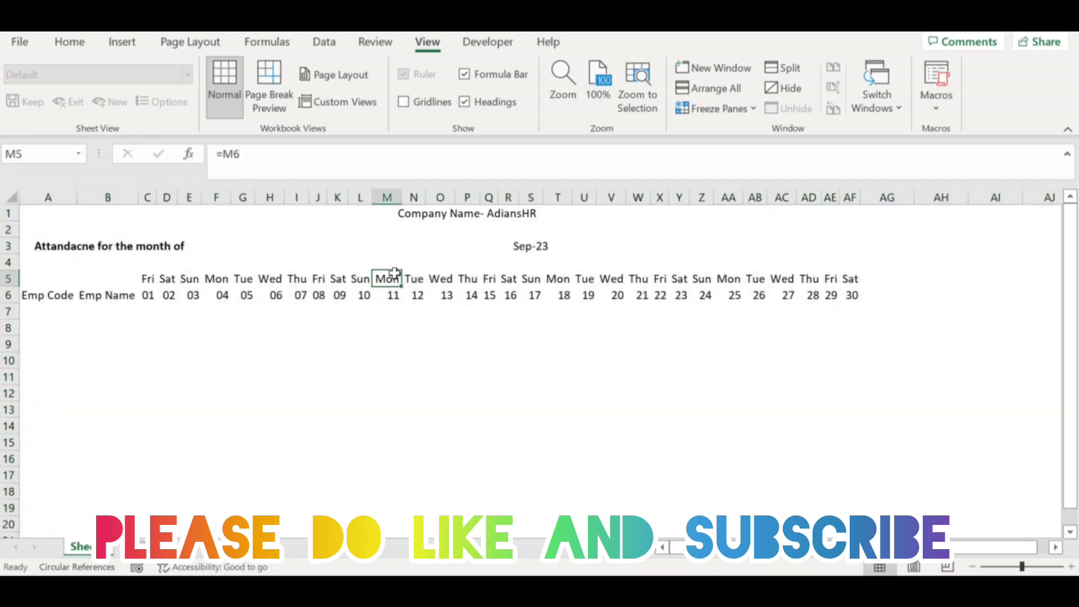
{"action": "left_click_drag", "start_coordinate": [53, 249], "coordinate": [163, 256]}
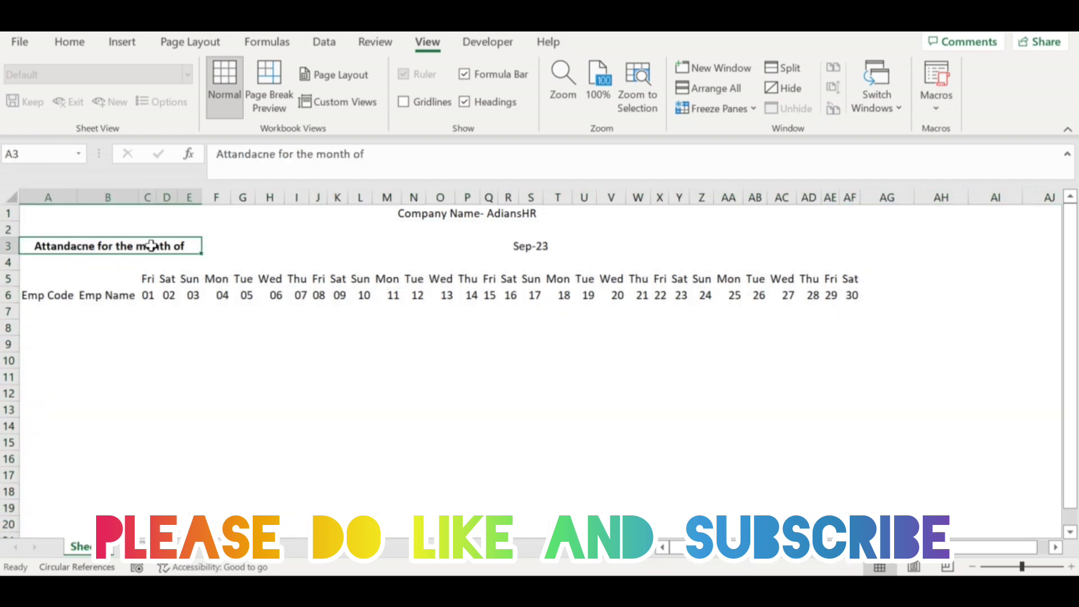
Step: Give A3 a red-to-blue gradient fill through Format Cells Fill Effects
{"action": "left_click", "coordinate": [70, 43]}
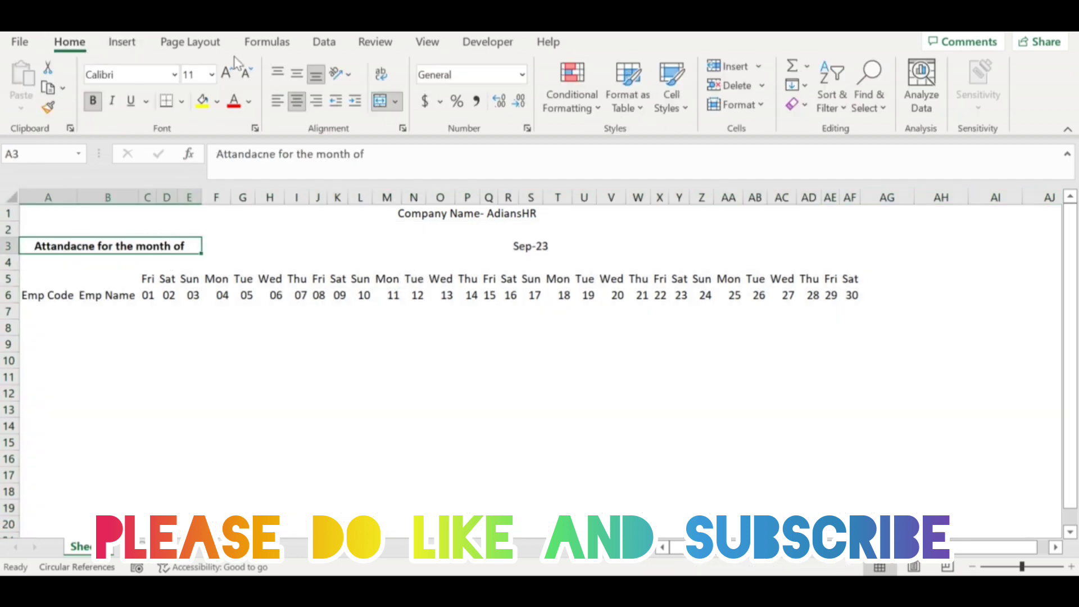
{"action": "right_click", "coordinate": [162, 245]}
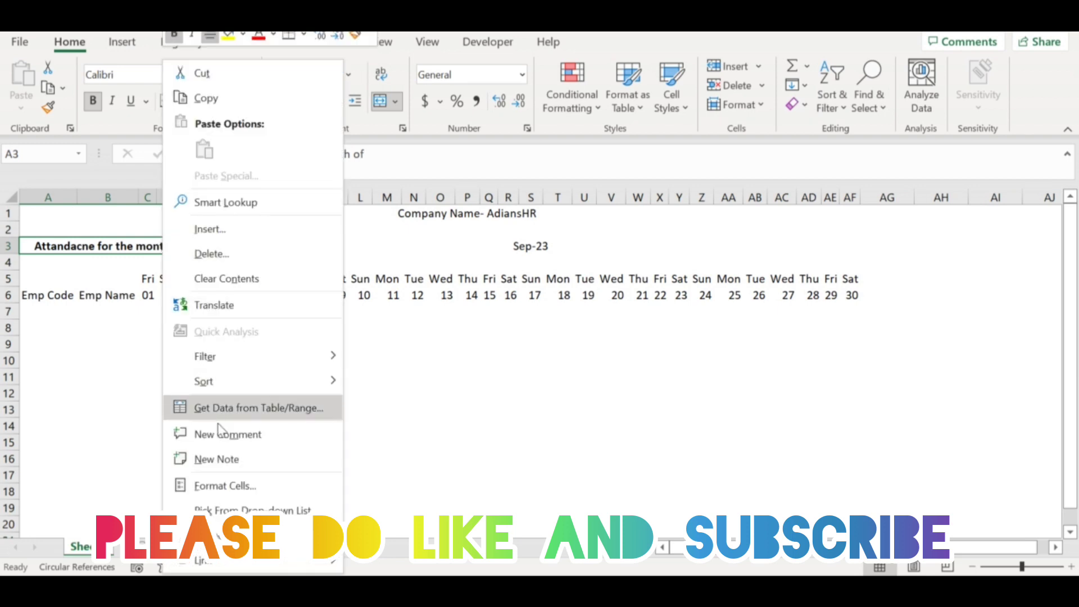
{"action": "left_click", "coordinate": [236, 486]}
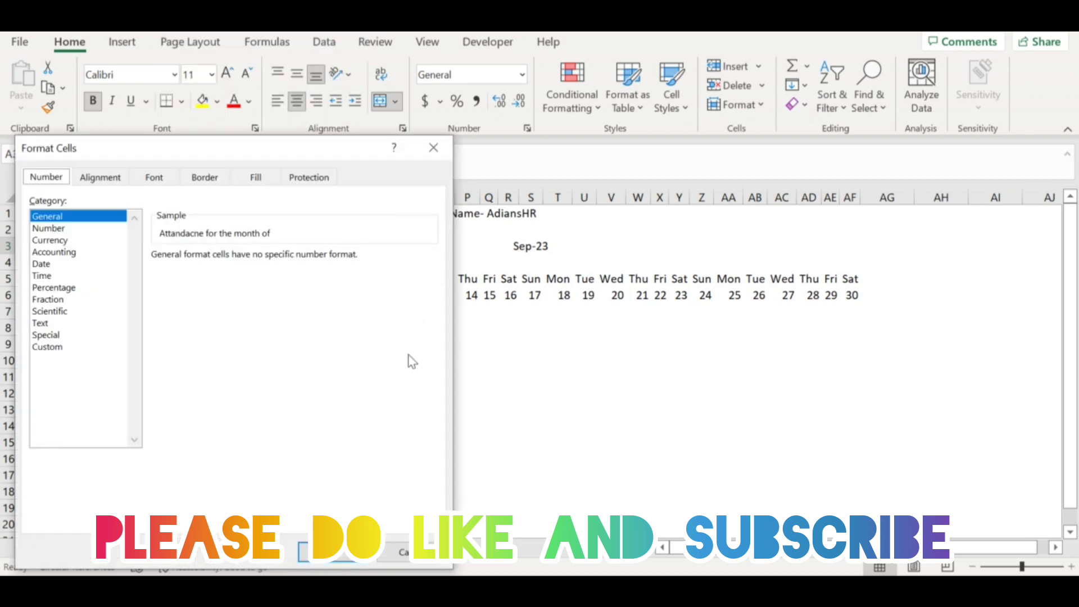
{"action": "left_click", "coordinate": [254, 178]}
{"action": "left_click", "coordinate": [107, 367]}
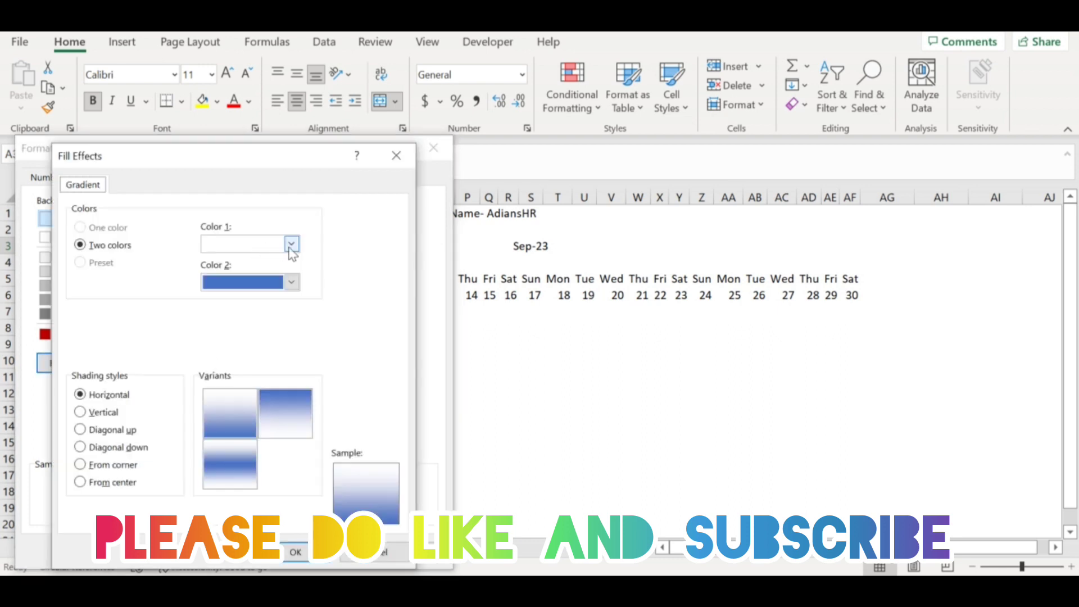
{"action": "left_click", "coordinate": [292, 245]}
{"action": "left_click", "coordinate": [224, 402]}
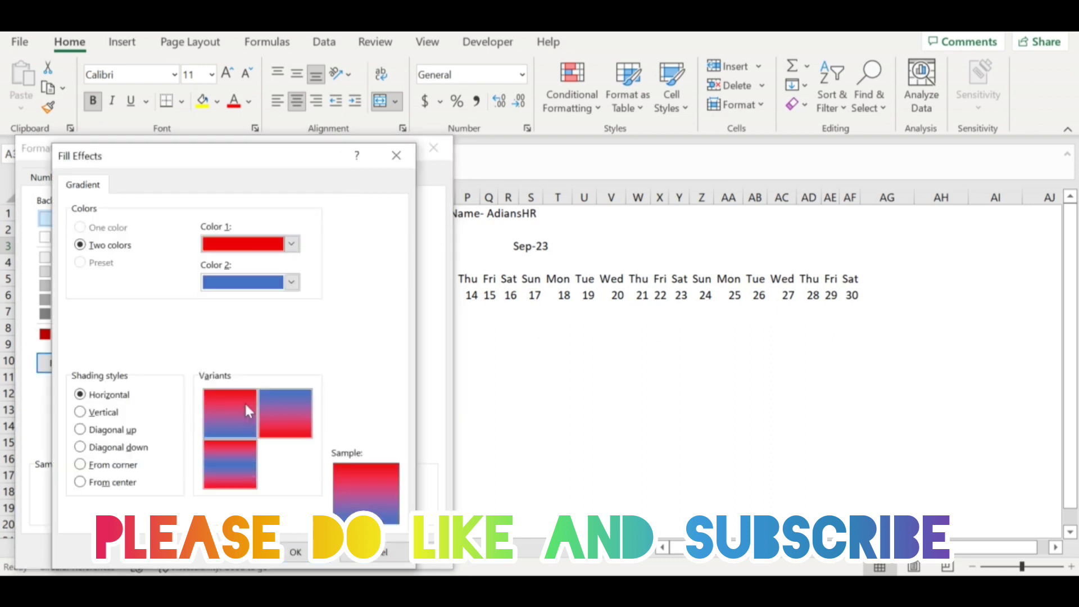
{"action": "left_click", "coordinate": [295, 552]}
{"action": "left_click", "coordinate": [367, 552]}
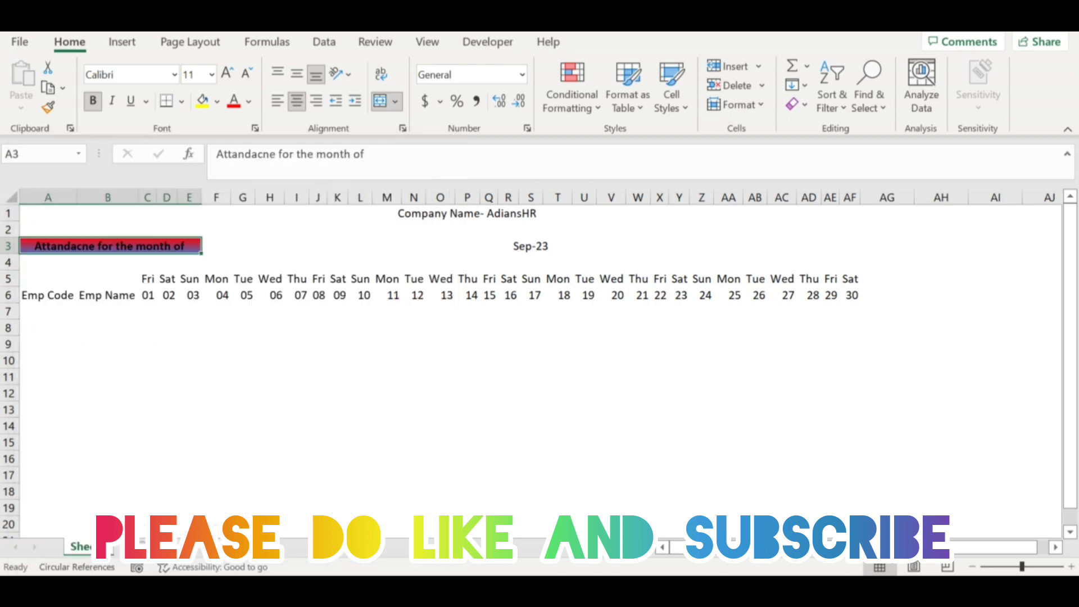
Step: Make the A3 month label text white
{"action": "left_click", "coordinate": [248, 102]}
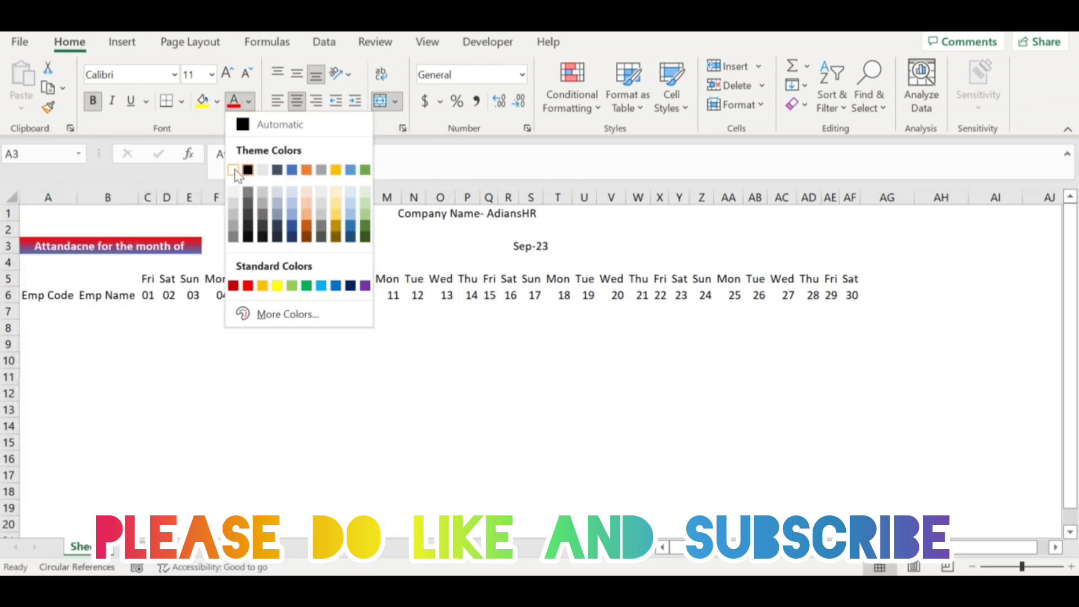
{"action": "left_click", "coordinate": [242, 177]}
{"action": "left_click", "coordinate": [227, 337]}
Step: Open Fill Effects for the merged F3 month cell, then cancel out unchanged
{"action": "left_click", "coordinate": [229, 244]}
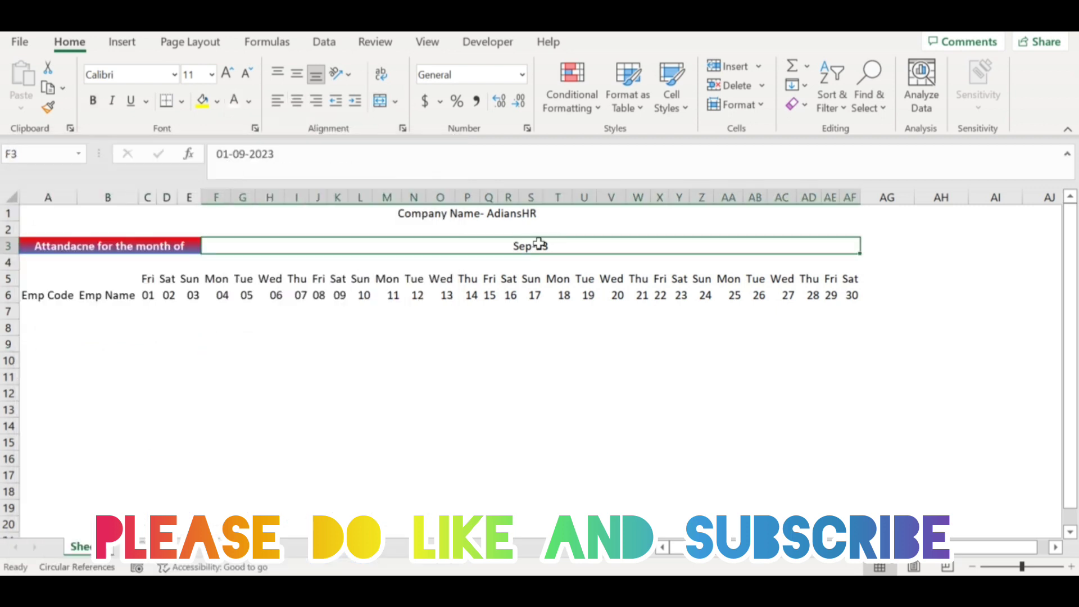
{"action": "right_click", "coordinate": [445, 245]}
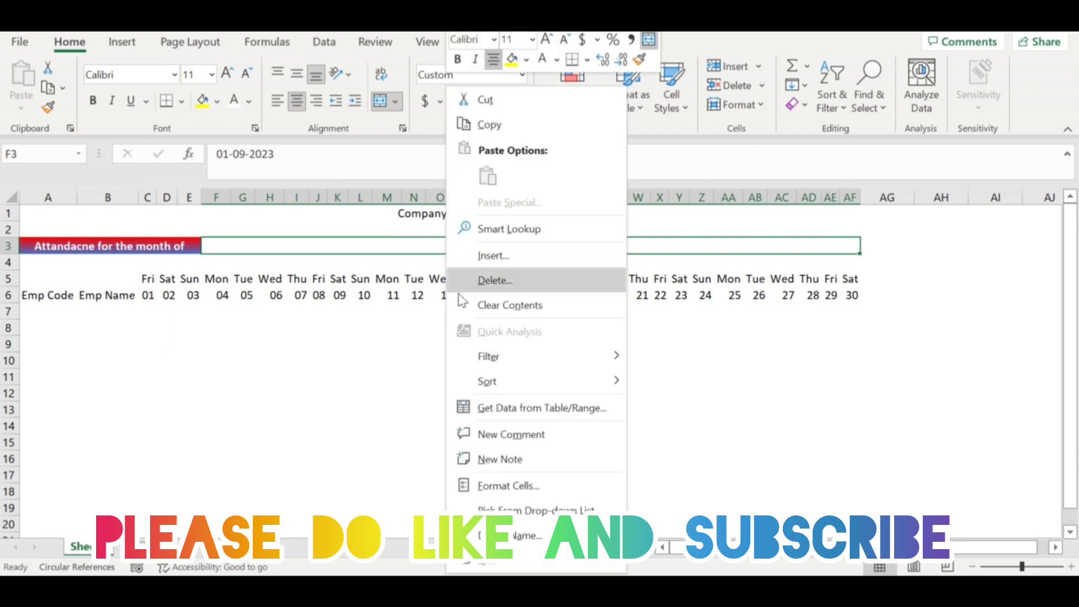
{"action": "left_click", "coordinate": [504, 485]}
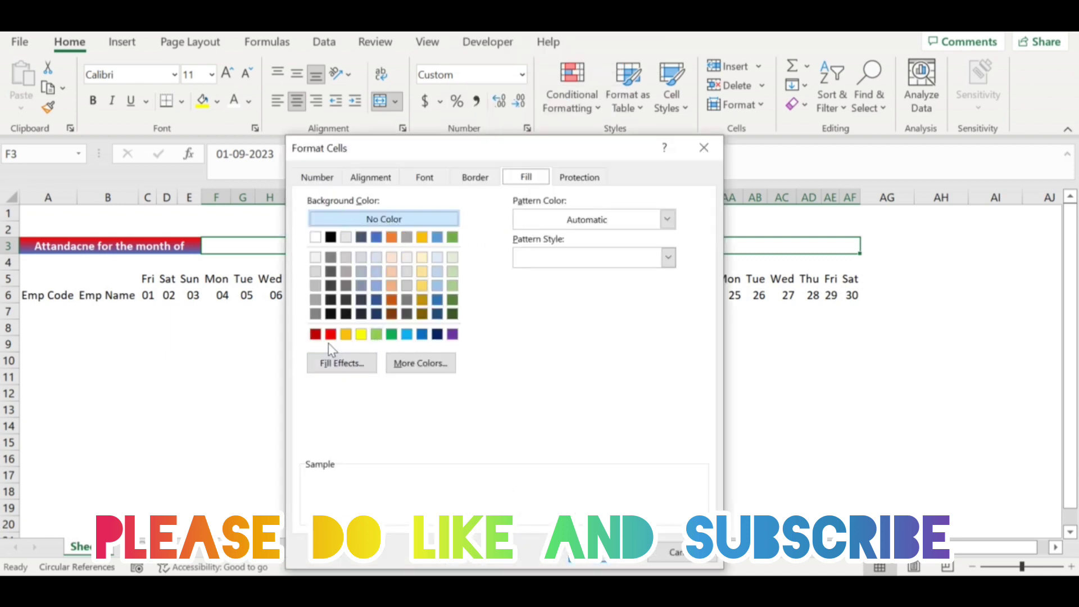
{"action": "left_click", "coordinate": [343, 365]}
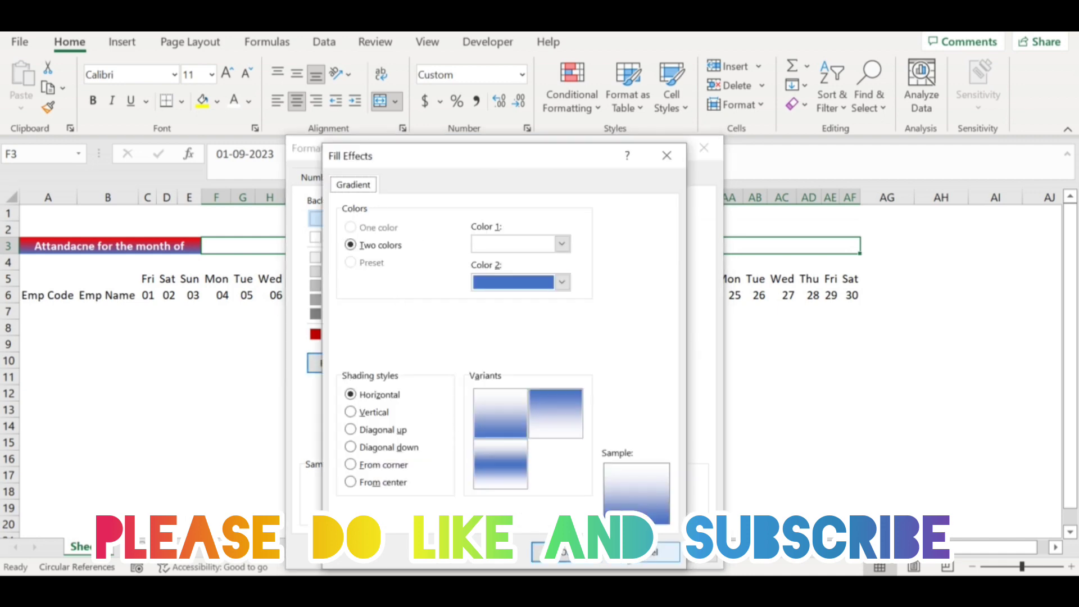
{"action": "left_click", "coordinate": [662, 552]}
{"action": "key", "text": "Escape"}
Step: Apply a dark red to dark grey gradient fill to the merged F3 cell
{"action": "right_click", "coordinate": [258, 244]}
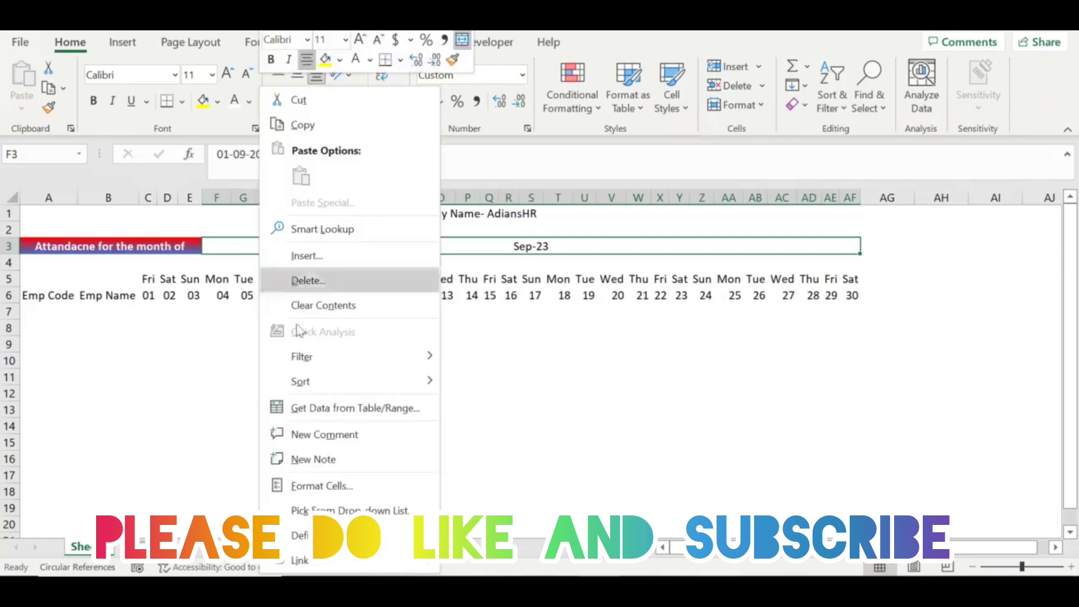
{"action": "left_click", "coordinate": [319, 478]}
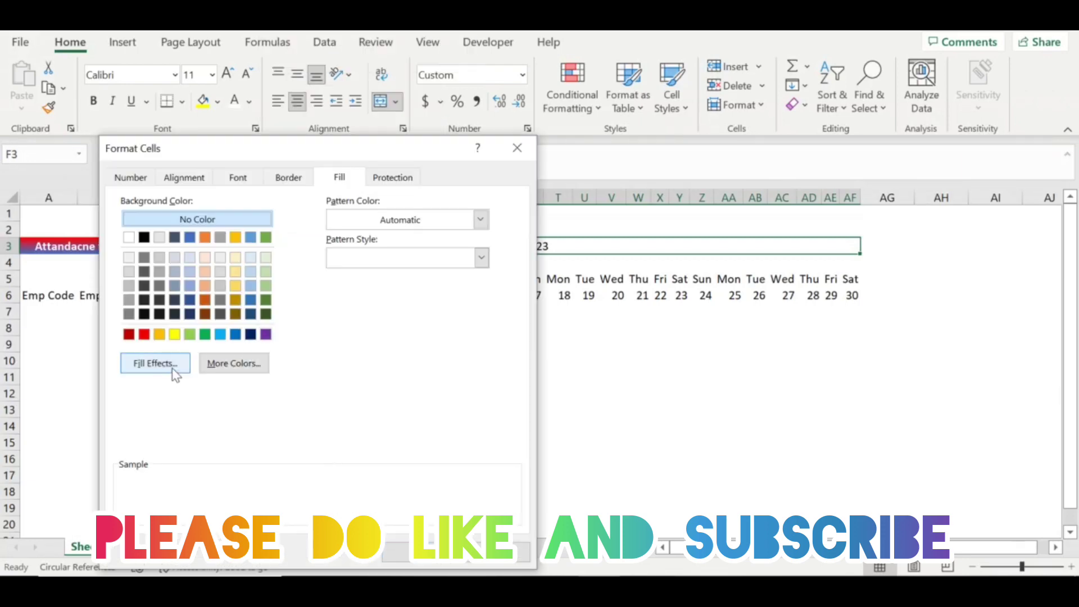
{"action": "left_click", "coordinate": [156, 365]}
{"action": "left_click", "coordinate": [375, 245]}
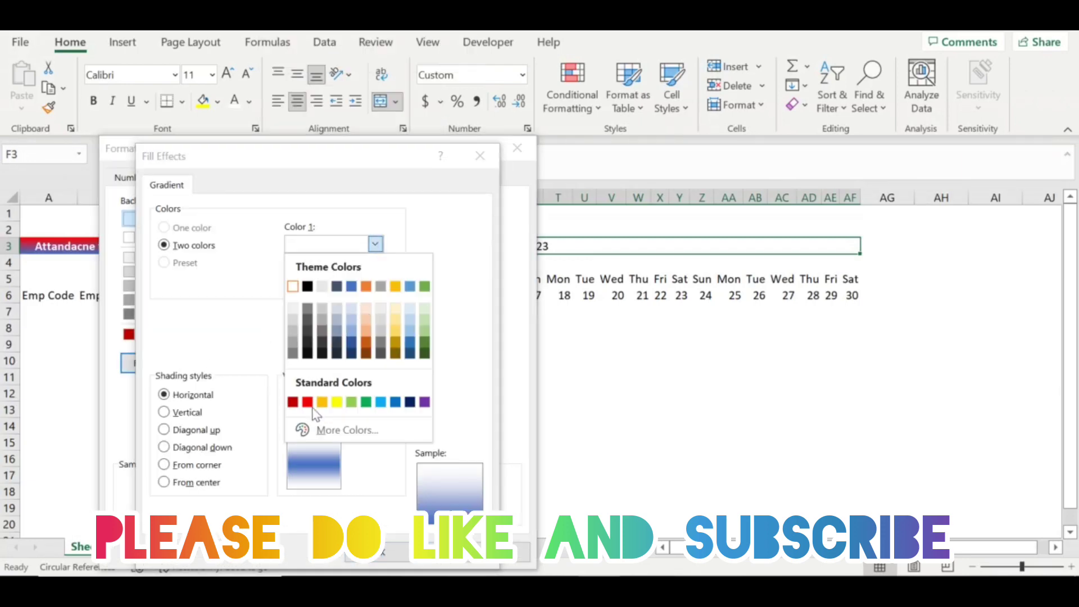
{"action": "left_click", "coordinate": [293, 403]}
{"action": "left_click", "coordinate": [376, 282]}
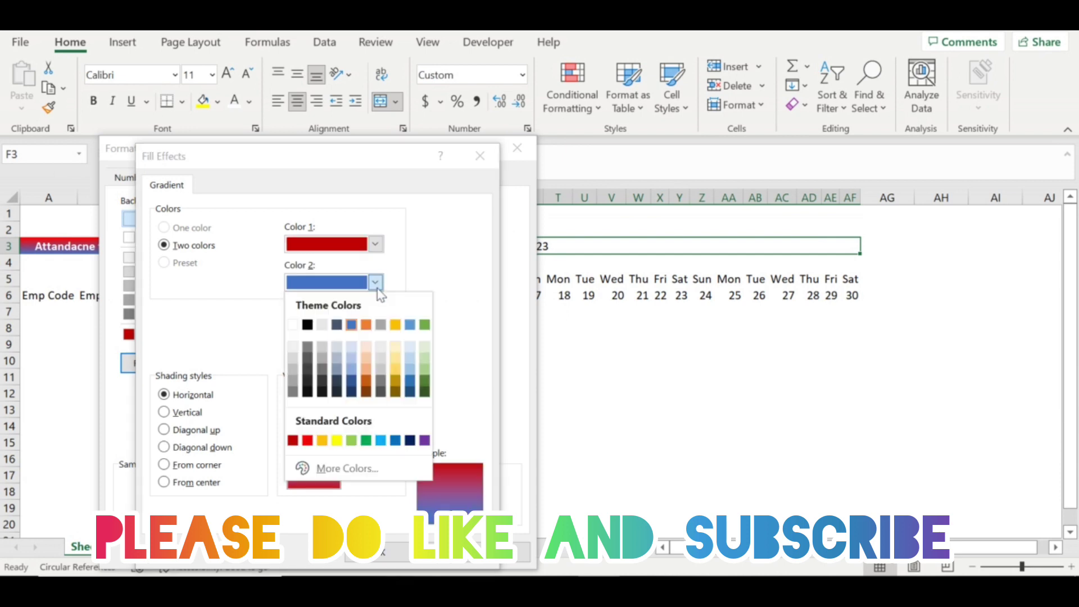
{"action": "left_click", "coordinate": [308, 354]}
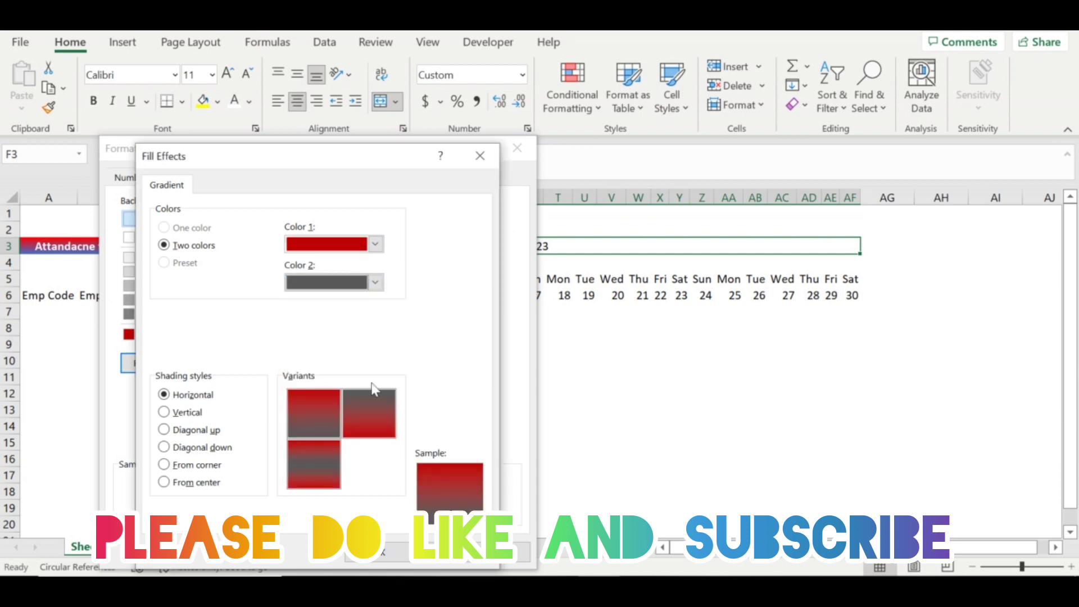
{"action": "left_click", "coordinate": [384, 555]}
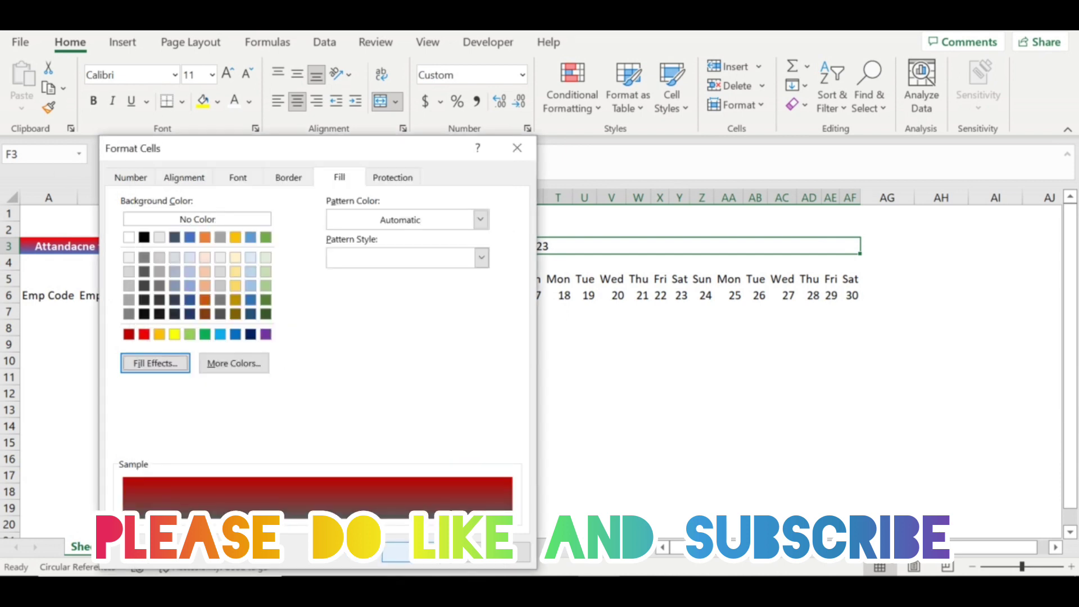
{"action": "left_click", "coordinate": [404, 552]}
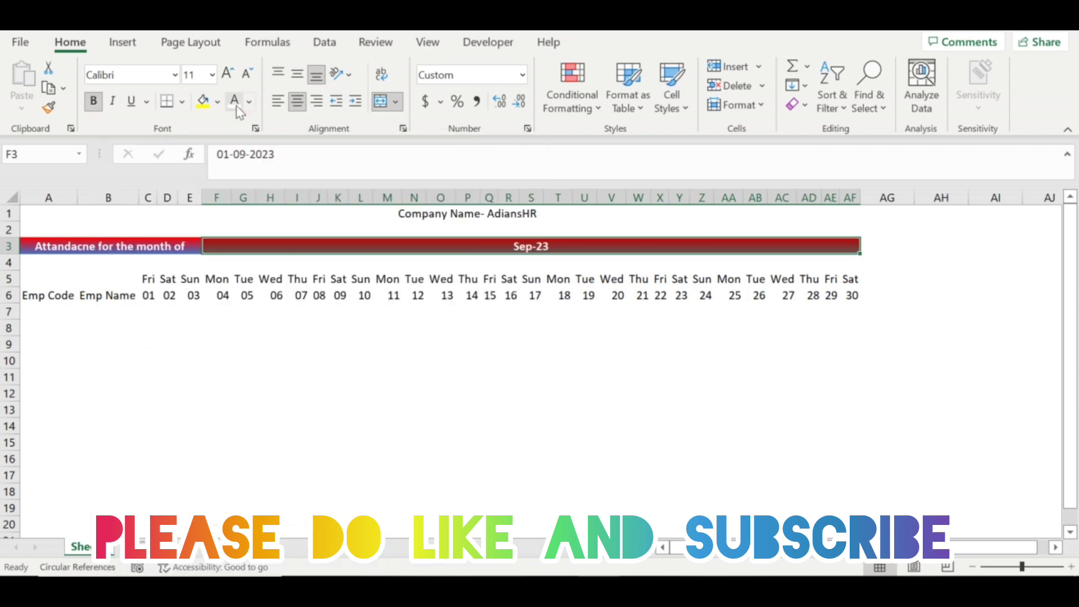
{"action": "left_click", "coordinate": [422, 217]}
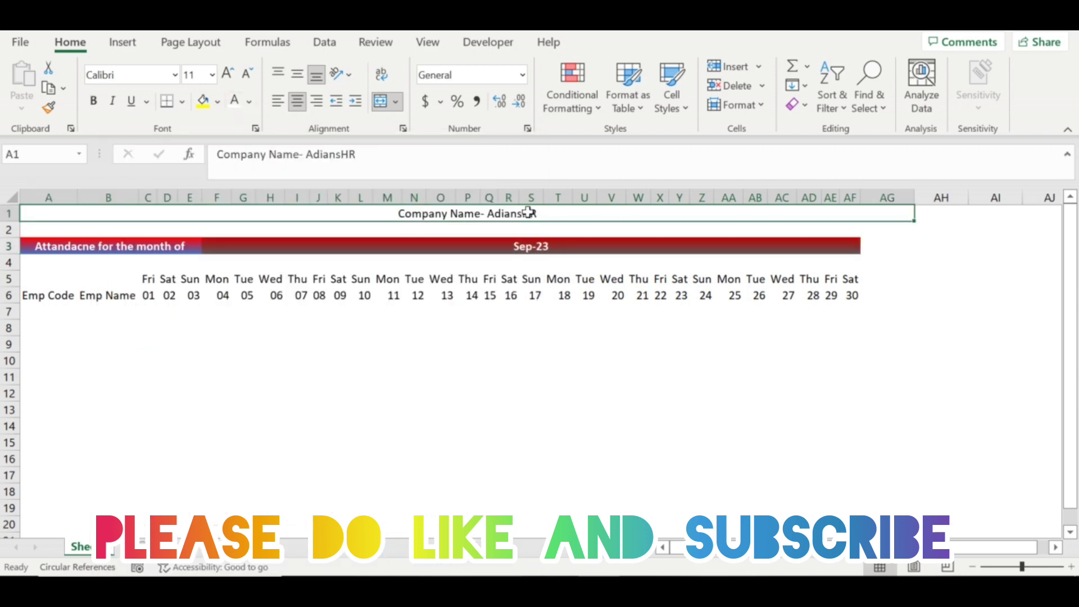
Step: Fill the merged A1 company-name cell with a yellow-to-red gradient and bold its text
{"action": "right_click", "coordinate": [437, 218]}
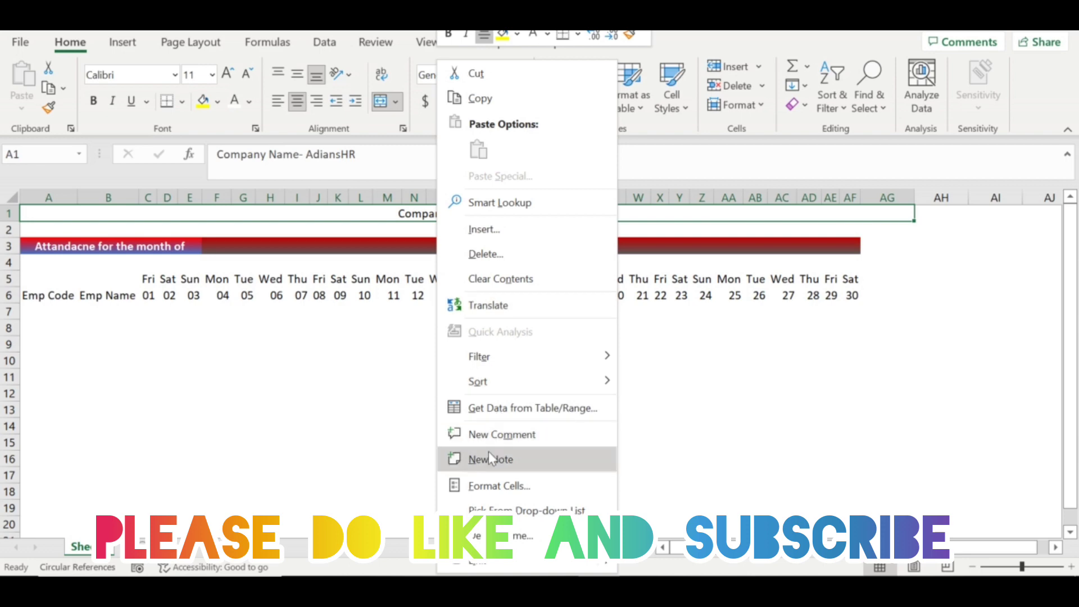
{"action": "left_click", "coordinate": [500, 485]}
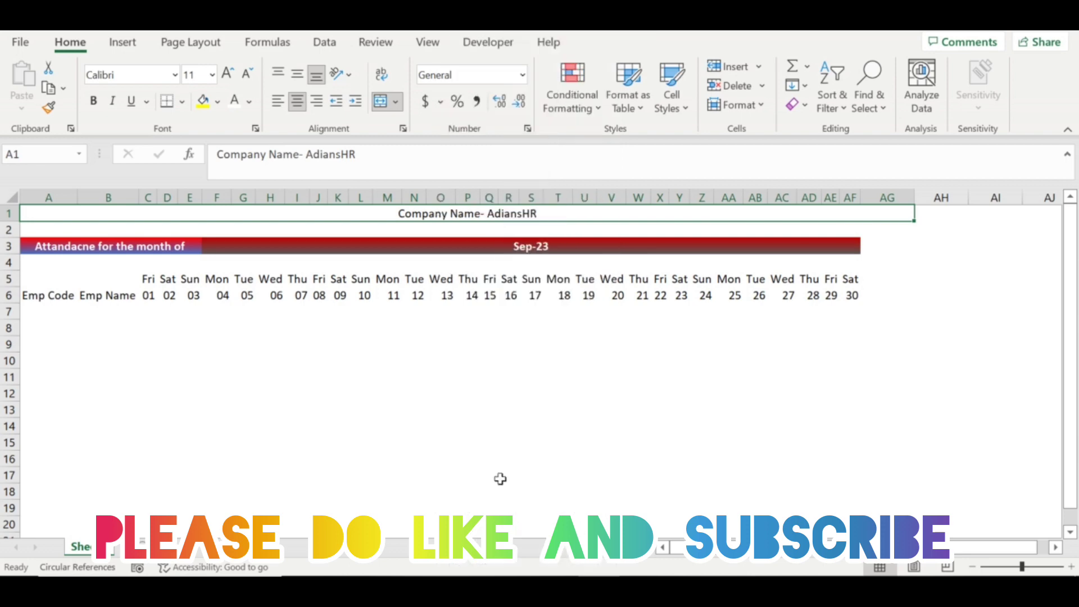
{"action": "left_click", "coordinate": [343, 363]}
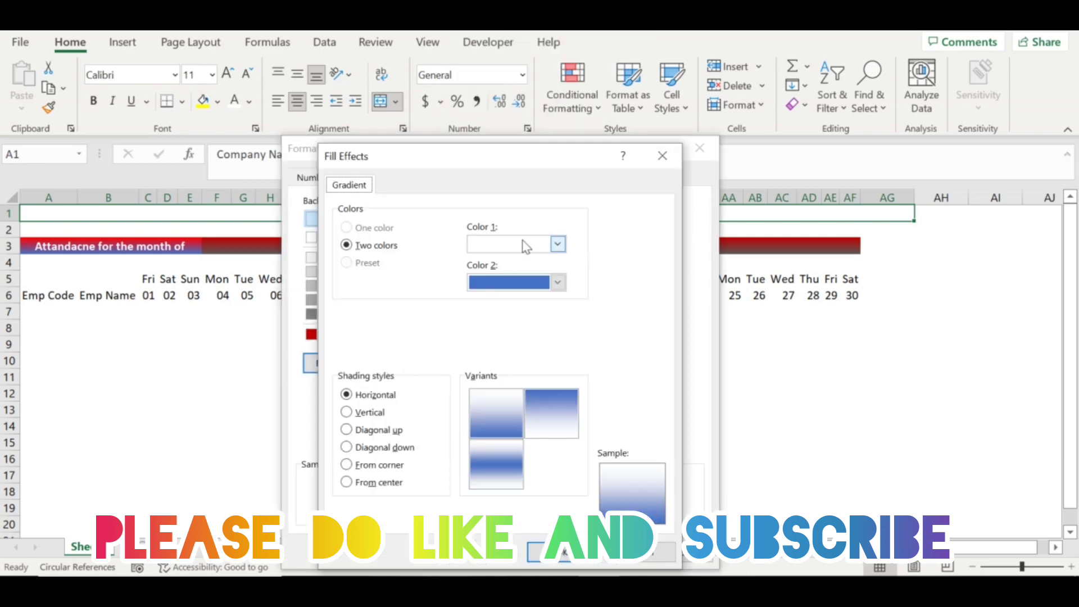
{"action": "left_click", "coordinate": [558, 244]}
{"action": "left_click", "coordinate": [519, 401]}
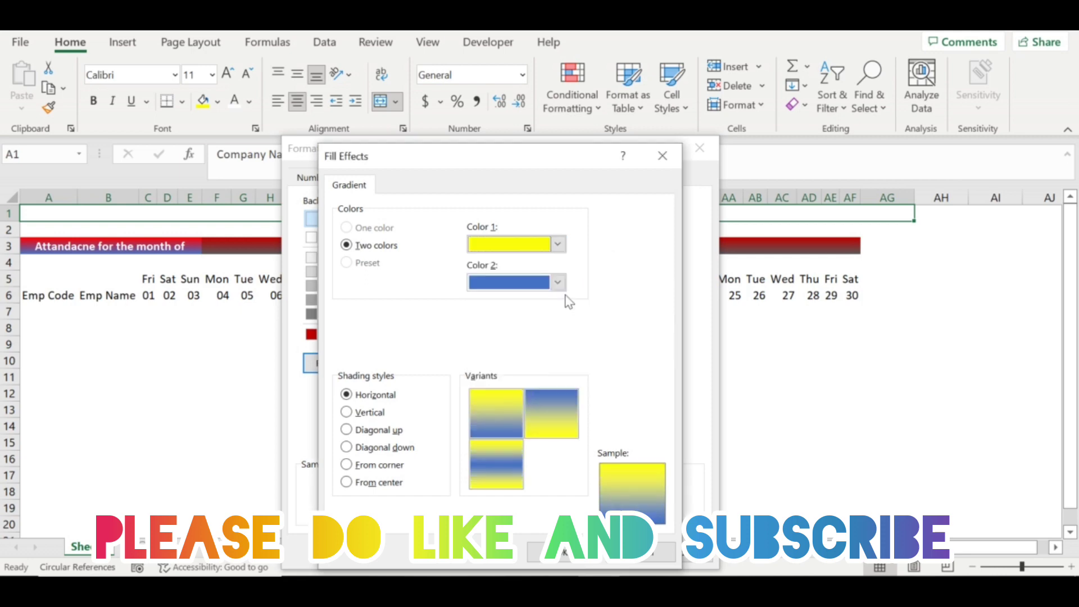
{"action": "left_click", "coordinate": [557, 282]}
{"action": "left_click", "coordinate": [490, 440]}
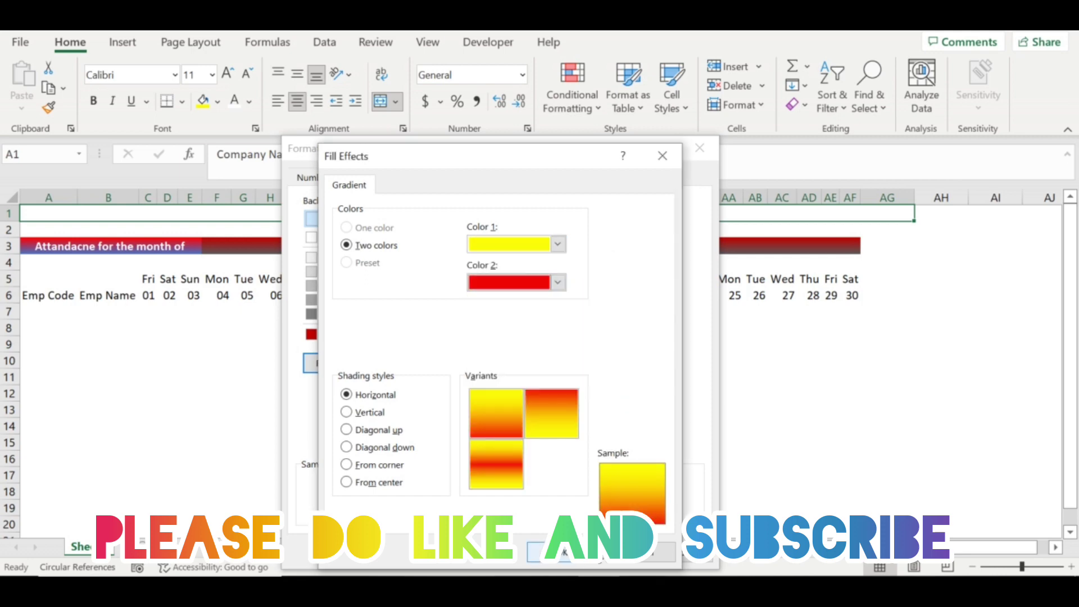
{"action": "left_click", "coordinate": [583, 557]}
{"action": "left_click", "coordinate": [606, 559]}
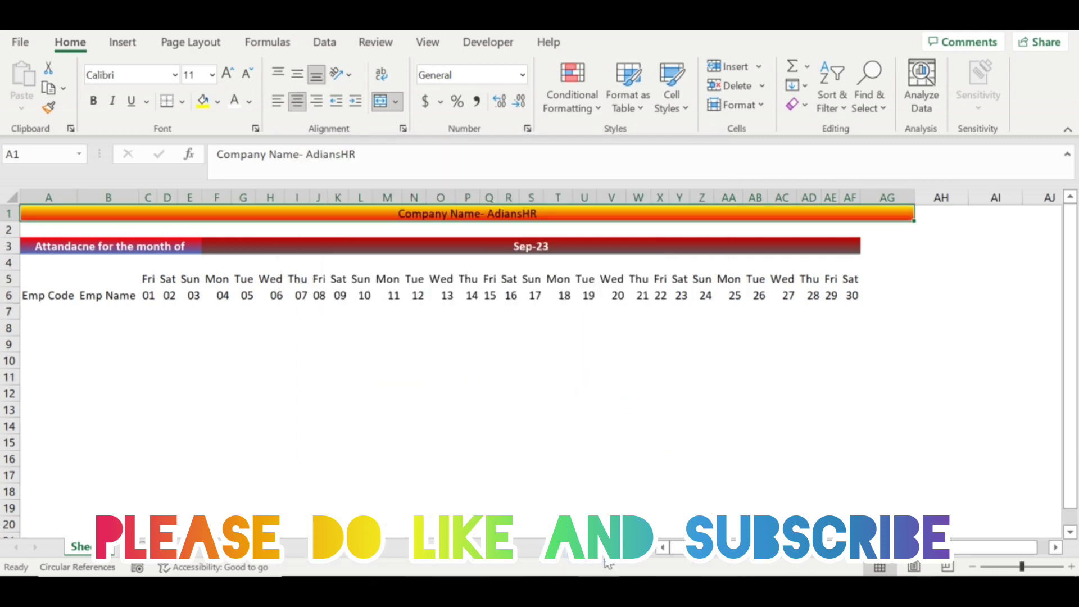
{"action": "key", "text": "ctrl+b"}
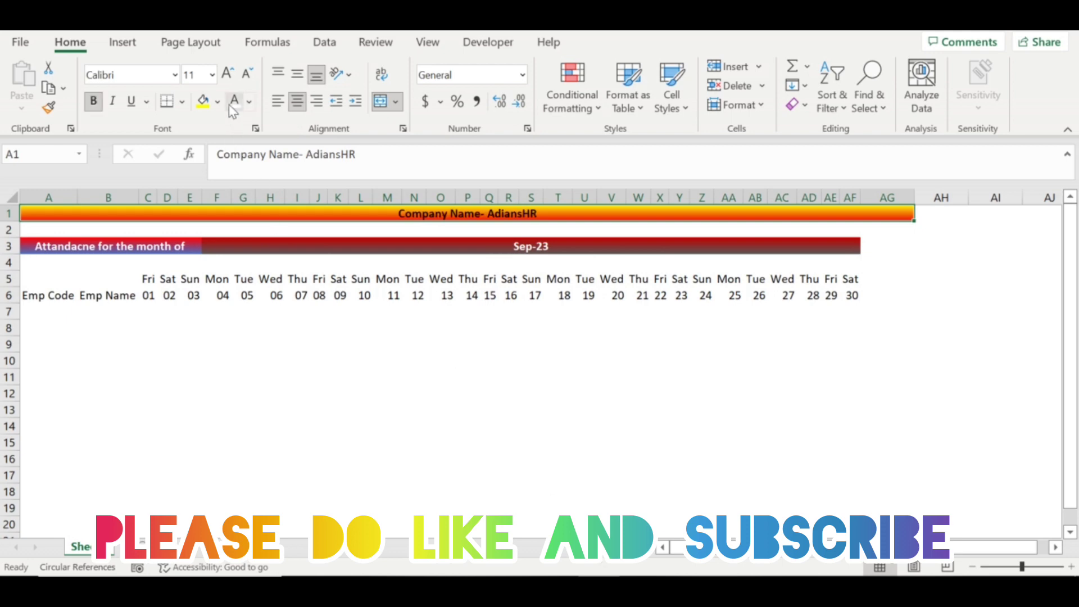
Step: Make the company name text white at font size 14
{"action": "left_click", "coordinate": [229, 103]}
{"action": "left_click", "coordinate": [201, 77]}
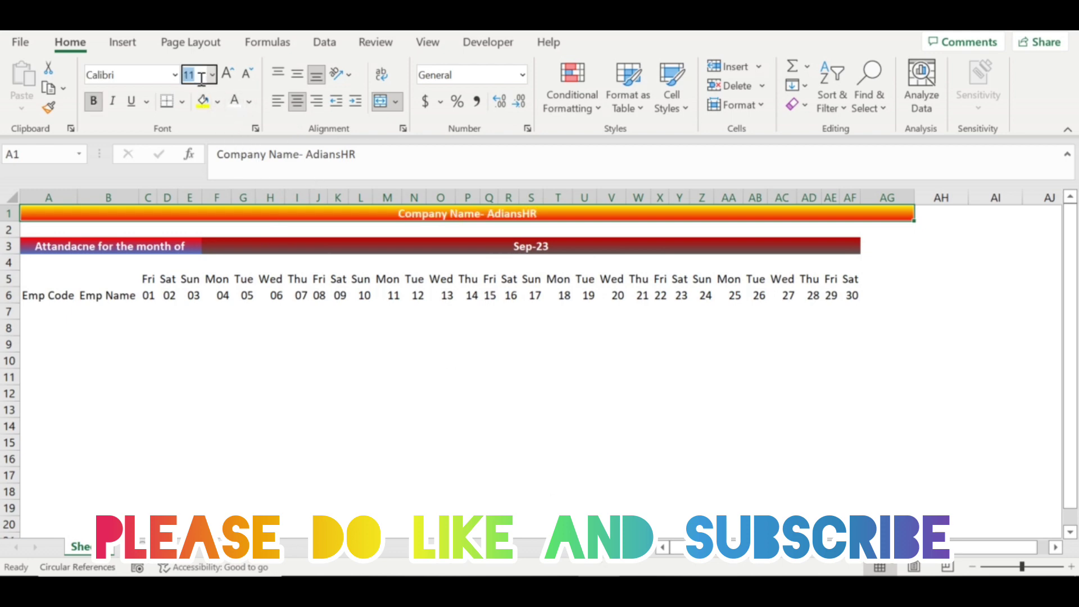
{"action": "type", "text": "1"}
{"action": "key", "text": "Return"}
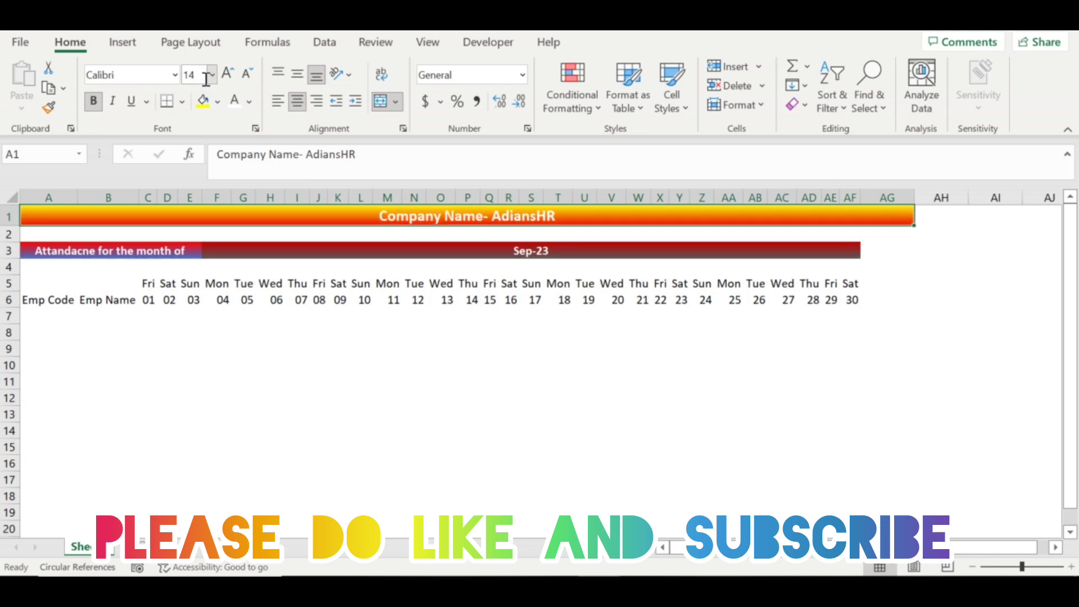
Step: Set font size 12 for the A3 month label and the merged F3 month cell
{"action": "left_click", "coordinate": [122, 253]}
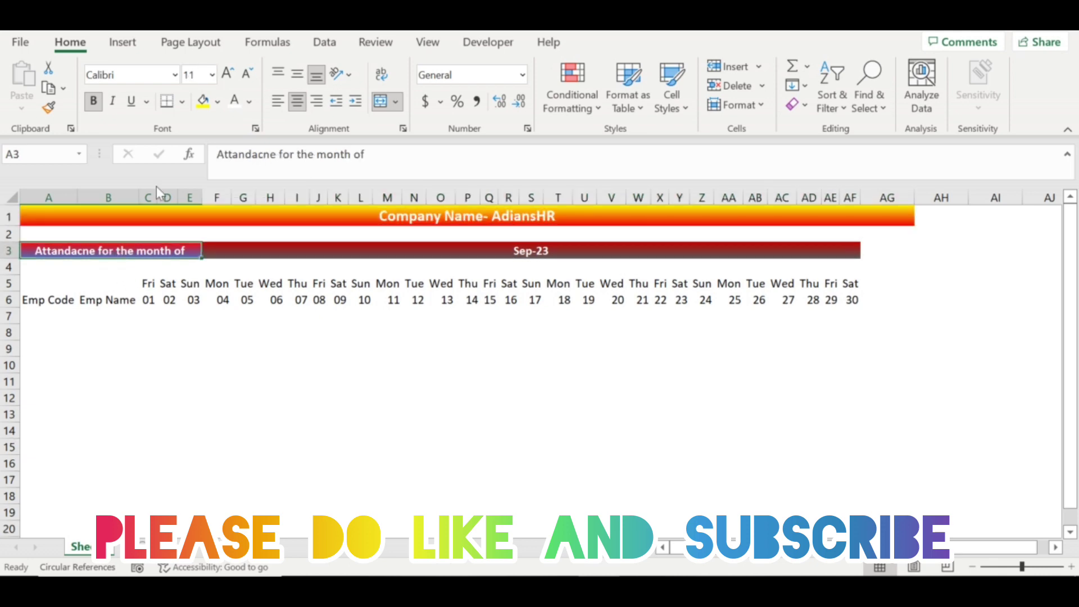
{"action": "left_click", "coordinate": [193, 75]}
{"action": "type", "text": "12"}
{"action": "key", "text": "Return"}
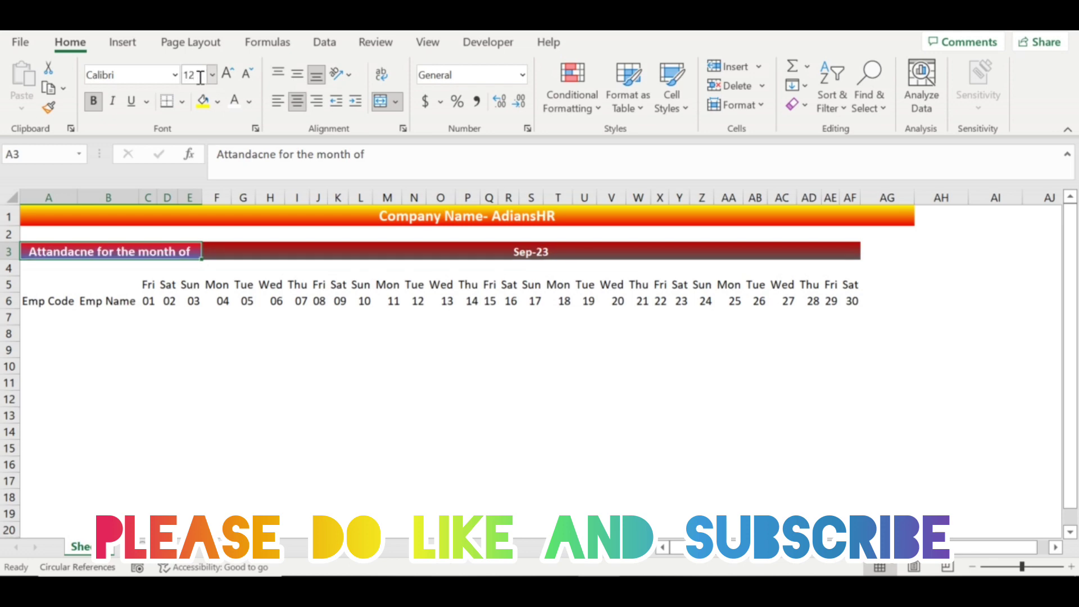
{"action": "key", "text": "Right"}
{"action": "left_click", "coordinate": [198, 77]}
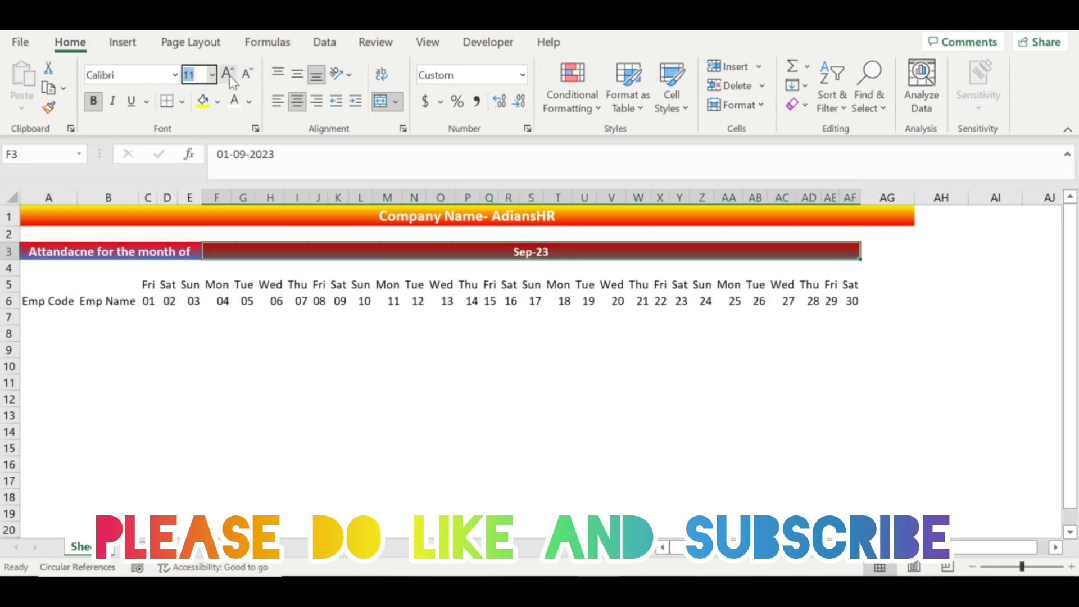
{"action": "type", "text": "12"}
{"action": "key", "text": "Return"}
Step: Enter the first employee code EC 001 in A7
{"action": "left_click", "coordinate": [219, 348]}
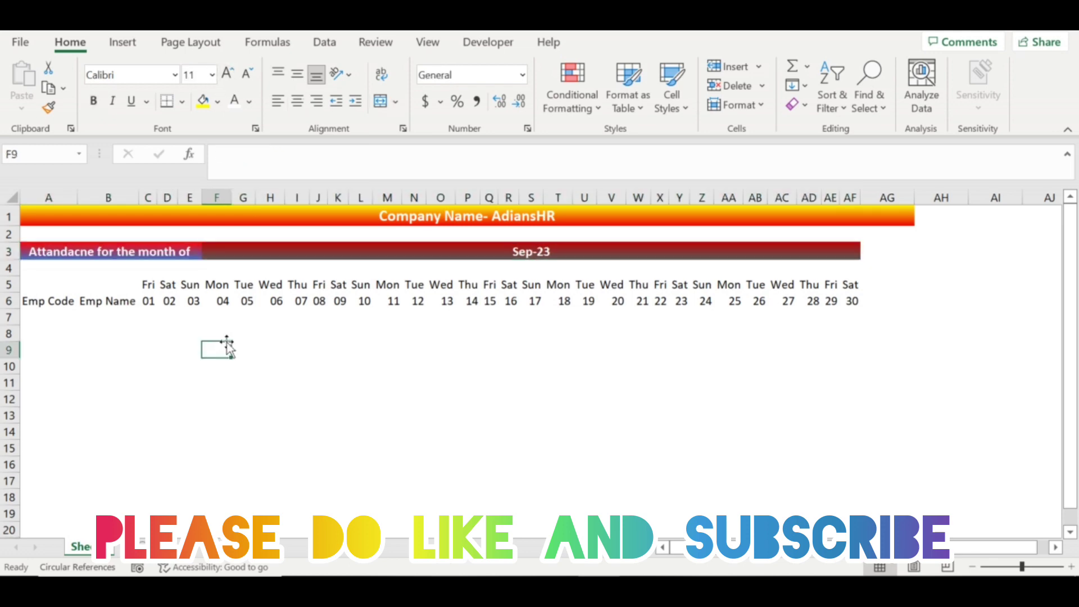
{"action": "left_click", "coordinate": [39, 303]}
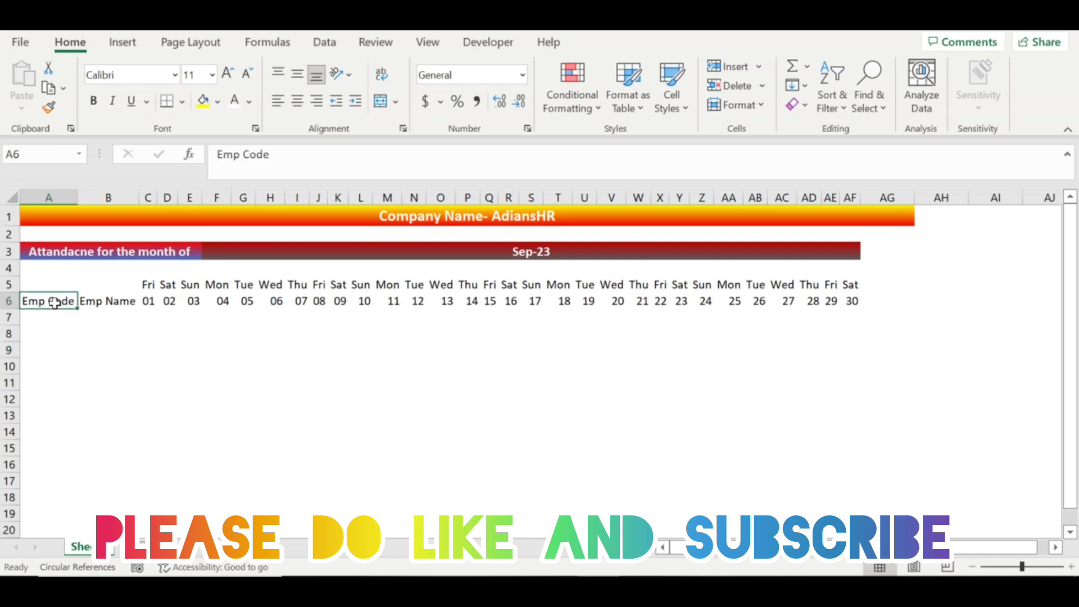
{"action": "key", "text": "Down"}
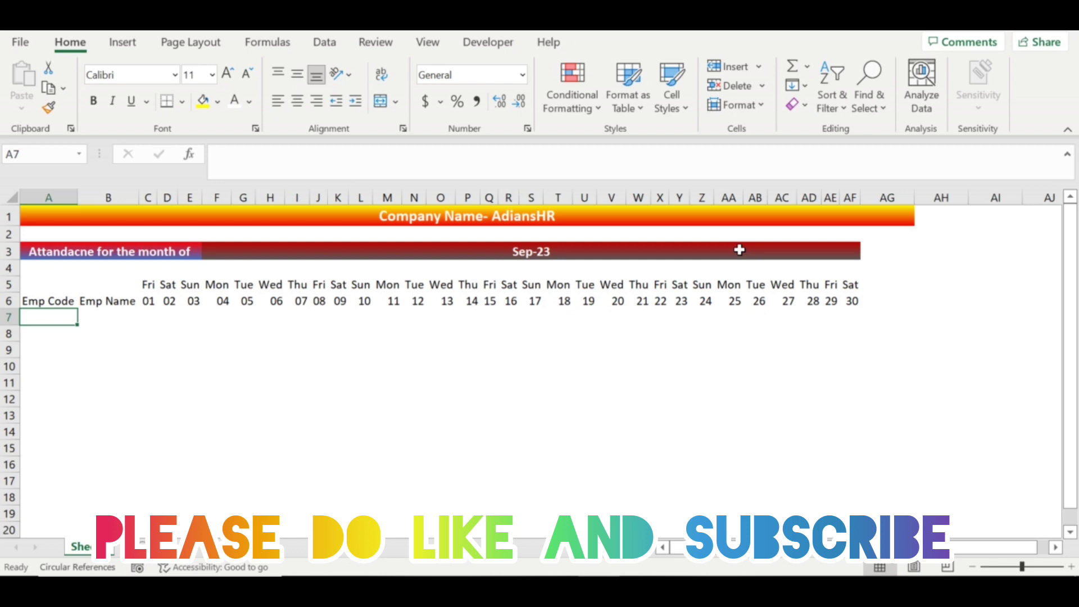
{"action": "type", "text": "Ra"}
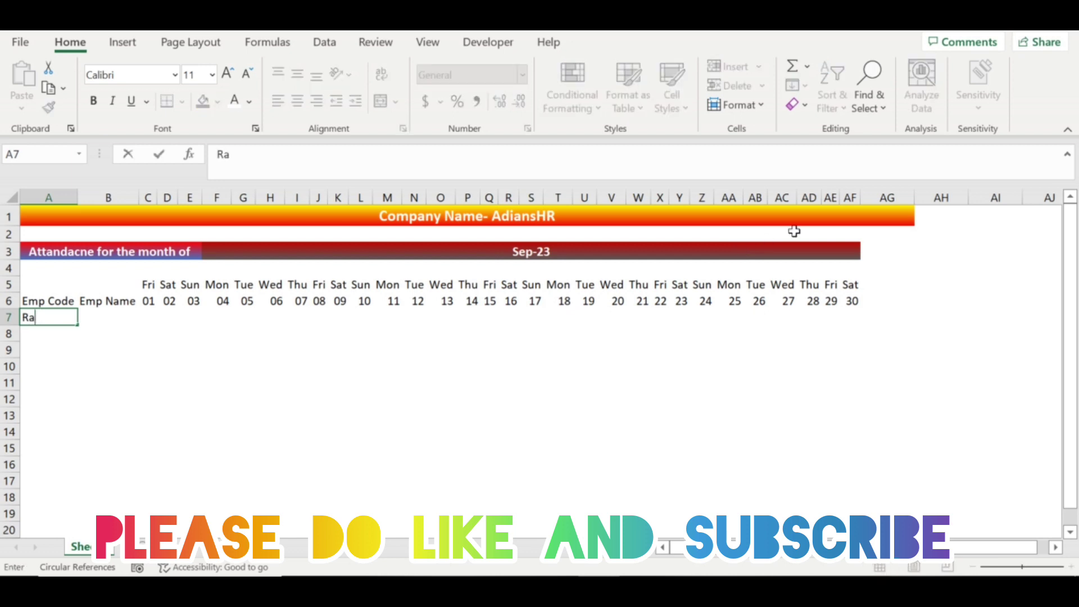
{"action": "type", "text": "hEmpCod"}
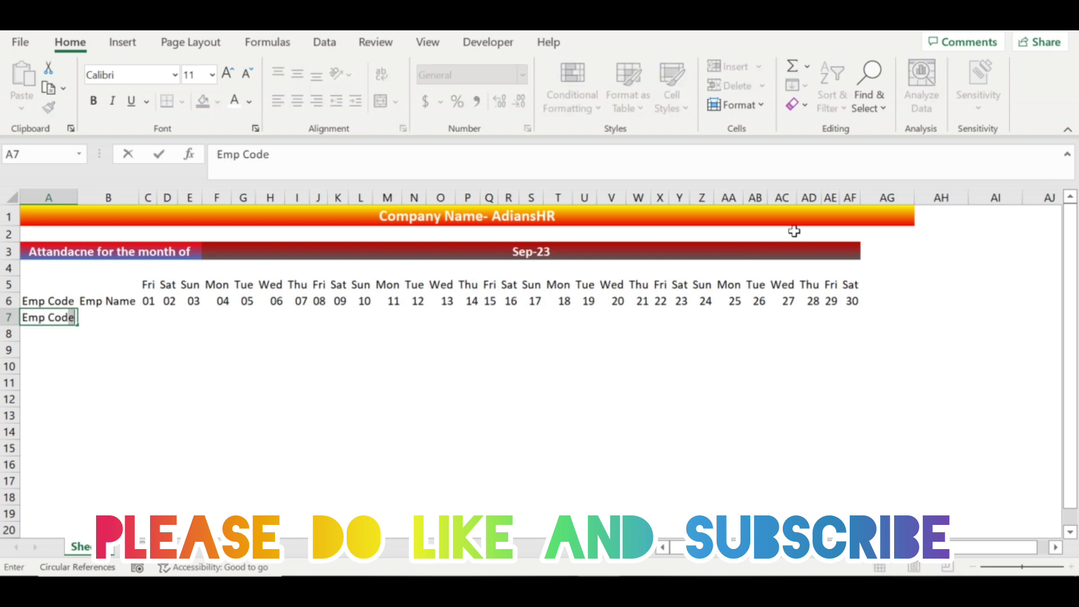
{"action": "key", "text": "BackSpace"}
{"action": "key", "text": "BackSpace"}
{"action": "key", "text": "BackSpace"}
{"action": "key", "text": "BackSpace"}
{"action": "key", "text": "BackSpace"}
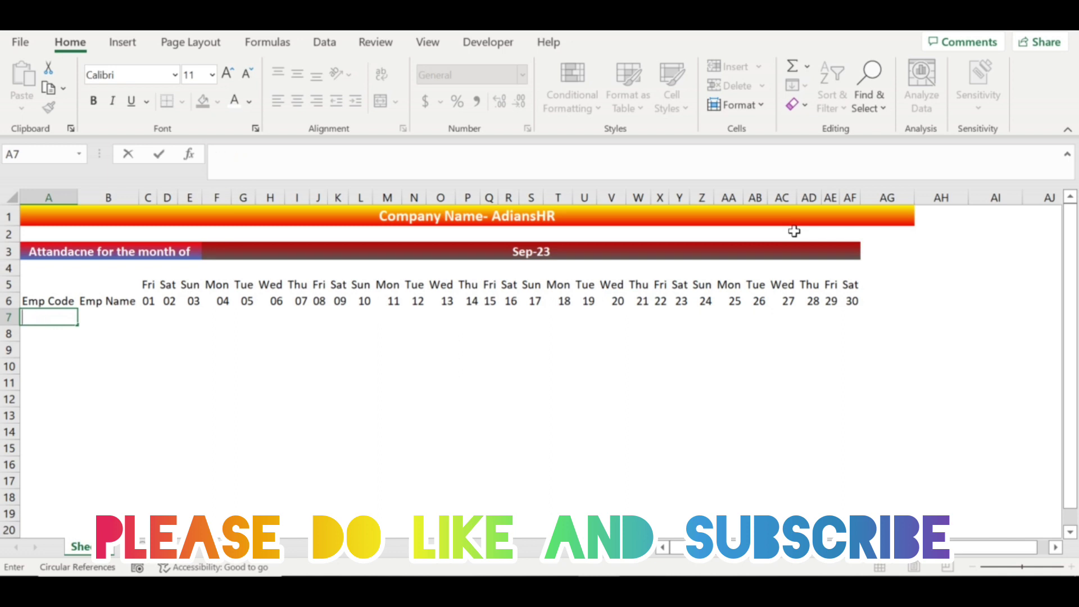
{"action": "type", "text": "EC 001"}
{"action": "key", "text": "Return"}
Step: Copy the code to A8, change it to EC 002, and fill the series down to A17
{"action": "key", "text": "Up"}
{"action": "key", "text": "ctrl+c"}
{"action": "key", "text": "Down"}
{"action": "key", "text": "Return"}
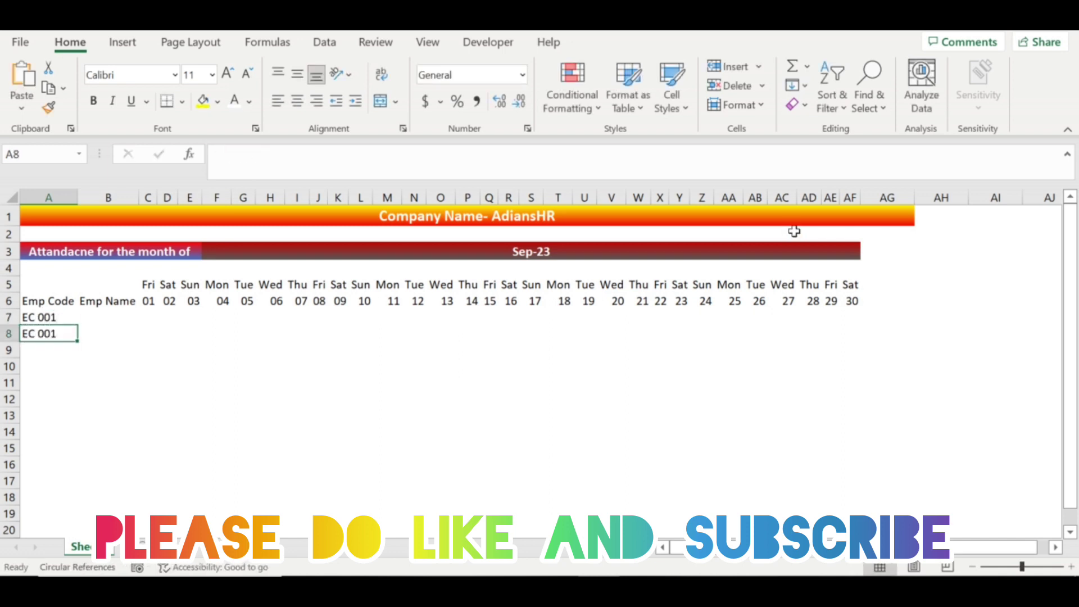
{"action": "key", "text": "F2"}
{"action": "type", "text": "2"}
{"action": "key", "text": "Return"}
{"action": "key", "text": "Up"}
{"action": "key", "text": "Up"}
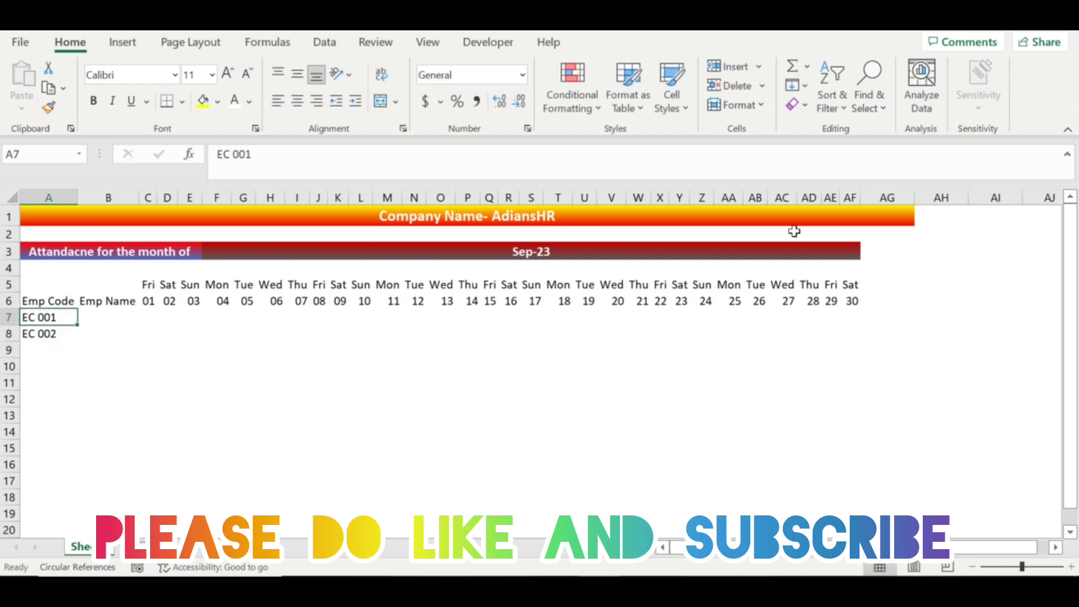
{"action": "key", "text": "shift+Down"}
{"action": "left_click_drag", "start_coordinate": [77, 340], "coordinate": [82, 489]}
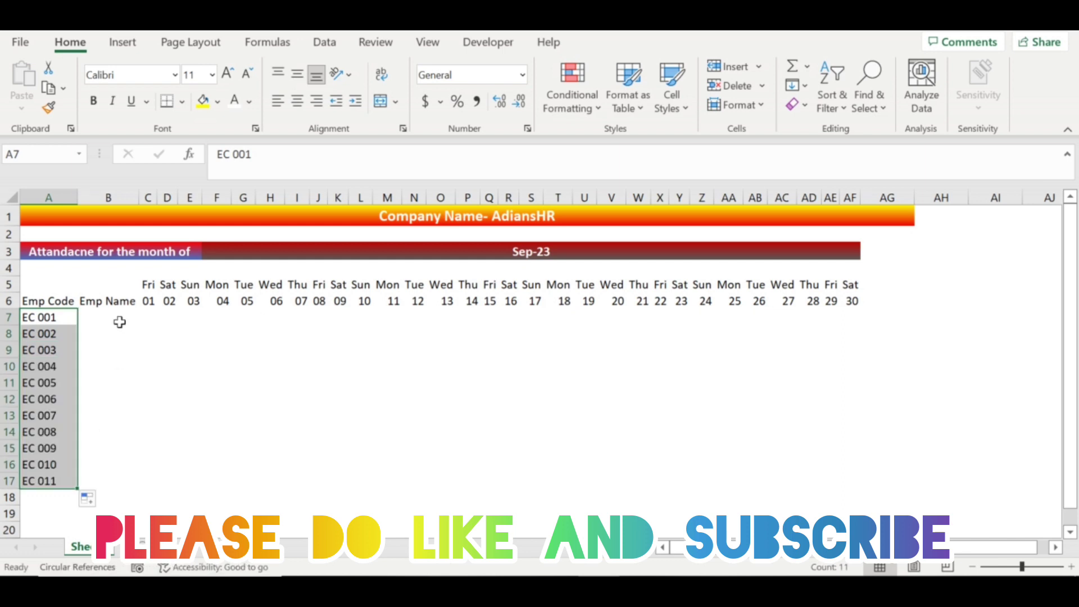
{"action": "left_click", "coordinate": [116, 319]}
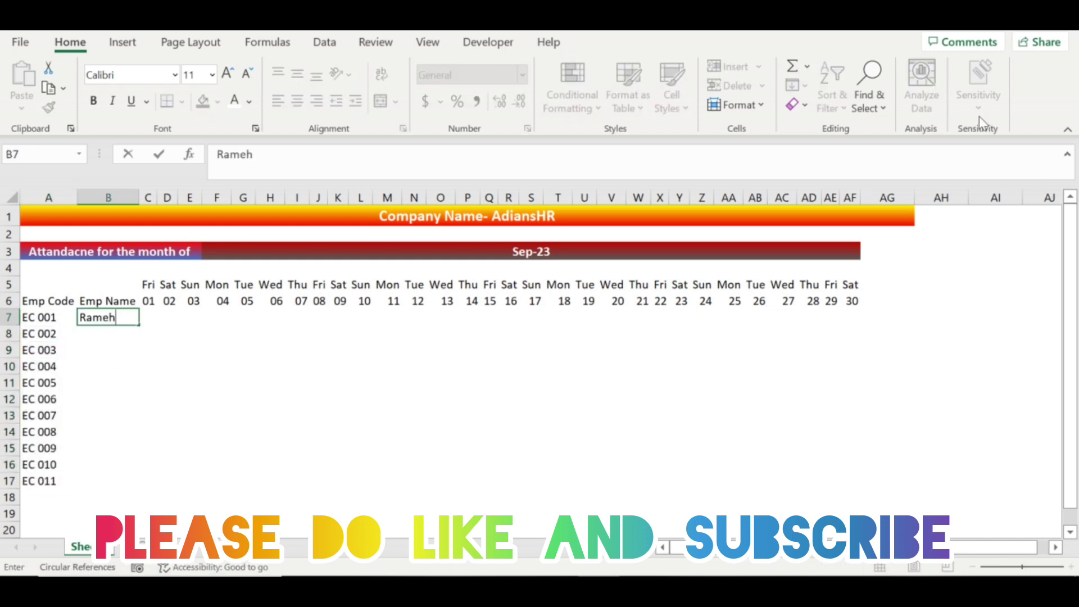
Step: Enter the first six employee names in B7:B12, correcting a typo in the first name
{"action": "key", "text": "Return"}
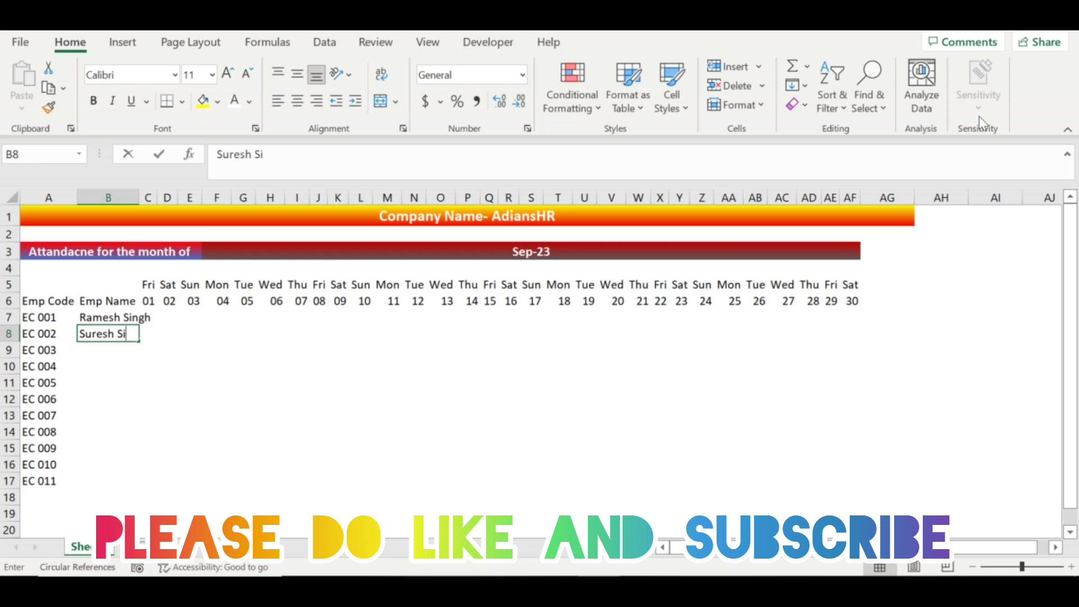
{"action": "key", "text": "Return"}
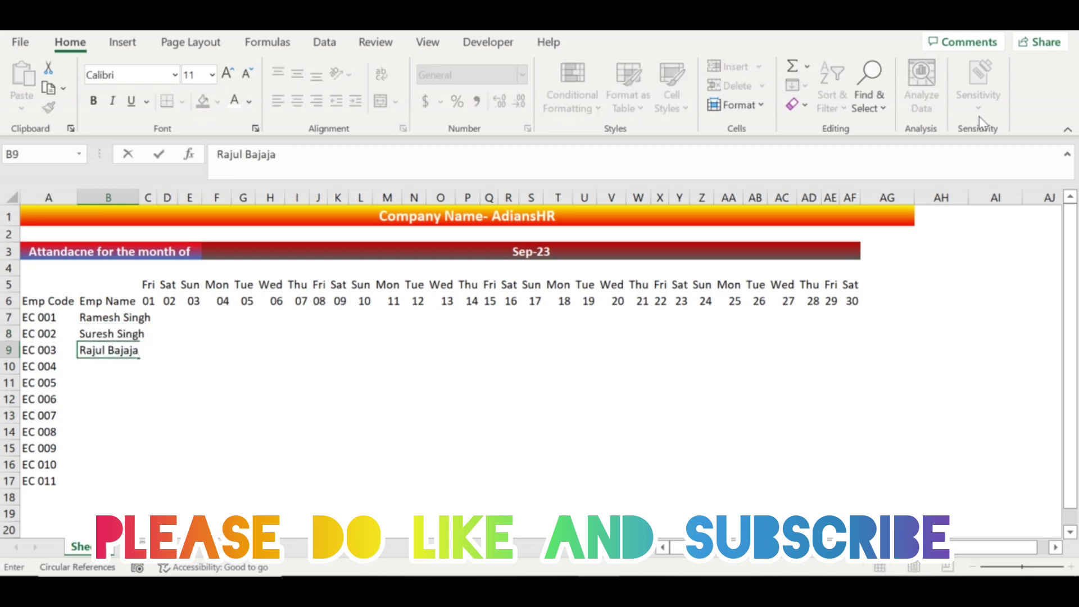
{"action": "key", "text": "Return"}
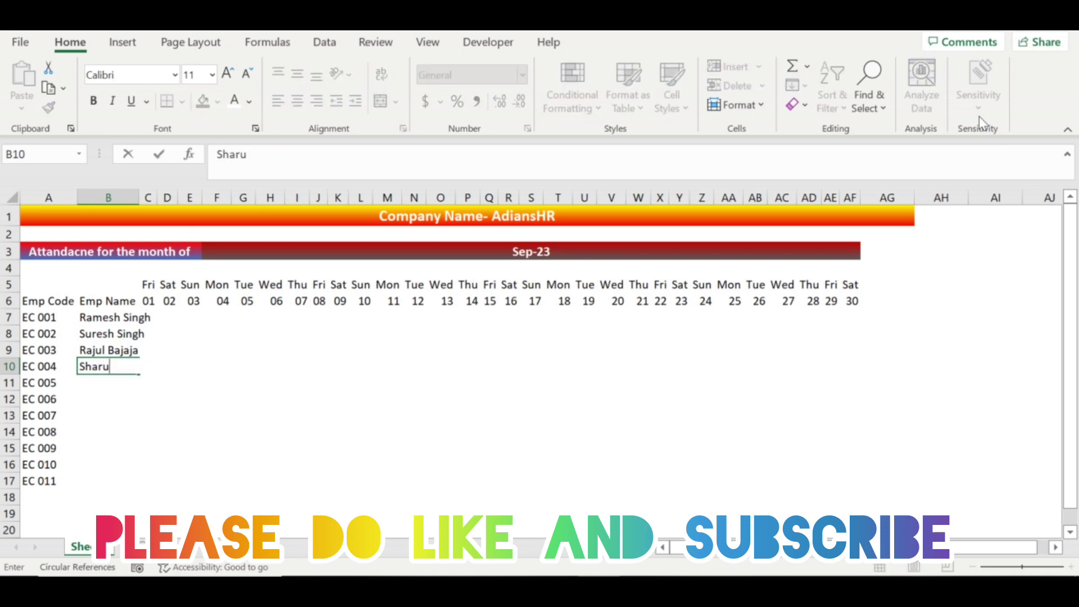
{"action": "key", "text": "Return"}
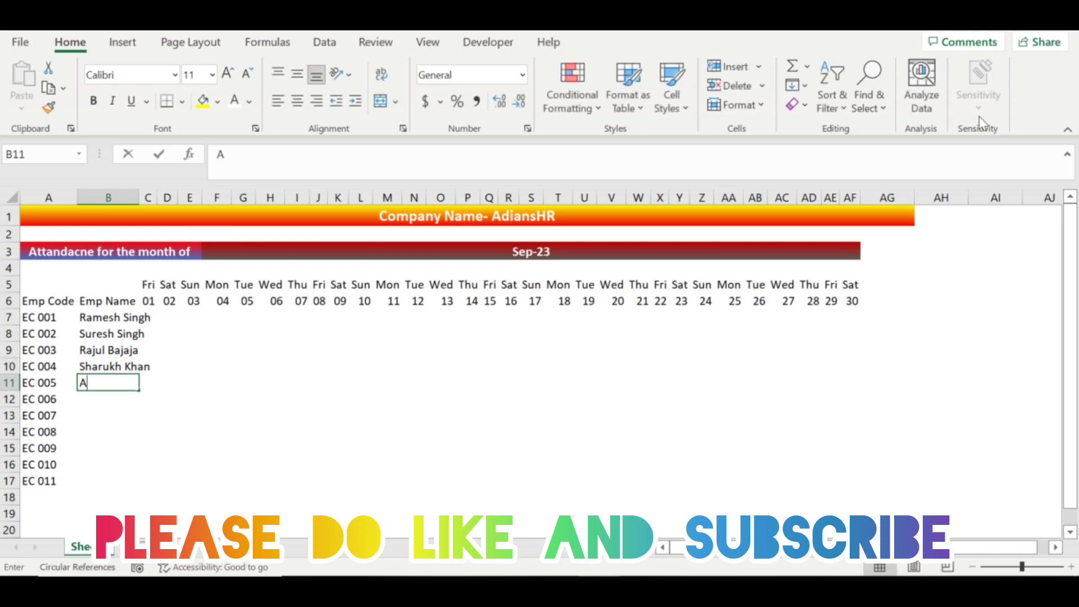
{"action": "key", "text": "Return"}
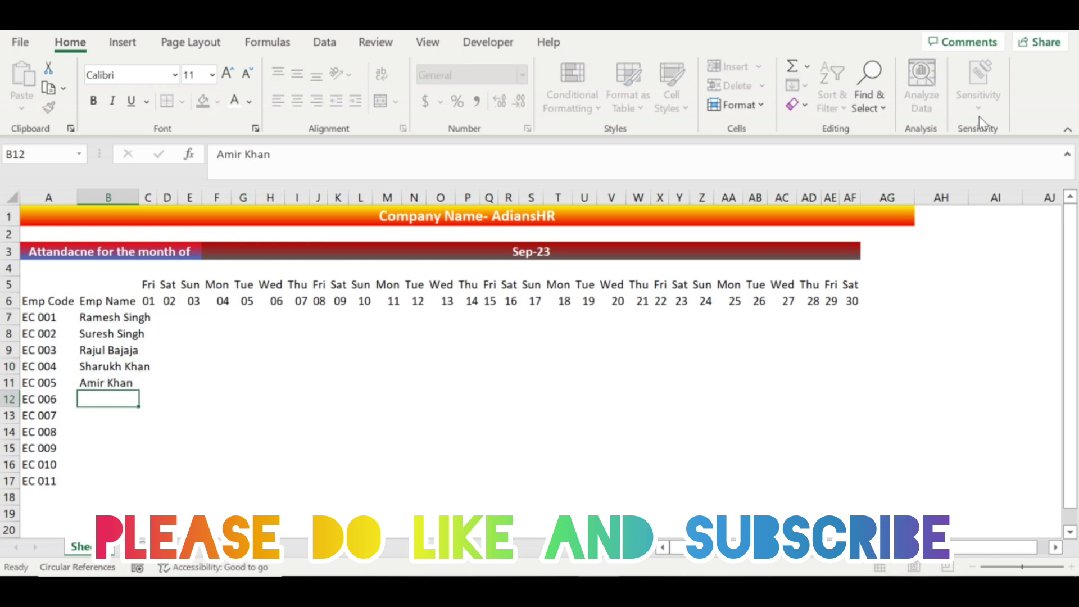
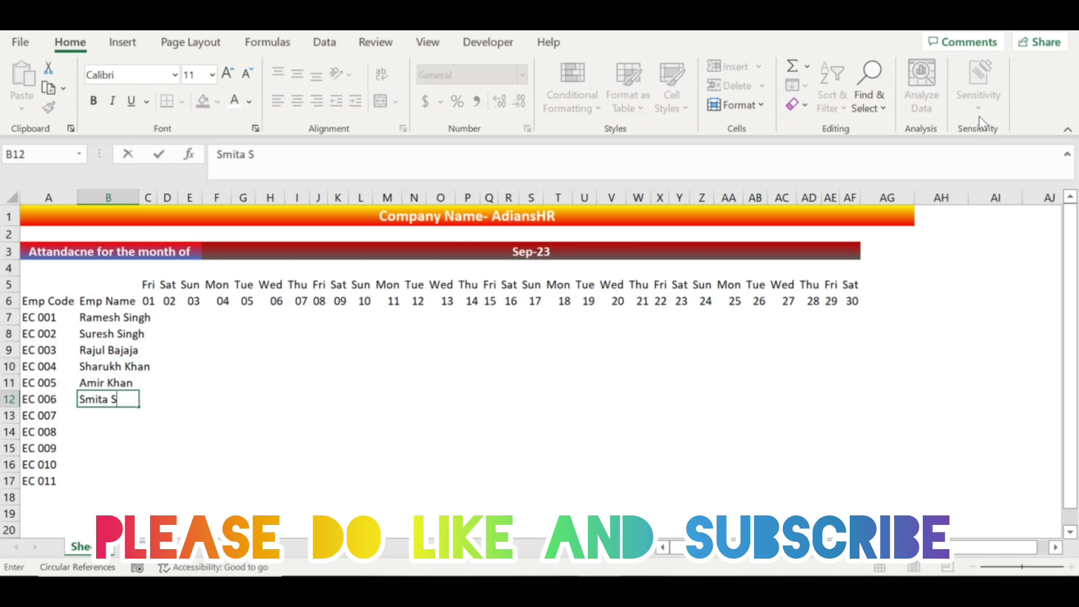
{"action": "key", "text": "Return"}
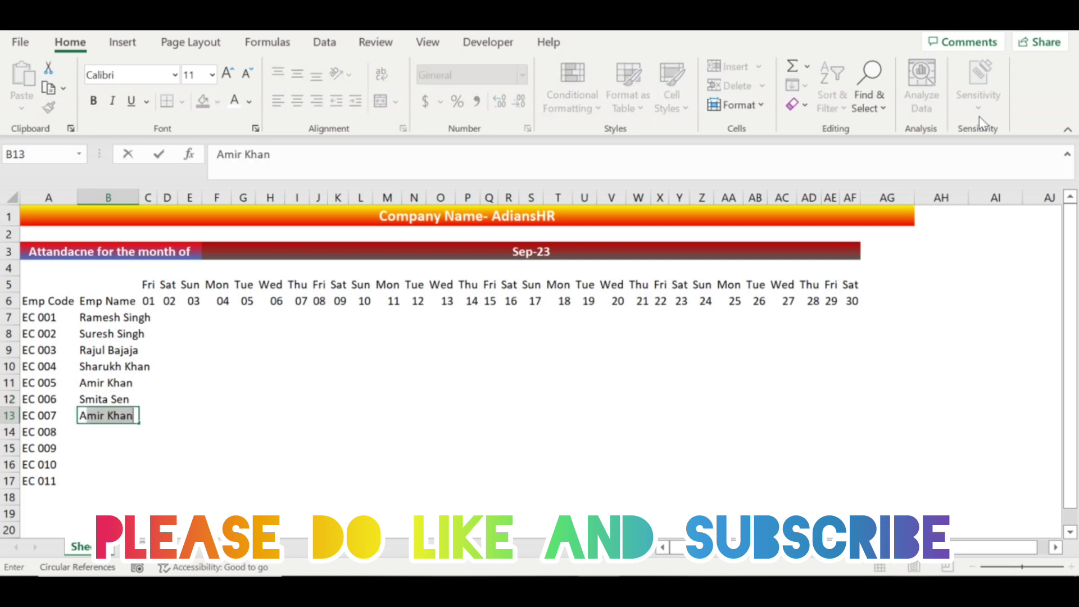
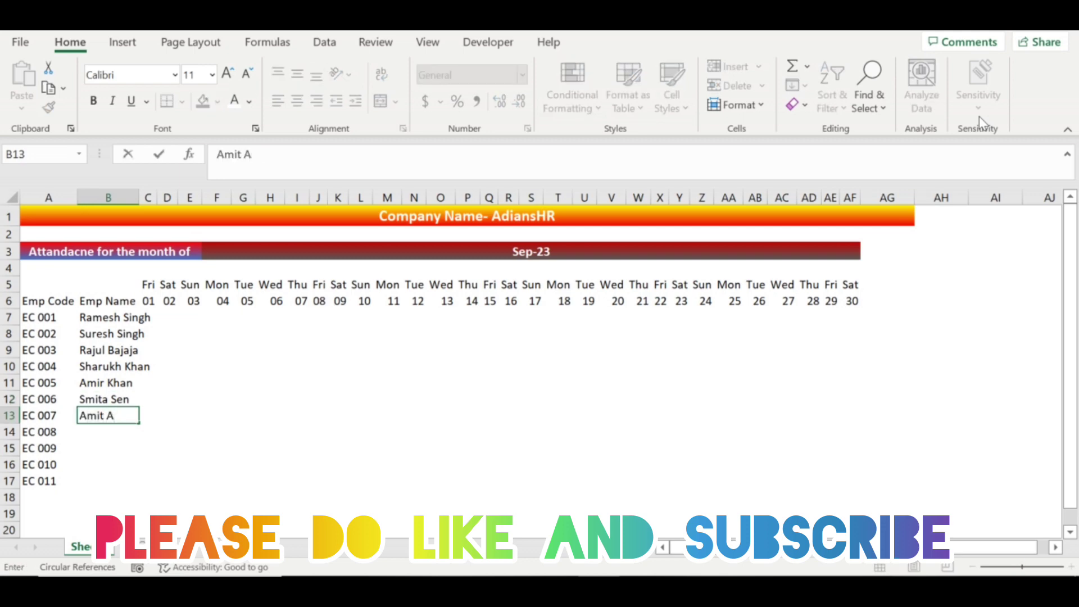
Step: Enter the remaining five employee names in B13:B17, then return to the Emp Code heading A6
{"action": "key", "text": "Return"}
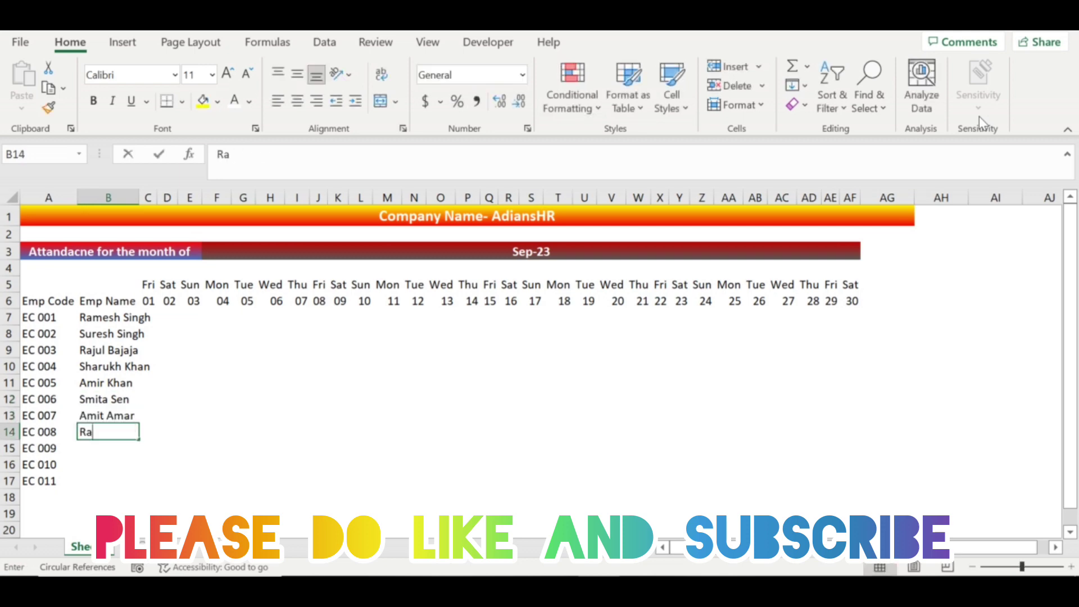
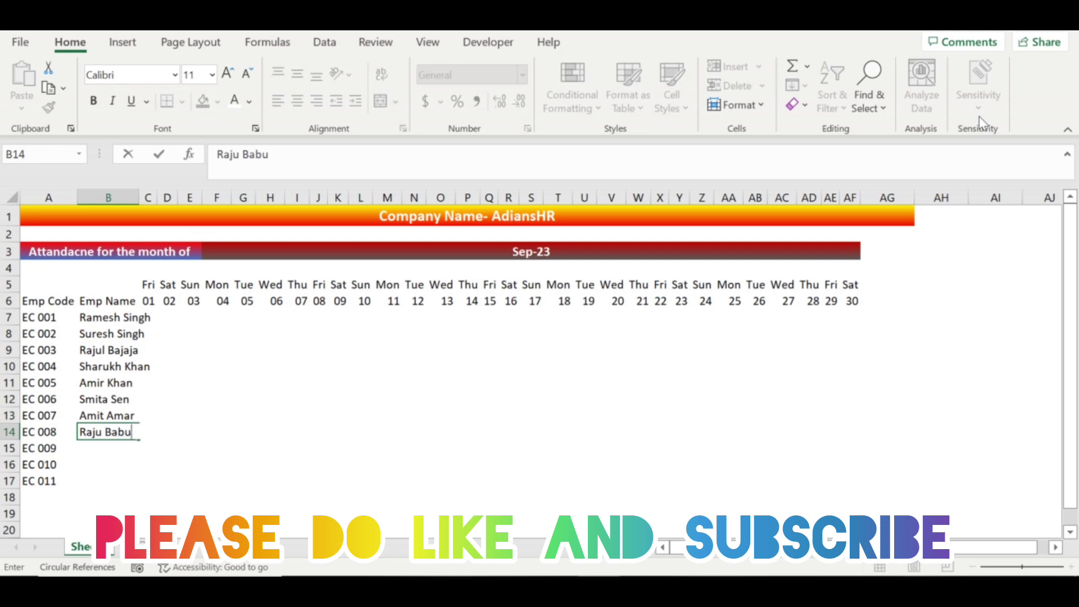
{"action": "key", "text": "Return"}
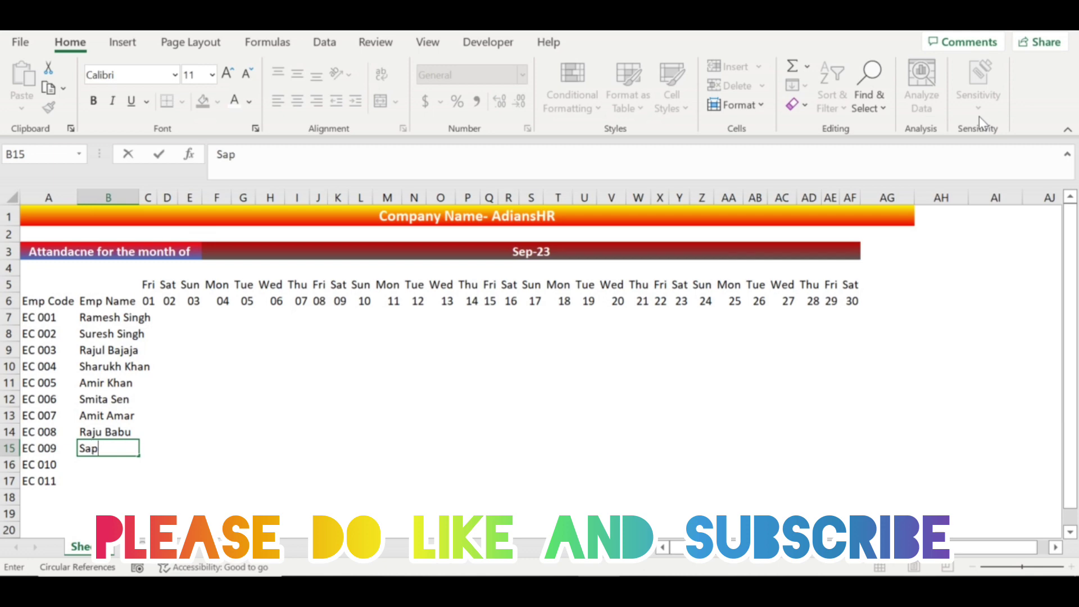
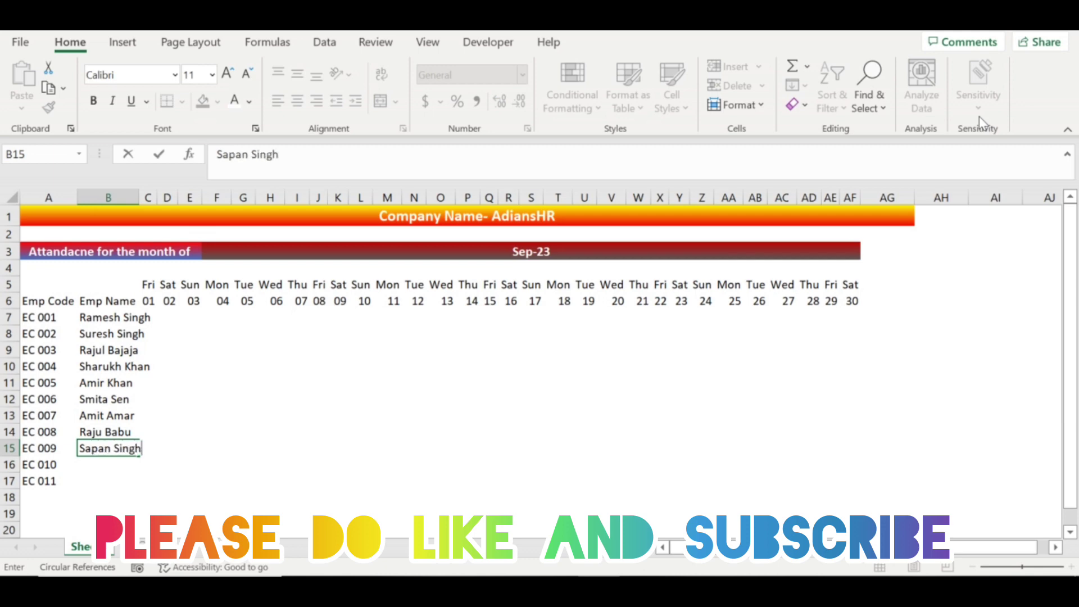
{"action": "key", "text": "Return"}
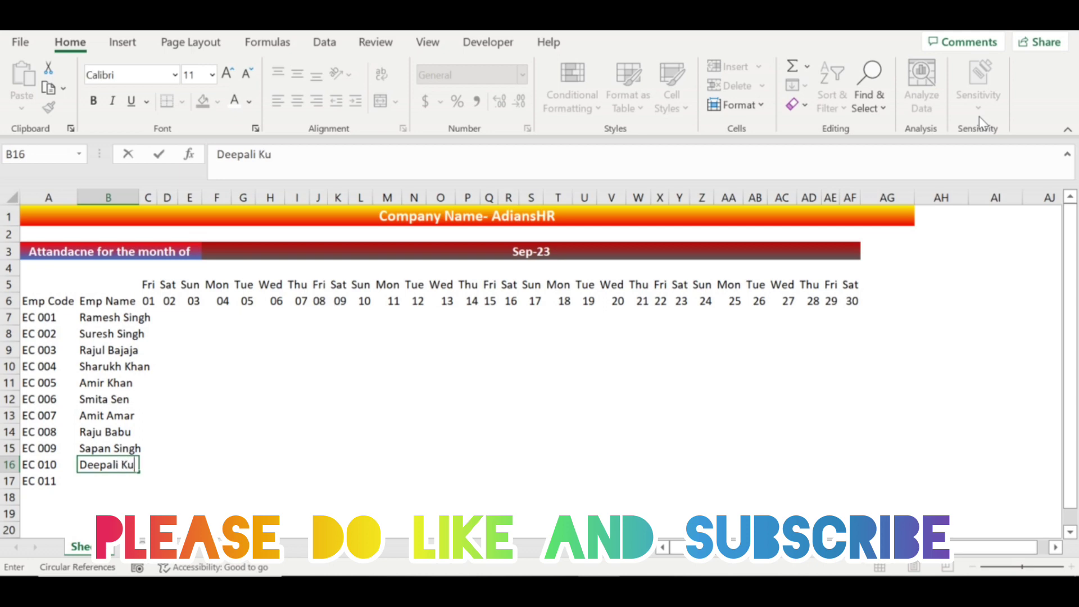
{"action": "key", "text": "Return"}
{"action": "type", "text": "De"}
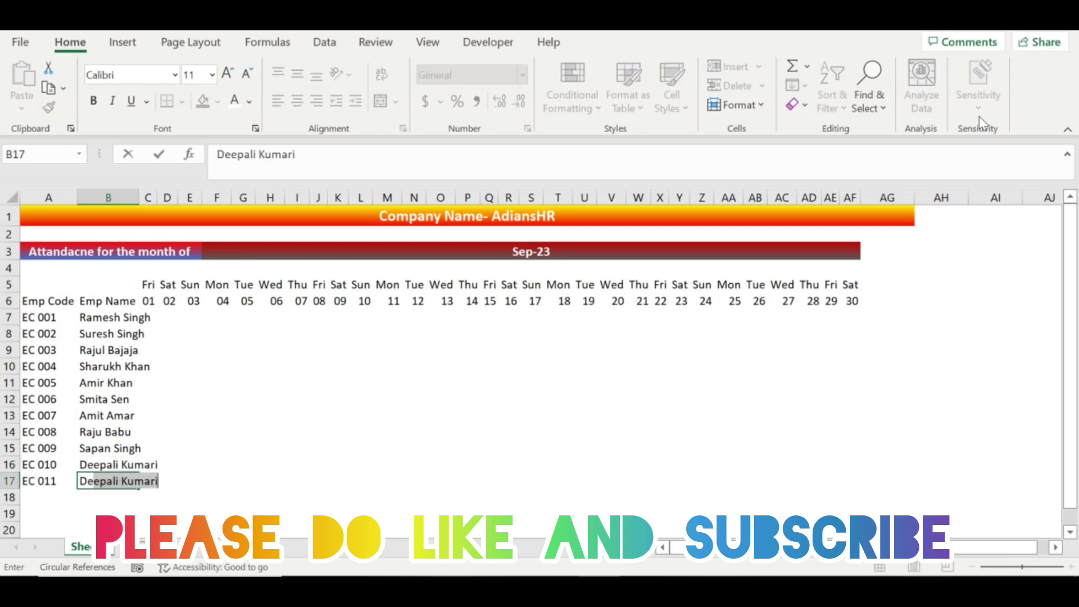
{"action": "key", "text": "BackSpace"}
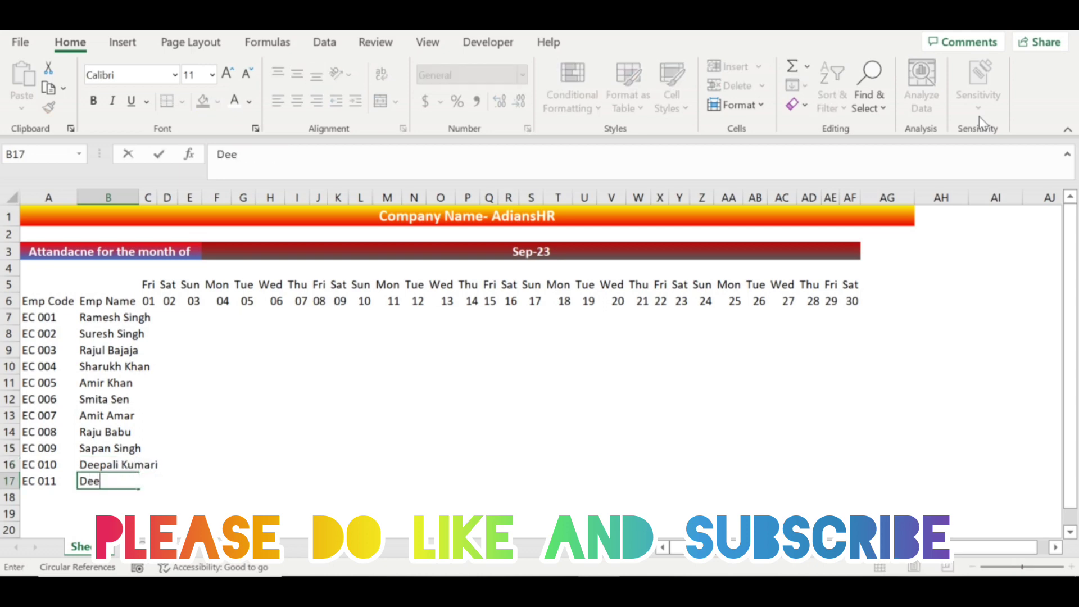
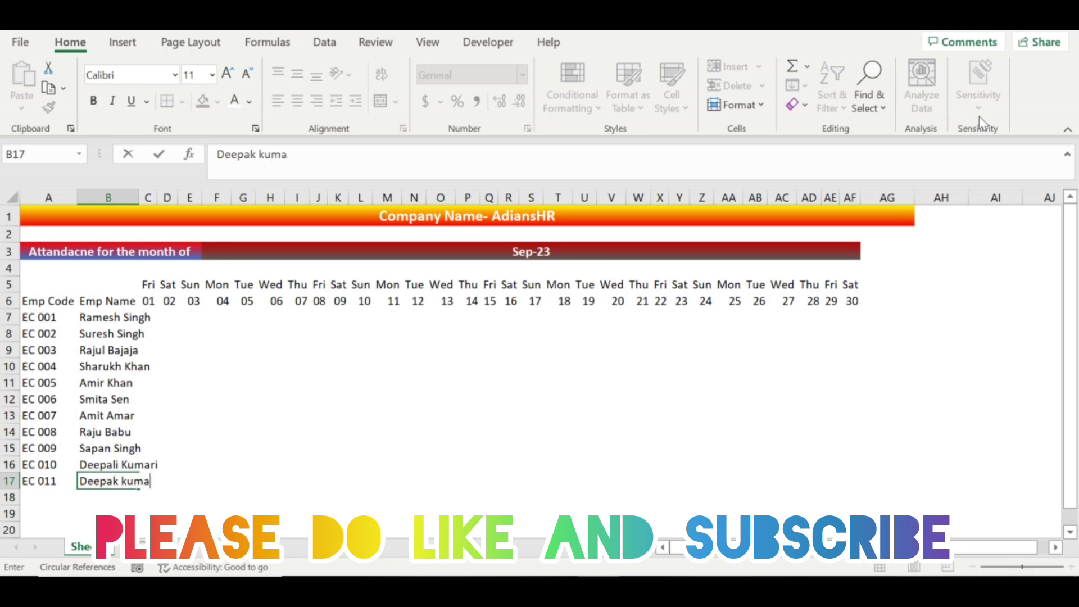
{"action": "key", "text": "Return"}
{"action": "key", "text": "ctrl+Up"}
{"action": "key", "text": "ctrl+Up"}
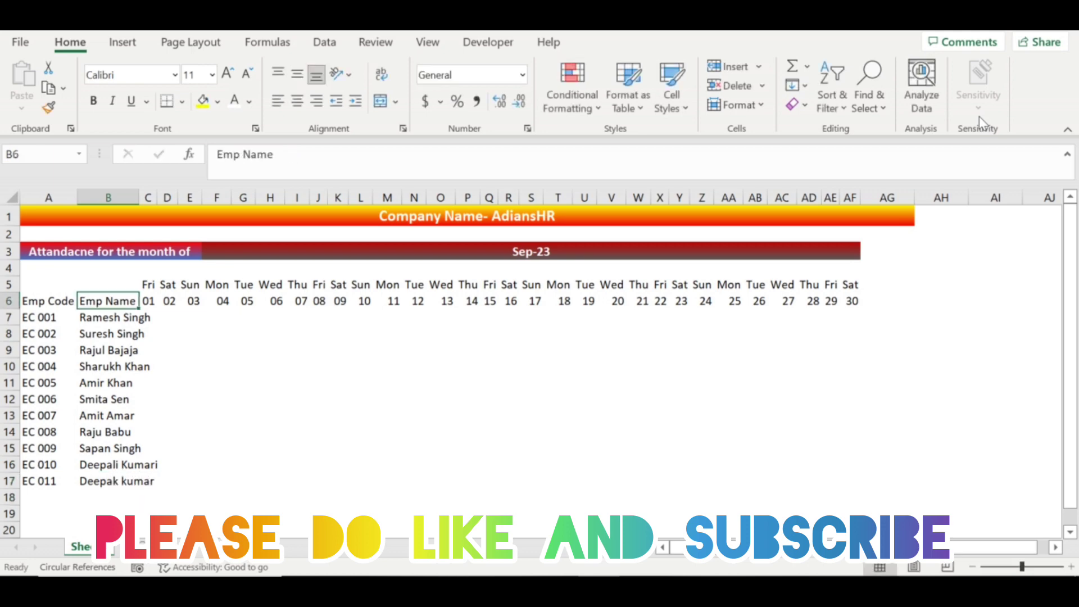
{"action": "key", "text": "Left"}
Step: Apply All Borders to the attendance table A6:AG17
{"action": "mouse_move", "coordinate": [48, 301]}
{"action": "left_mouse_down"}
{"action": "mouse_move", "coordinate": [359, 301]}
{"action": "mouse_move", "coordinate": [436, 318]}
{"action": "mouse_move", "coordinate": [904, 317]}
{"action": "mouse_move", "coordinate": [913, 484]}
{"action": "left_mouse_up"}
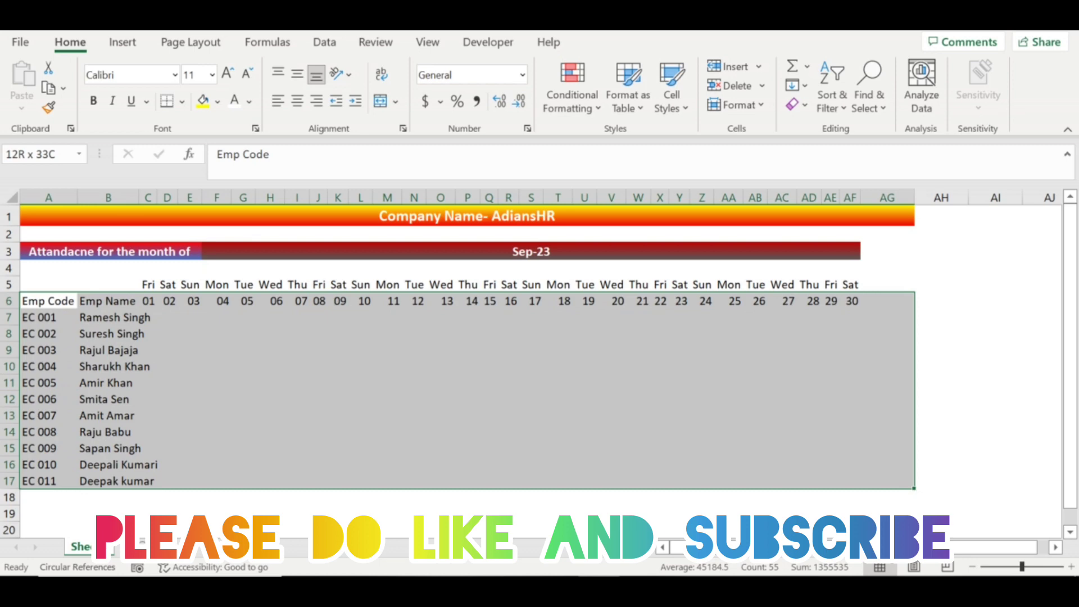
{"action": "left_click", "coordinate": [181, 101]}
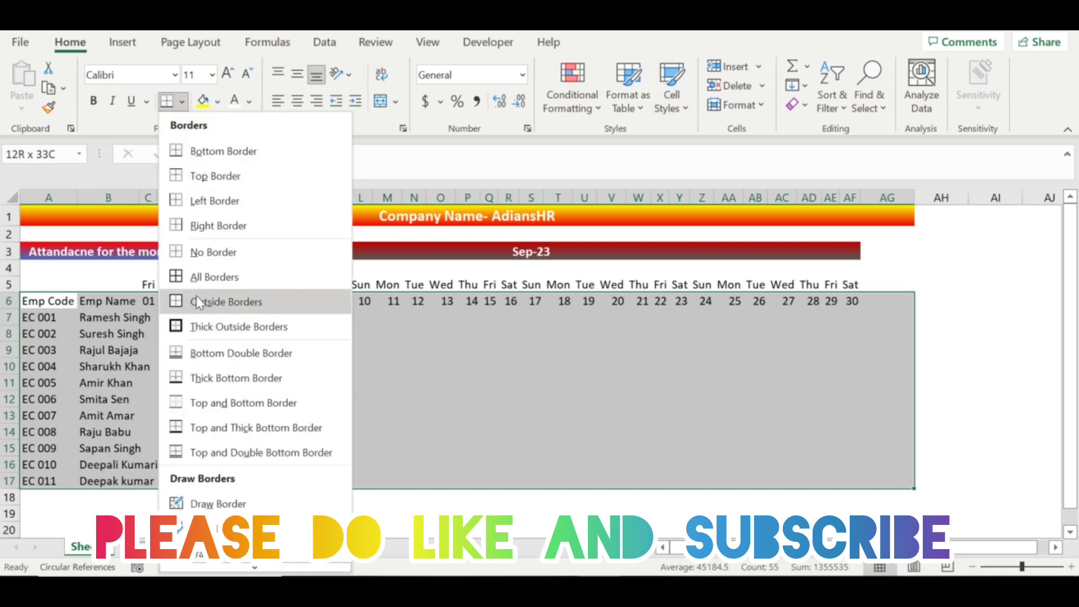
{"action": "left_click", "coordinate": [197, 275]}
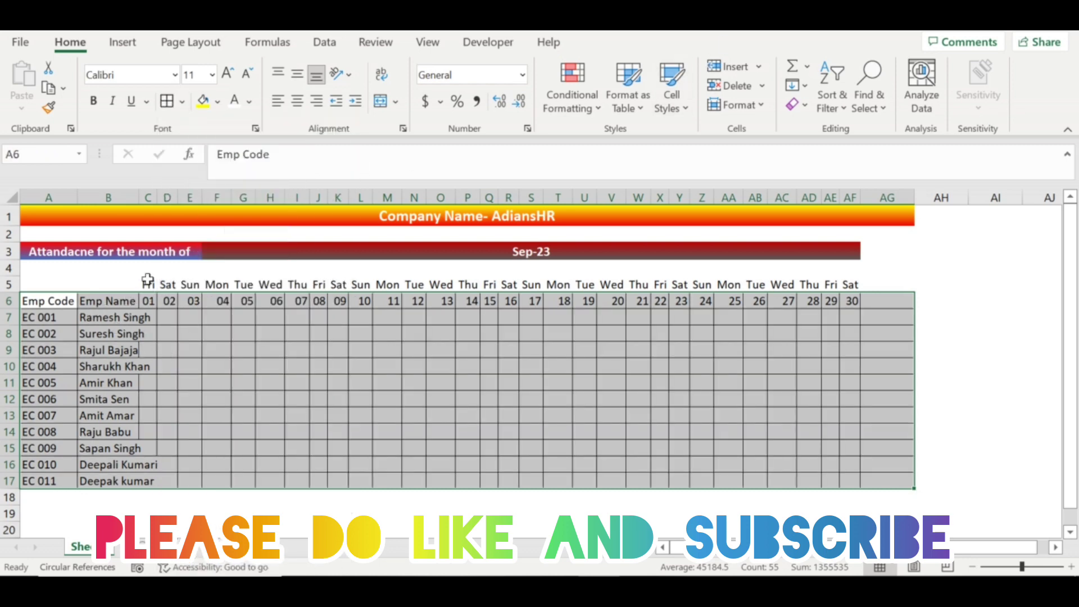
Step: AutoFit column B to the employee names and resize the day columns C to AG
{"action": "double_click", "coordinate": [140, 195]}
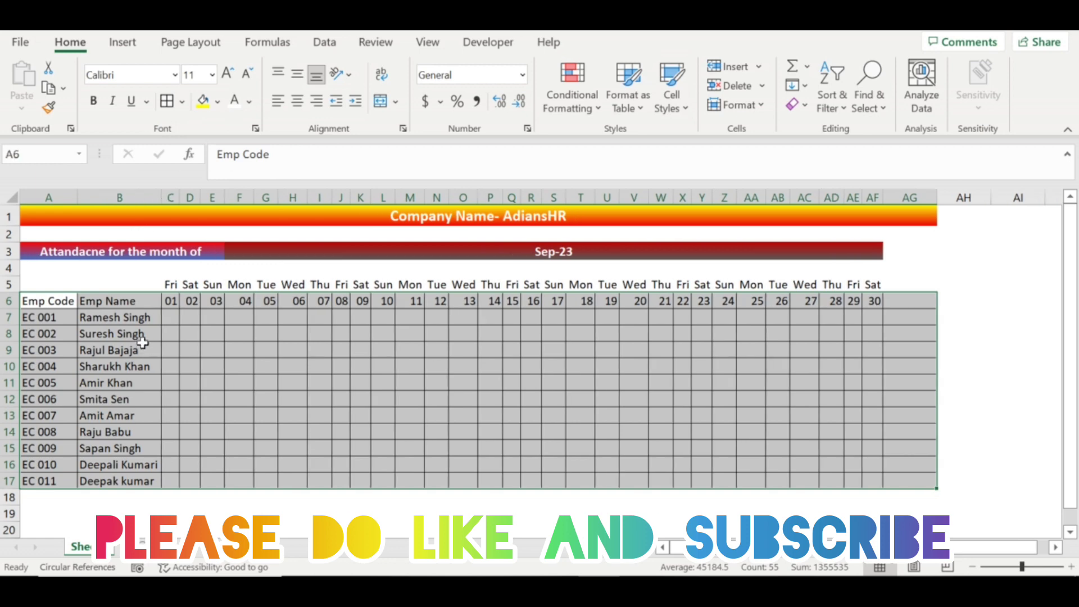
{"action": "left_click_drag", "start_coordinate": [28, 302], "coordinate": [349, 304]}
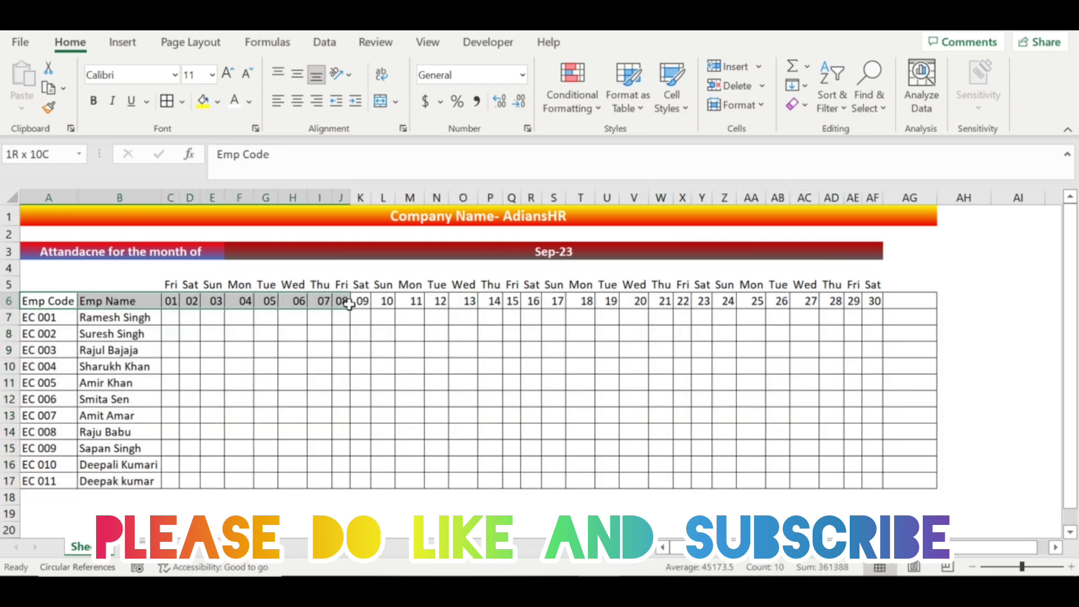
{"action": "left_click_drag", "start_coordinate": [170, 197], "coordinate": [891, 193]}
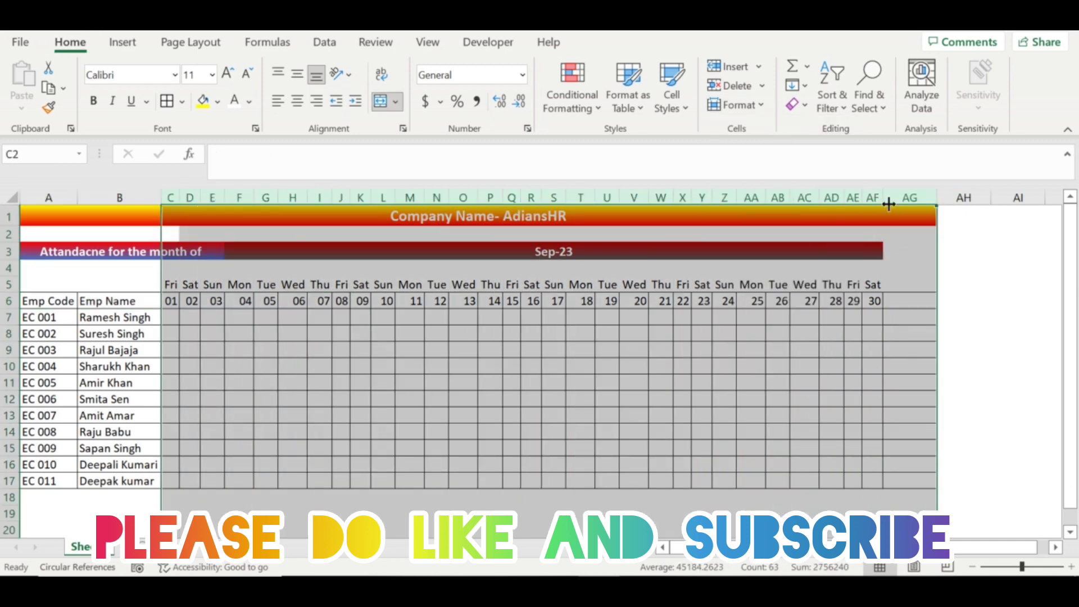
{"action": "left_click", "coordinate": [271, 317]}
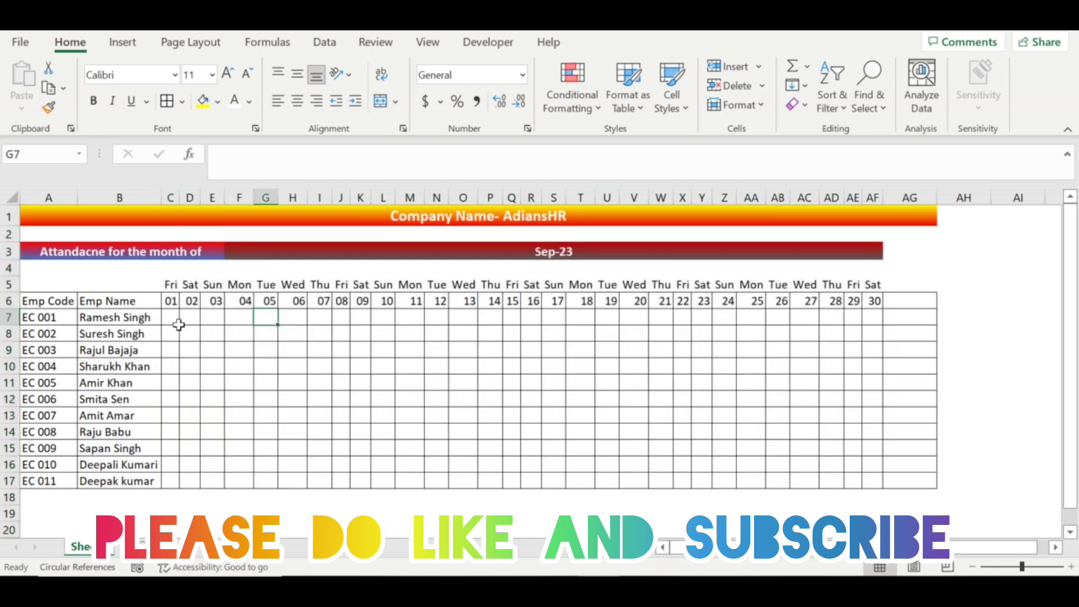
Step: Give the row 6 header cells a dark blue to dark orange two-colour gradient fill
{"action": "left_click_drag", "start_coordinate": [54, 306], "coordinate": [892, 301]}
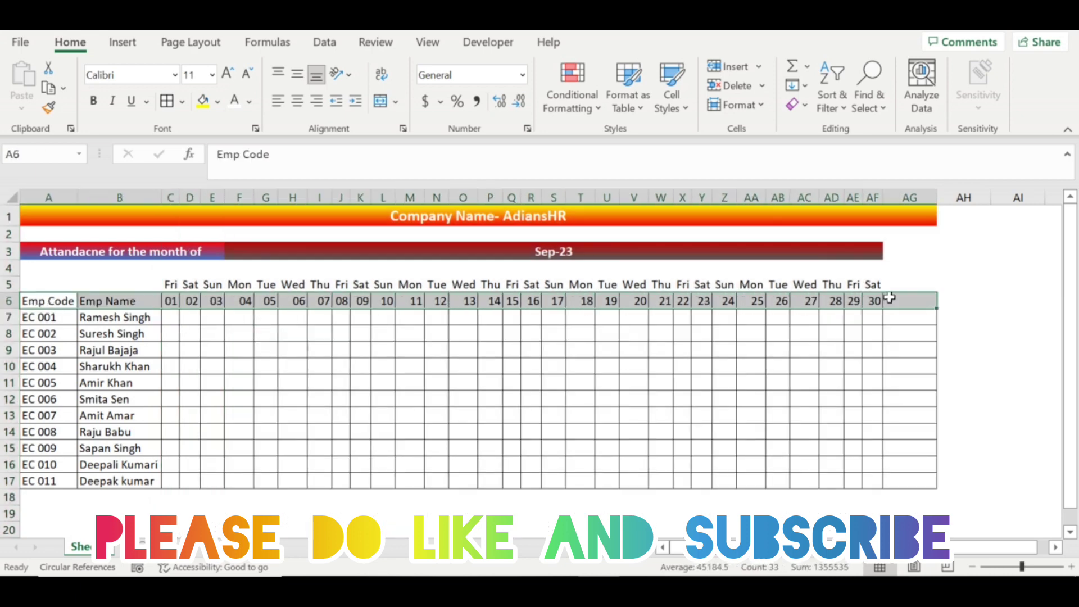
{"action": "right_click", "coordinate": [214, 300]}
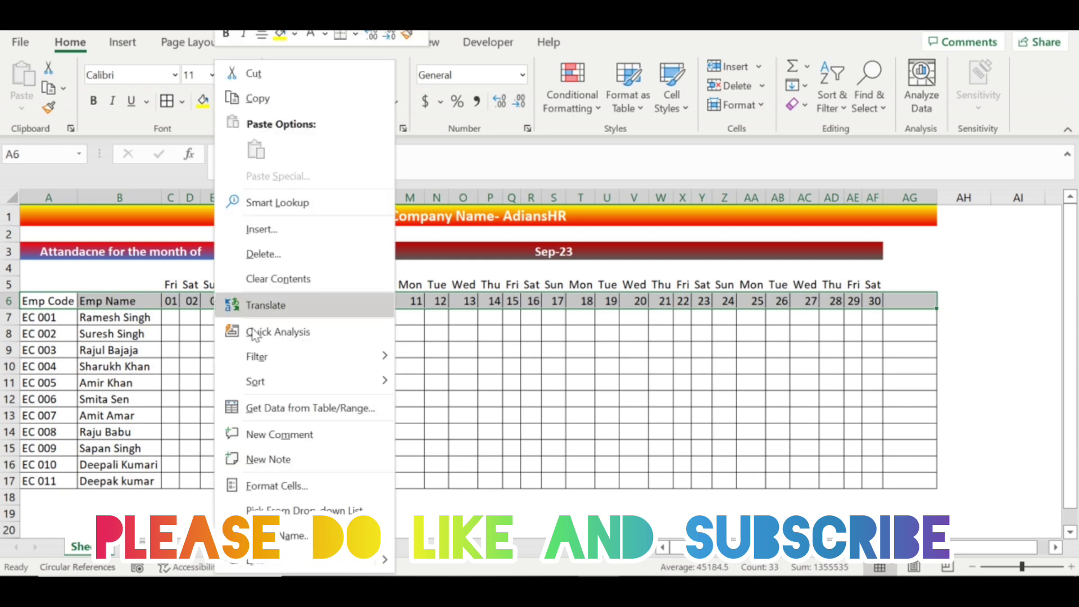
{"action": "left_click", "coordinate": [276, 486]}
{"action": "left_click", "coordinate": [118, 363]}
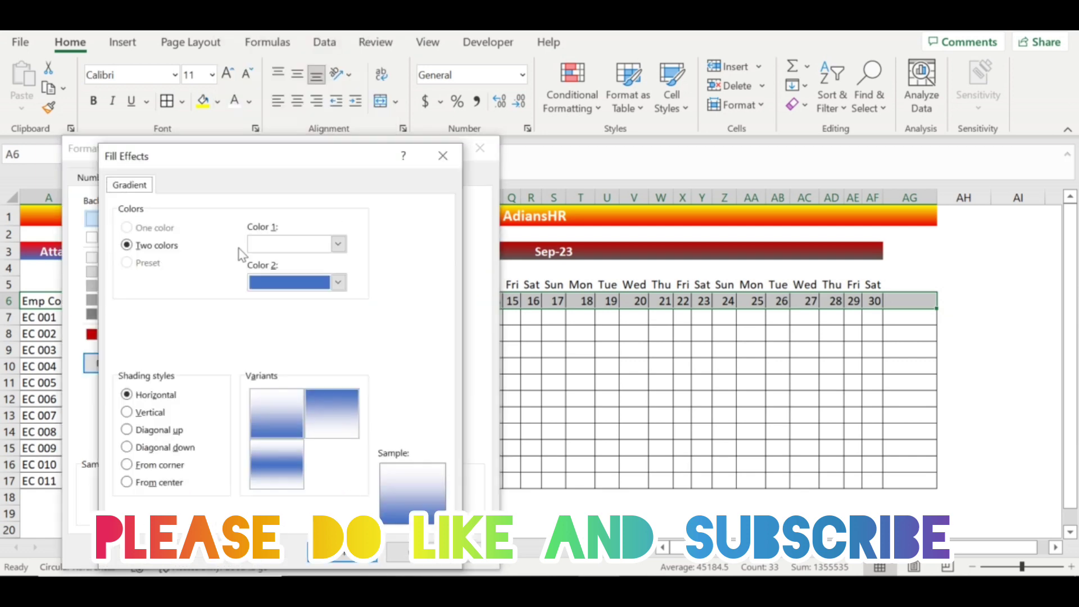
{"action": "left_click", "coordinate": [338, 244]}
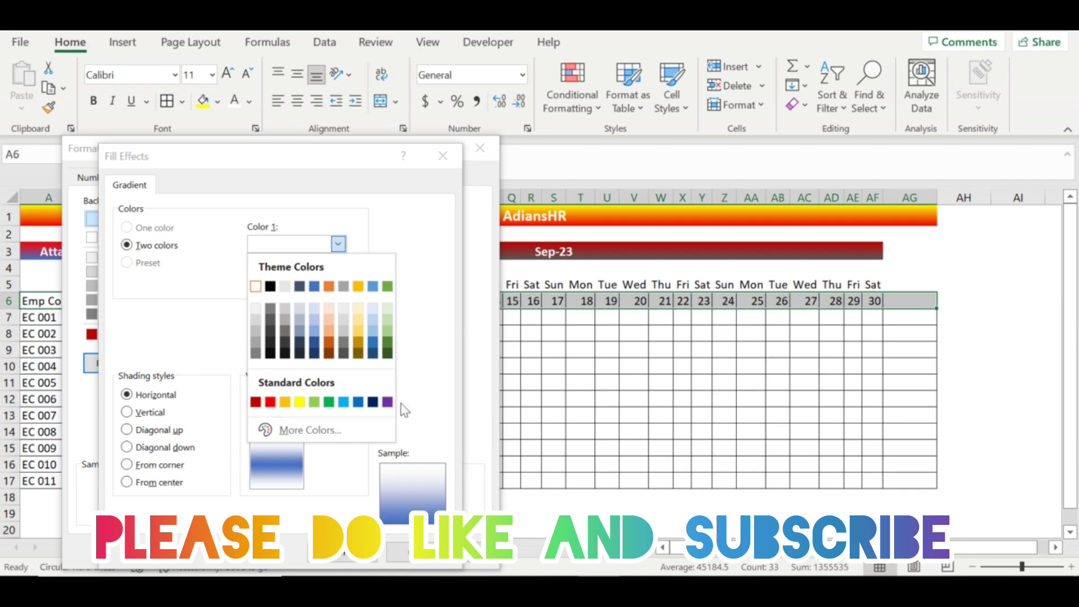
{"action": "left_click", "coordinate": [373, 401]}
{"action": "left_click", "coordinate": [337, 283]}
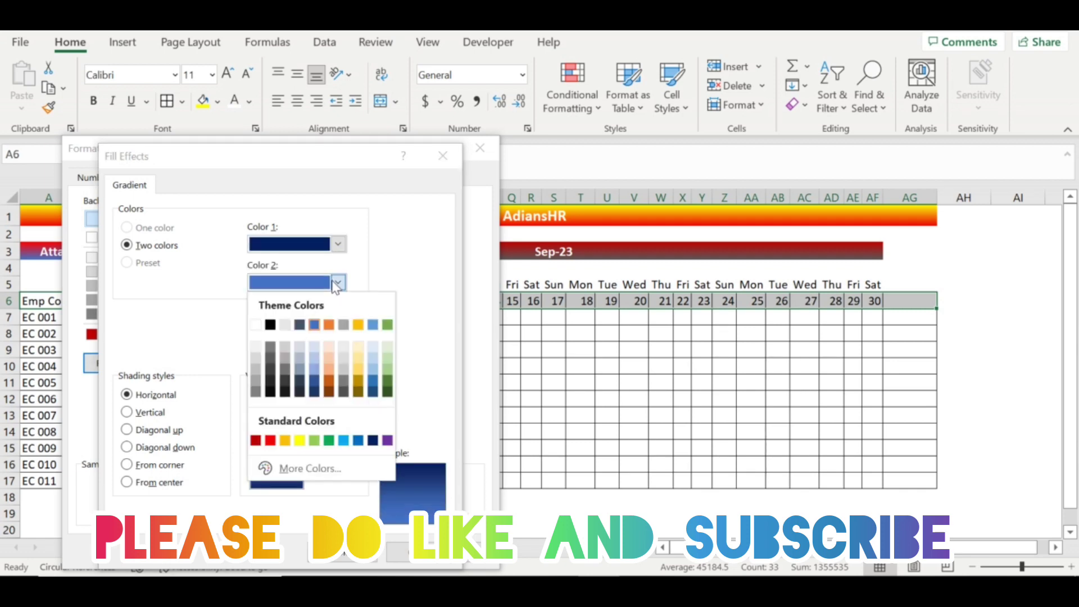
{"action": "left_click", "coordinate": [336, 389]}
{"action": "left_click", "coordinate": [342, 556]}
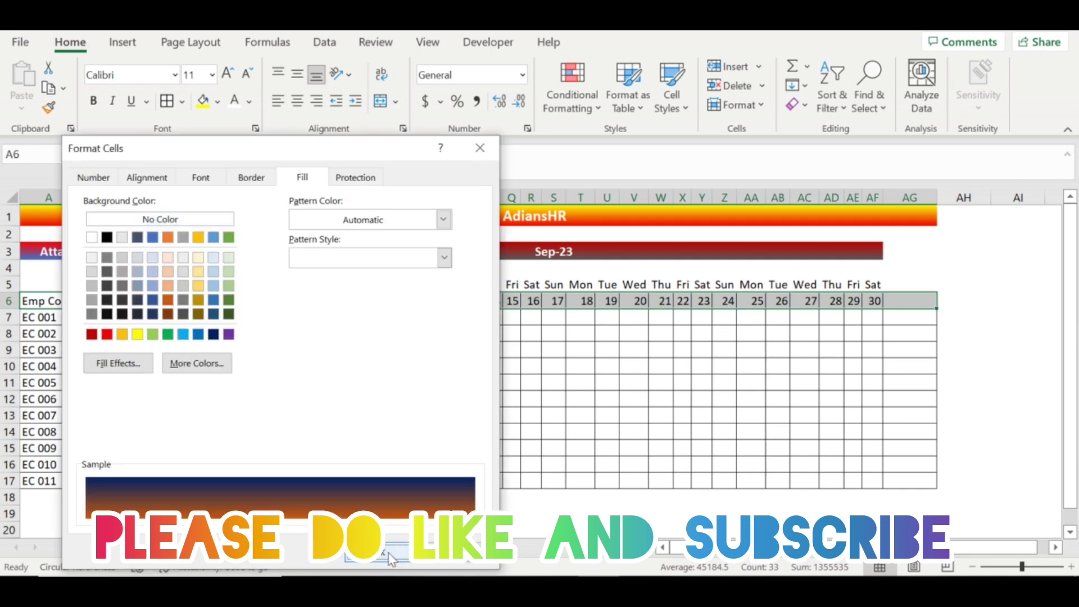
{"action": "left_click", "coordinate": [388, 555]}
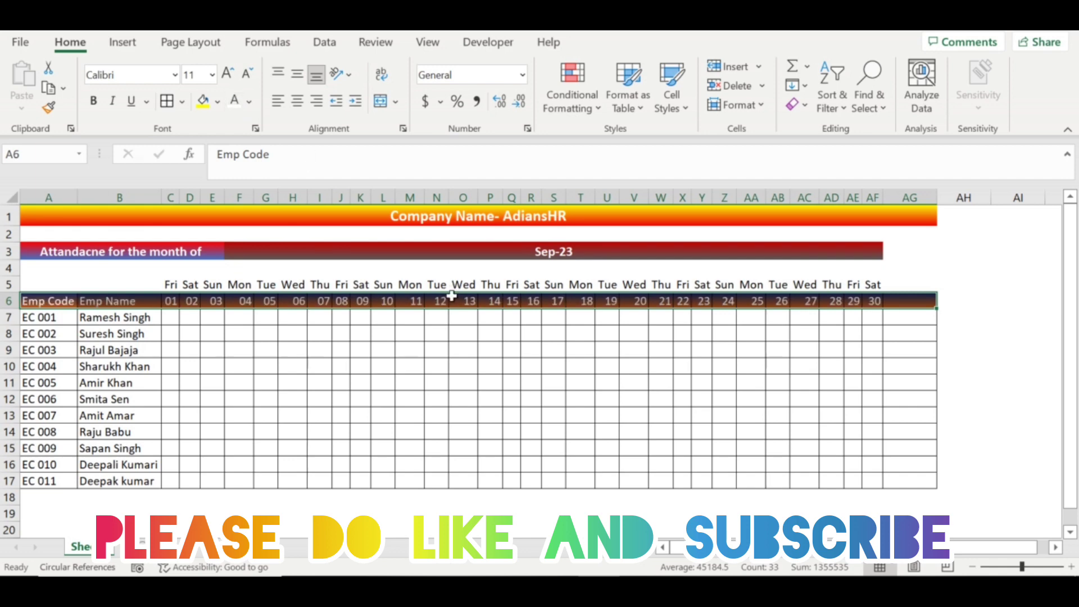
{"action": "left_click", "coordinate": [381, 379]}
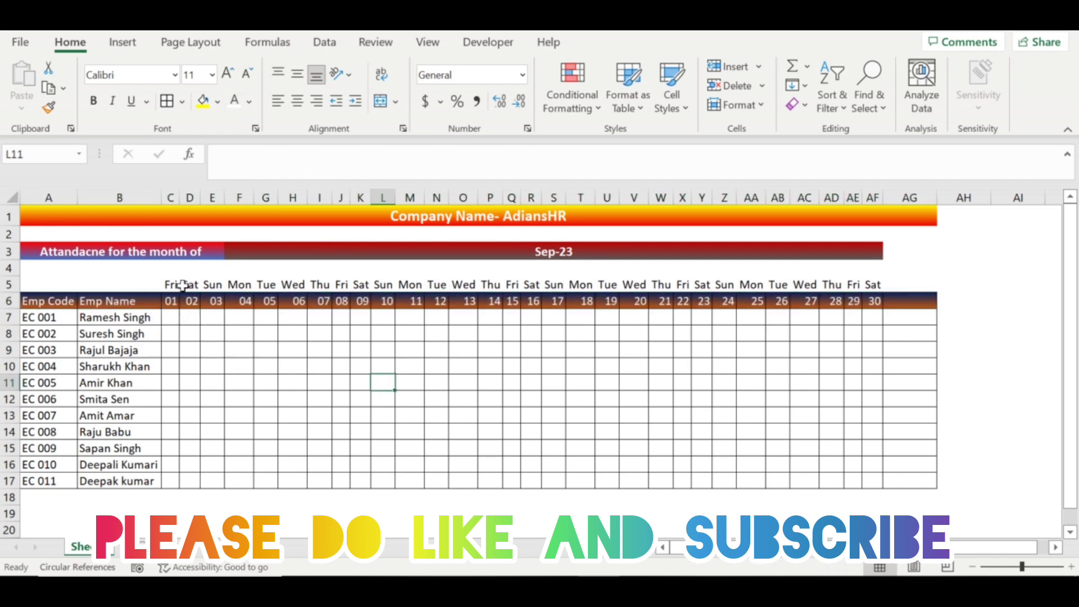
{"action": "left_click_drag", "start_coordinate": [183, 285], "coordinate": [872, 285]}
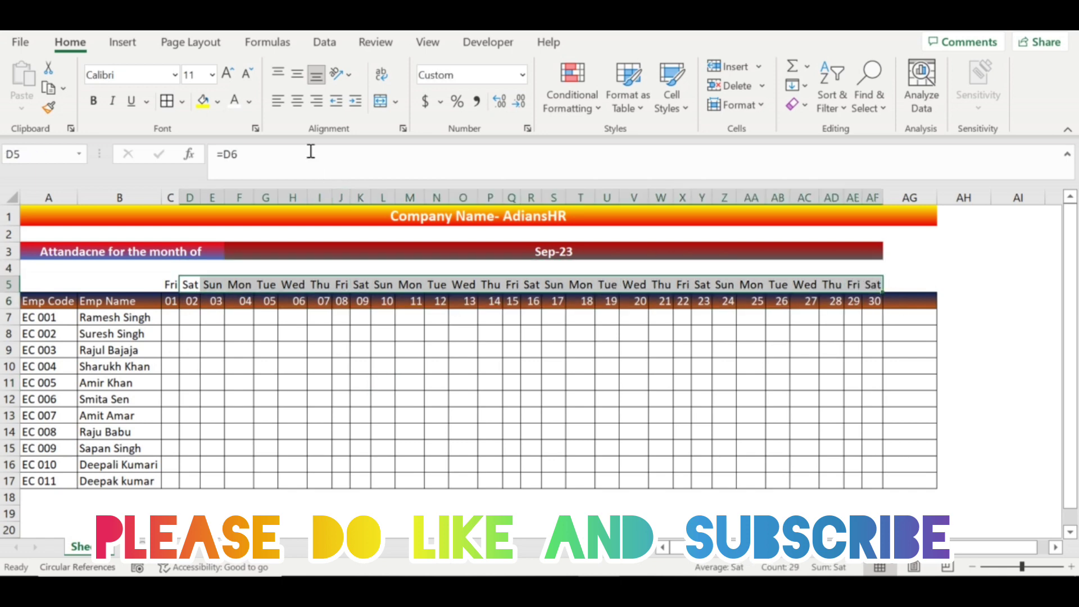
{"action": "left_click", "coordinate": [218, 103]}
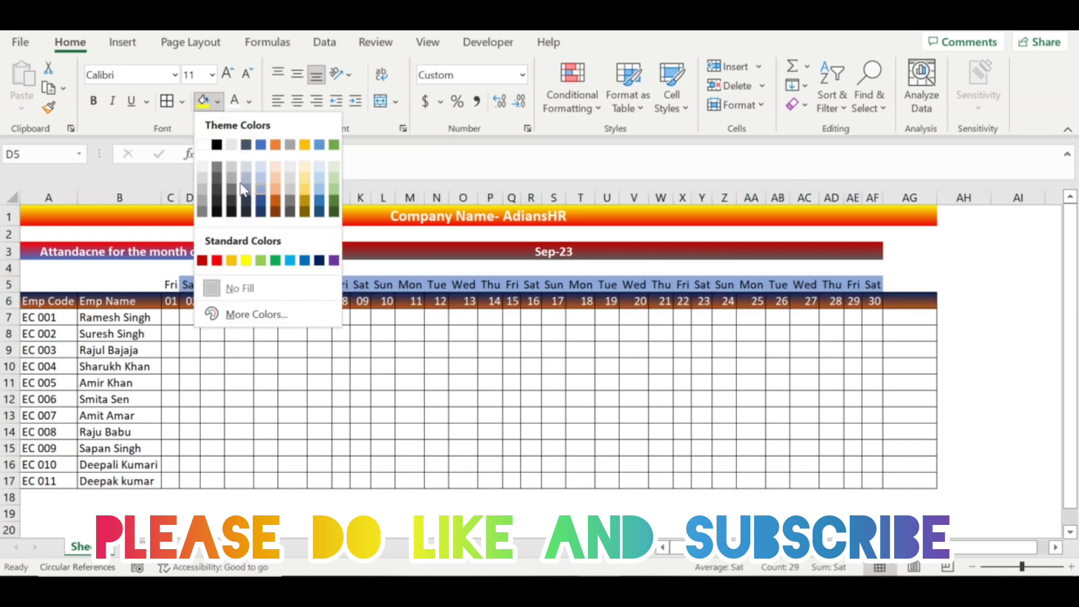
Step: Fill the day names in C5:AF5 with a red to light blue gradient
{"action": "left_click", "coordinate": [252, 292]}
{"action": "left_click_drag", "start_coordinate": [170, 284], "coordinate": [852, 287]}
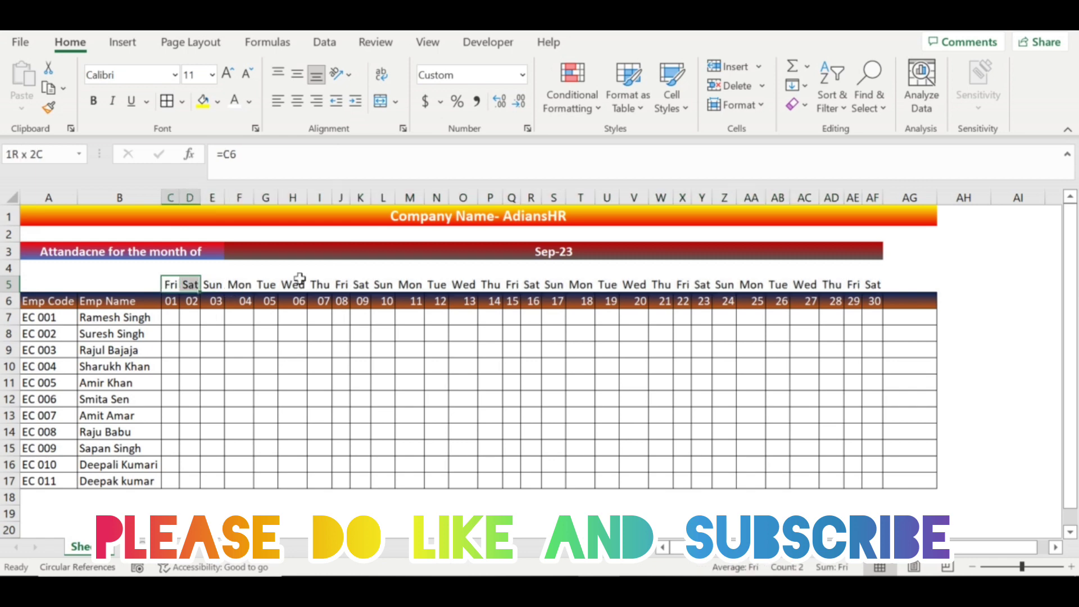
{"action": "right_click", "coordinate": [757, 288]}
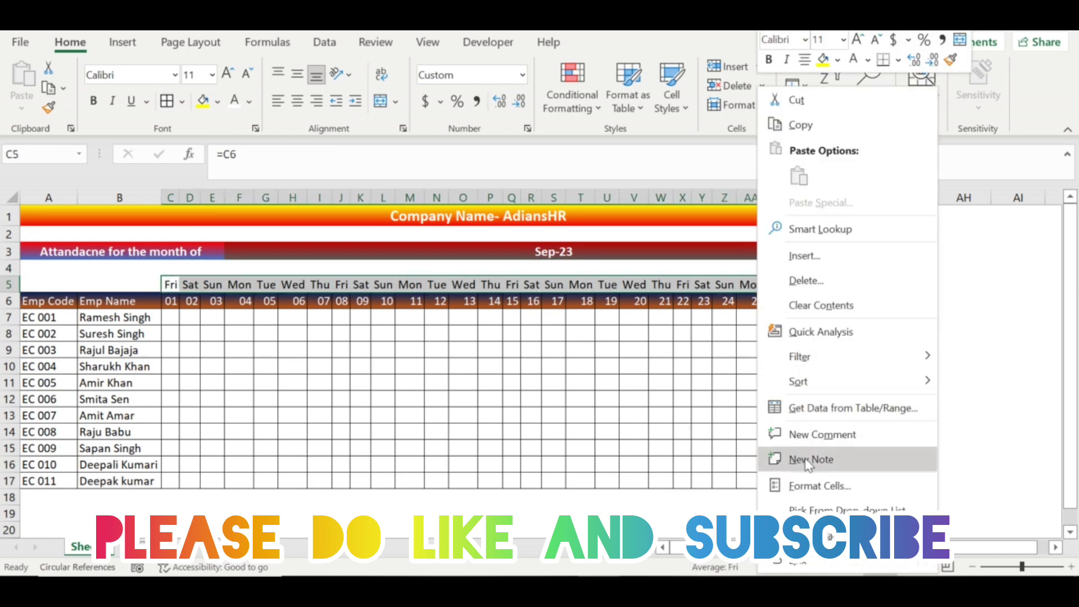
{"action": "left_click", "coordinate": [798, 484]}
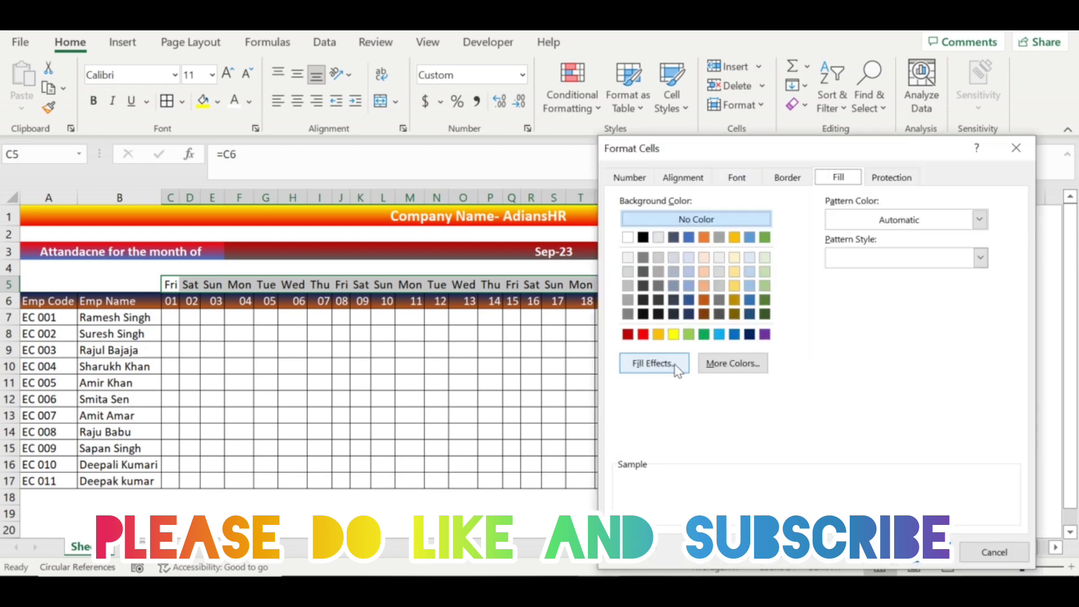
{"action": "left_click", "coordinate": [674, 364]}
{"action": "key", "text": "Escape"}
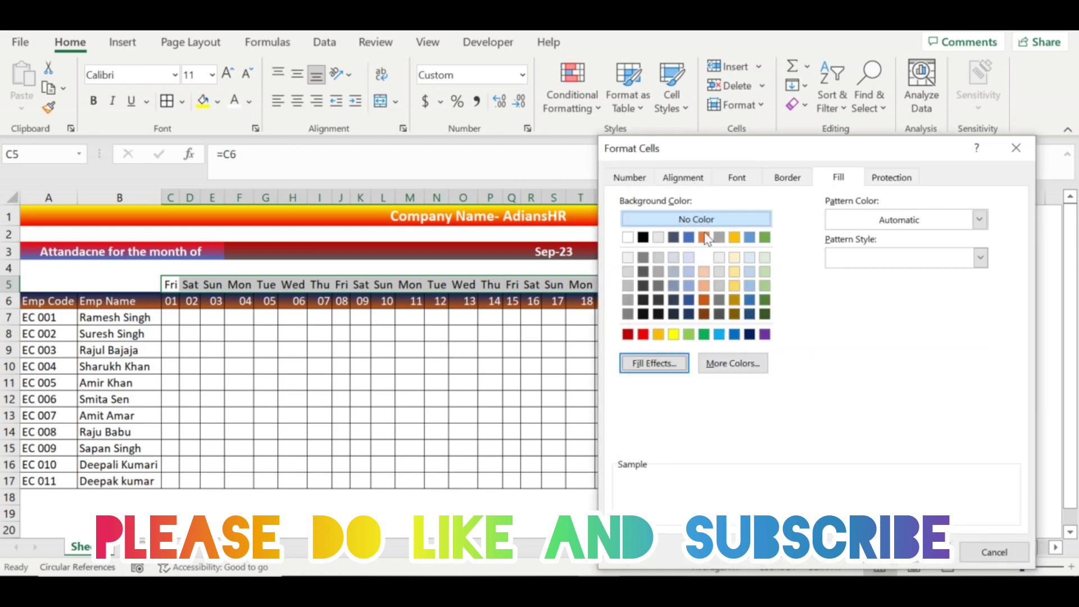
{"action": "left_click", "coordinate": [653, 363]}
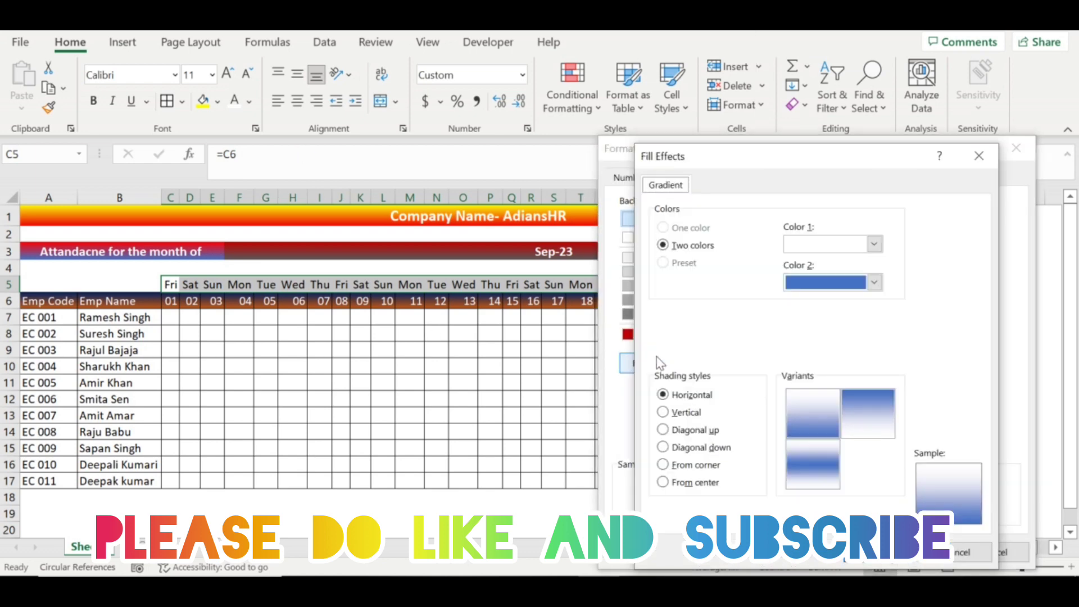
{"action": "left_click", "coordinate": [821, 249]}
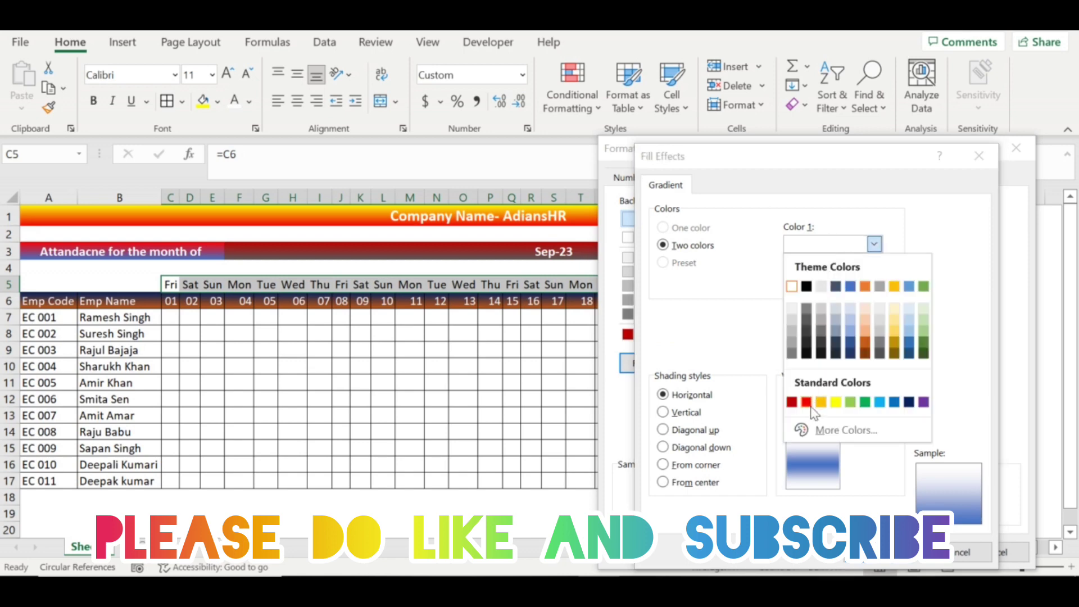
{"action": "left_click", "coordinate": [794, 400]}
{"action": "left_click", "coordinate": [875, 282]}
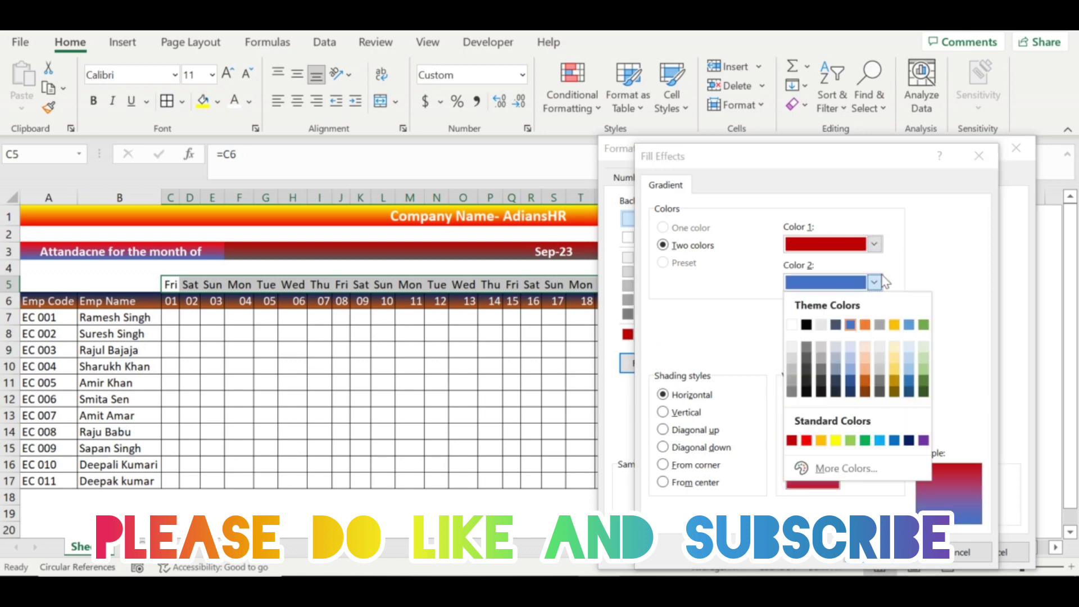
{"action": "left_click", "coordinate": [878, 441]}
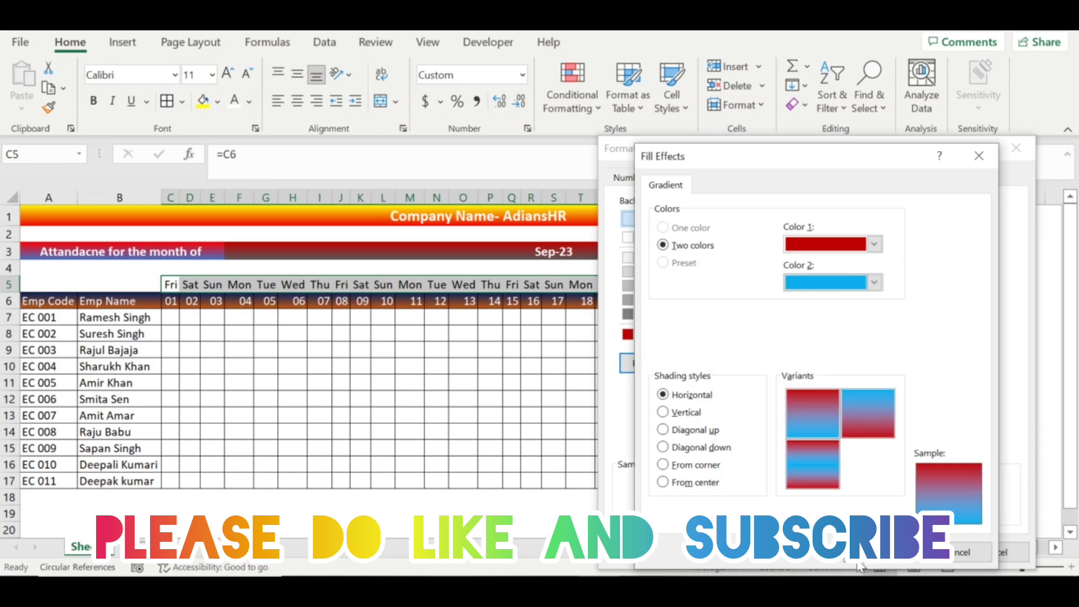
{"action": "left_click", "coordinate": [869, 559]}
{"action": "left_click", "coordinate": [916, 554]}
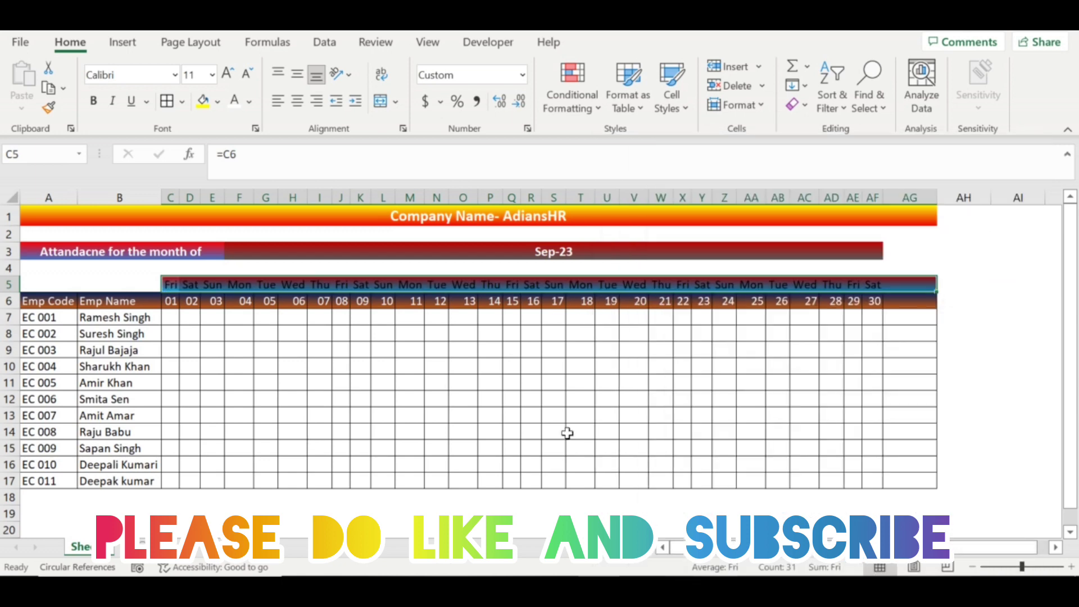
Step: Make the row 5 day names white and bold
{"action": "left_click", "coordinate": [235, 101]}
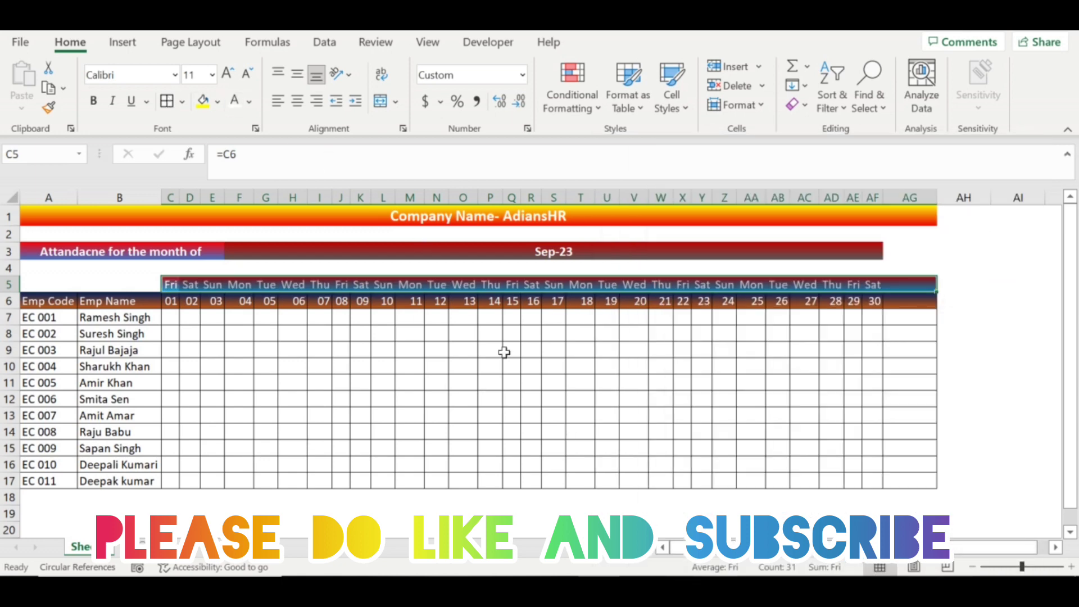
{"action": "key", "text": "ctrl+b"}
{"action": "left_click", "coordinate": [697, 397]}
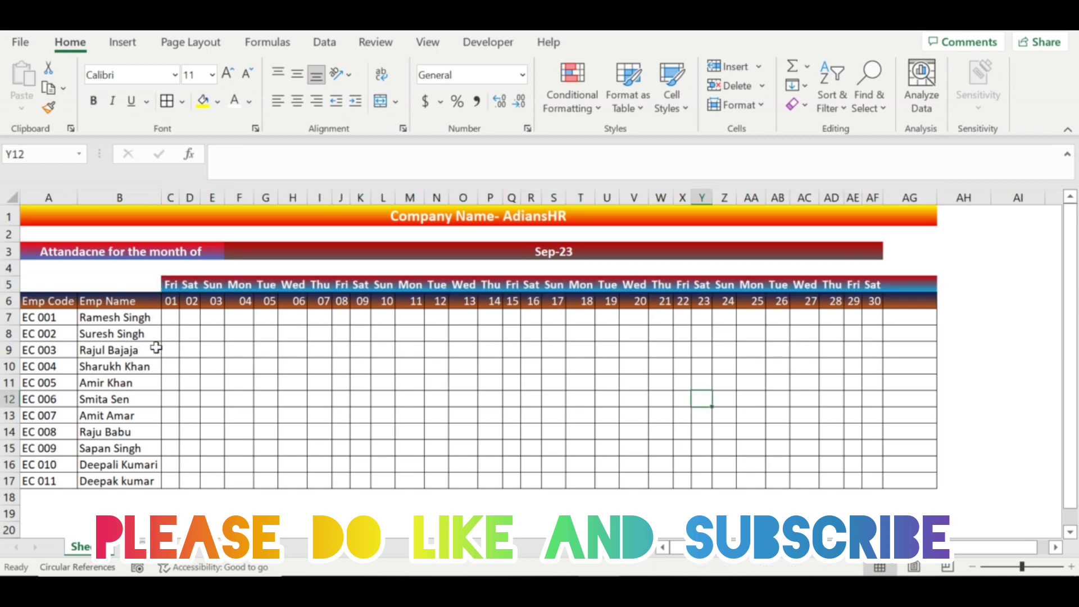
Step: Add List data validation to C7 with source A,P,W/O
{"action": "left_click", "coordinate": [171, 316]}
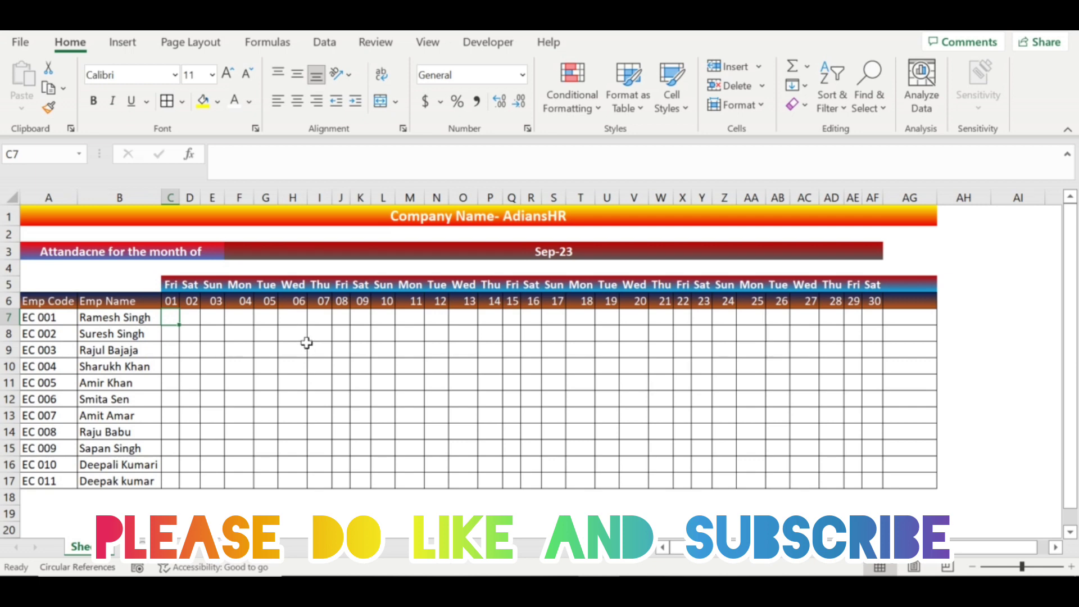
{"action": "left_click", "coordinate": [307, 343]}
{"action": "left_click", "coordinate": [175, 321]}
{"action": "left_click", "coordinate": [324, 42]}
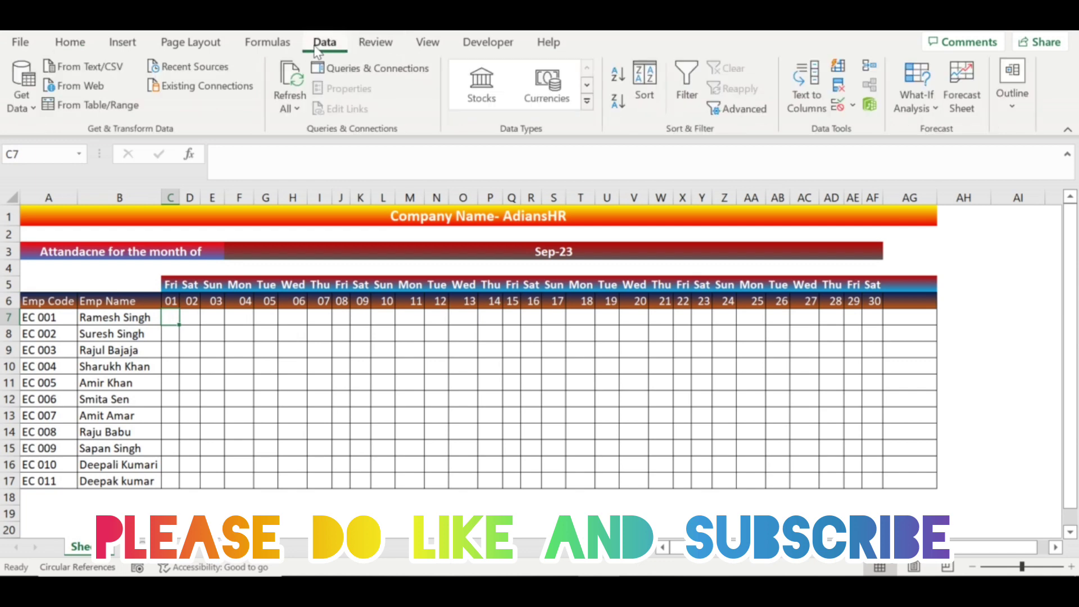
{"action": "left_click", "coordinate": [853, 105]}
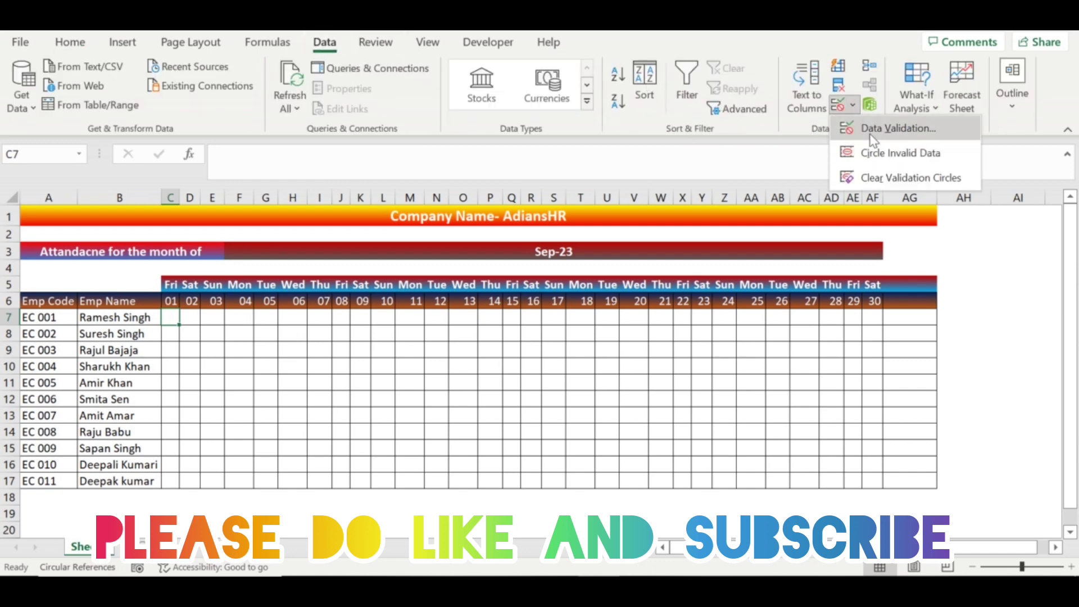
{"action": "left_click", "coordinate": [898, 129]}
{"action": "left_click_drag", "start_coordinate": [618, 56], "coordinate": [476, 269]}
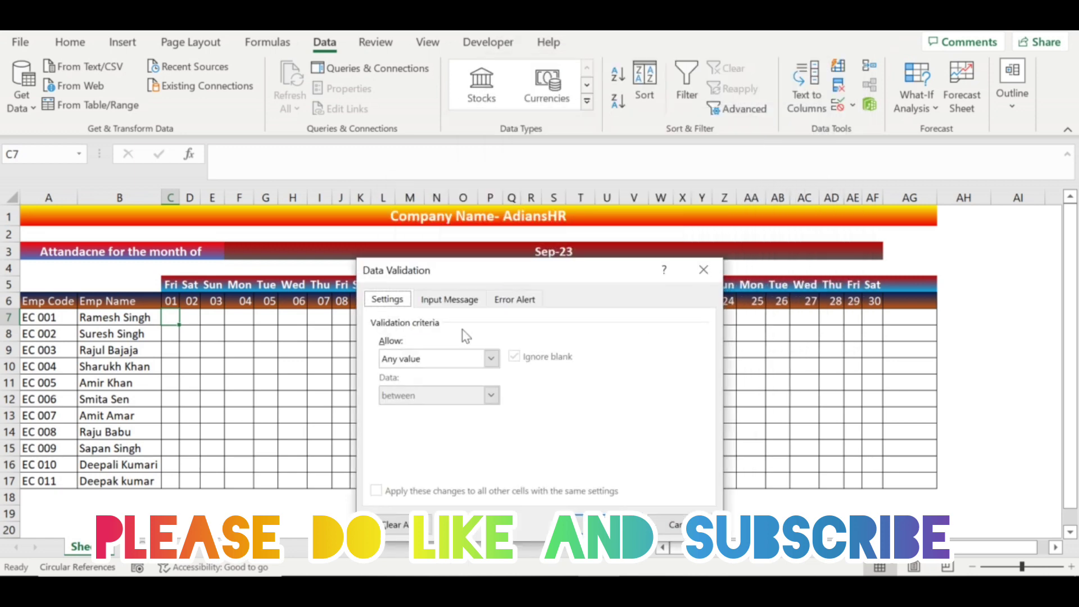
{"action": "left_click", "coordinate": [490, 358]}
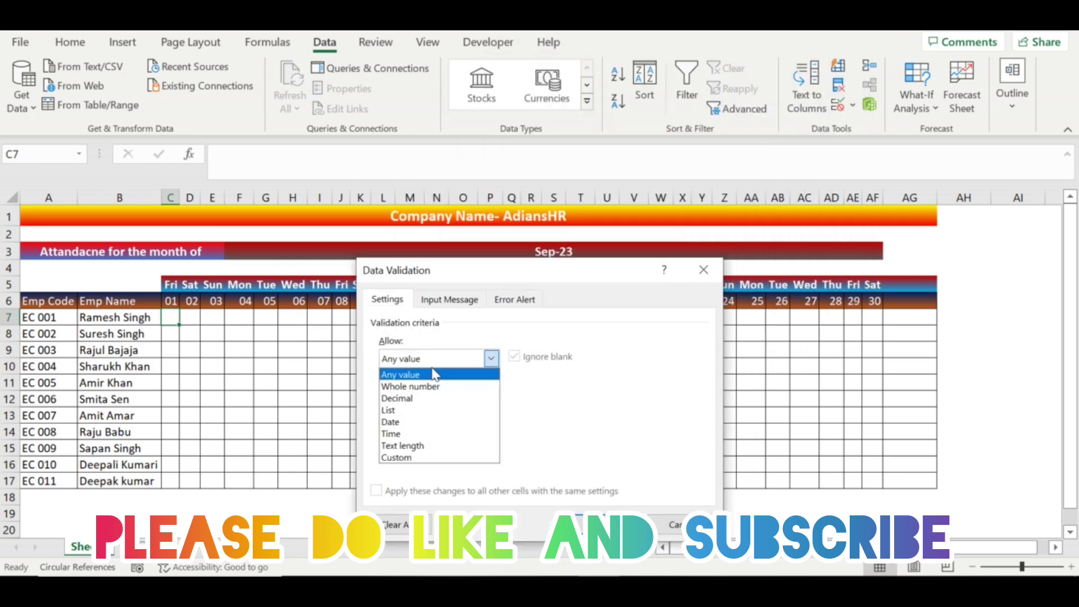
{"action": "left_click", "coordinate": [407, 411]}
{"action": "left_click", "coordinate": [410, 430]}
{"action": "type", "text": "A,P,W/O"}
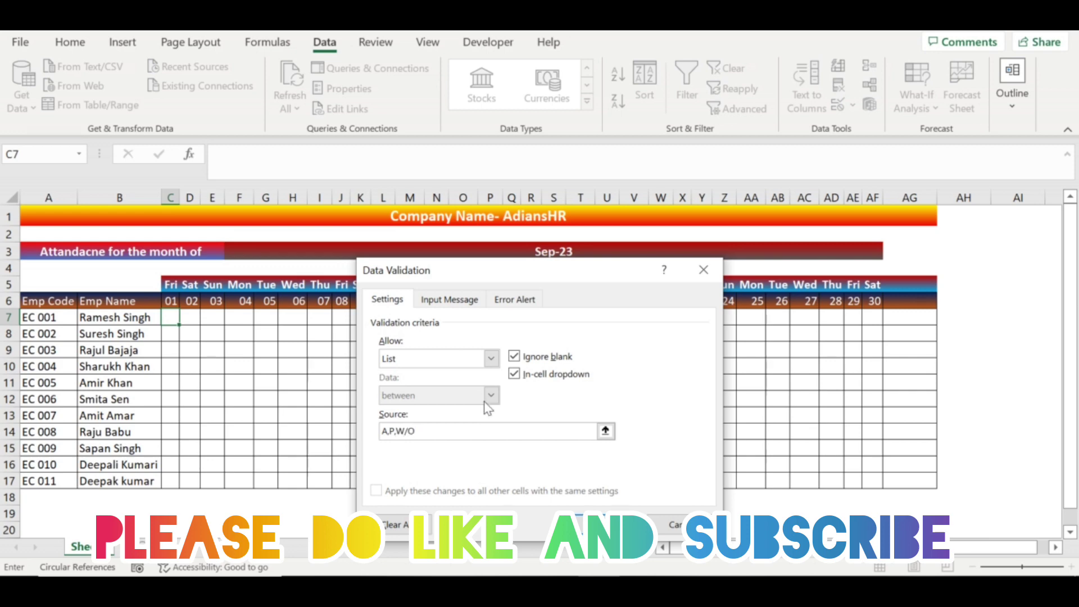
{"action": "key", "text": "Return"}
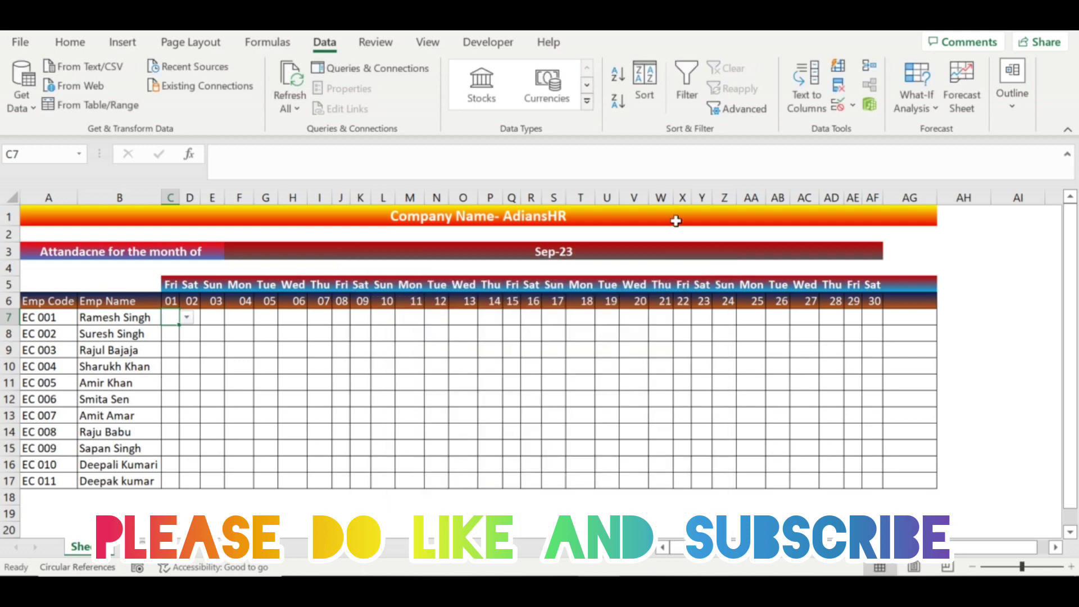
Step: Copy C7's A/P/W/O dropdown across the attendance grid
{"action": "key", "text": "ctrl+c"}
{"action": "key", "text": "shift+Right"}
{"action": "key", "text": "shift+Right"}
{"action": "key", "text": "shift+Right"}
{"action": "key", "text": "shift+Right"}
{"action": "key", "text": "shift+Right"}
{"action": "key", "text": "shift+Right"}
{"action": "key", "text": "shift+Right"}
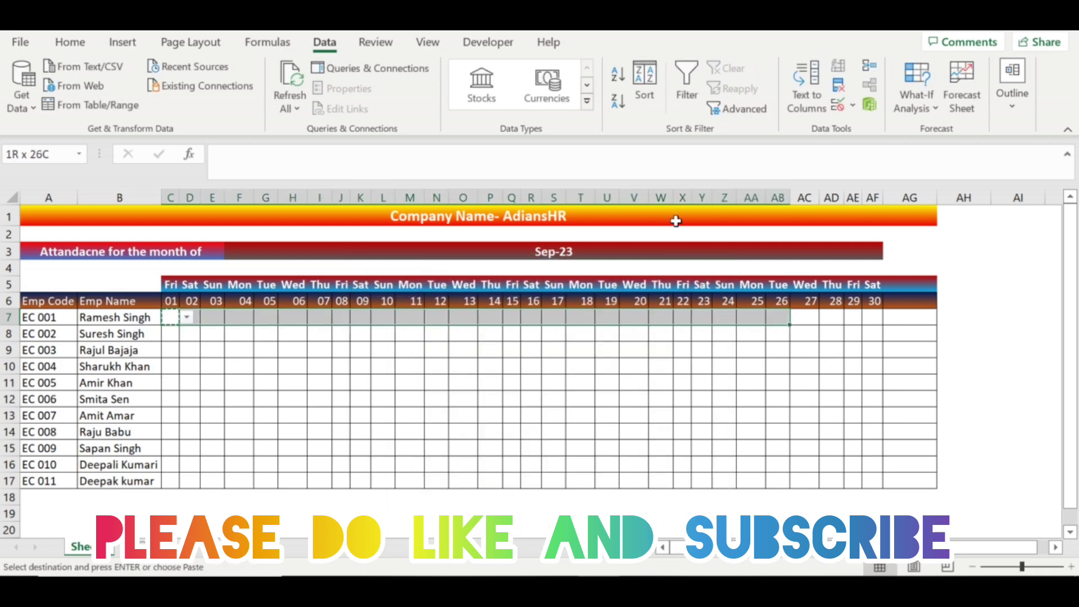
{"action": "key", "text": "shift+Right"}
{"action": "key", "text": "shift+Right"}
{"action": "key", "text": "shift+Right"}
{"action": "key", "text": "shift+Down"}
{"action": "key", "text": "shift+Right"}
{"action": "key", "text": "shift+Down"}
{"action": "key", "text": "shift+Down"}
{"action": "key", "text": "shift+Down"}
{"action": "key", "text": "shift+Down"}
{"action": "key", "text": "shift+Down"}
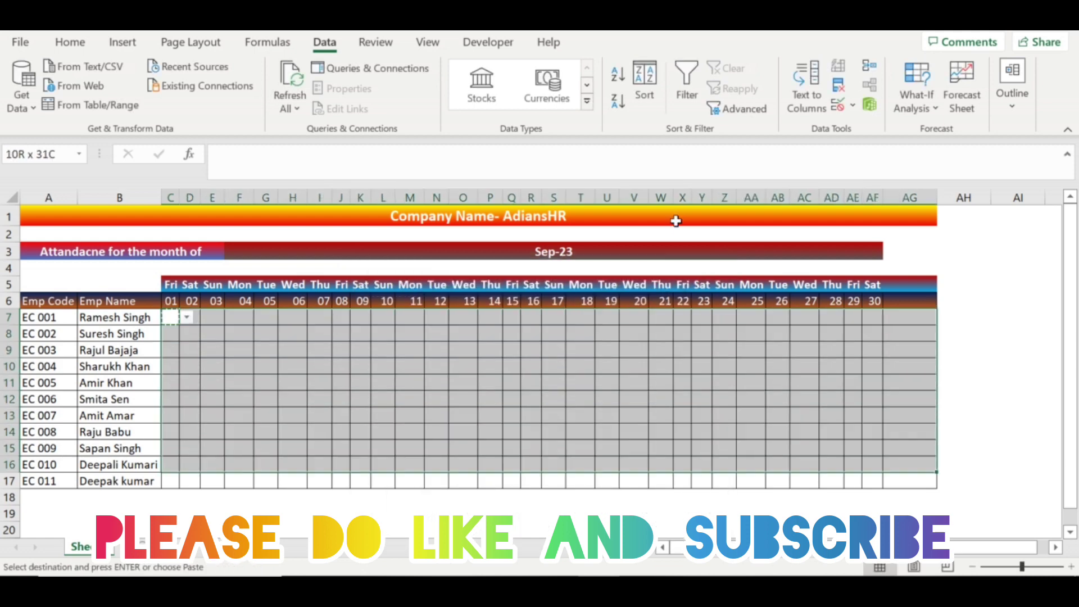
{"action": "key", "text": "shift+Down"}
{"action": "key", "text": "Return"}
{"action": "key", "text": "Up"}
{"action": "key", "text": "Up"}
{"action": "key", "text": "Down"}
{"action": "key", "text": "Down"}
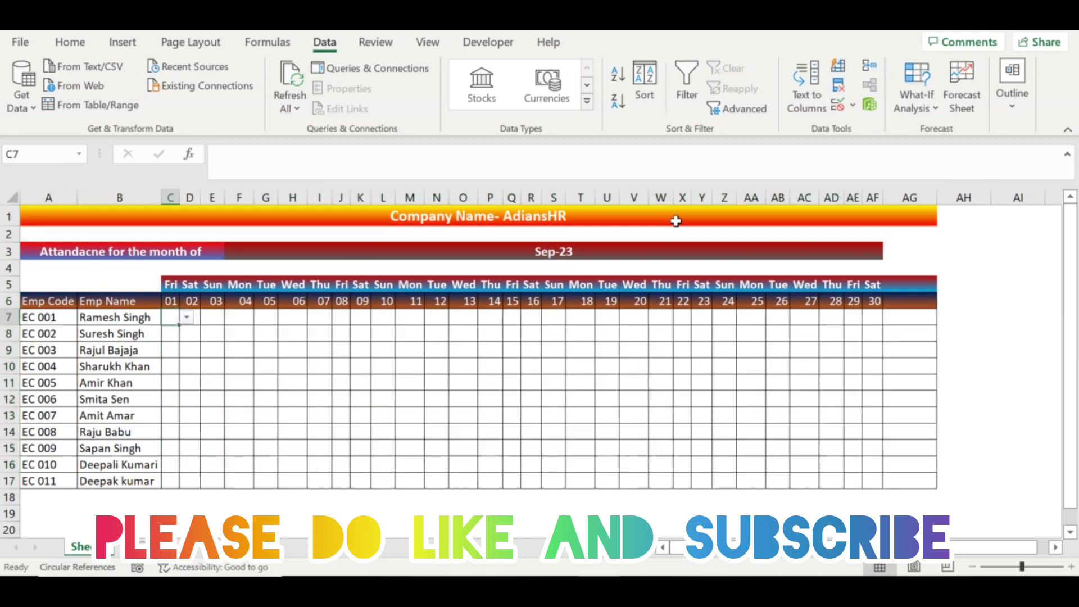
Step: Choose P in C7 for day 01 and paste it across all attendance cells C7:AF17
{"action": "key", "text": "alt+Down"}
{"action": "key", "text": "Down"}
{"action": "key", "text": "Return"}
{"action": "key", "text": "ctrl+c"}
{"action": "key", "text": "shift+Right"}
{"action": "key", "text": "shift+Right"}
{"action": "key", "text": "shift+Right"}
{"action": "key", "text": "shift+Right"}
{"action": "key", "text": "shift+Right"}
{"action": "key", "text": "shift+Right"}
{"action": "key", "text": "shift+Right"}
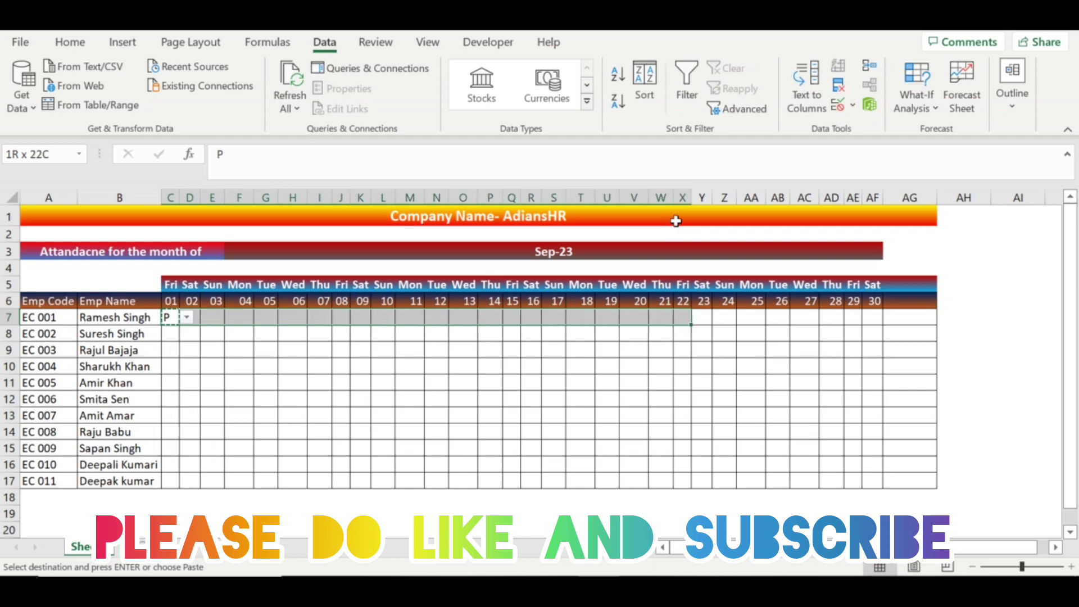
{"action": "key", "text": "shift+Right"}
{"action": "key", "text": "shift+Right"}
{"action": "key", "text": "shift+Right"}
{"action": "key", "text": "shift+Left"}
{"action": "key", "text": "shift+Right"}
{"action": "key", "text": "shift+Right"}
{"action": "key", "text": "shift+Right"}
{"action": "key", "text": "shift+Down"}
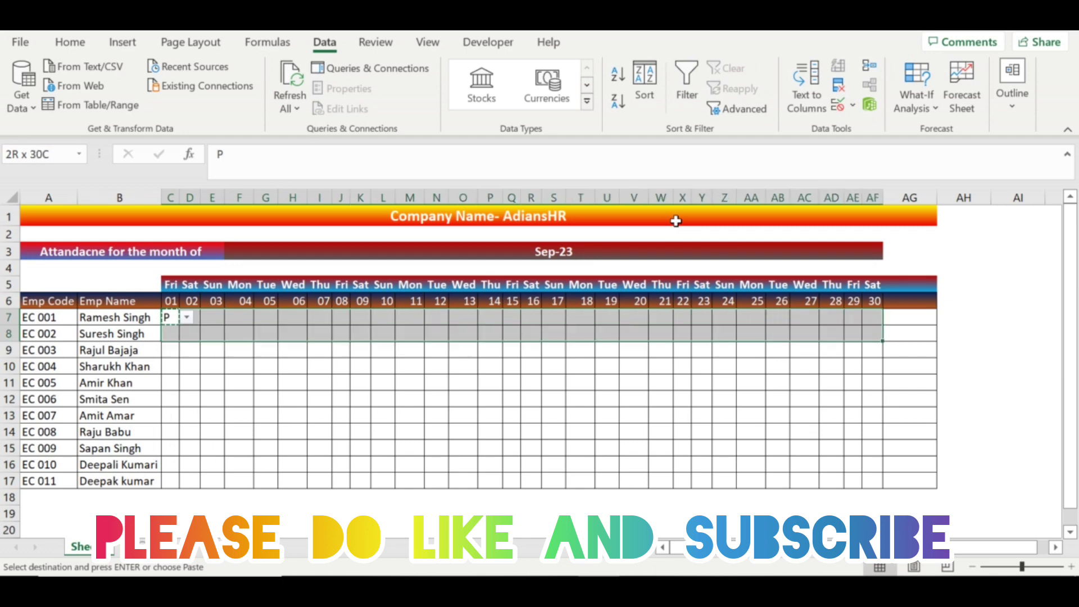
{"action": "key", "text": "shift+Down"}
{"action": "key", "text": "shift+Down"}
{"action": "key", "text": "shift+Down"}
{"action": "key", "text": "shift+Down"}
{"action": "key", "text": "shift+Down"}
{"action": "key", "text": "shift+Down"}
{"action": "key", "text": "shift+Up"}
{"action": "key", "text": "shift+Up"}
{"action": "key", "text": "Return"}
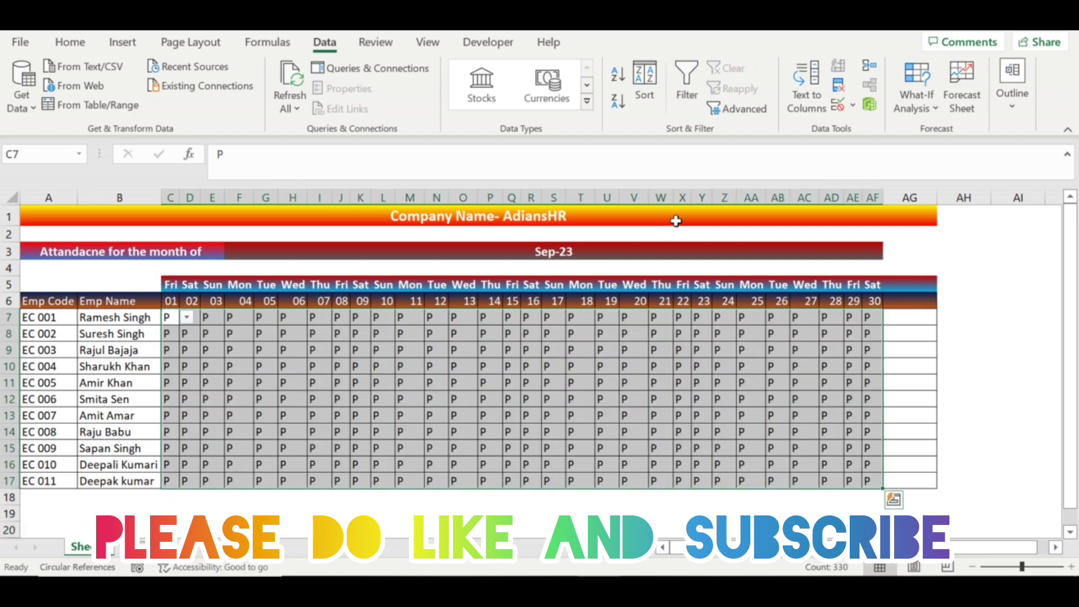
{"action": "key", "text": "Down"}
{"action": "key", "text": "Right"}
{"action": "key", "text": "Right"}
{"action": "key", "text": "Right"}
{"action": "key", "text": "Up"}
{"action": "key", "text": "Up"}
{"action": "key", "text": "Right"}
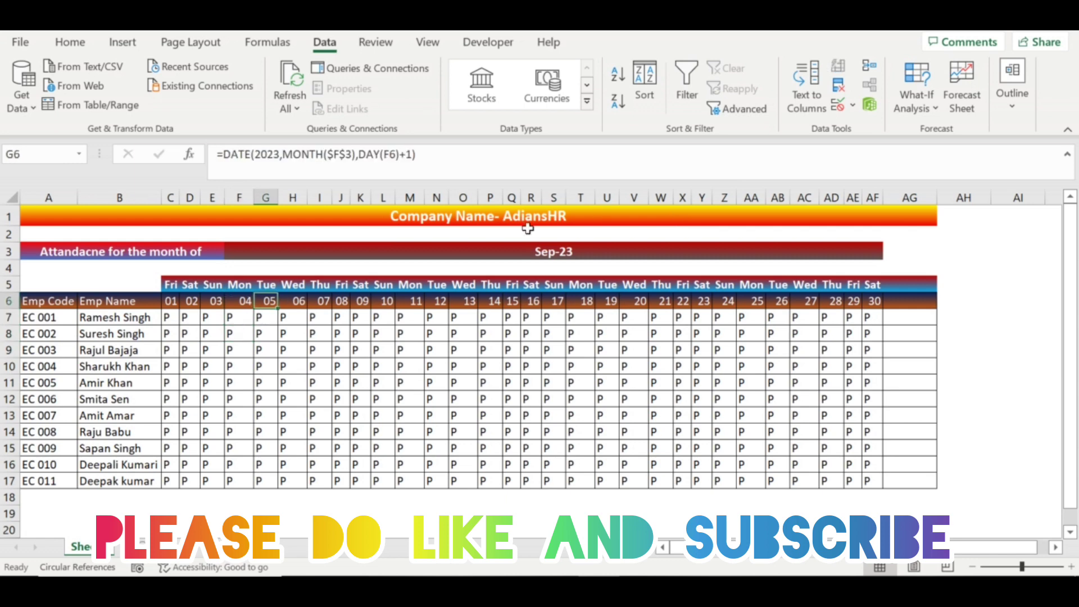
Step: Mark the Sunday 10 column (L) W/O for every employee down to row 17 and autofit it
{"action": "left_click", "coordinate": [379, 285]}
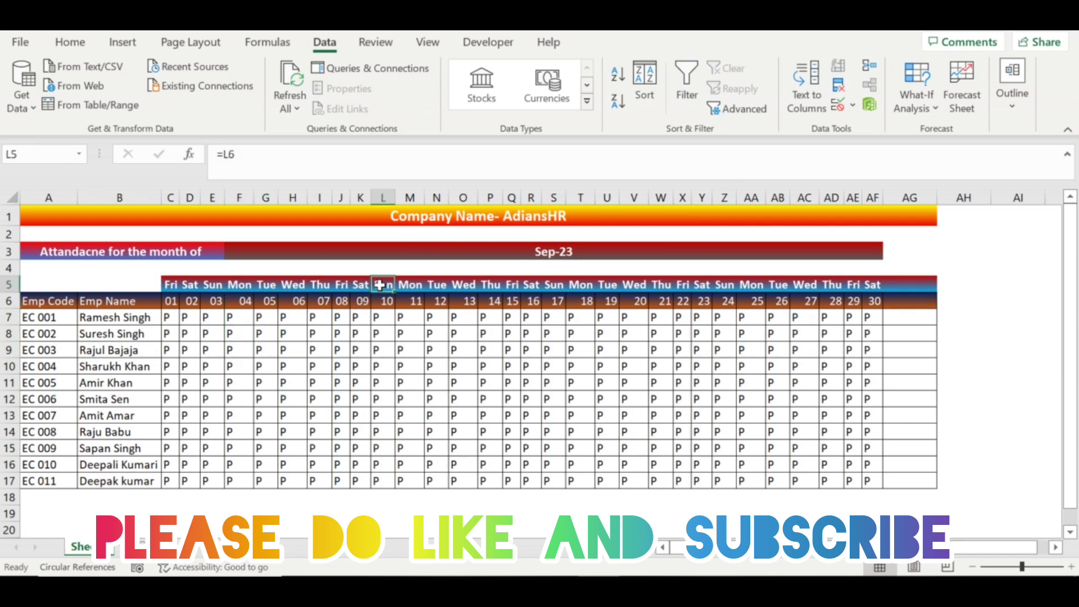
{"action": "key", "text": "Down"}
{"action": "key", "text": "Down"}
{"action": "key", "text": "alt+Down"}
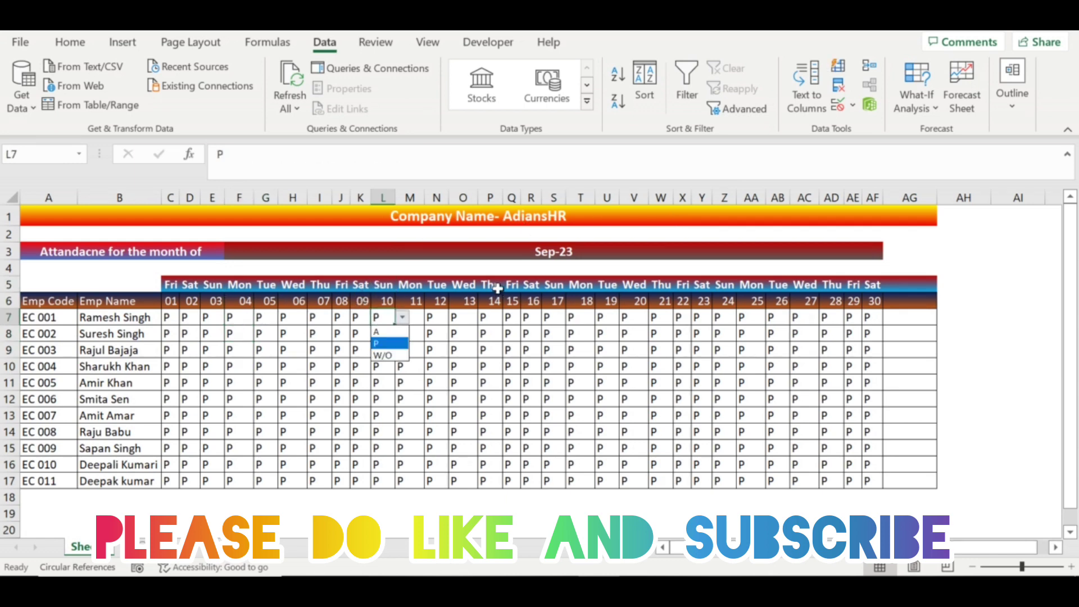
{"action": "key", "text": "Down"}
{"action": "key", "text": "Return"}
{"action": "key", "text": "ctrl+c"}
{"action": "key", "text": "shift+Down"}
{"action": "key", "text": "shift+Down"}
{"action": "key", "text": "shift+Down"}
{"action": "key", "text": "Return"}
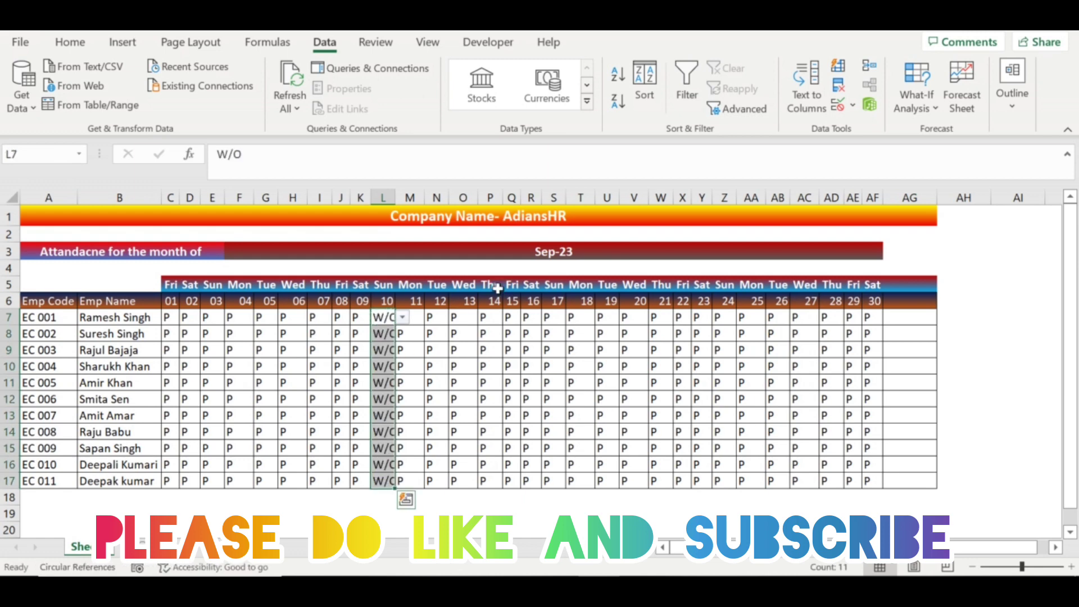
{"action": "key", "text": "alt+h"}
{"action": "key", "text": "o"}
{"action": "key", "text": "i"}
{"action": "key", "text": "Escape"}
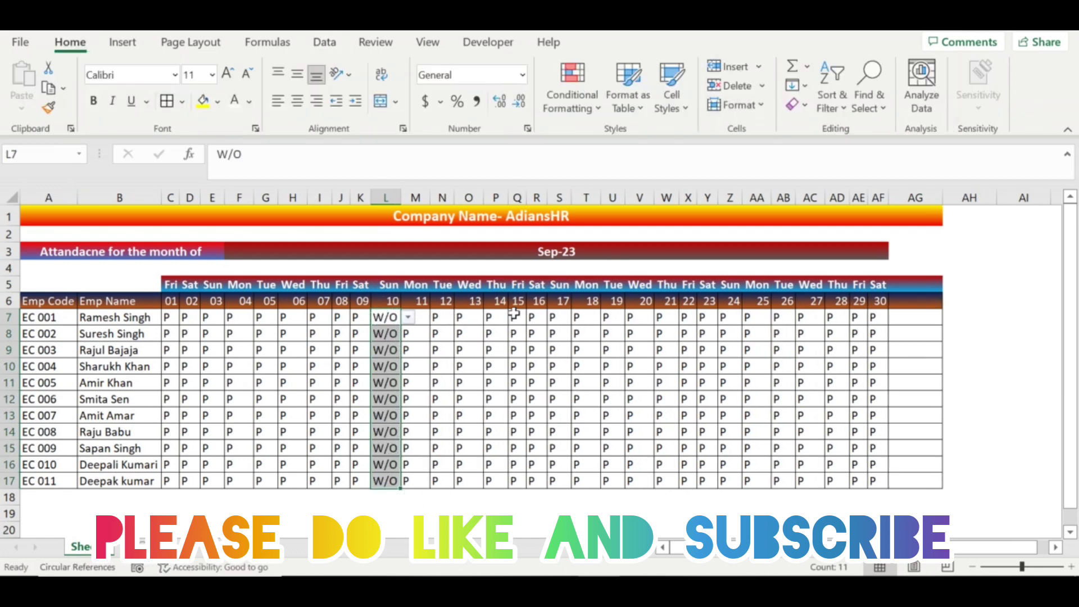
Step: Fill the Sunday 17 column (S) with W/O for all employees and autofit it
{"action": "left_click", "coordinate": [560, 317]}
{"action": "key", "text": "alt+Down"}
{"action": "key", "text": "Down"}
{"action": "key", "text": "Return"}
{"action": "key", "text": "ctrl+c"}
{"action": "key", "text": "ctrl+shift+Down"}
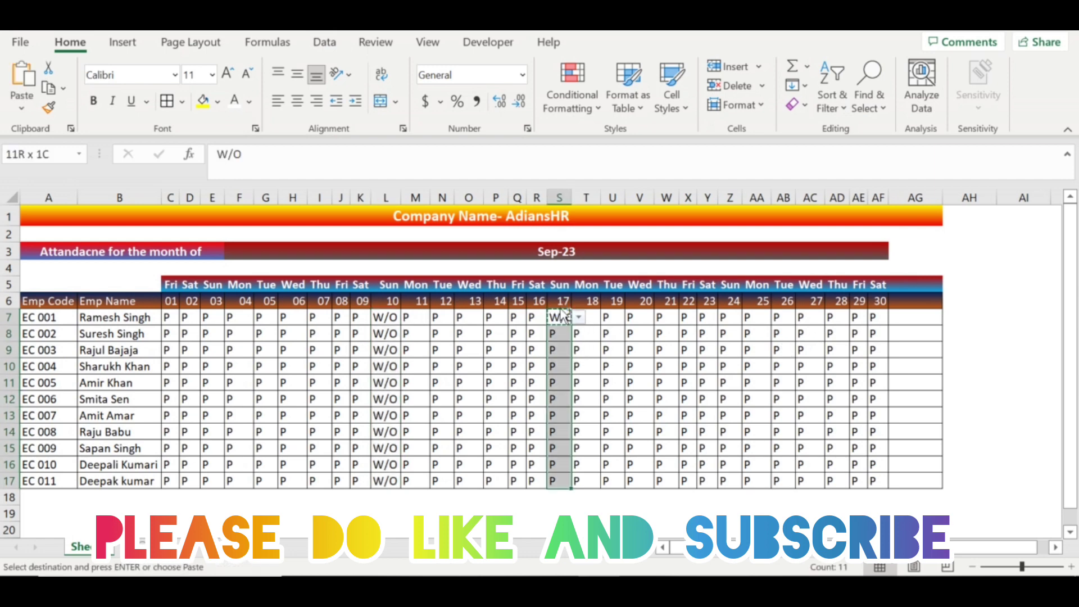
{"action": "key", "text": "Return"}
{"action": "key", "text": "alt+h"}
{"action": "key", "text": "o"}
{"action": "key", "text": "i"}
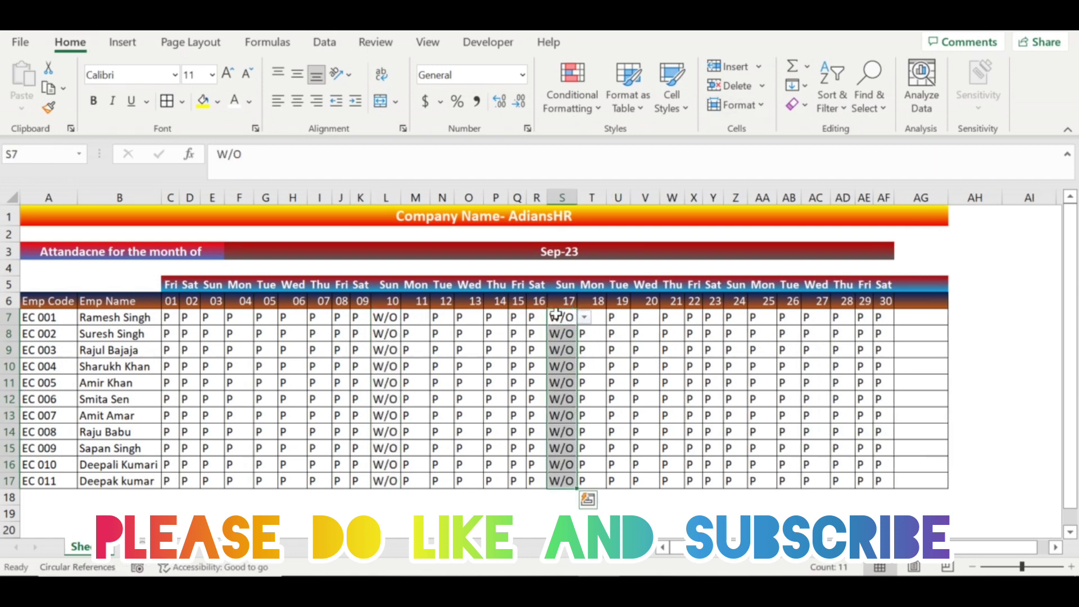
Step: Fill the Sunday 24 column (Z) with W/O for all employees and autofit it
{"action": "left_click", "coordinate": [730, 318]}
{"action": "key", "text": "alt+Down"}
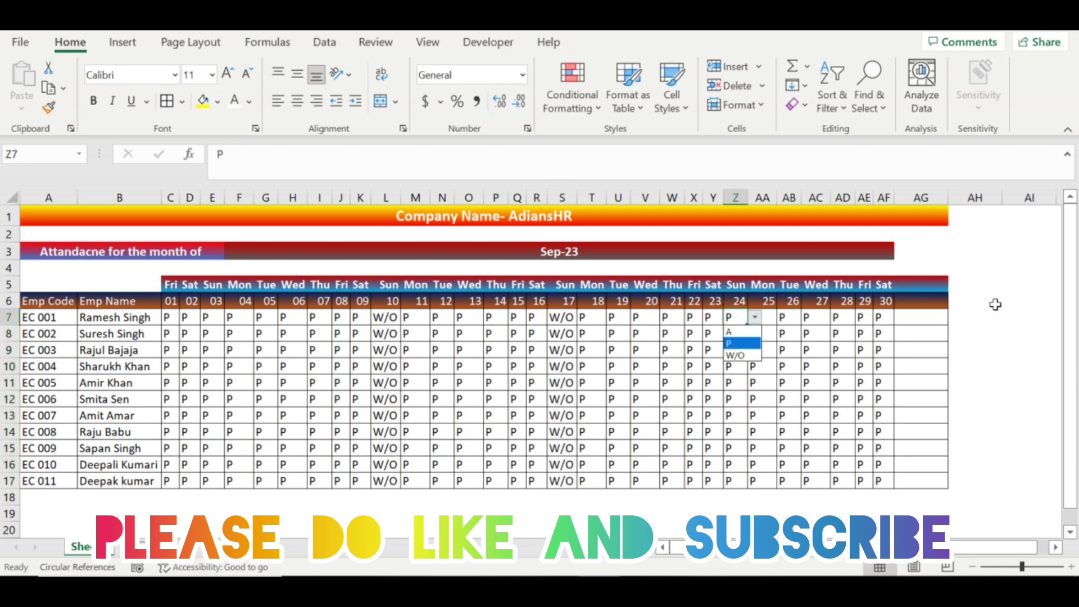
{"action": "key", "text": "Down"}
{"action": "key", "text": "Return"}
{"action": "key", "text": "ctrl+c"}
{"action": "key", "text": "ctrl+shift+Down"}
{"action": "key", "text": "Return"}
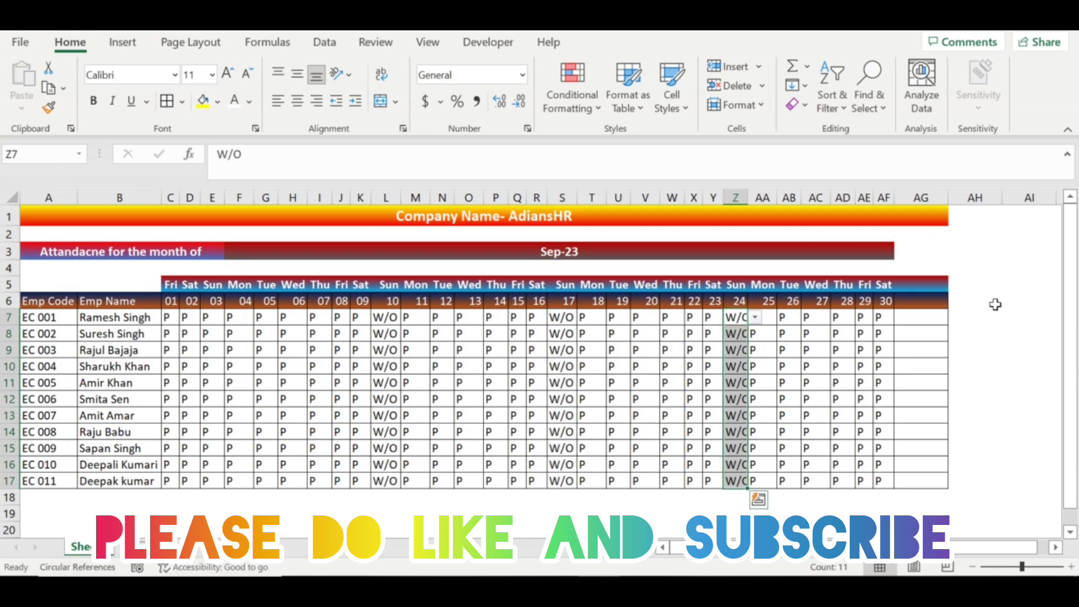
{"action": "key", "text": "alt+h"}
{"action": "key", "text": "o"}
{"action": "key", "text": "i"}
{"action": "key", "text": "shift+BackSpace"}
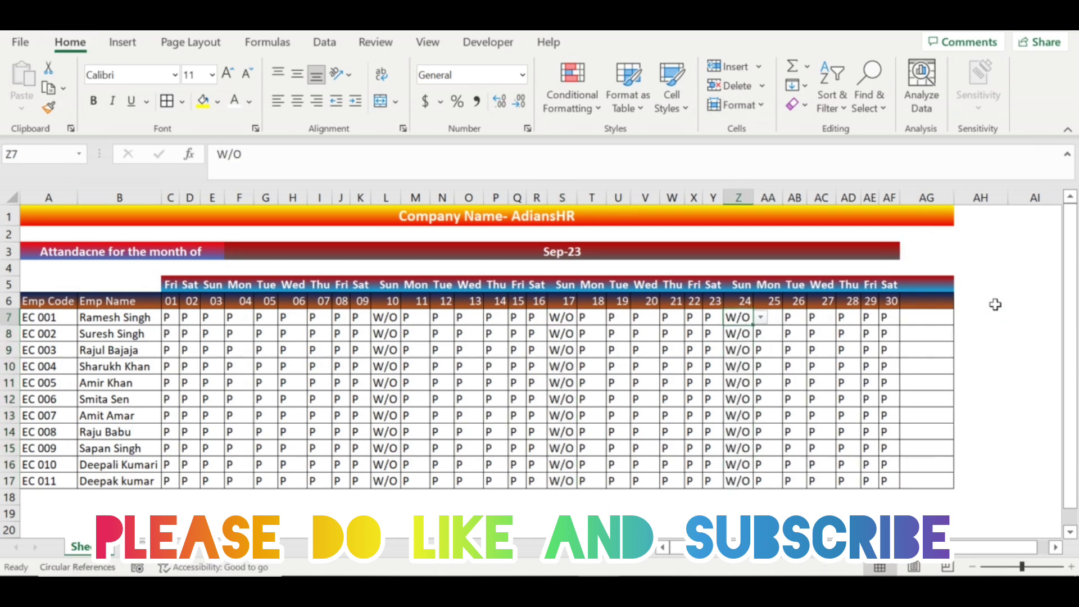
Step: Fill the Sunday 03 column (E) with W/O for all employees and autofit it
{"action": "key", "text": "Left"}
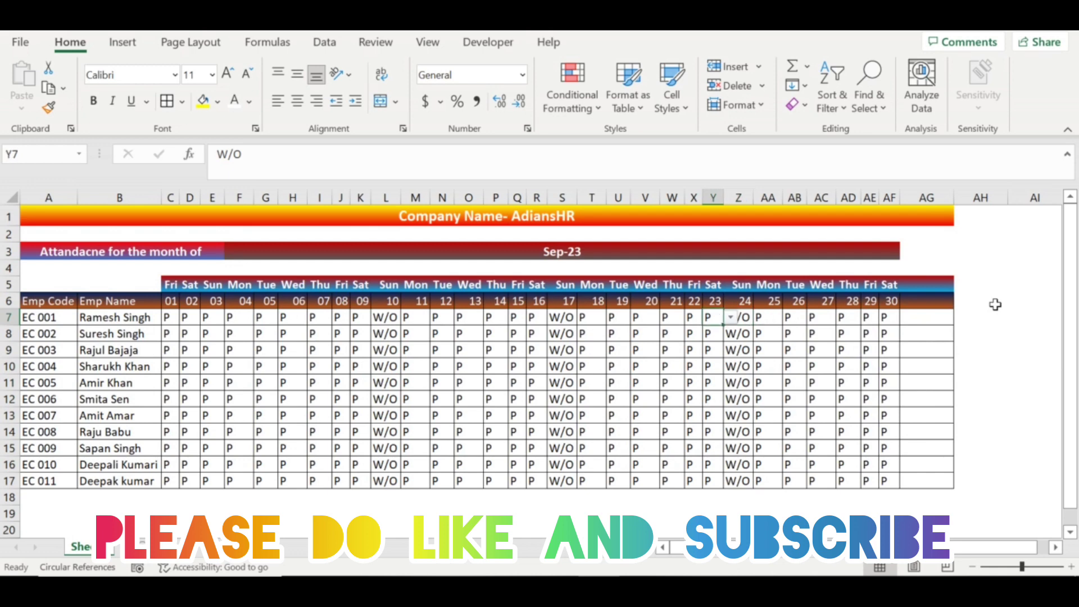
{"action": "key", "text": "Left"}
{"action": "key", "text": "Left"}
{"action": "key", "text": "Left"}
{"action": "key", "text": "Left"}
{"action": "key", "text": "Left"}
{"action": "key", "text": "Left"}
{"action": "key", "text": "Left"}
{"action": "key", "text": "Left"}
{"action": "key", "text": "Left"}
{"action": "key", "text": "Left"}
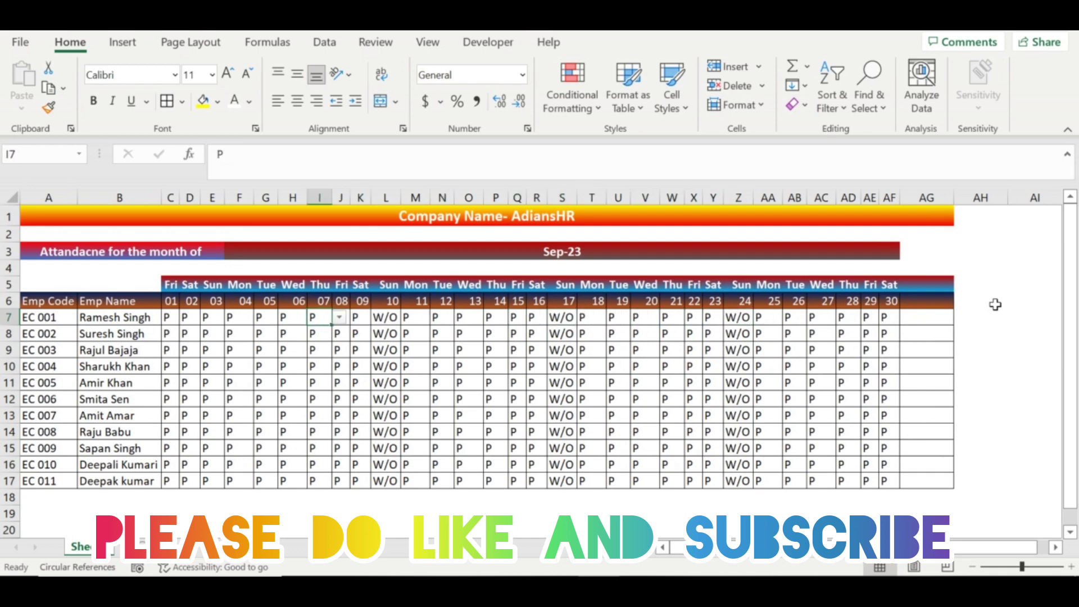
{"action": "key", "text": "Left"}
{"action": "key", "text": "Left"}
{"action": "key", "text": "Left"}
{"action": "key", "text": "alt+Down"}
{"action": "key", "text": "Down"}
{"action": "key", "text": "Return"}
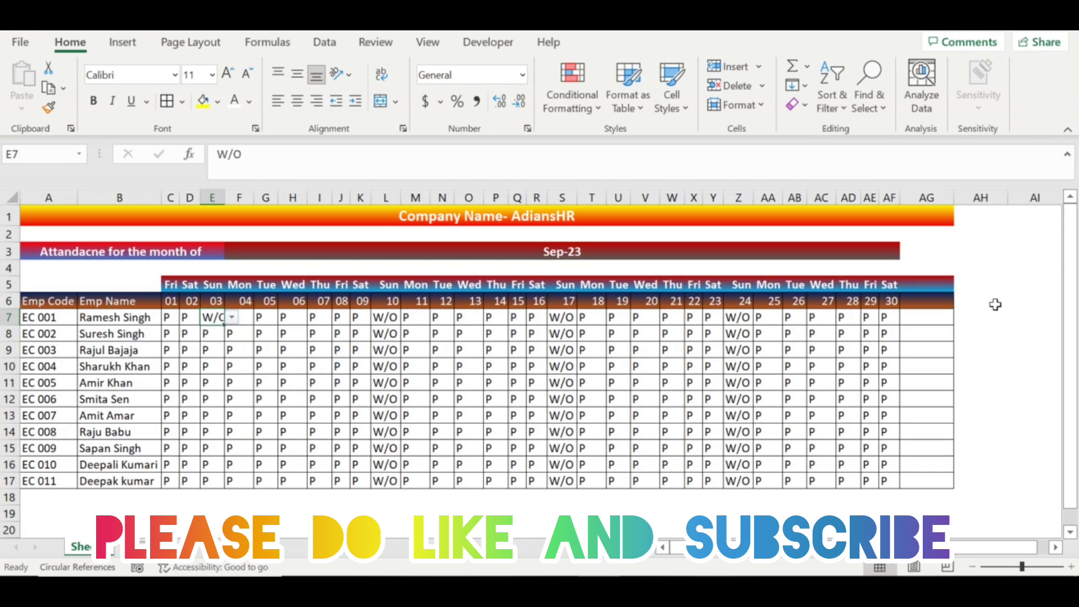
{"action": "key", "text": "ctrl+c"}
{"action": "key", "text": "ctrl+shift+Down"}
{"action": "key", "text": "ctrl+v"}
{"action": "key", "text": "Escape"}
{"action": "key", "text": "alt+h"}
{"action": "key", "text": "o"}
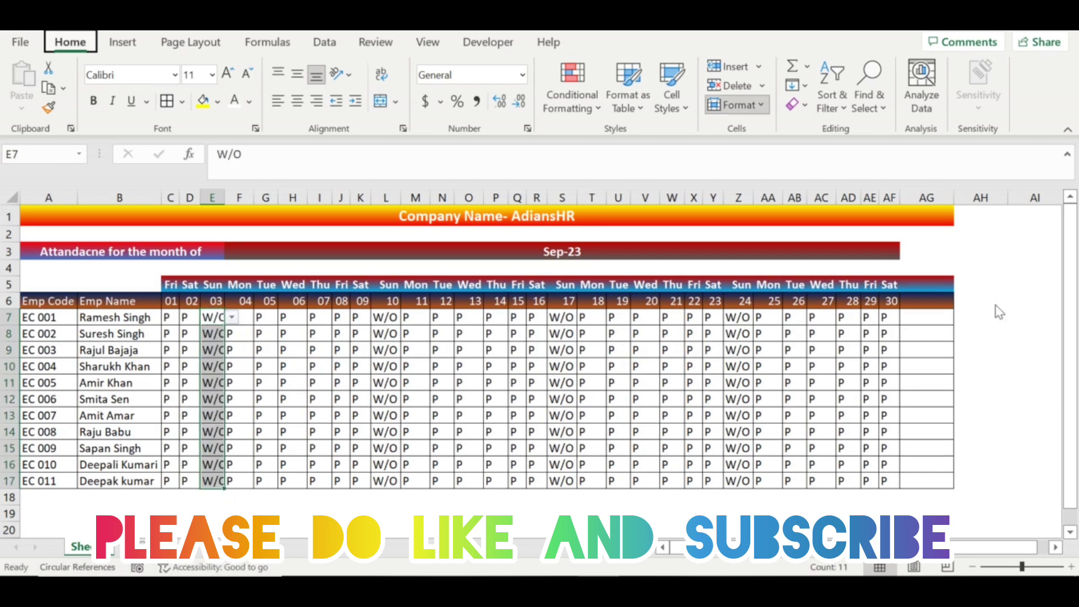
{"action": "key", "text": "i"}
{"action": "key", "text": "Right"}
{"action": "key", "text": "Left"}
{"action": "key", "text": "Left"}
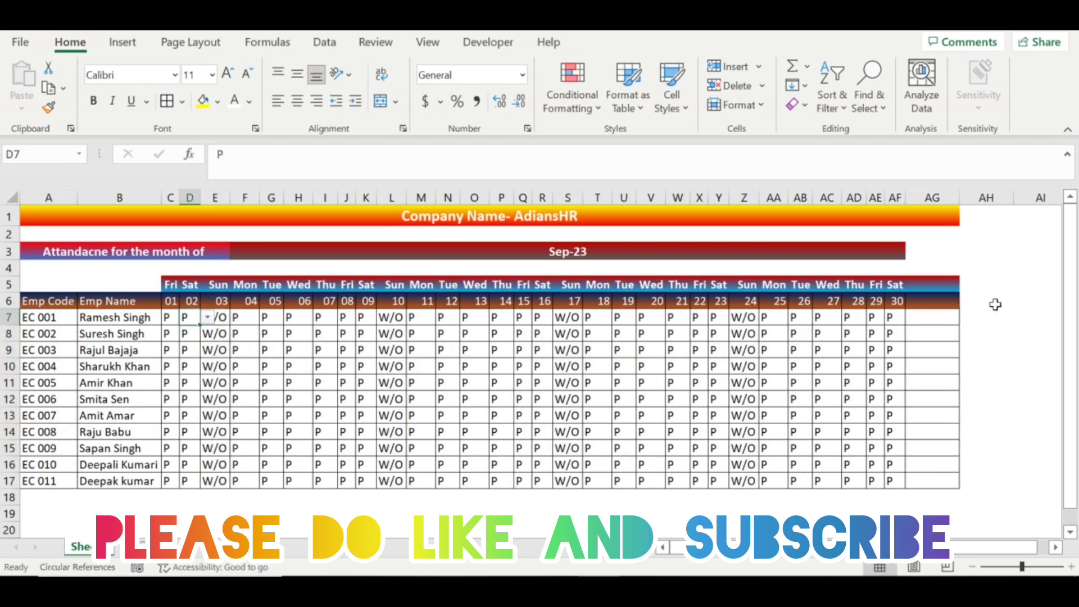
{"action": "key", "text": "Left"}
{"action": "key", "text": "Right"}
{"action": "key", "text": "Right"}
{"action": "key", "text": "Right"}
{"action": "key", "text": "Right"}
{"action": "key", "text": "Right"}
{"action": "key", "text": "alt+Down"}
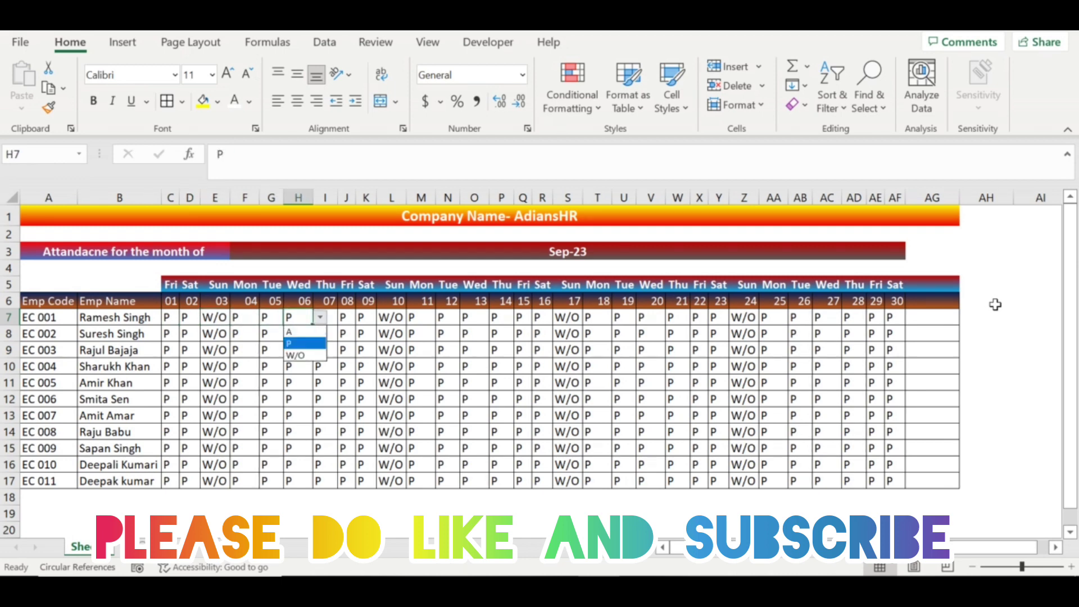
{"action": "key", "text": "Down"}
{"action": "key", "text": "Return"}
{"action": "key", "text": "Down"}
{"action": "key", "text": "Down"}
{"action": "key", "text": "Down"}
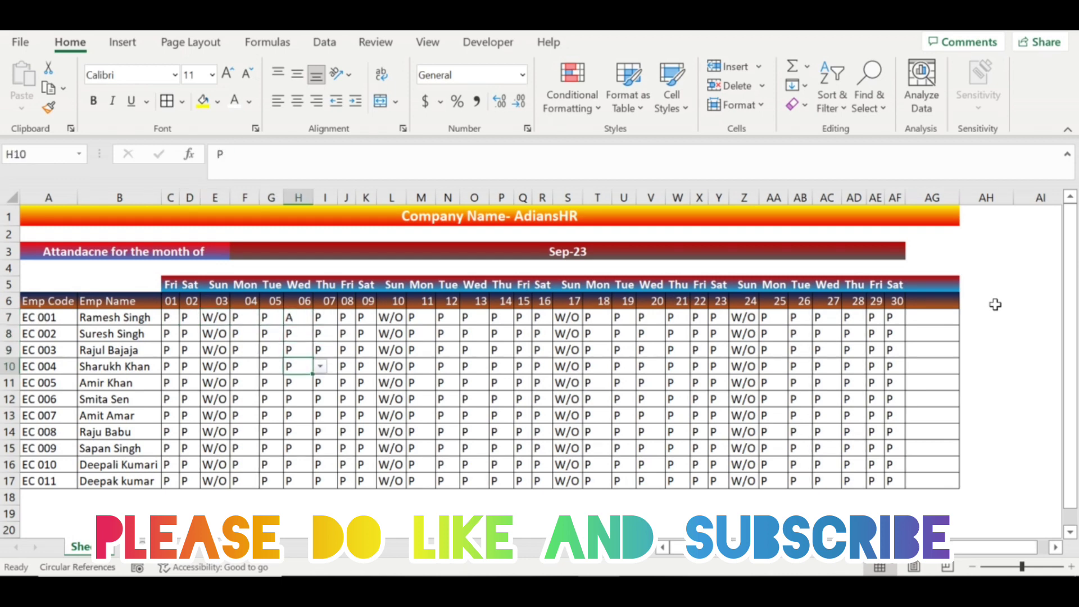
{"action": "key", "text": "Down"}
{"action": "key", "text": "alt+Down"}
{"action": "key", "text": "Down"}
{"action": "key", "text": "Up"}
{"action": "key", "text": "Up"}
{"action": "key", "text": "Return"}
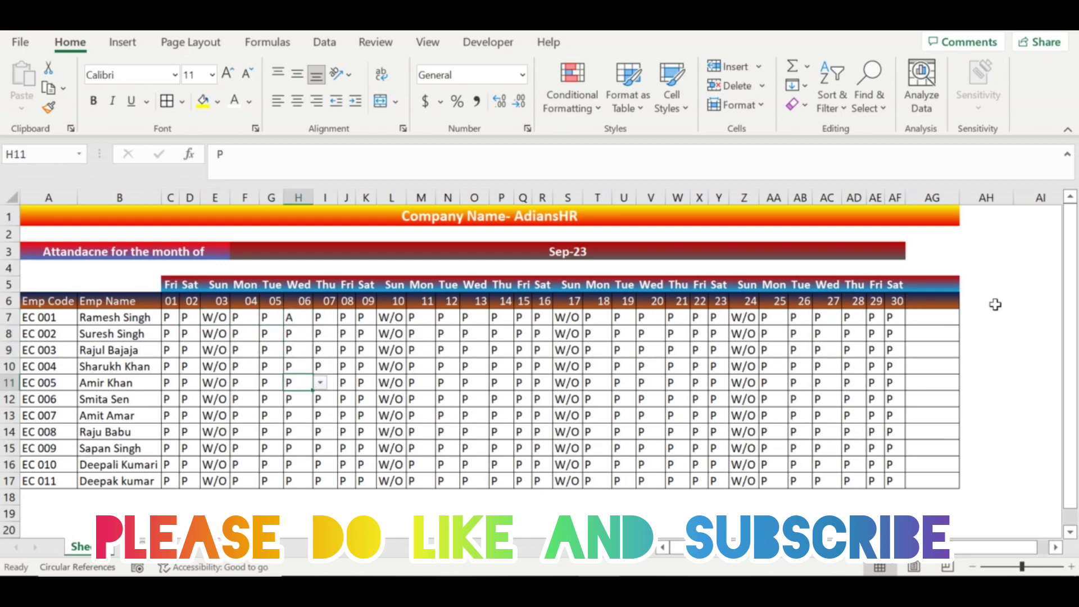
{"action": "key", "text": "Down"}
{"action": "key", "text": "Down"}
{"action": "key", "text": "Down"}
{"action": "key", "text": "Down"}
{"action": "key", "text": "alt+Down"}
{"action": "key", "text": "Up"}
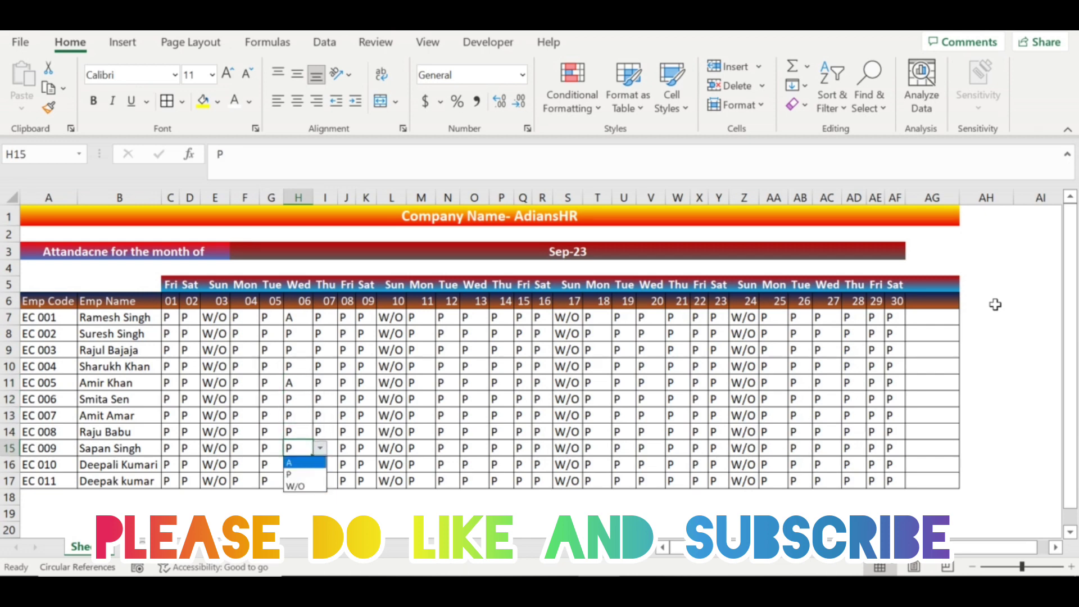
{"action": "key", "text": "Return"}
{"action": "left_click", "coordinate": [652, 382]}
{"action": "key", "text": "alt+Down"}
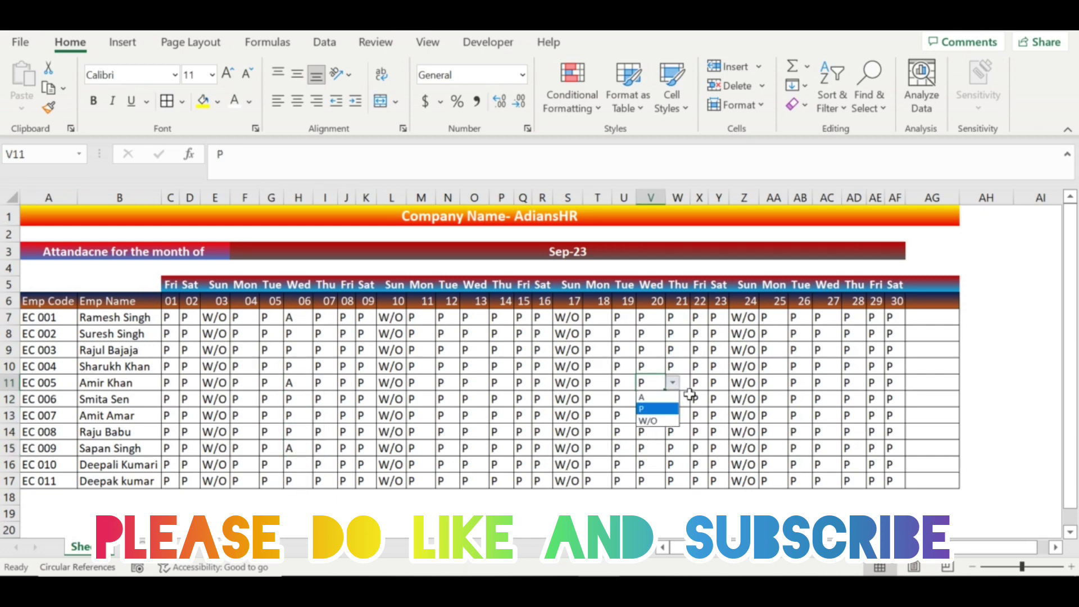
{"action": "key", "text": "Up"}
{"action": "key", "text": "Return"}
{"action": "key", "text": "Down"}
{"action": "key", "text": "Right"}
{"action": "key", "text": "Right"}
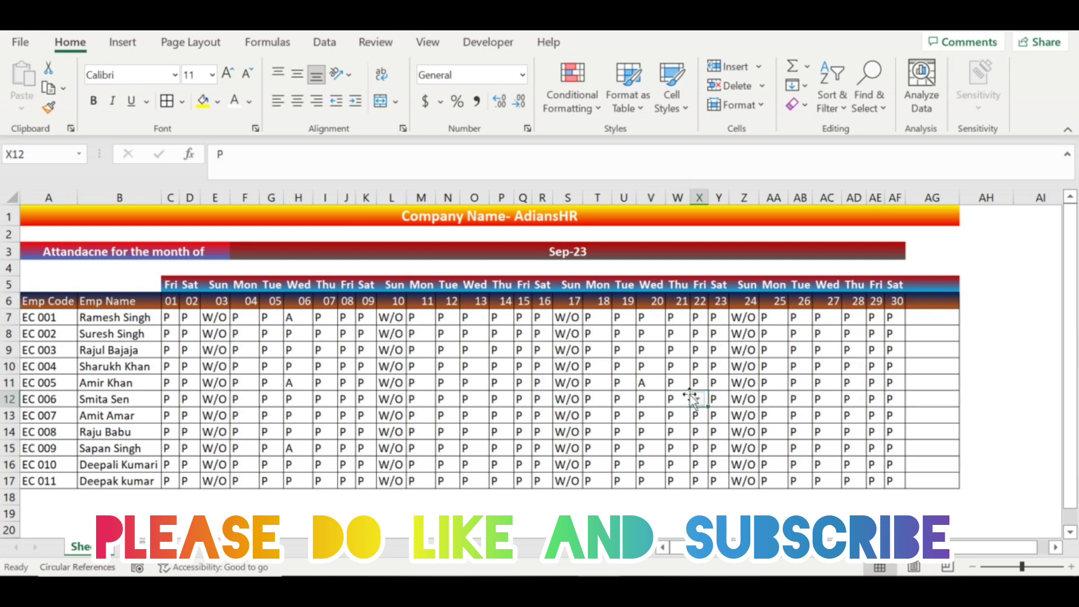
{"action": "key", "text": "Right"}
{"action": "key", "text": "Right"}
{"action": "key", "text": "Right"}
{"action": "key", "text": "alt+Down"}
{"action": "key", "text": "Down"}
{"action": "key", "text": "Up"}
{"action": "key", "text": "Up"}
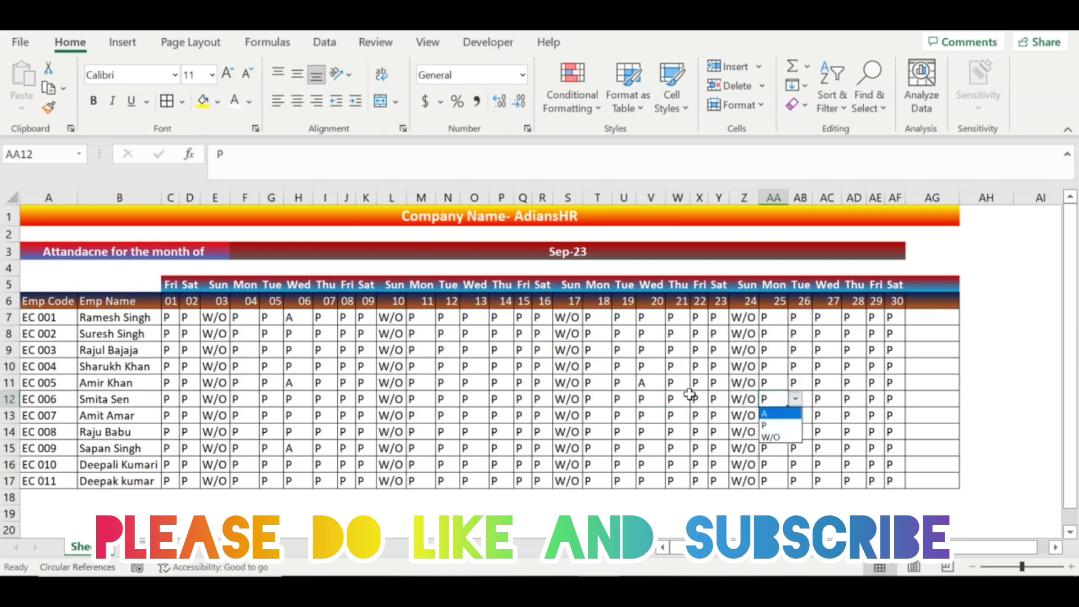
{"action": "key", "text": "Return"}
Step: Inspect the last date header formula and switch the month in F3 to August 2023
{"action": "left_click", "coordinate": [396, 322]}
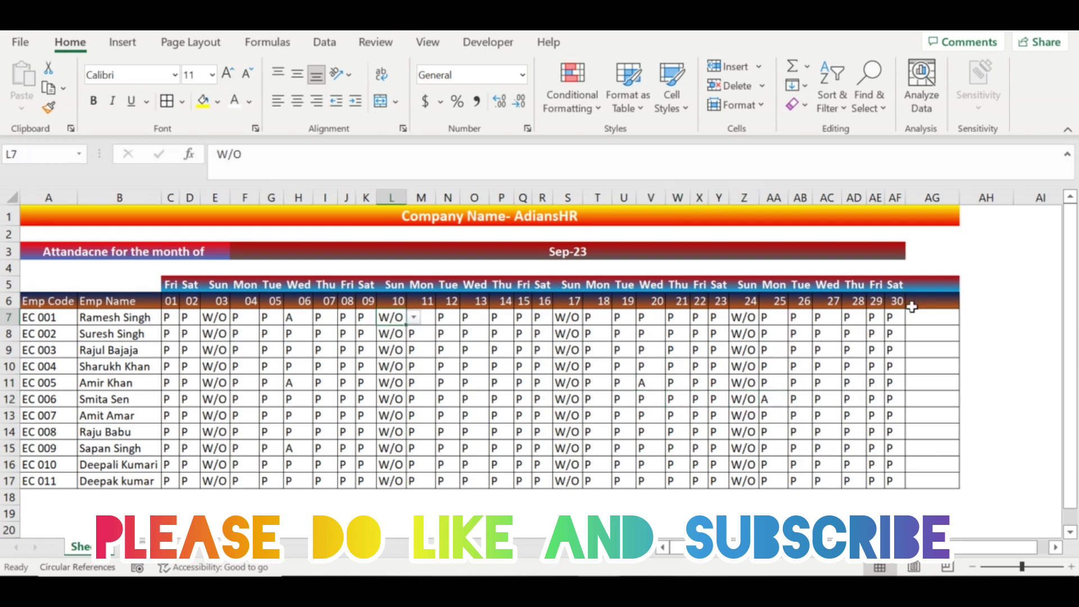
{"action": "left_click", "coordinate": [930, 303]}
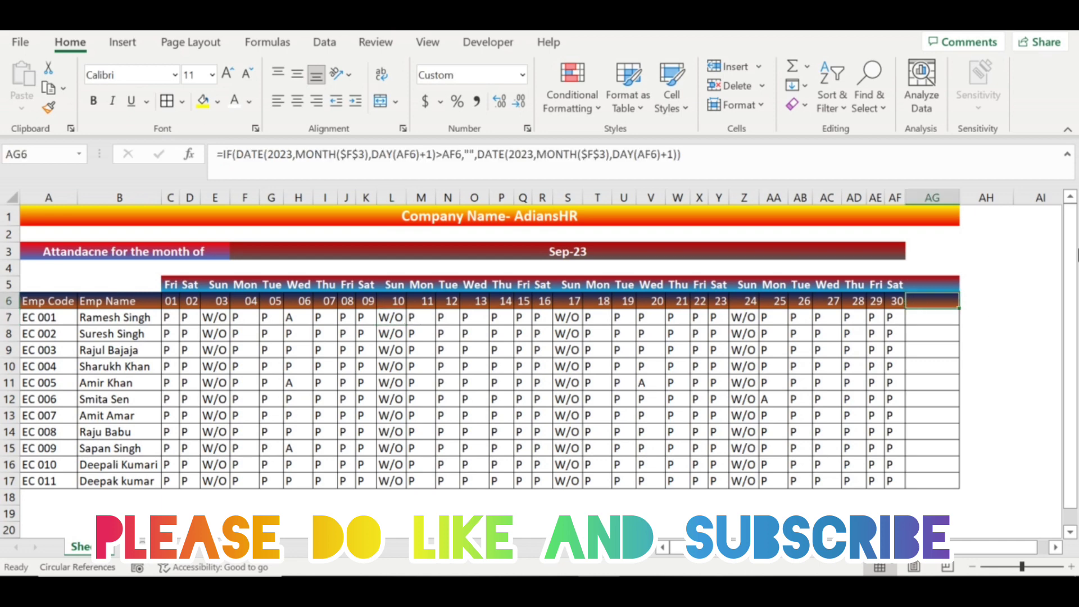
{"action": "left_click", "coordinate": [565, 251]}
{"action": "key", "text": "F2"}
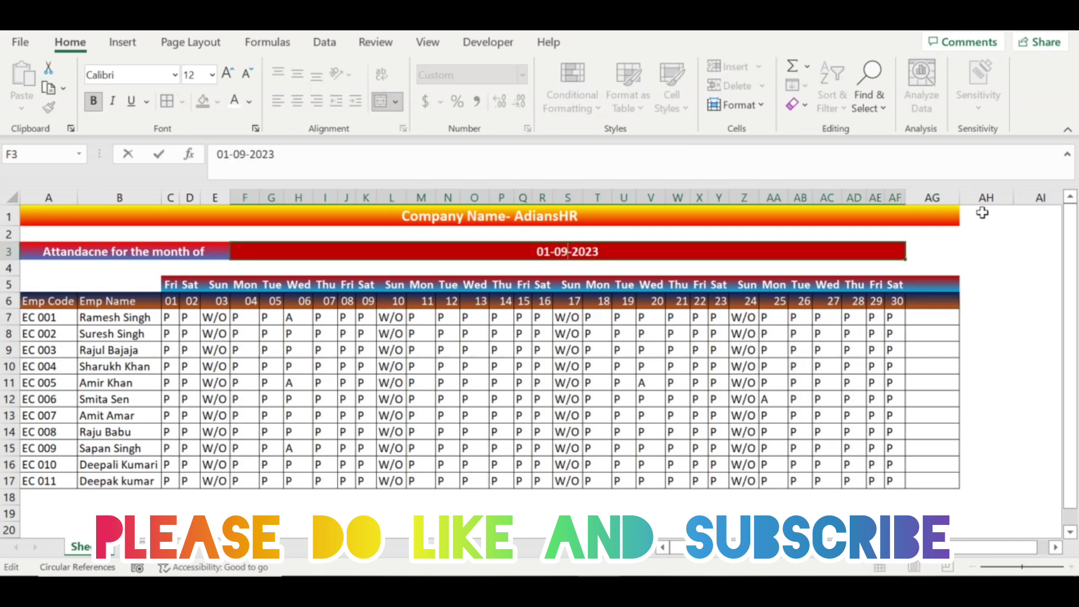
{"action": "key", "text": "Return"}
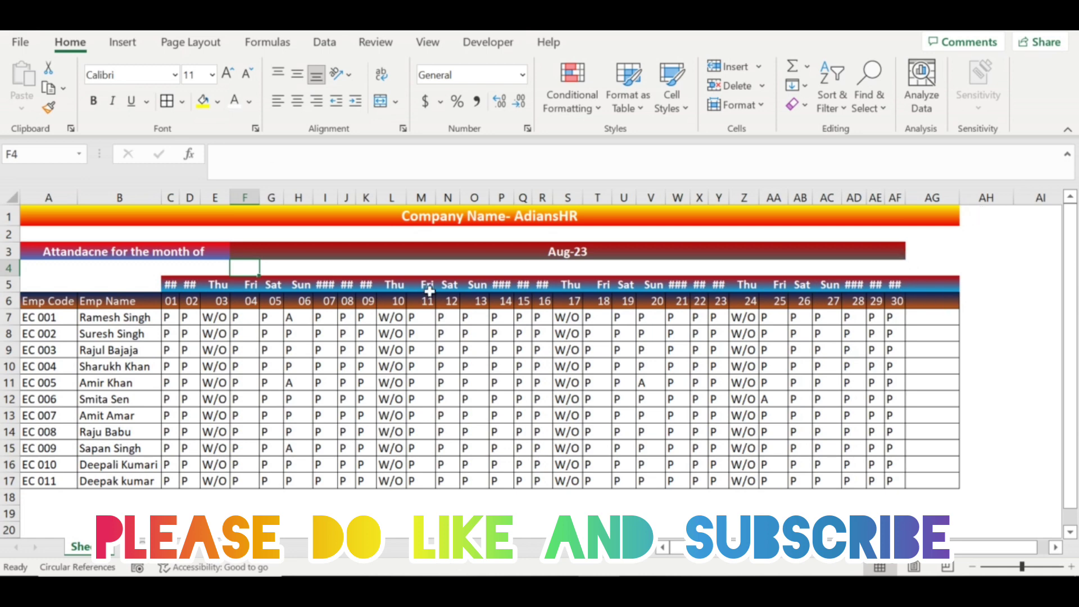
Step: Autofit day columns C through AG so weekday names show, and check the day 14 formula
{"action": "left_click_drag", "start_coordinate": [171, 198], "coordinate": [271, 197]}
{"action": "left_click_drag", "start_coordinate": [620, 226], "coordinate": [883, 218]}
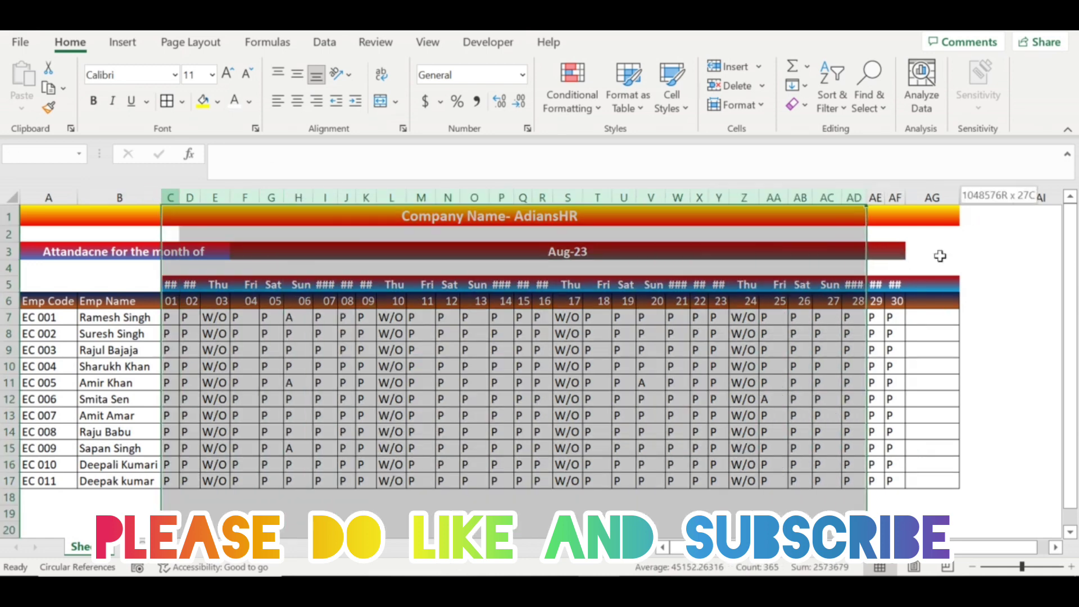
{"action": "double_click", "coordinate": [887, 197]}
{"action": "left_click", "coordinate": [504, 302]}
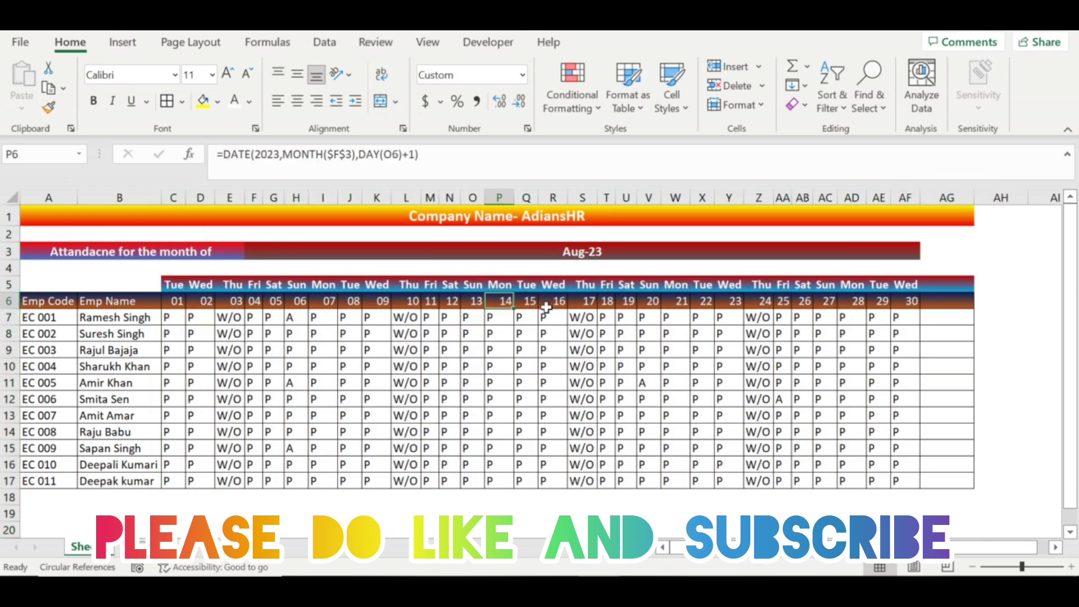
{"action": "left_click", "coordinate": [905, 317]}
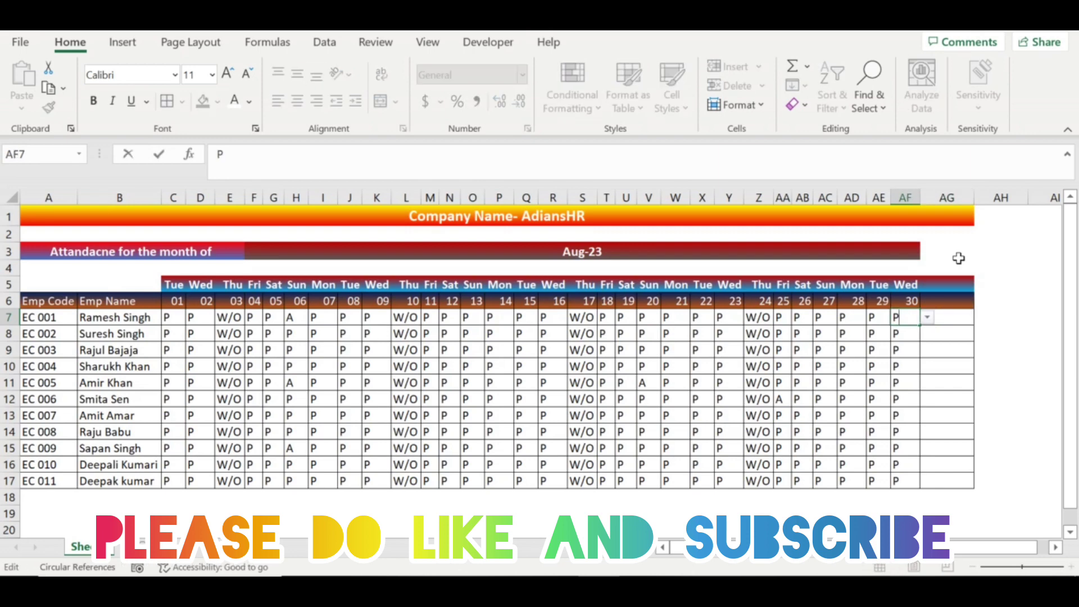
Step: Change the month in F3 to October (01-10-2023) to test the headers
{"action": "key", "text": "Left"}
{"action": "key", "text": "Up"}
{"action": "key", "text": "Right"}
{"action": "key", "text": "Right"}
{"action": "key", "text": "F2"}
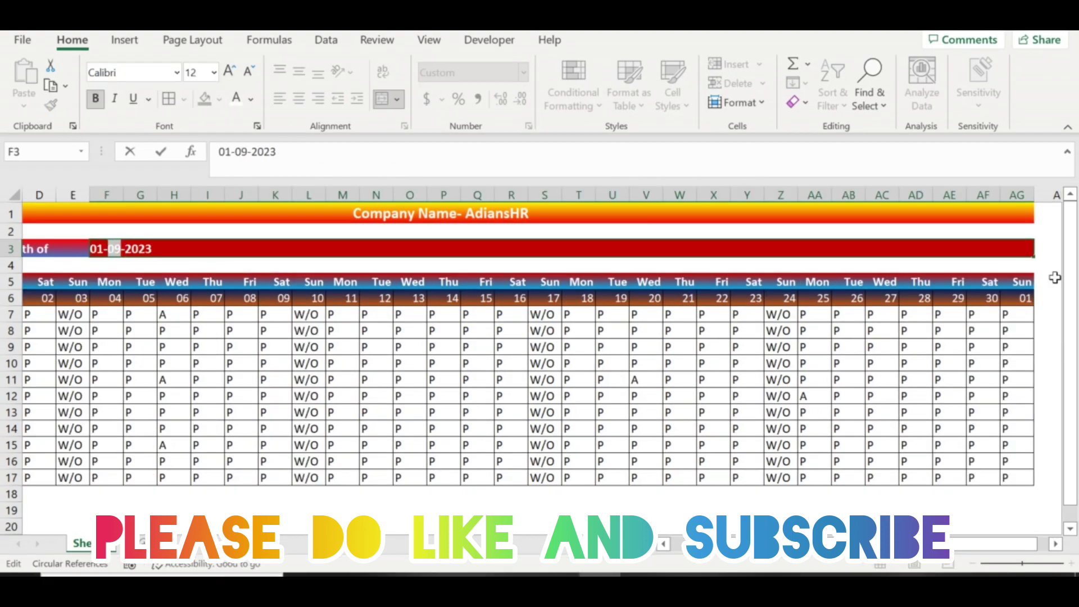
{"action": "type", "text": "1-1"}
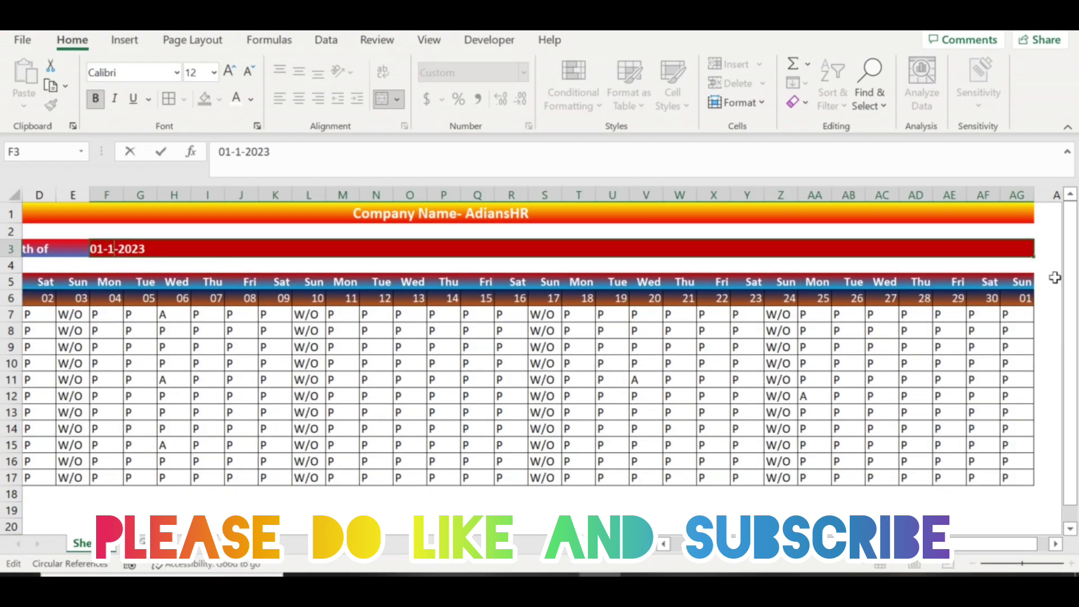
{"action": "type", "text": "0"}
{"action": "key", "text": "Return"}
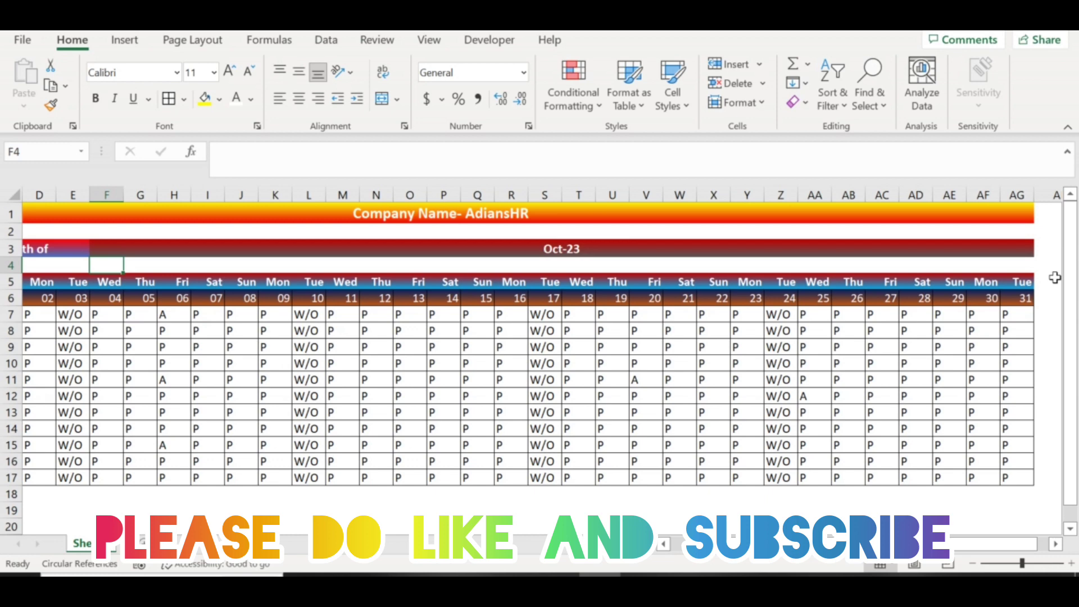
Step: Set F3 back to 01-09-2023 so the headers show September
{"action": "key", "text": "Up"}
{"action": "key", "text": "F2"}
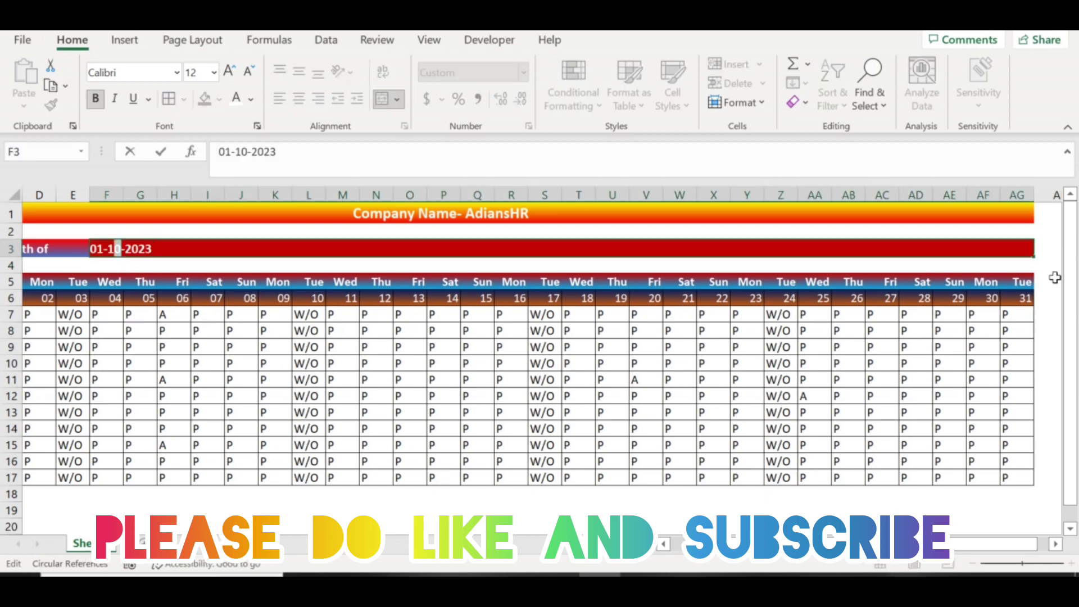
{"action": "key", "text": "BackSpace"}
{"action": "key", "text": "BackSpace"}
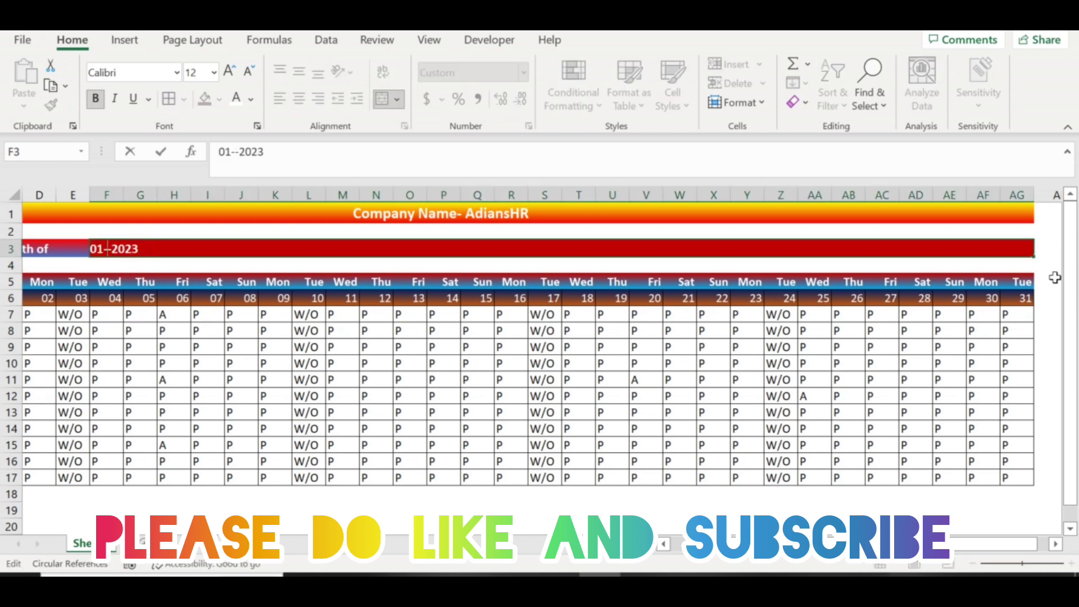
{"action": "type", "text": "09"}
{"action": "key", "text": "Return"}
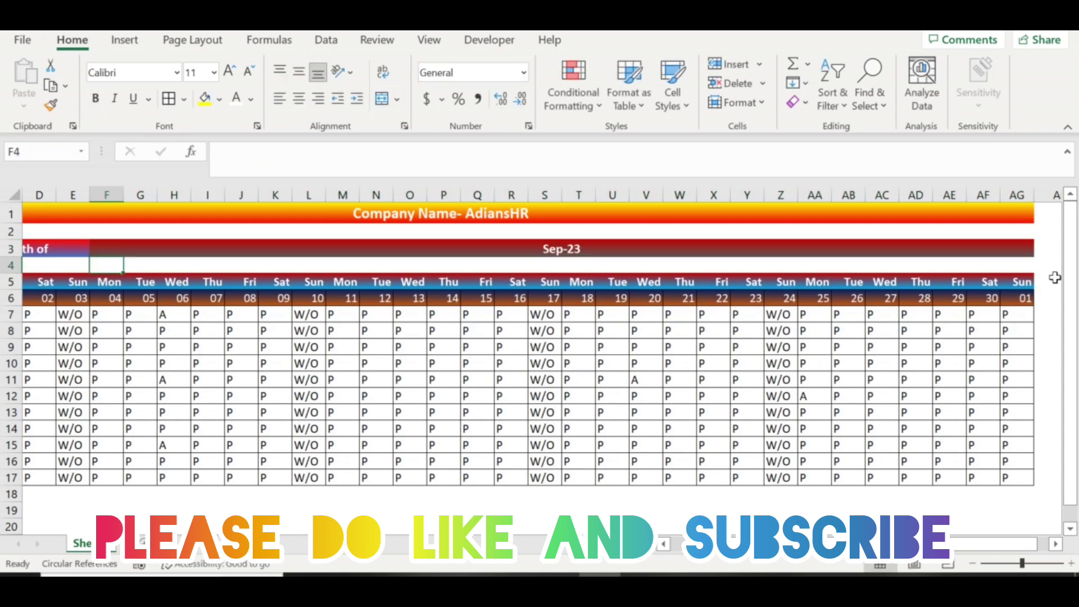
{"action": "left_click", "coordinate": [983, 298]}
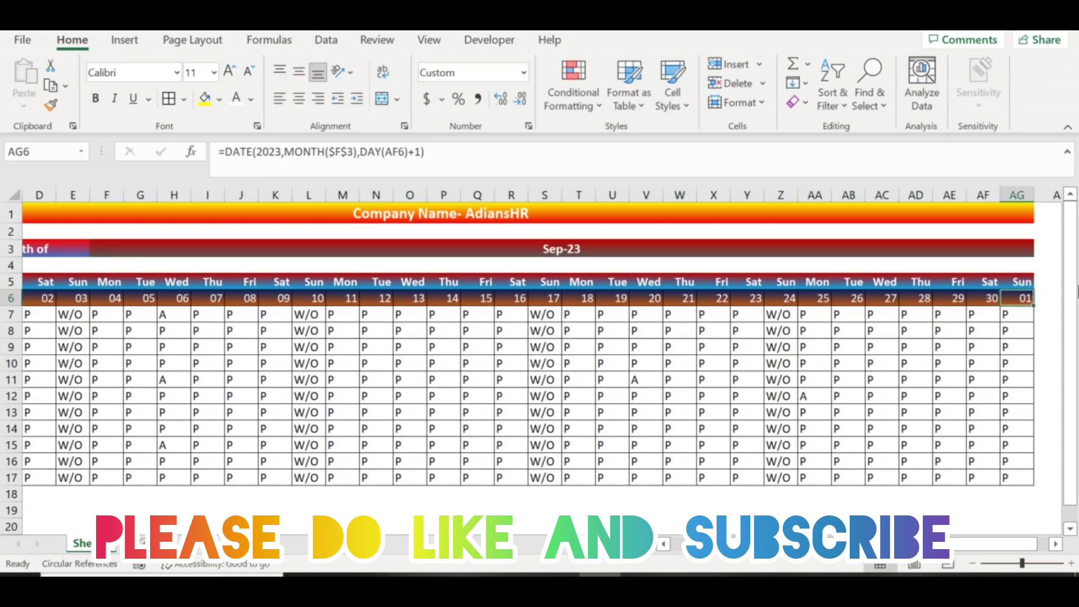
Step: Enter =IF(OR(MONTH(F3)=1,…,MONTH(F3)=12),31,"") in AG6 so it shows 31 only for 31-day months
{"action": "type", "text": "="}
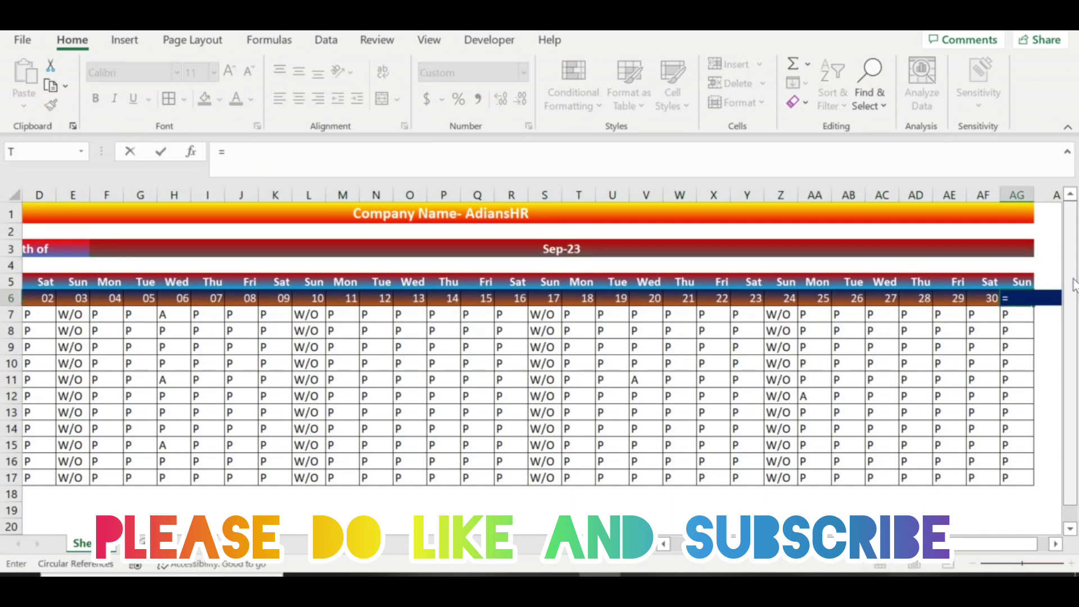
{"action": "type", "text": "if"}
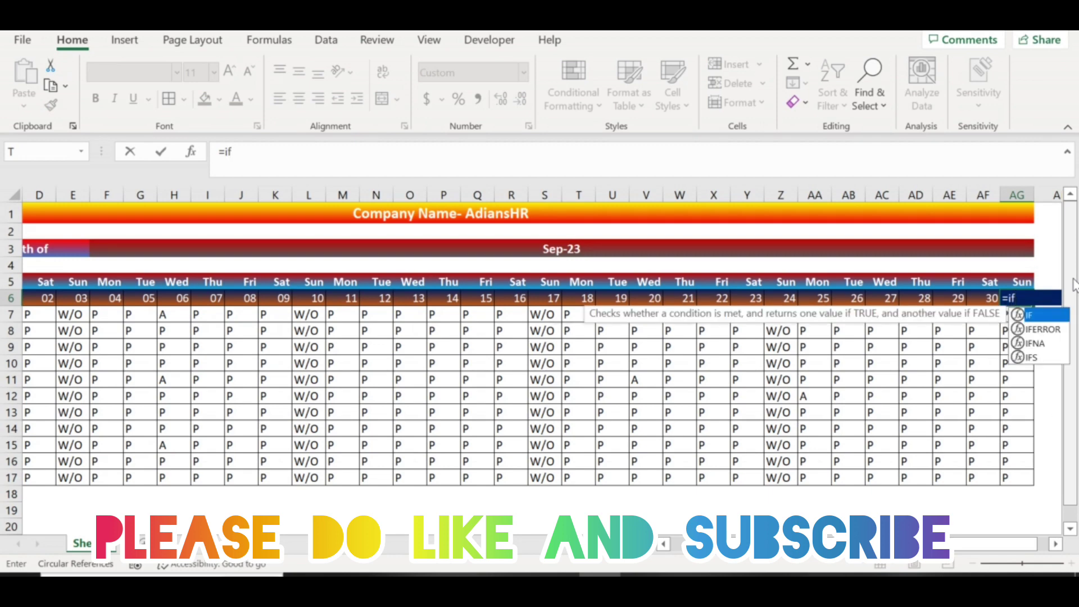
{"action": "type", "text": "(or"}
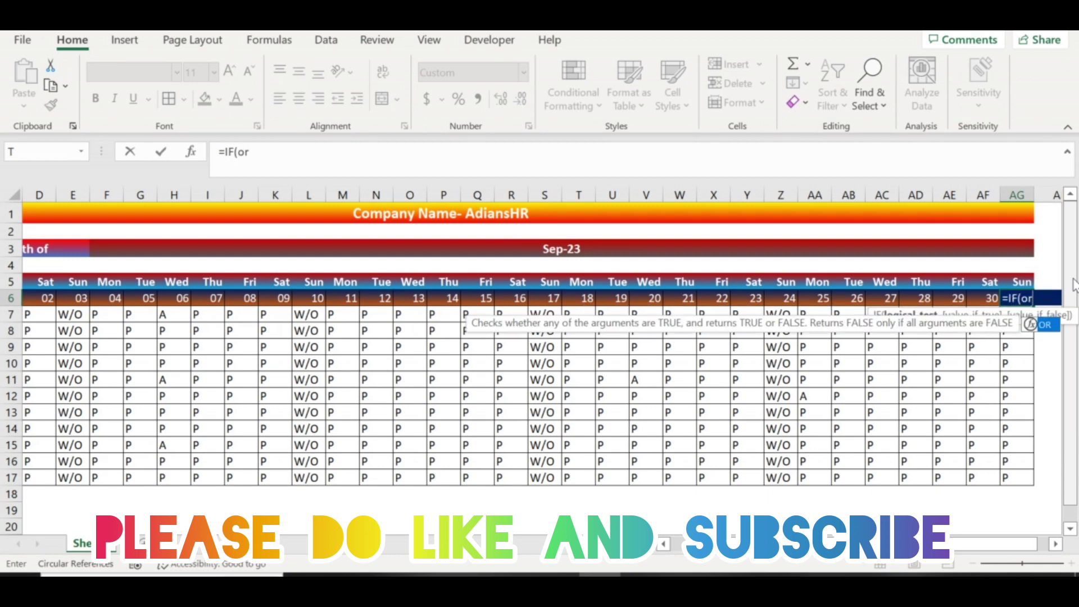
{"action": "type", "text": "(m"}
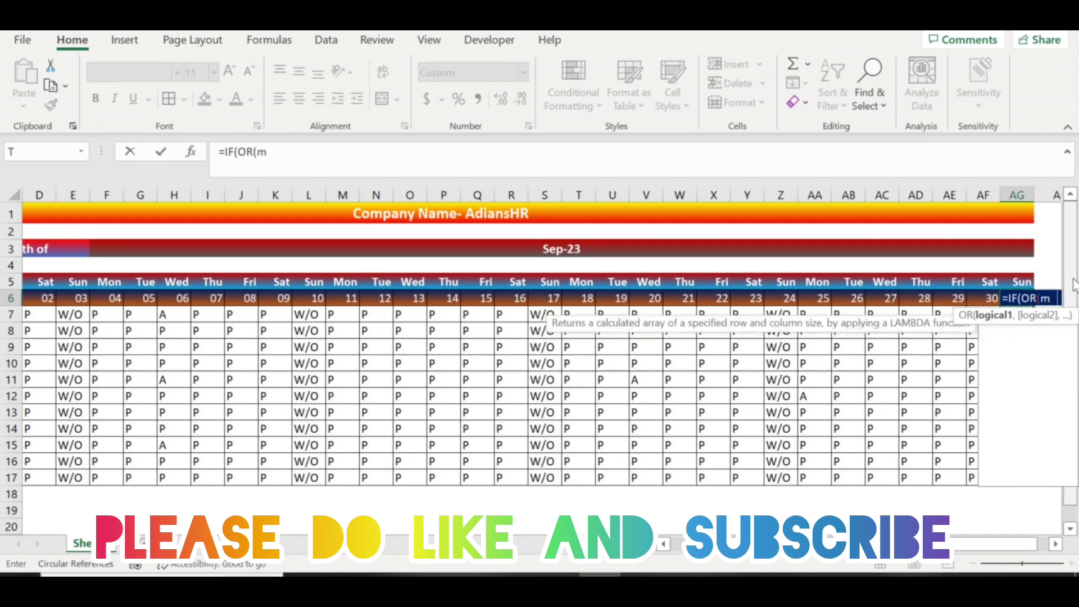
{"action": "type", "text": "ont"}
{"action": "key", "text": "Tab"}
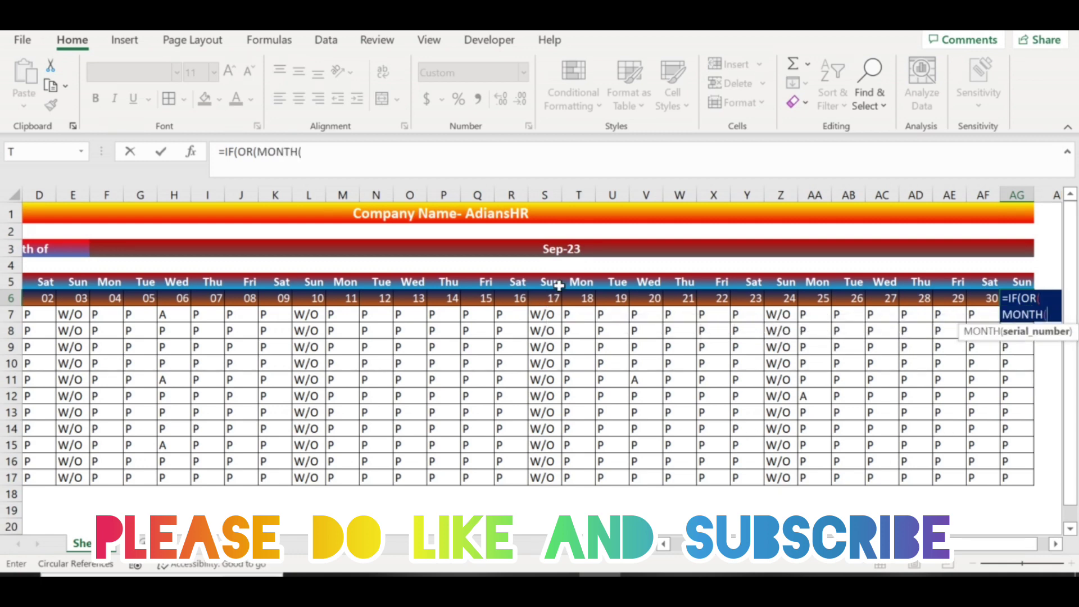
{"action": "left_click", "coordinate": [566, 250]}
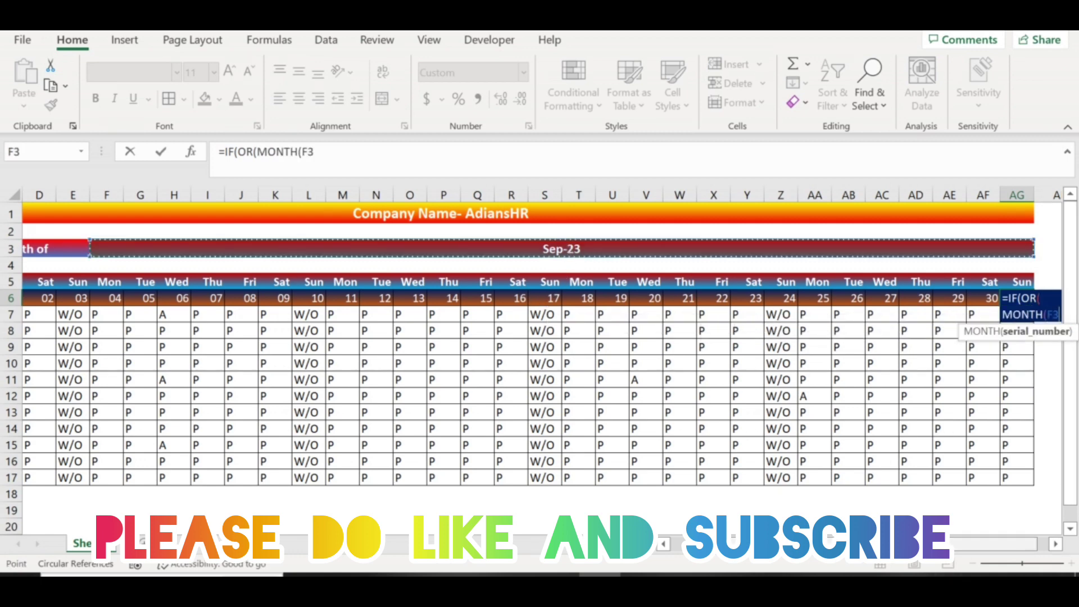
{"action": "type", "text": "="}
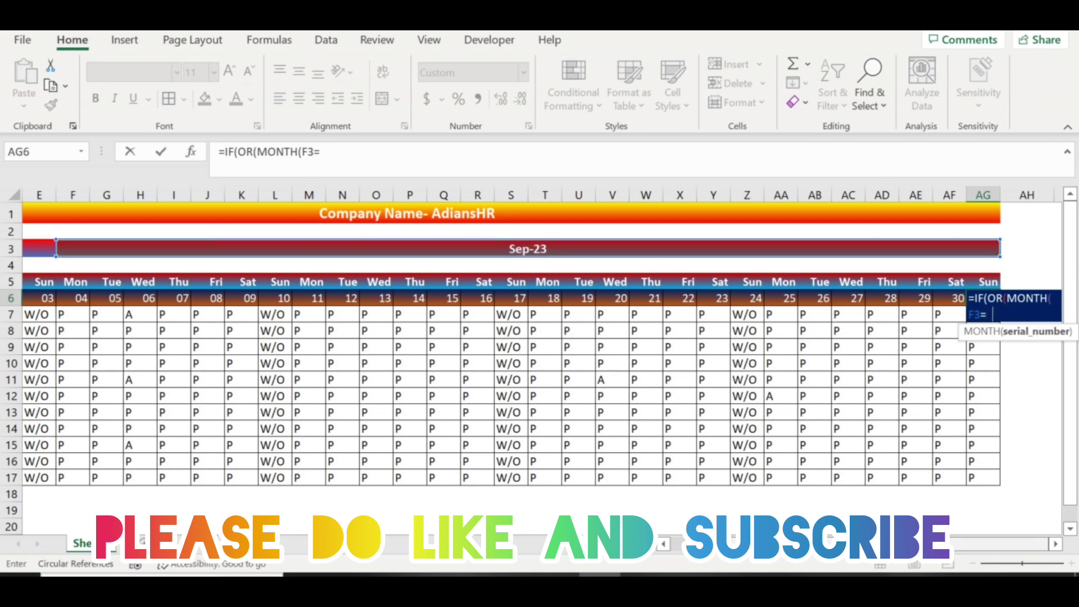
{"action": "type", "text": "1,"}
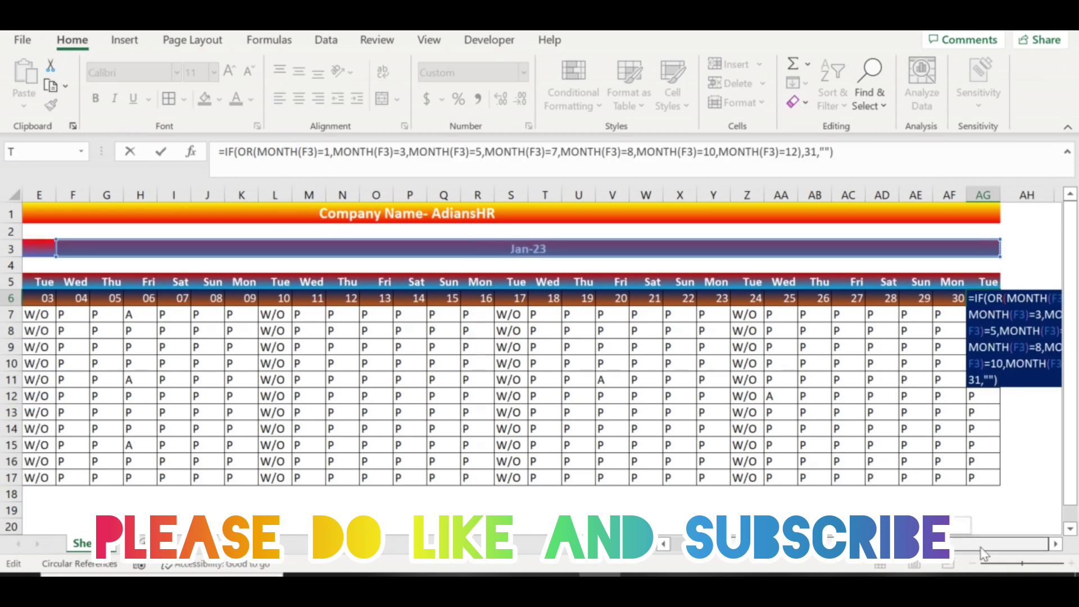
{"action": "left_click", "coordinate": [1055, 544]}
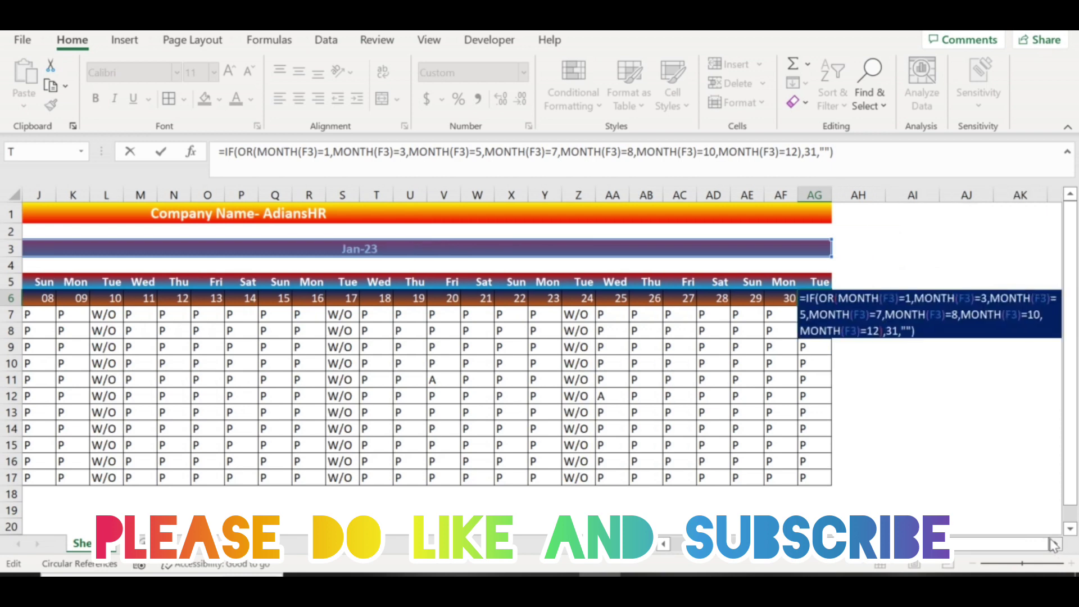
{"action": "key", "text": "ctrl+Return"}
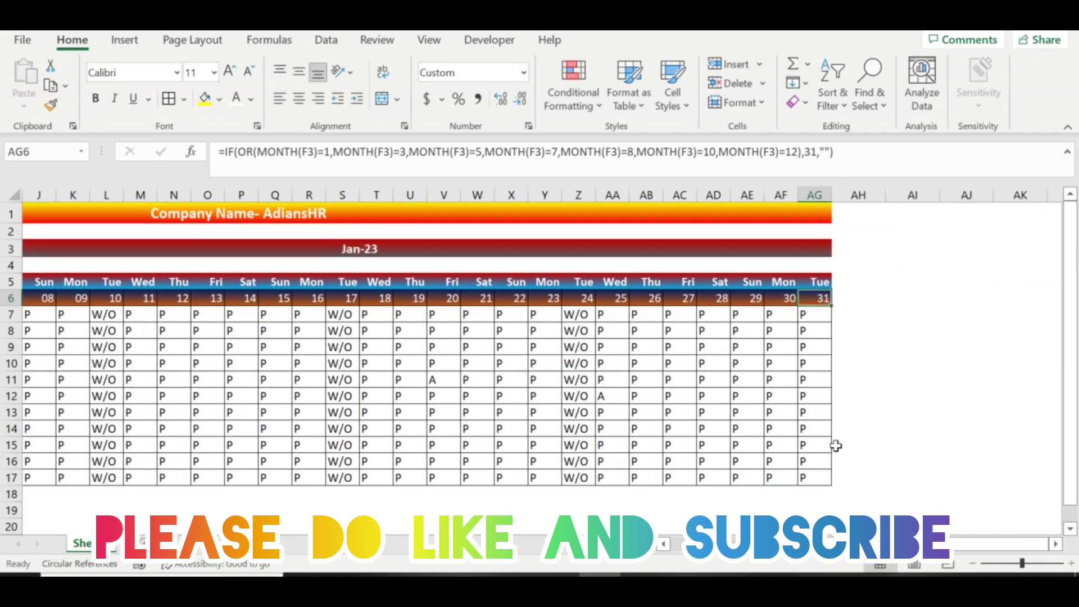
Step: Review the AG6 formula's month numbers and the 31 result without changing it
{"action": "key", "text": "F2"}
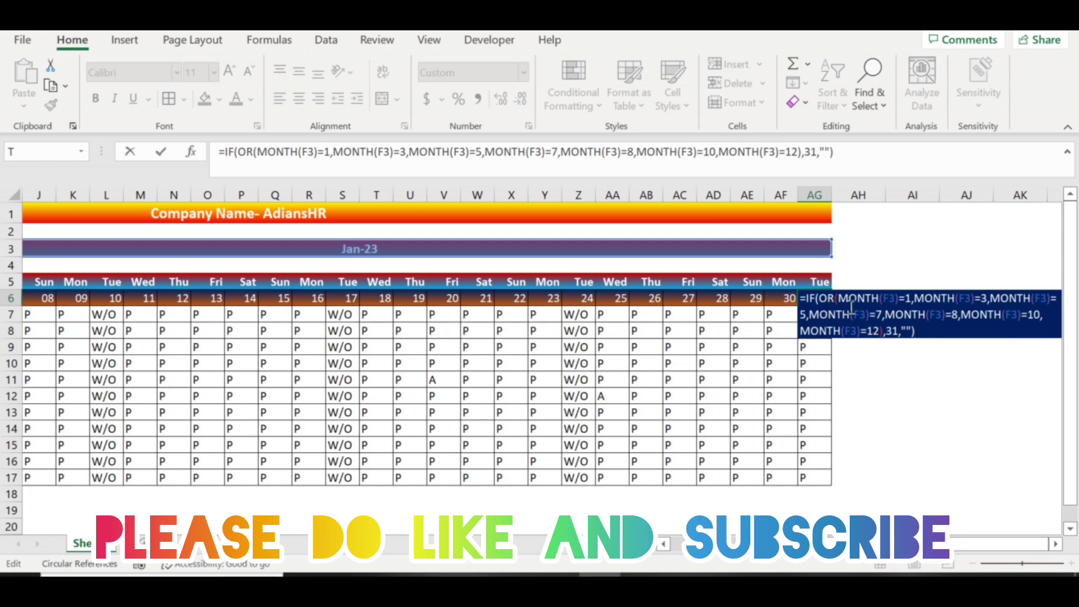
{"action": "double_click", "coordinate": [909, 300]}
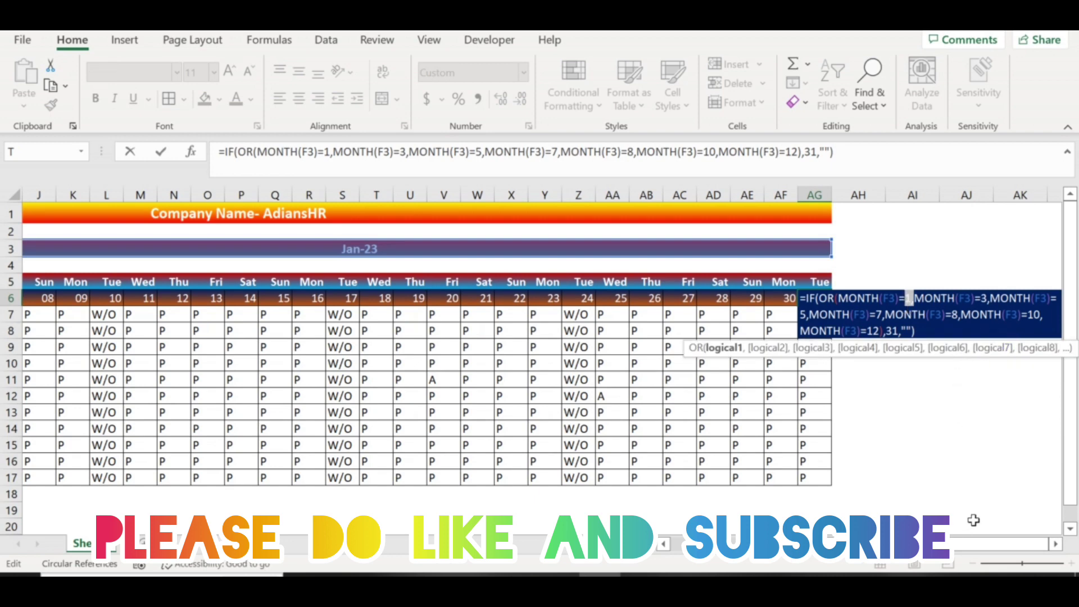
{"action": "double_click", "coordinate": [979, 298]}
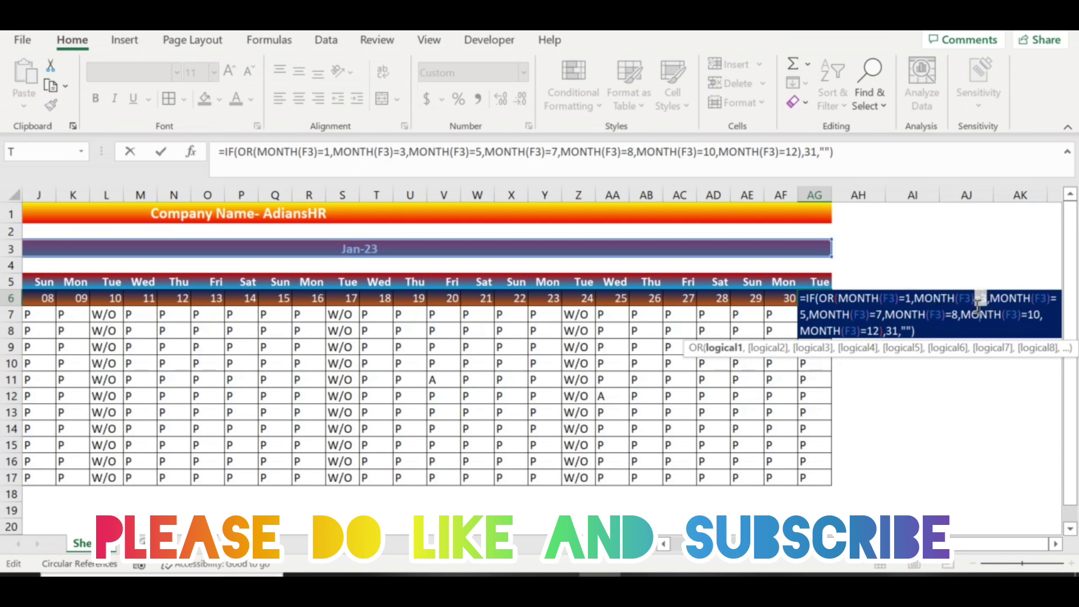
{"action": "left_click", "coordinate": [901, 331]}
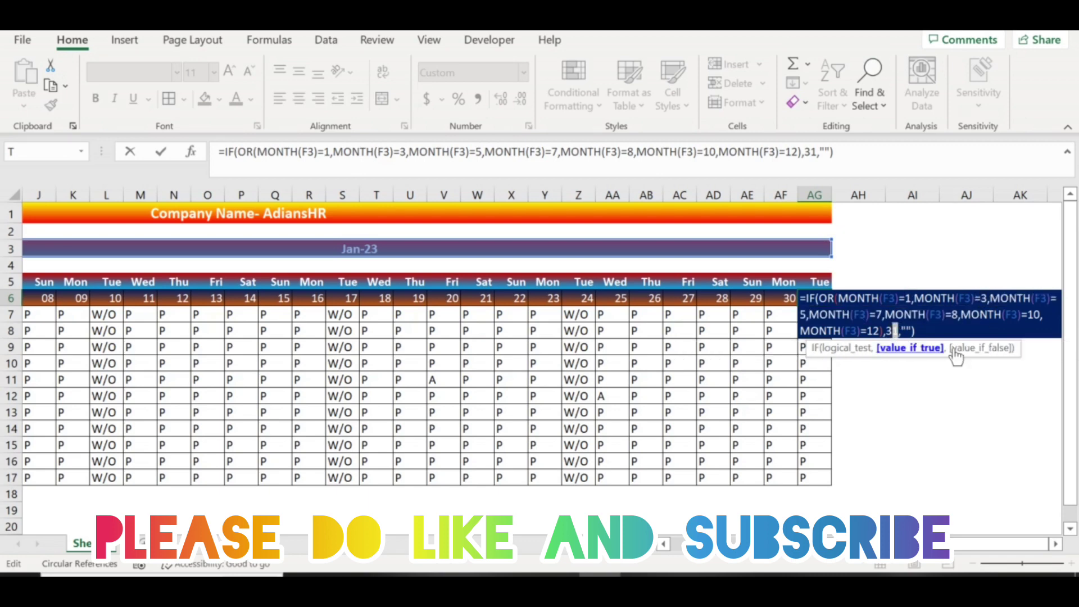
{"action": "key", "text": "Escape"}
{"action": "key", "text": "Up"}
{"action": "key", "text": "Up"}
{"action": "key", "text": "Up"}
{"action": "key", "text": "Down"}
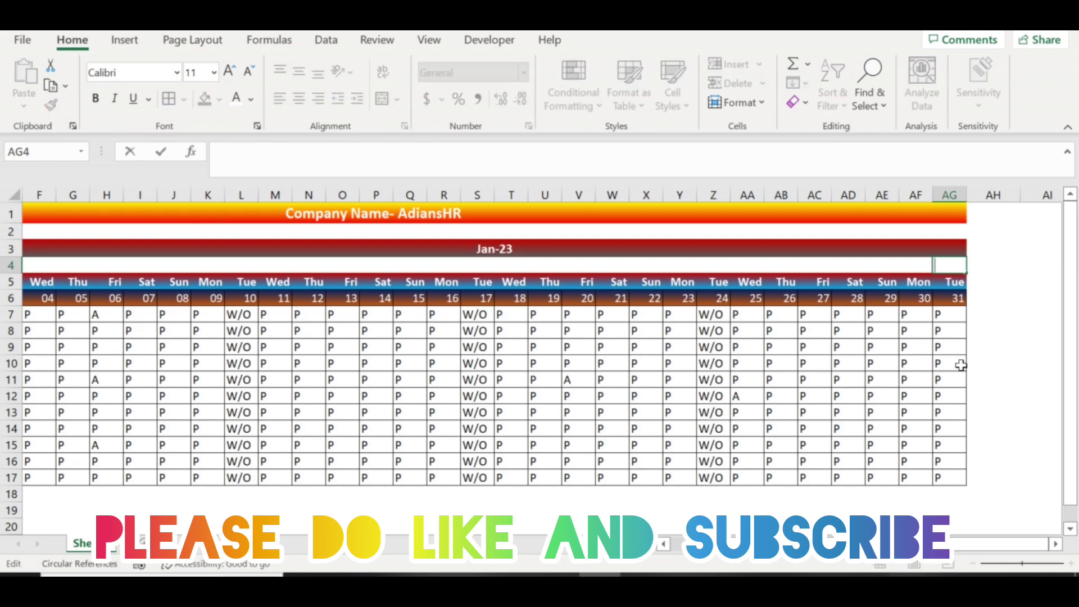
Step: Switch F3 to March, then April 2023, confirming AG6 goes blank for April
{"action": "key", "text": "Up"}
{"action": "key", "text": "F2"}
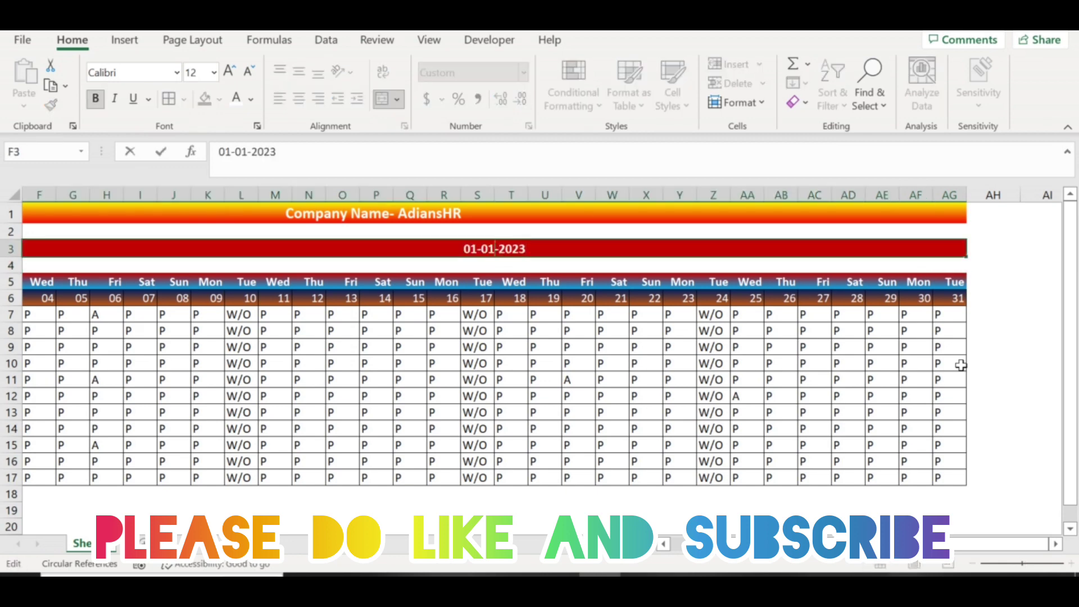
{"action": "type", "text": "3"}
{"action": "key", "text": "Return"}
{"action": "key", "text": "Up"}
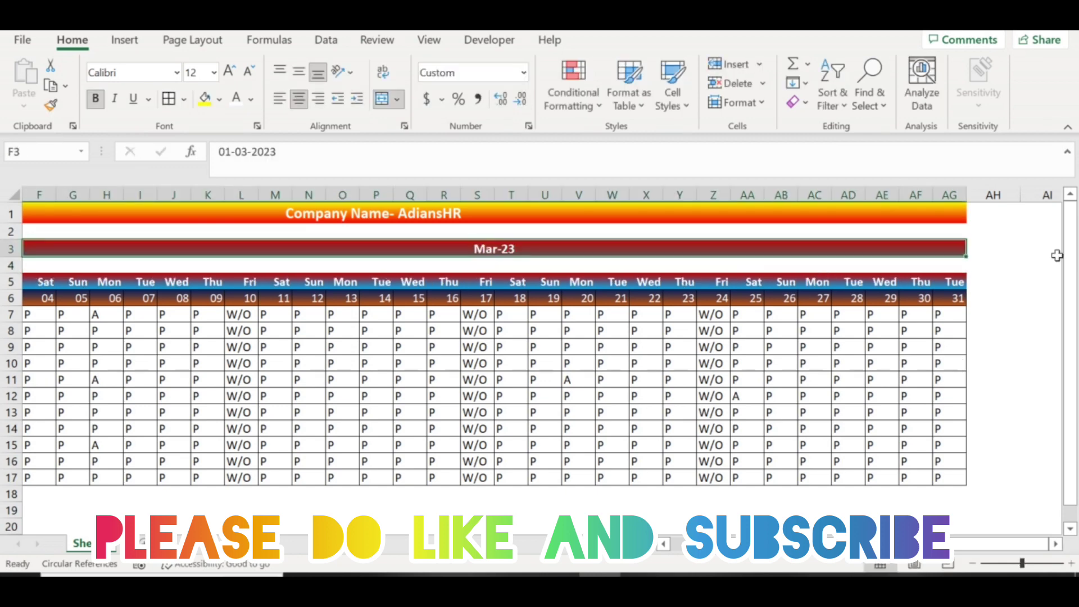
{"action": "key", "text": "F2"}
{"action": "key", "text": "shift+Left"}
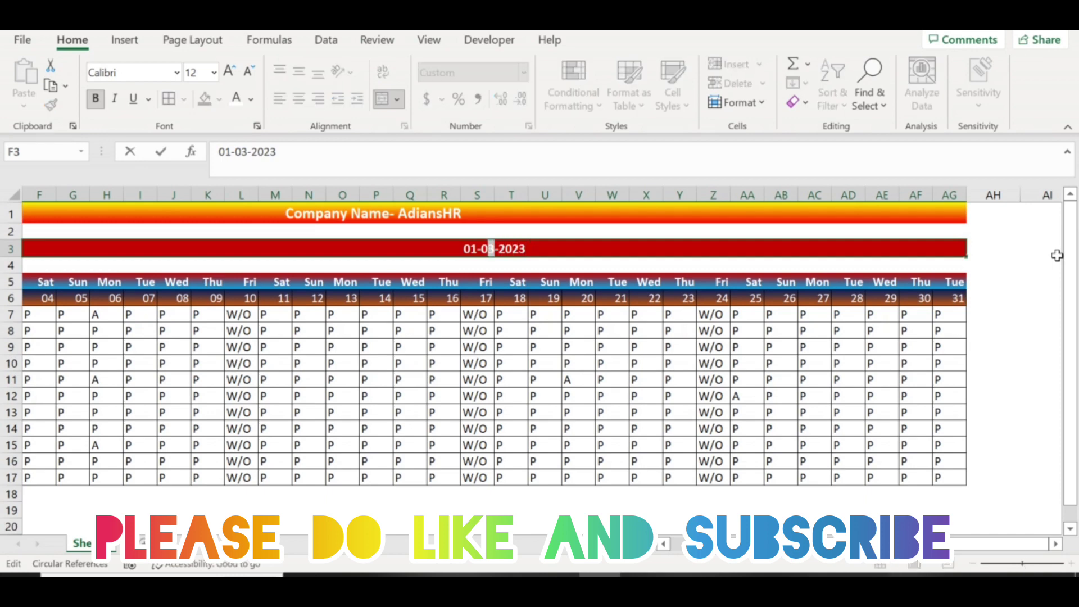
{"action": "type", "text": "4"}
{"action": "key", "text": "Return"}
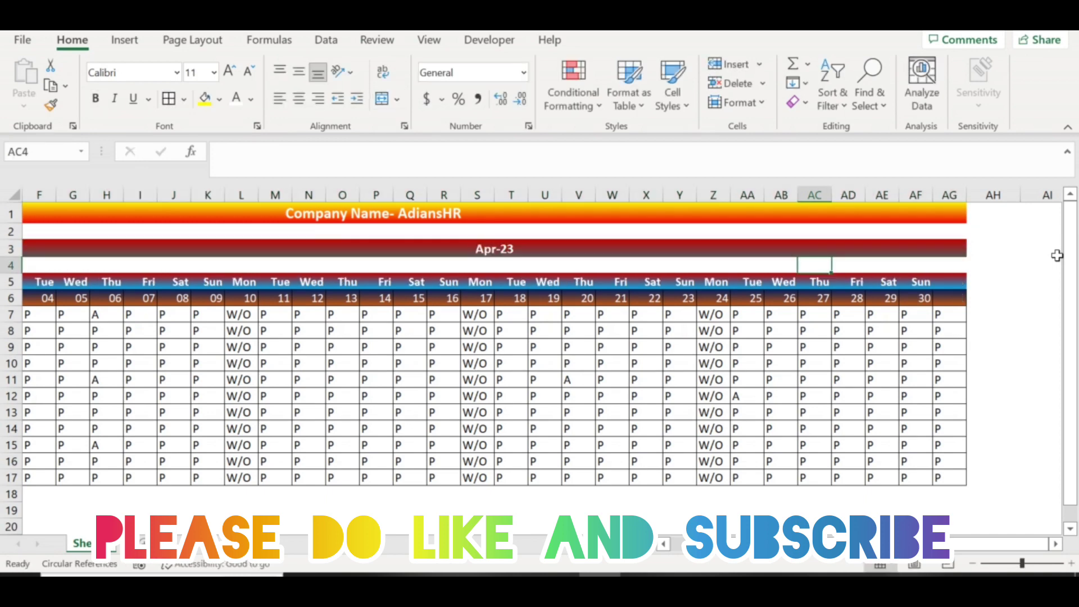
Step: Change the month in F3 to May 2023 so AG6 shows 31 again
{"action": "key", "text": "Up"}
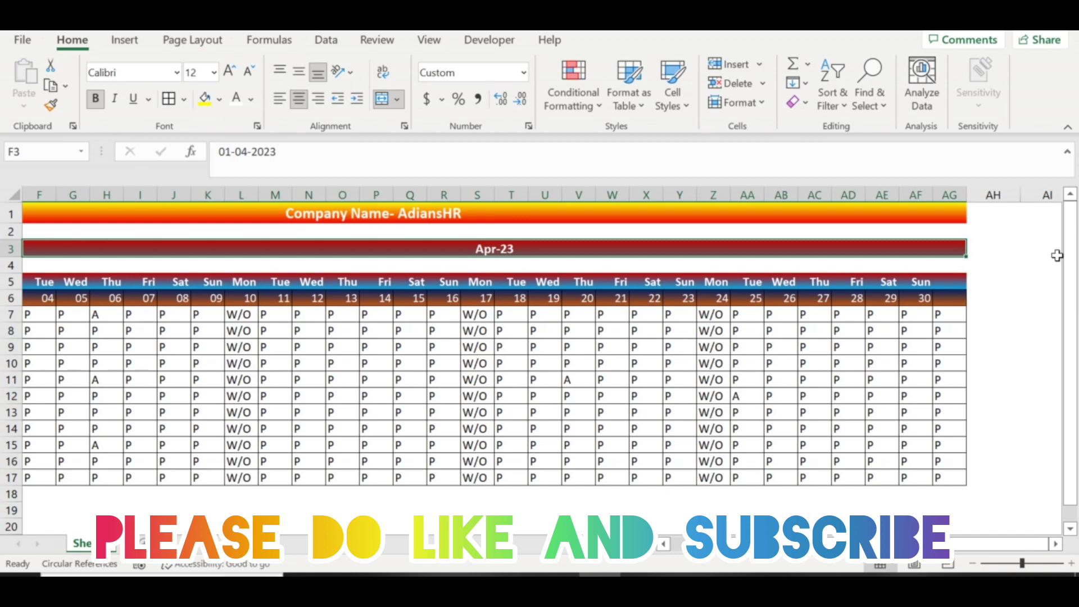
{"action": "key", "text": "F2"}
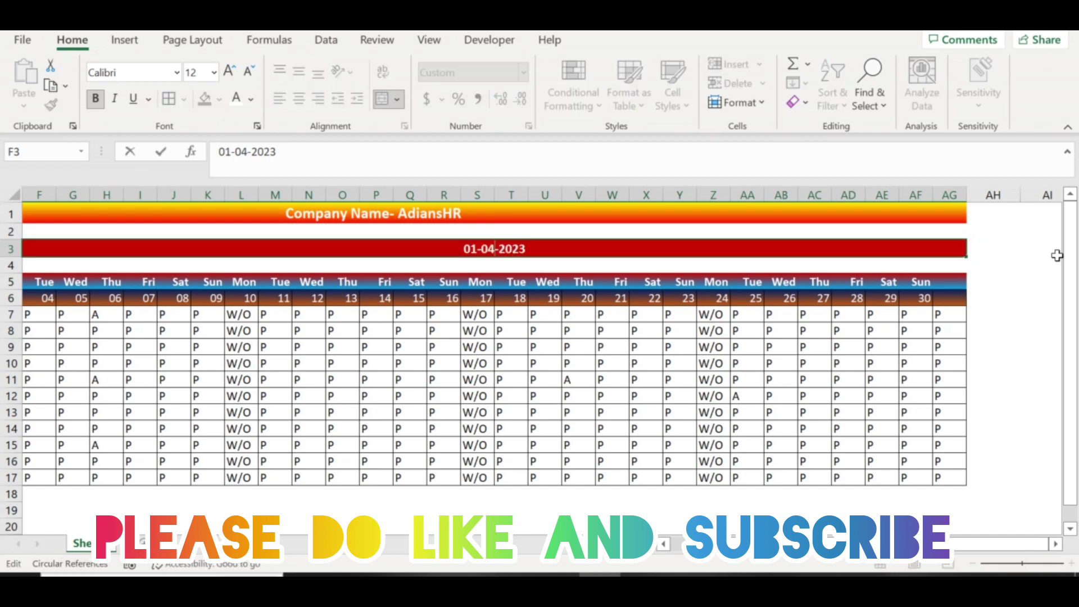
{"action": "key", "text": "shift+Left"}
{"action": "type", "text": "5"}
{"action": "key", "text": "Return"}
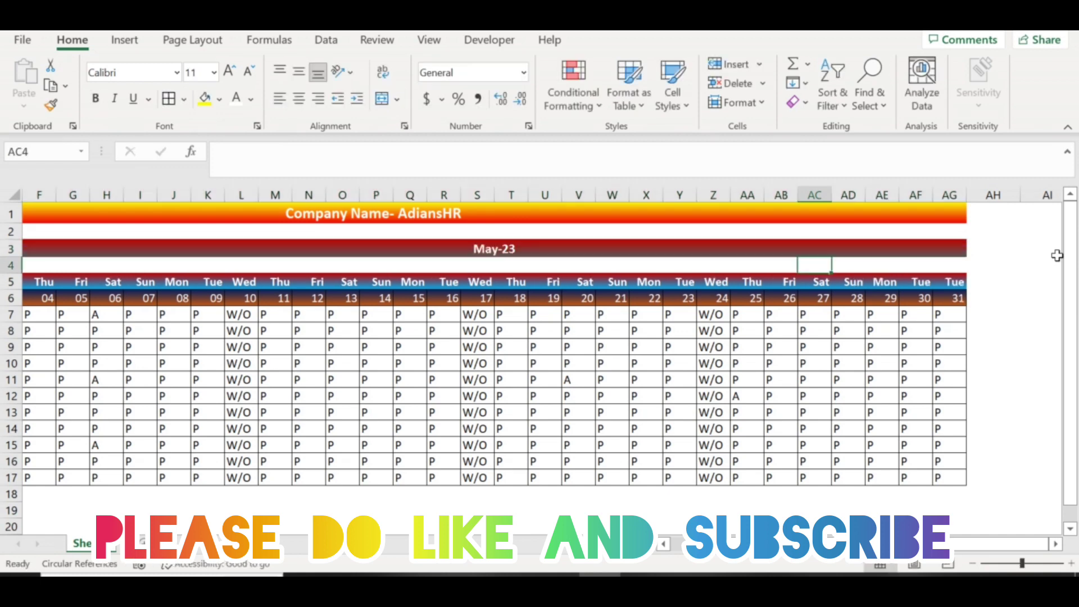
{"action": "key", "text": "Down"}
{"action": "key", "text": "Up"}
{"action": "key", "text": "Up"}
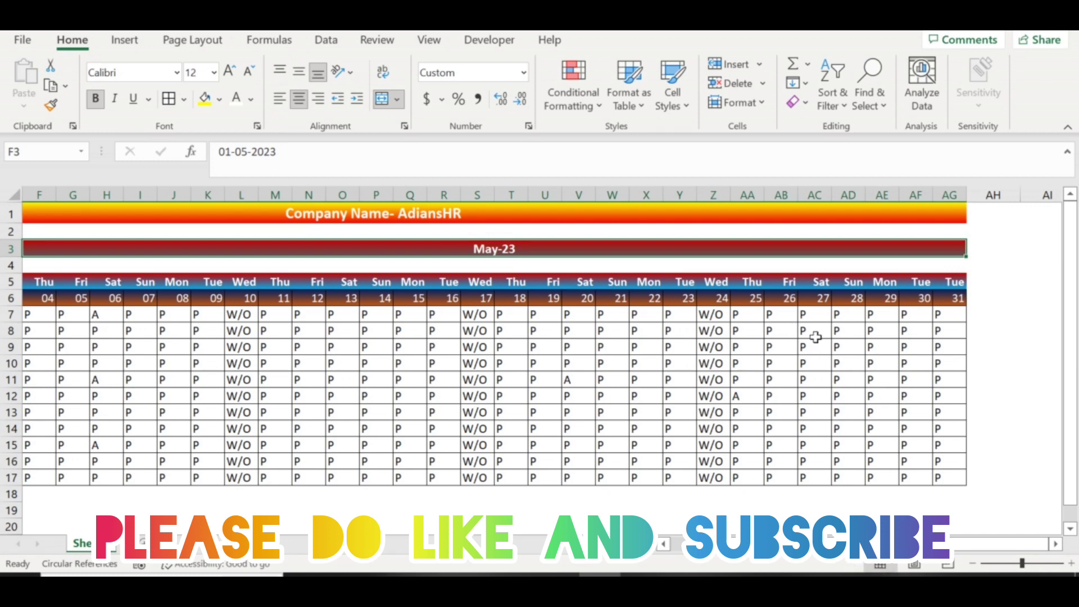
Step: Change the header date's month from 05 to 09 so the calendar shows Sep-23
{"action": "key", "text": "F2"}
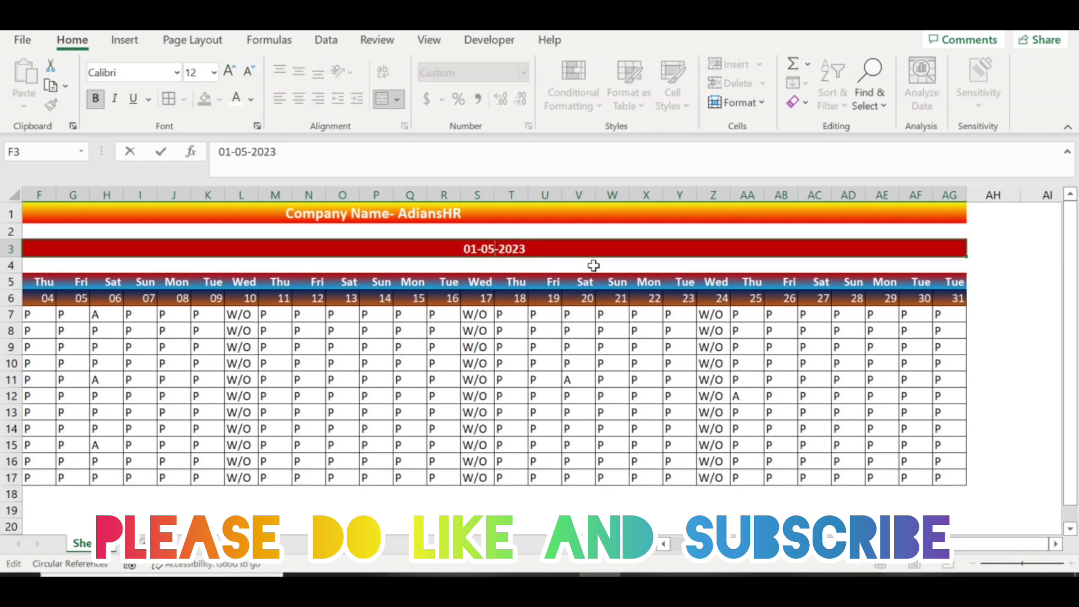
{"action": "key", "text": "shift+Left"}
{"action": "type", "text": "9"}
{"action": "key", "text": "Return"}
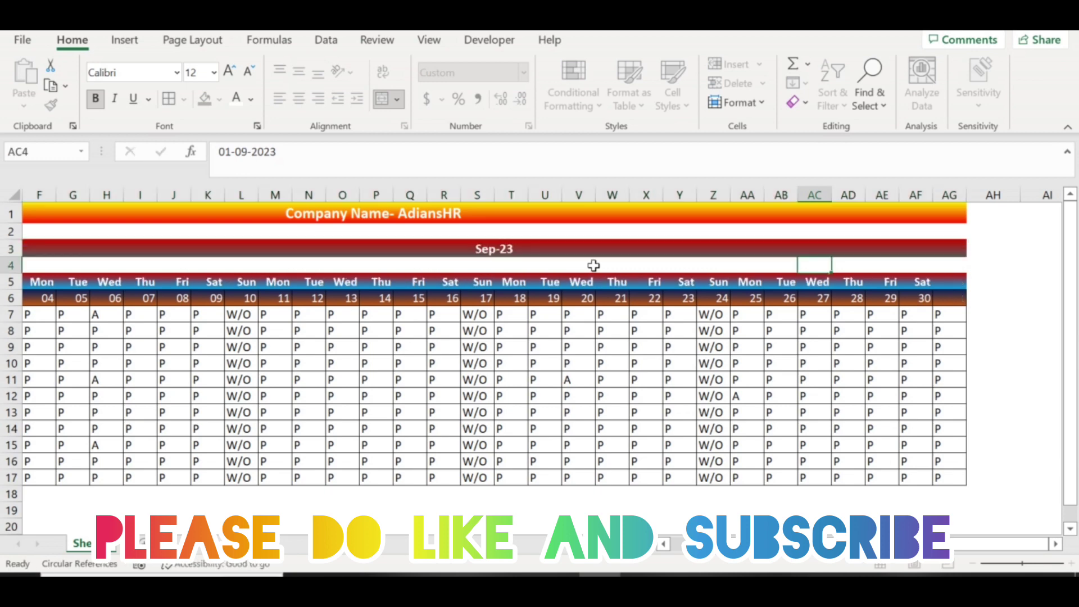
{"action": "key", "text": "Down"}
{"action": "key", "text": "Right"}
{"action": "key", "text": "Down"}
{"action": "key", "text": "Down"}
{"action": "key", "text": "Right"}
{"action": "key", "text": "Up"}
{"action": "key", "text": "Right"}
{"action": "key", "text": "Right"}
{"action": "key", "text": "Right"}
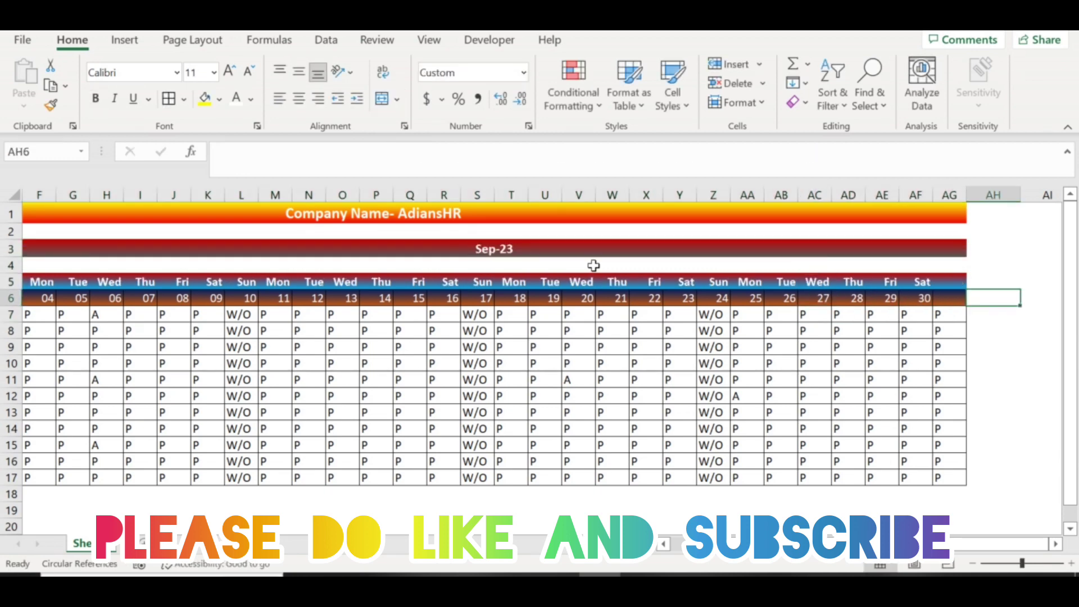
{"action": "key", "text": "Right"}
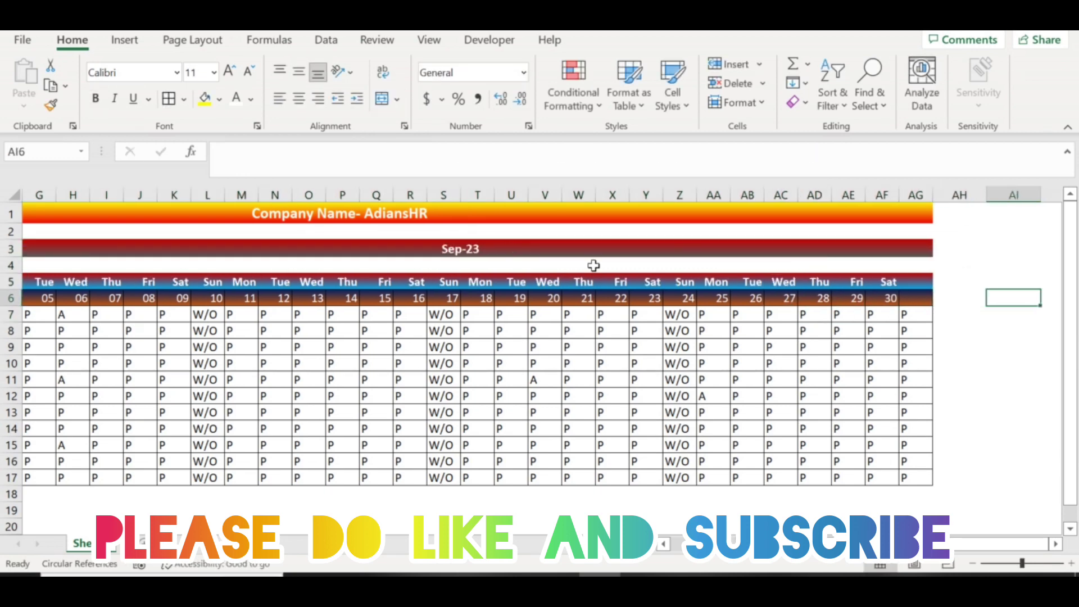
Step: Type the Present Day and Absent Day headings beside the date row
{"action": "type", "text": "Prest"}
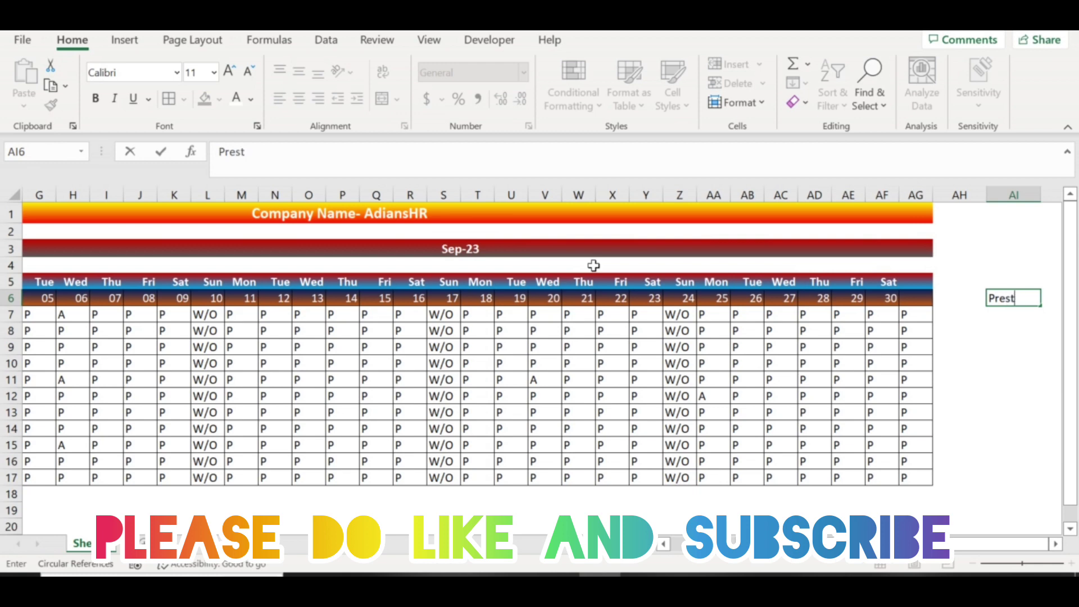
{"action": "key", "text": "BackSpace"}
{"action": "key", "text": "BackSpace"}
{"action": "type", "text": "sent Day"}
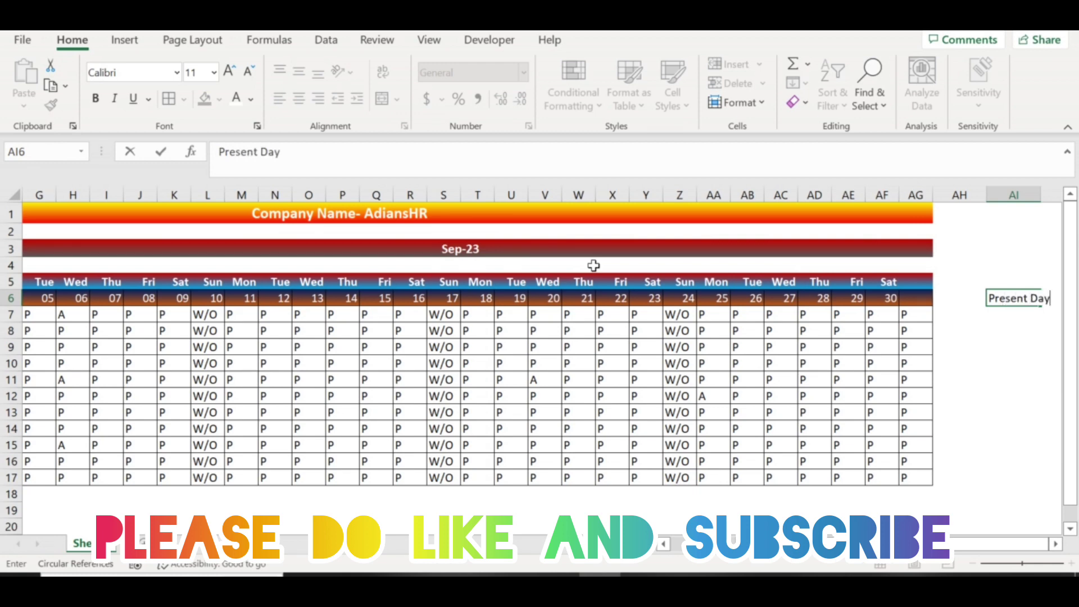
{"action": "key", "text": "Return"}
{"action": "key", "text": "Up"}
{"action": "key", "text": "Right"}
{"action": "type", "text": "Ab"}
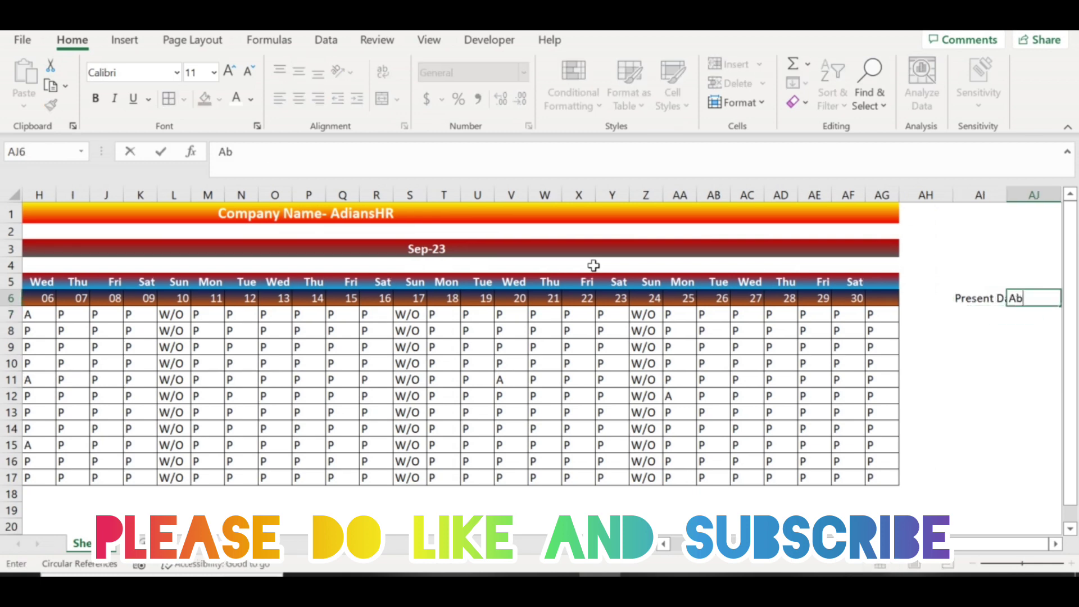
{"action": "type", "text": "sent Day"}
{"action": "key", "text": "Right"}
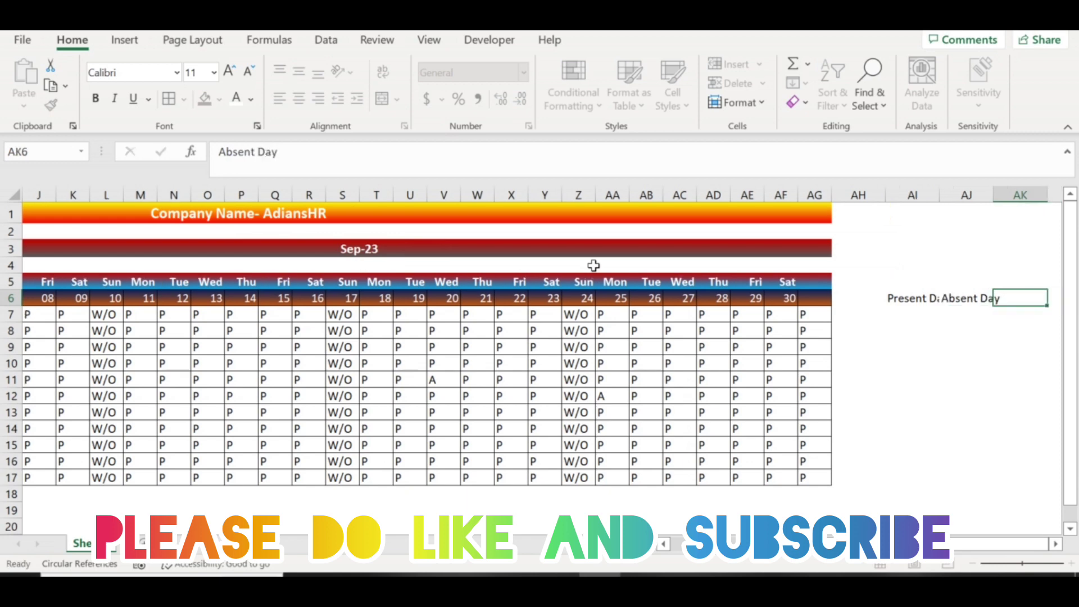
{"action": "key", "text": "Left"}
Step: Insert a cell and add a Weekly Off heading between Present Day and Absent Day
{"action": "key", "text": "ctrl+shift+plus"}
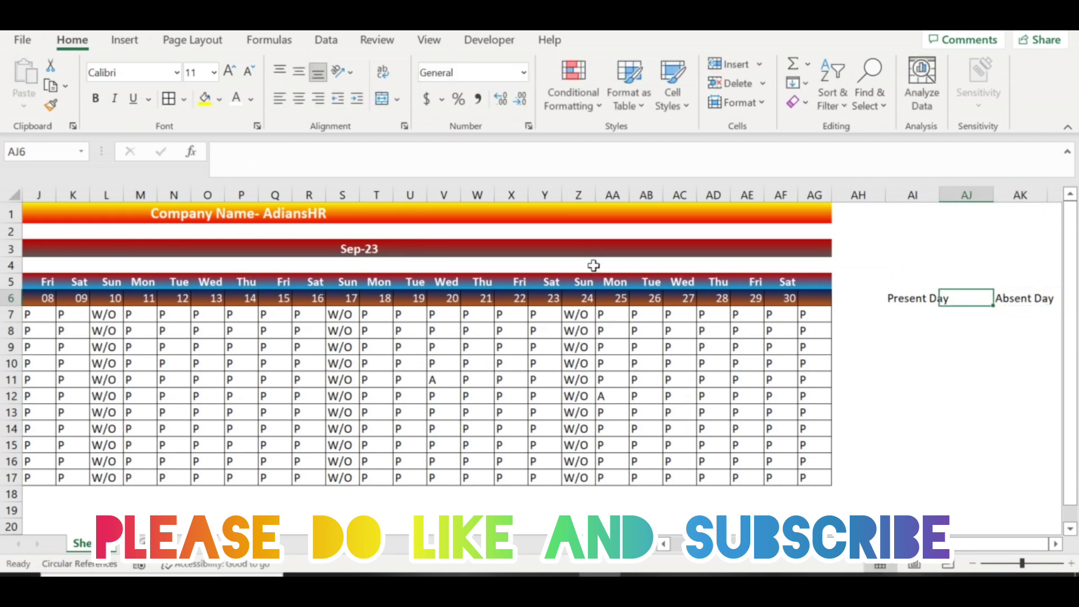
{"action": "type", "text": "Weeky"}
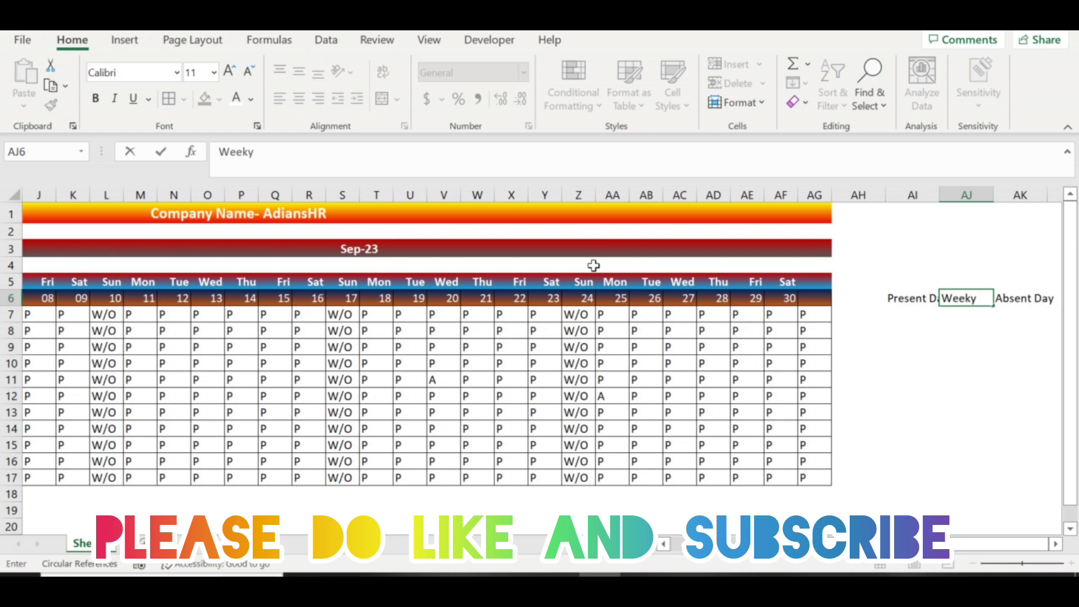
{"action": "key", "text": "BackSpace"}
{"action": "type", "text": "ly Off"}
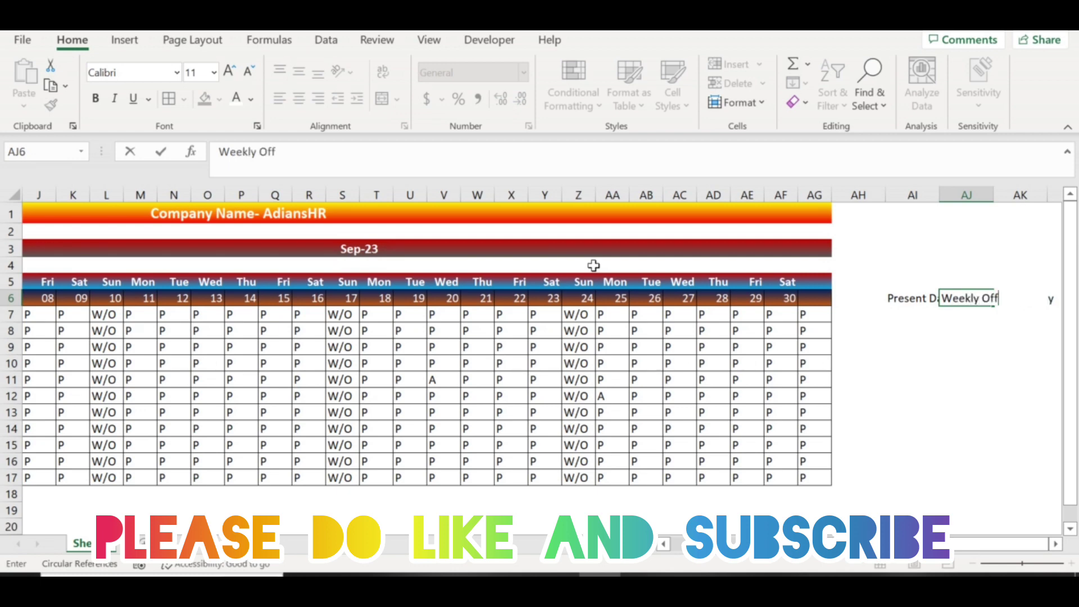
{"action": "key", "text": "Return"}
Step: Paste the dark date-header formatting from AF6 onto the three new headings
{"action": "key", "text": "Up"}
{"action": "key", "text": "Left"}
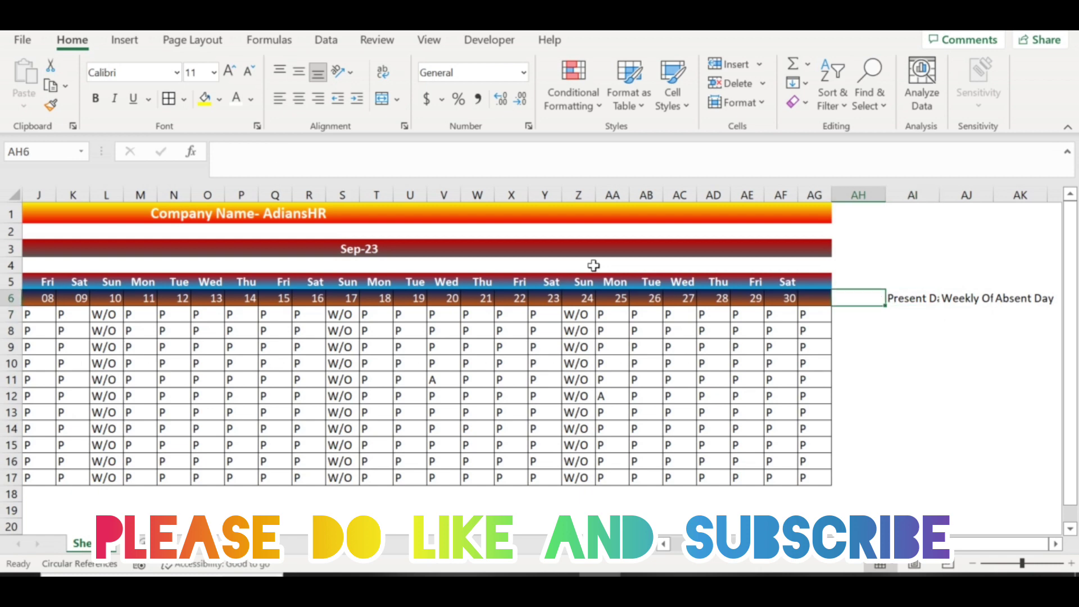
{"action": "key", "text": "Left"}
{"action": "key", "text": "Left"}
{"action": "key", "text": "ctrl+c"}
{"action": "key", "text": "Right"}
{"action": "key", "text": "Right"}
{"action": "key", "text": "Right"}
{"action": "key", "text": "Right"}
{"action": "key", "text": "Left"}
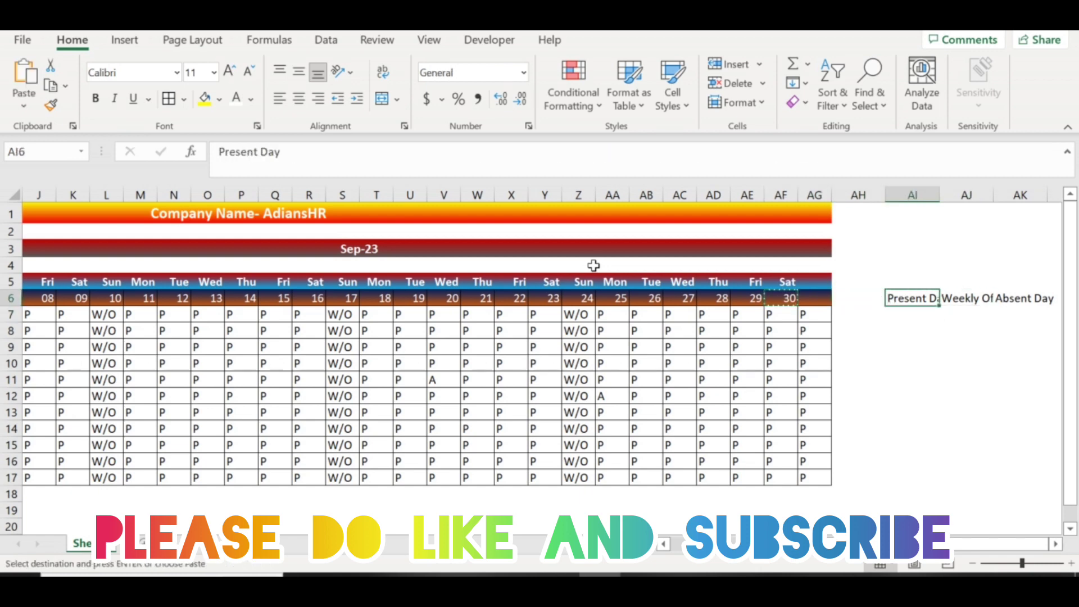
{"action": "key", "text": "shift+Right"}
{"action": "key", "text": "shift+Right"}
{"action": "key", "text": "alt"}
{"action": "key", "text": "h"}
{"action": "key", "text": "v"}
{"action": "key", "text": "r"}
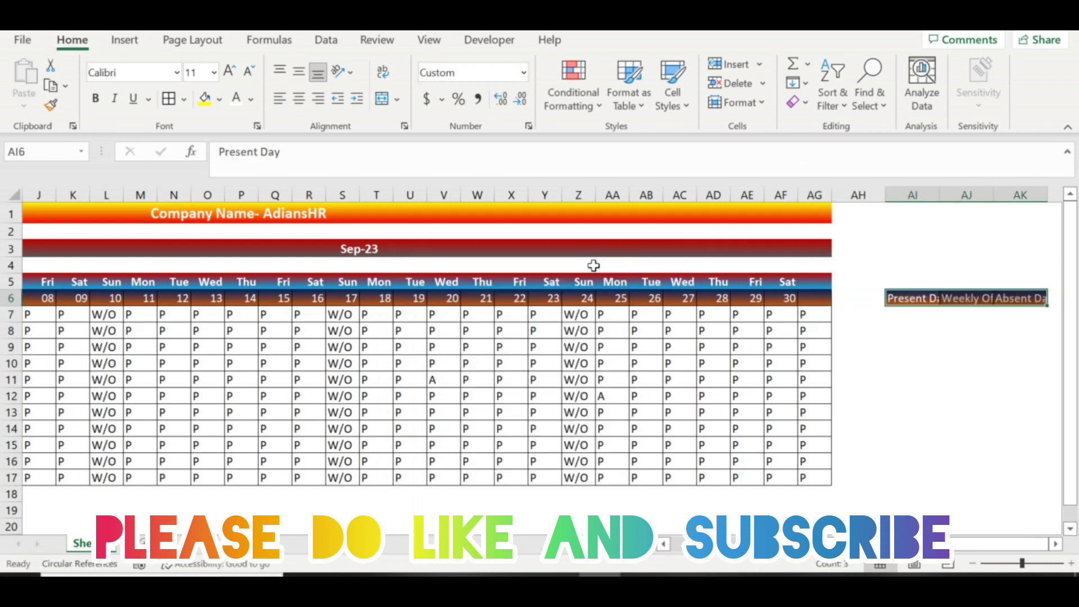
Step: AutoFit the column widths of the three heading columns
{"action": "key", "text": "h"}
{"action": "key", "text": "o"}
{"action": "key", "text": "i"}
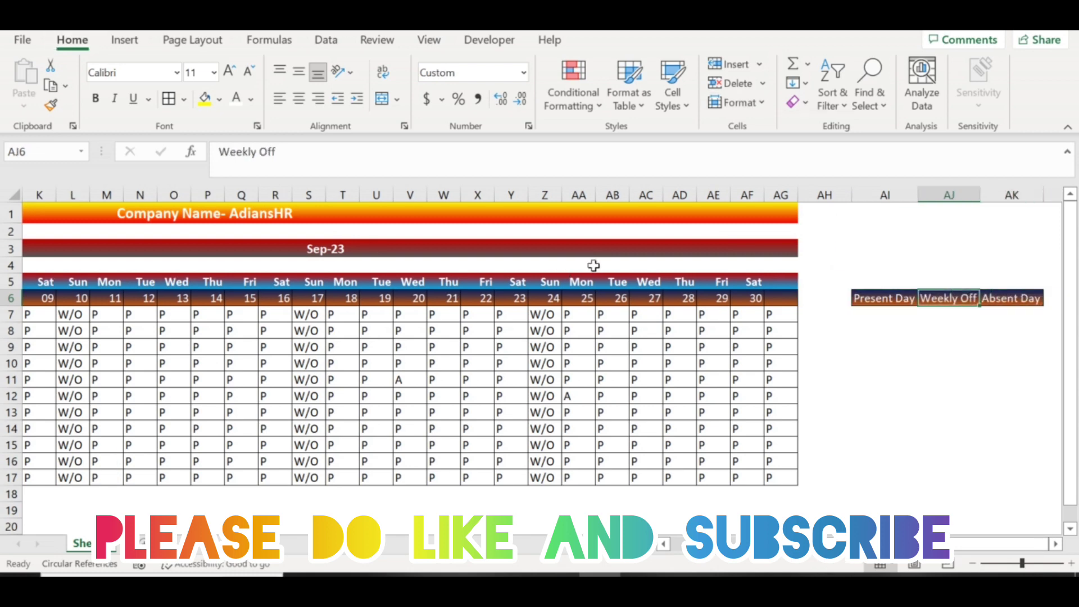
{"action": "key", "text": "Down"}
Step: Enter a COUNTIF over C7:AG7 in AI7 giving the first employee's present days (26)
{"action": "type", "text": "=d"}
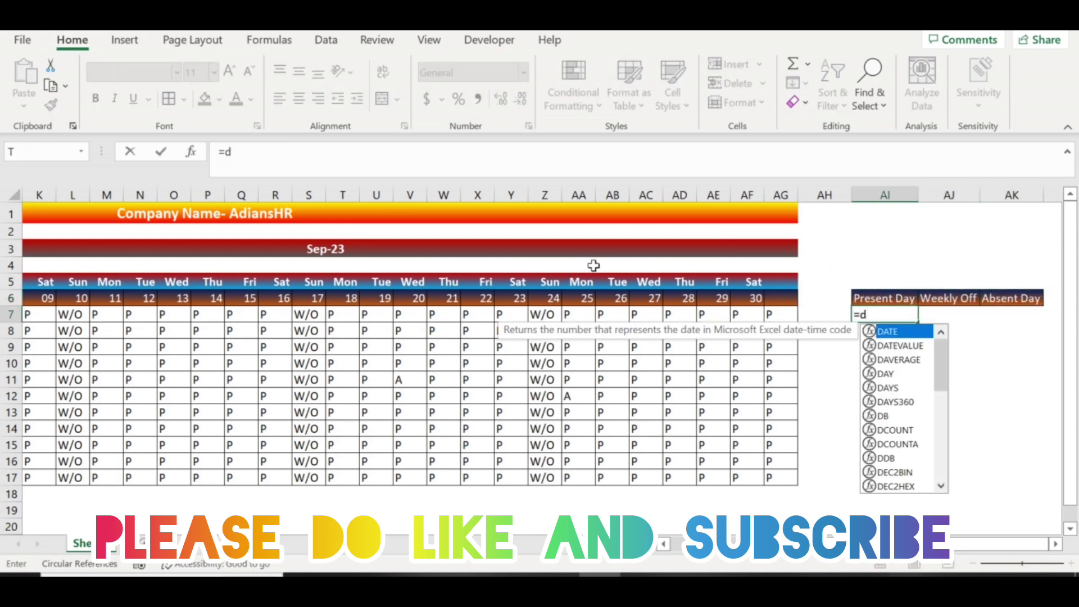
{"action": "key", "text": "BackSpace"}
{"action": "type", "text": "countif"}
{"action": "key", "text": "Tab"}
{"action": "key", "text": "Left"}
{"action": "key", "text": "Left"}
{"action": "key", "text": "Left"}
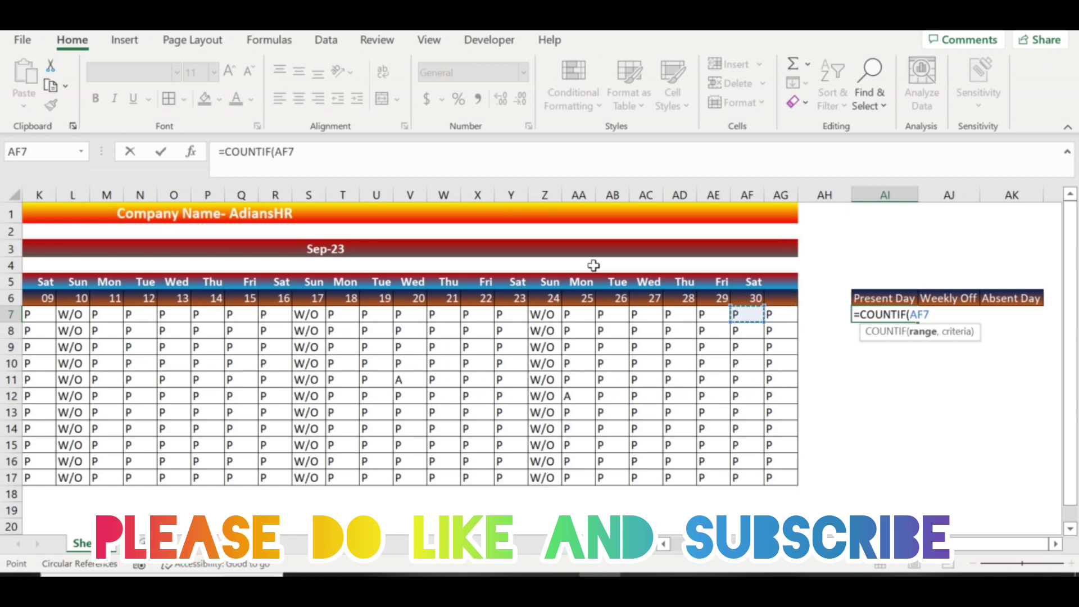
{"action": "key", "text": "Right"}
{"action": "key", "text": "ctrl+shift+Left"}
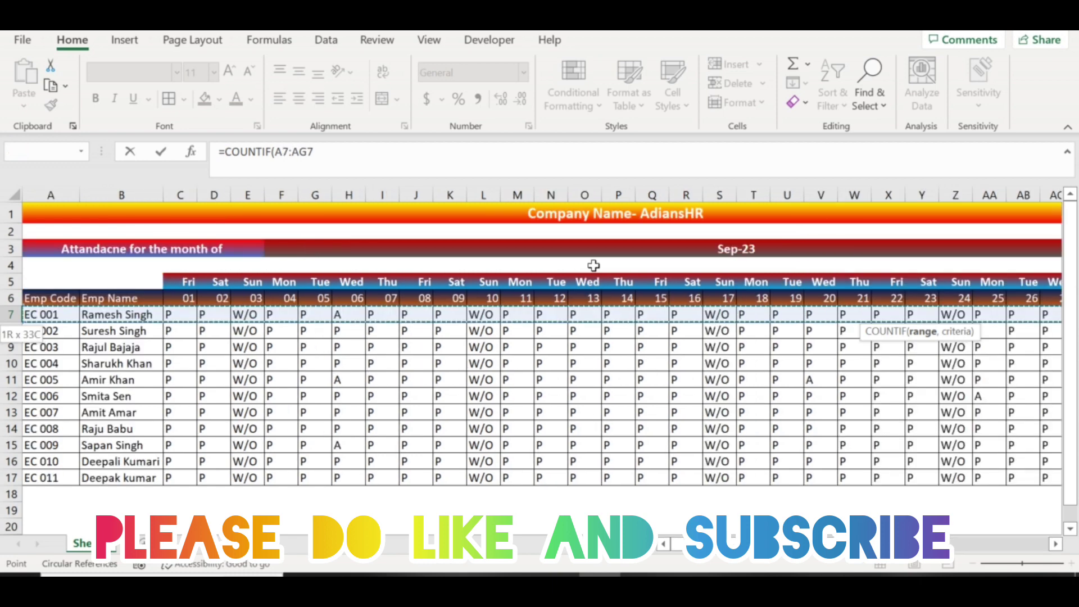
{"action": "key", "text": "shift+Right"}
{"action": "key", "text": "shift+Right"}
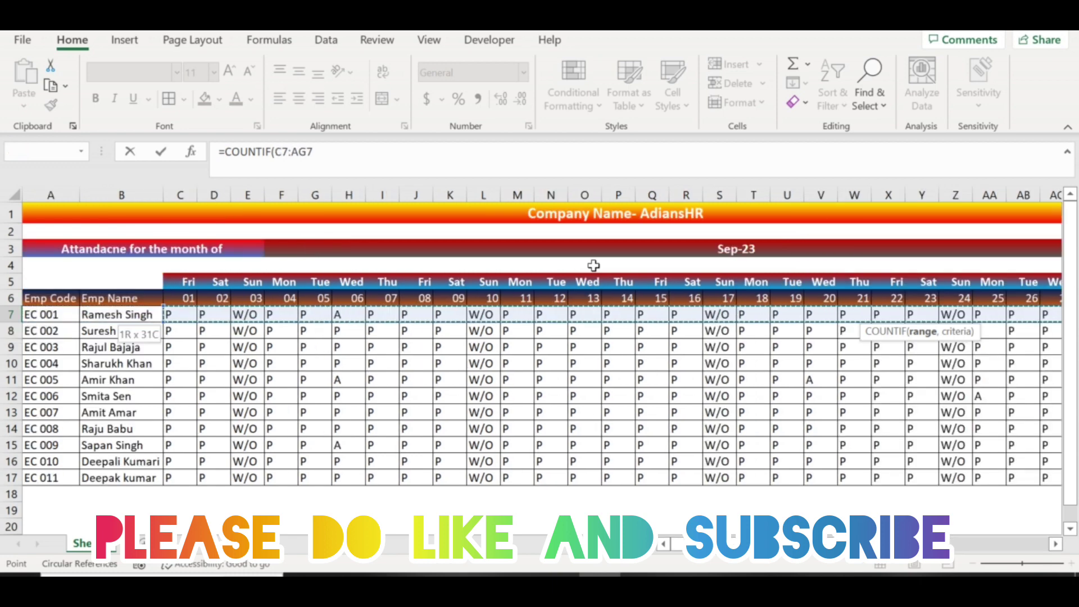
{"action": "type", "text": ",\"P"}
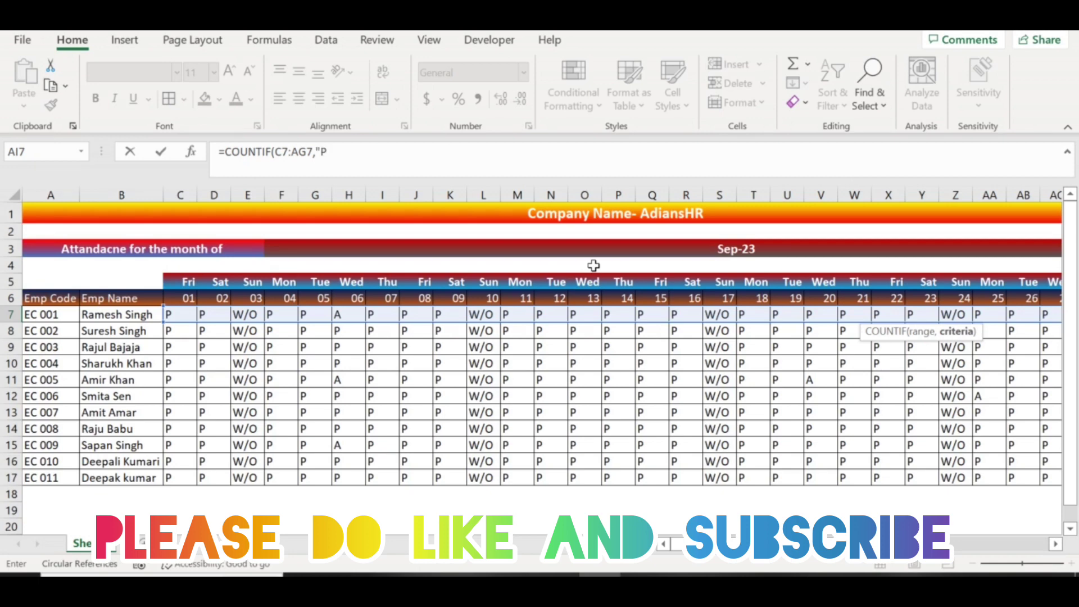
{"action": "type", "text": "\""}
{"action": "key", "text": "Return"}
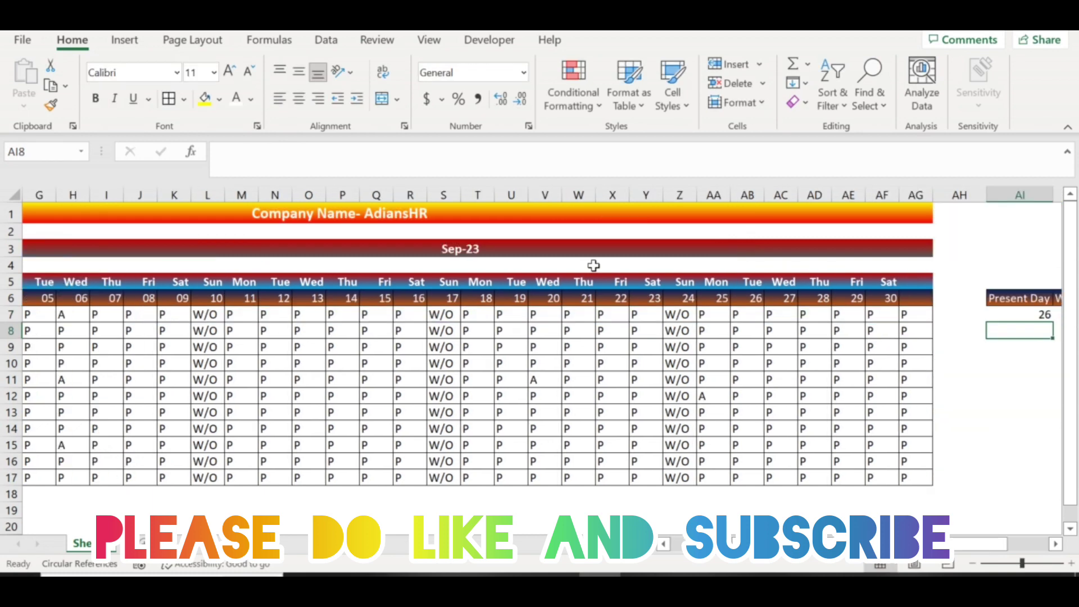
{"action": "key", "text": "Up"}
{"action": "key", "text": "Right"}
{"action": "key", "text": "Right"}
{"action": "key", "text": "Left"}
{"action": "key", "text": "Left"}
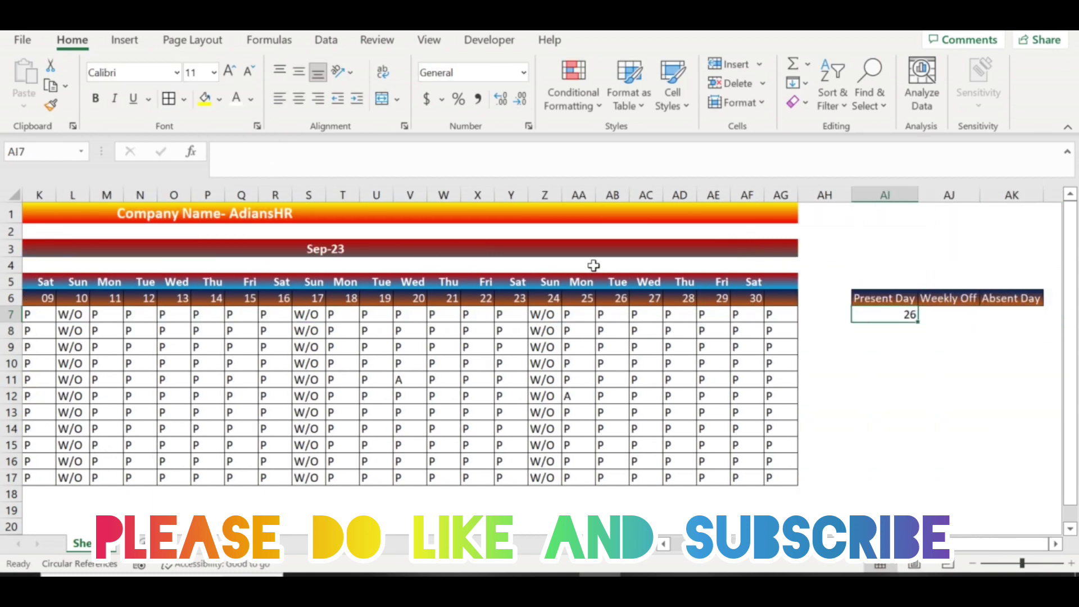
{"action": "key", "text": "F2"}
{"action": "key", "text": "Tab"}
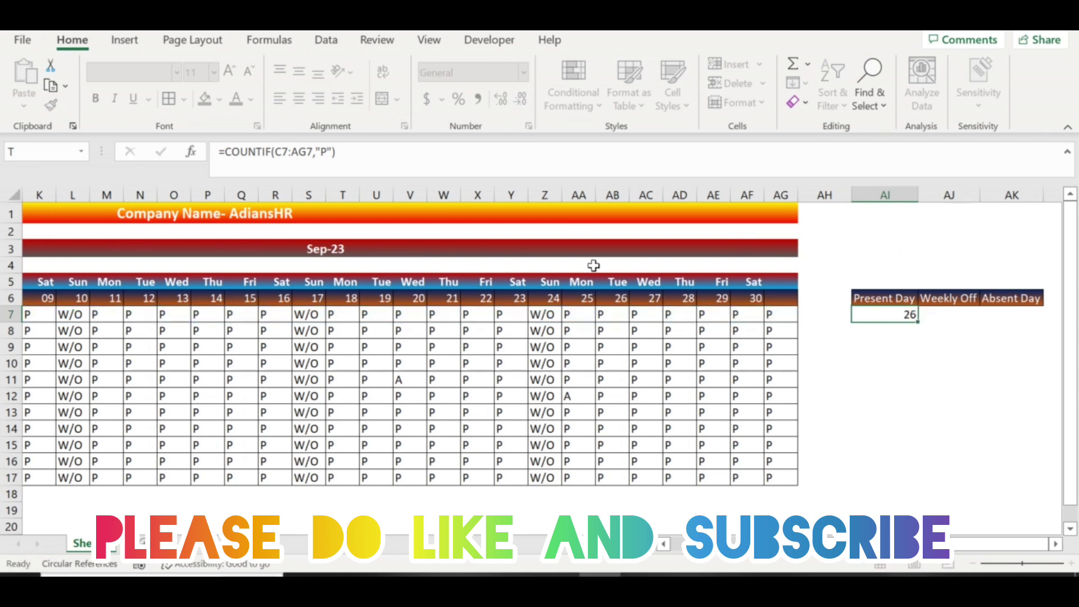
Step: Enter a COUNTIF in AJ7 giving the first employee's Weekly Off total (4)
{"action": "type", "text": "=cou"}
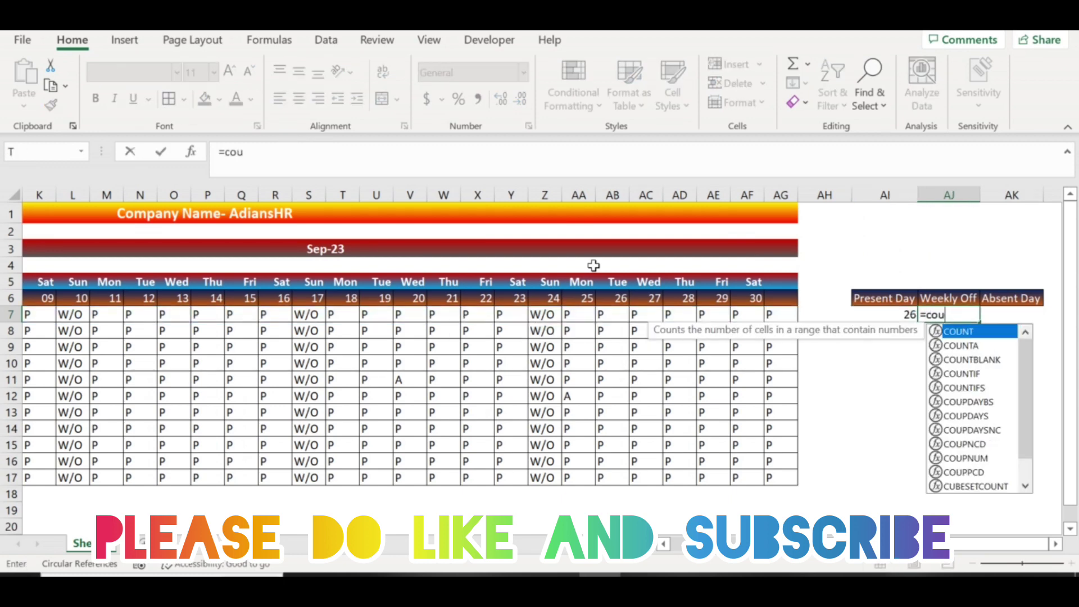
{"action": "type", "text": "ntif"}
{"action": "key", "text": "Tab"}
{"action": "key", "text": "Left"}
{"action": "key", "text": "Left"}
{"action": "key", "text": "Left"}
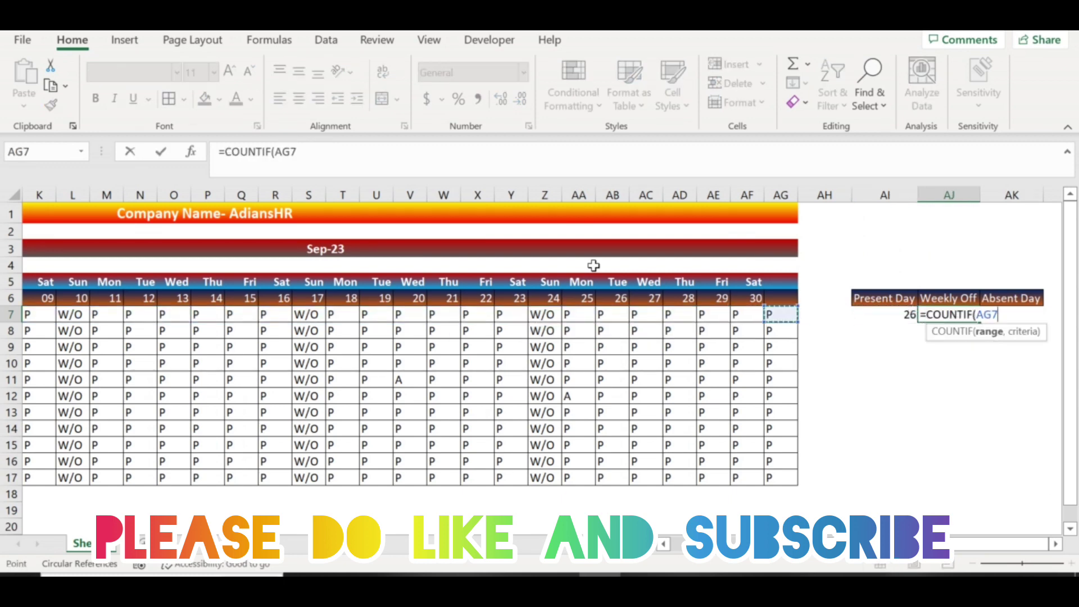
{"action": "key", "text": "shift+Left"}
{"action": "key", "text": "shift+Left"}
{"action": "key", "text": "shift+Left"}
{"action": "key", "text": "shift+Left"}
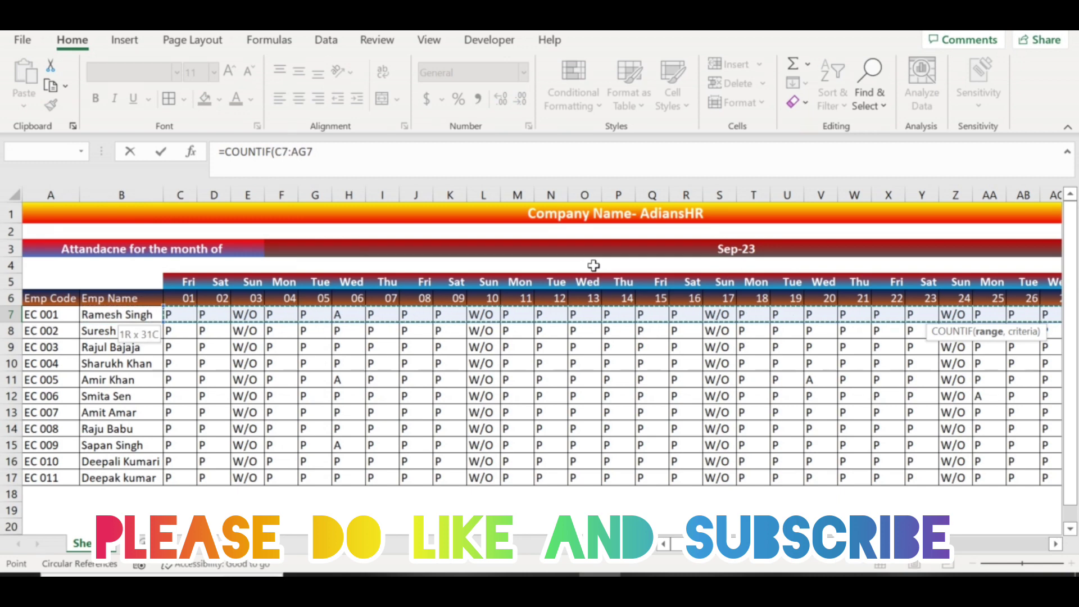
{"action": "type", "text": ",\"W/O"}
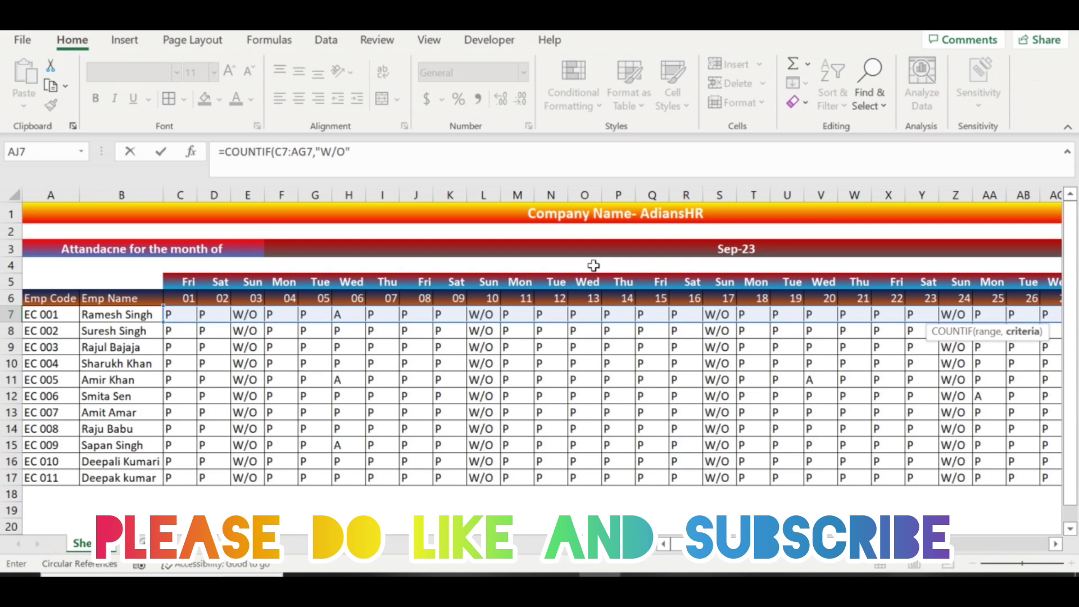
{"action": "key", "text": "Return"}
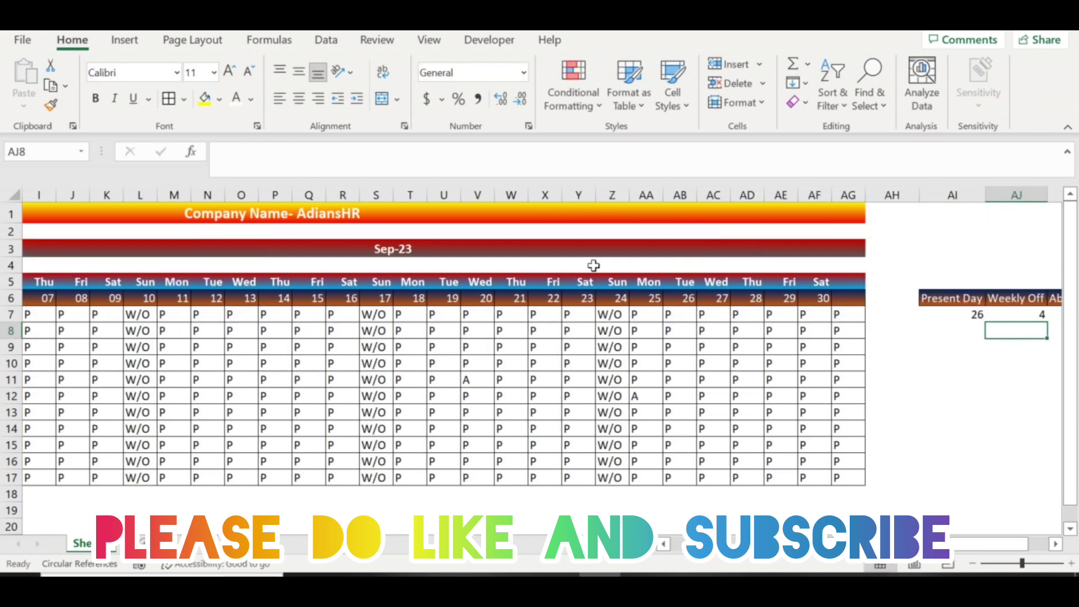
Step: Enter =COUNTIF(C7:AG7,"A") in AK7 for the Absent Day count (1)
{"action": "key", "text": "Up"}
{"action": "key", "text": "Up"}
{"action": "key", "text": "Right"}
{"action": "key", "text": "Down"}
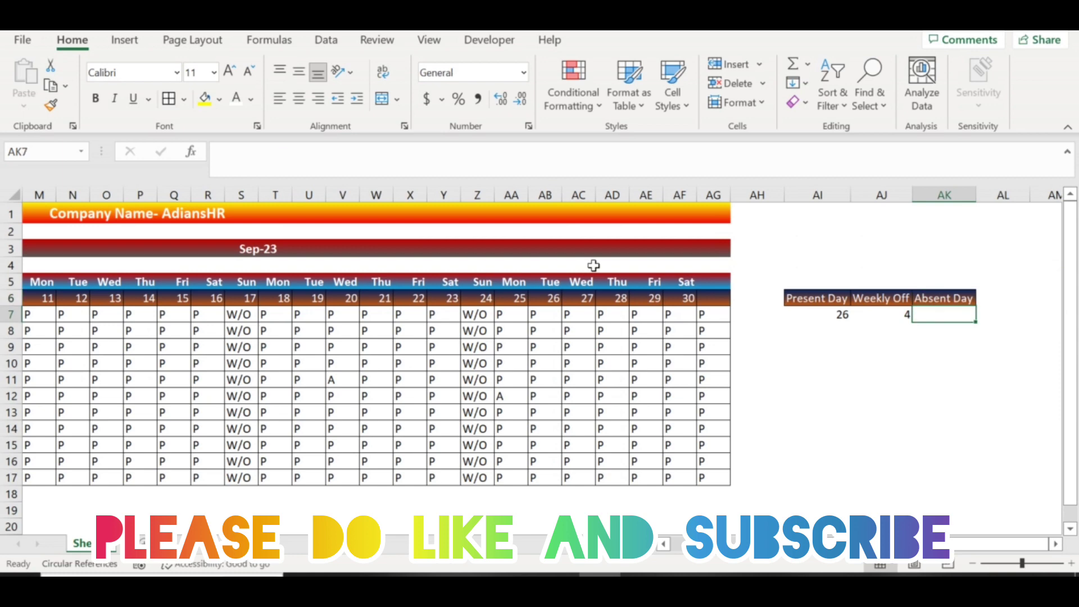
{"action": "type", "text": "=da"}
{"action": "key", "text": "BackSpace"}
{"action": "key", "text": "BackSpace"}
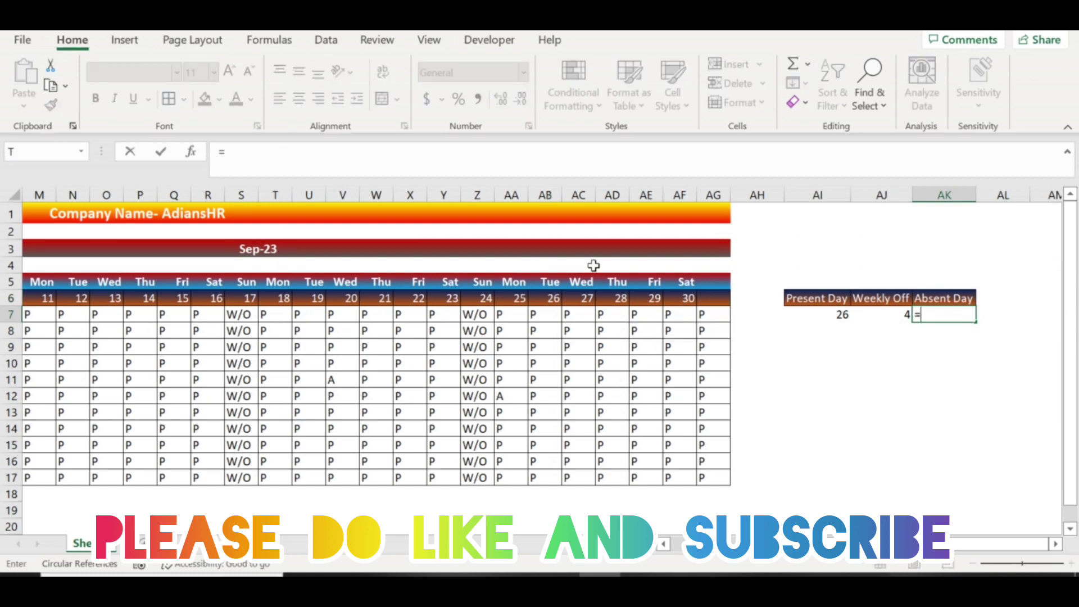
{"action": "type", "text": "coun"}
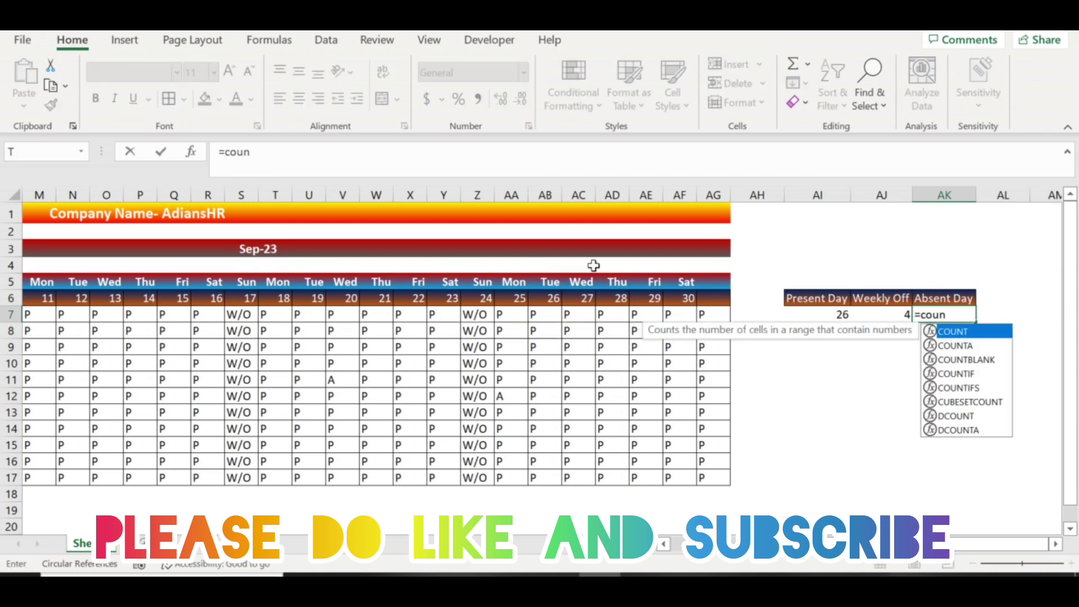
{"action": "type", "text": "if"}
{"action": "key", "text": "Tab"}
{"action": "key", "text": "Left"}
{"action": "key", "text": "Left"}
{"action": "key", "text": "Left"}
{"action": "key", "text": "Left"}
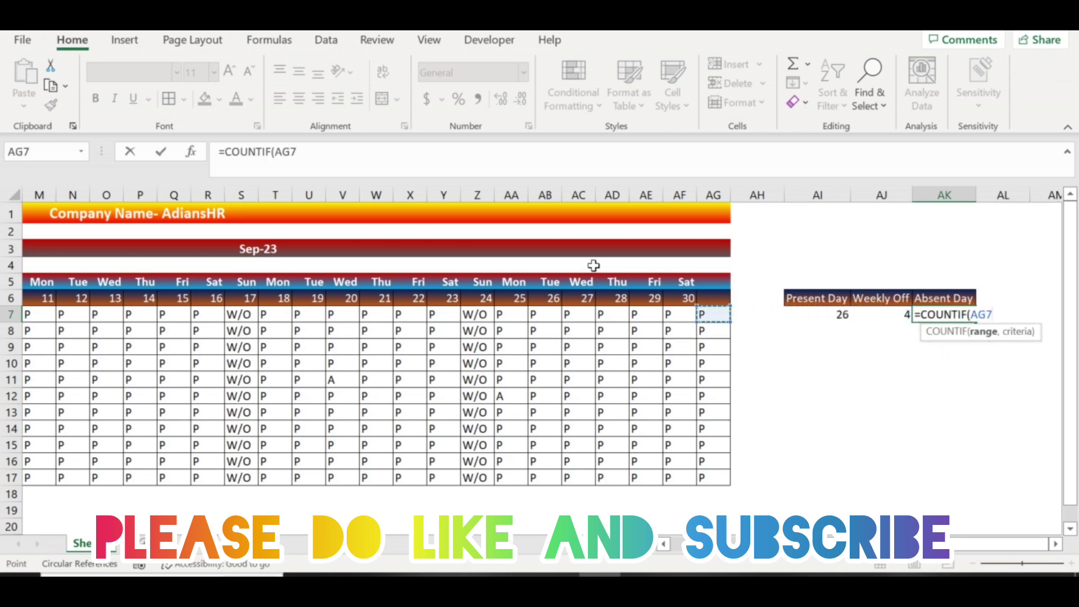
{"action": "key", "text": "ctrl+shift+Left"}
{"action": "key", "text": "shift+Right"}
{"action": "key", "text": "shift+Right"}
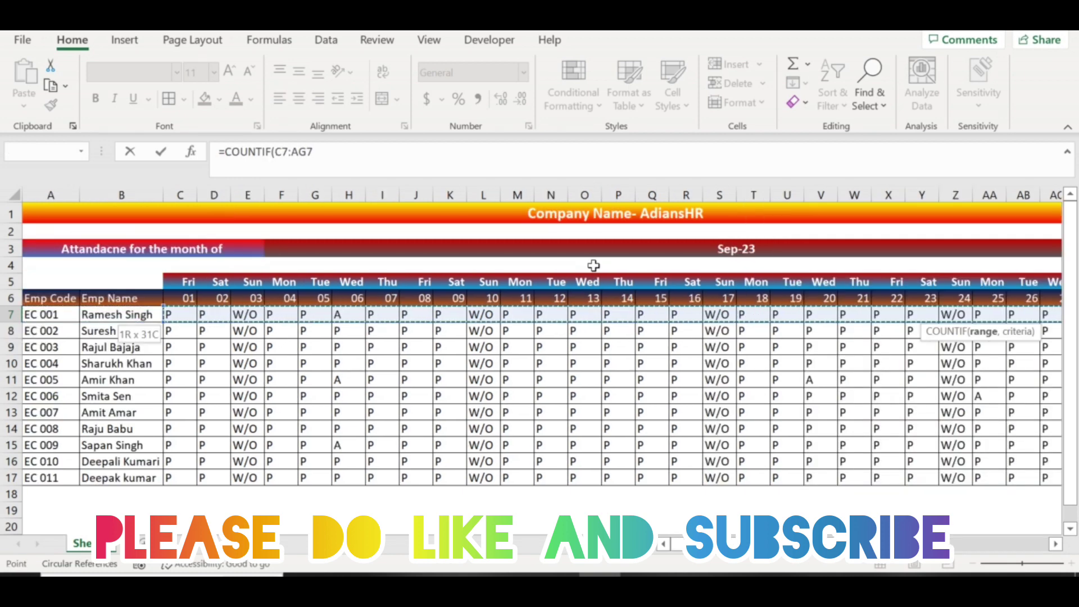
{"action": "type", "text": ",\"A"}
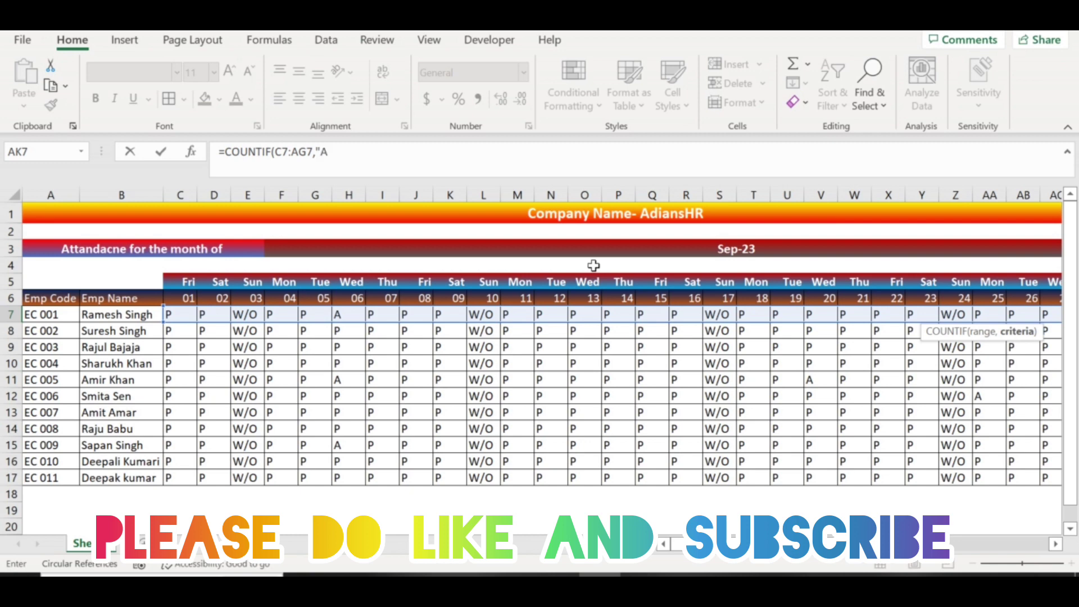
{"action": "key", "text": "Return"}
Step: Copy the three row 7 totals AI7:AK7
{"action": "key", "text": "Up"}
{"action": "key", "text": "Up"}
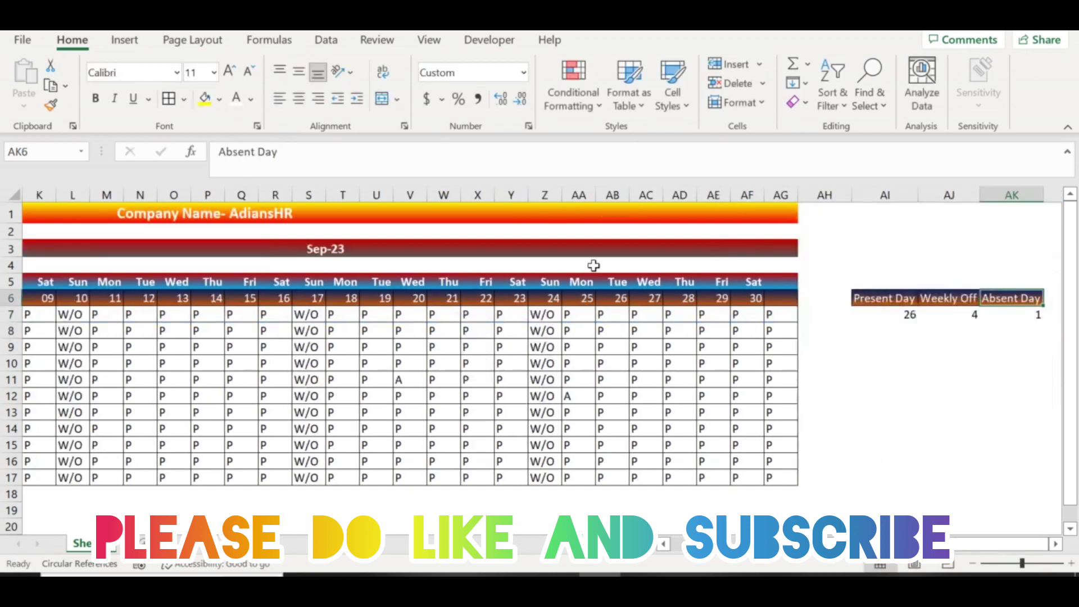
{"action": "key", "text": "Down"}
{"action": "key", "text": "Left"}
{"action": "key", "text": "Left"}
{"action": "key", "text": "shift+Right"}
{"action": "key", "text": "shift+Right"}
{"action": "key", "text": "ctrl+c"}
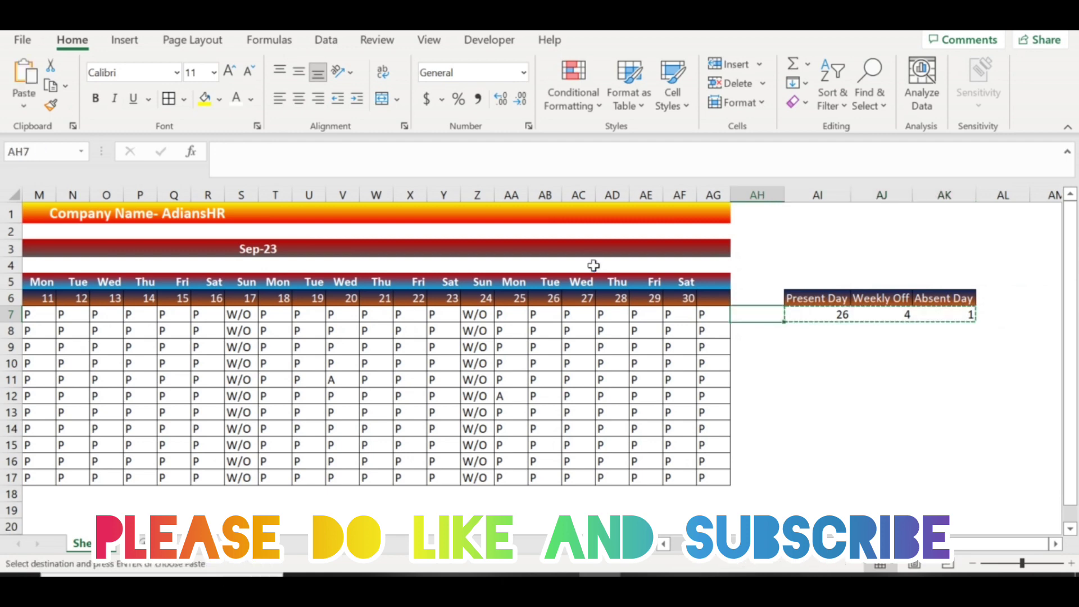
Step: Paste the three totals down AI7:AK17 for all eleven employees
{"action": "key", "text": "Left"}
{"action": "key", "text": "Left"}
{"action": "key", "text": "Down"}
{"action": "key", "text": "Down"}
{"action": "key", "text": "Down"}
{"action": "key", "text": "Right"}
{"action": "key", "text": "Right"}
{"action": "key", "text": "shift+Up"}
{"action": "key", "text": "shift+Up"}
{"action": "key", "text": "shift+Up"}
{"action": "key", "text": "shift+Right"}
{"action": "key", "text": "shift+Right"}
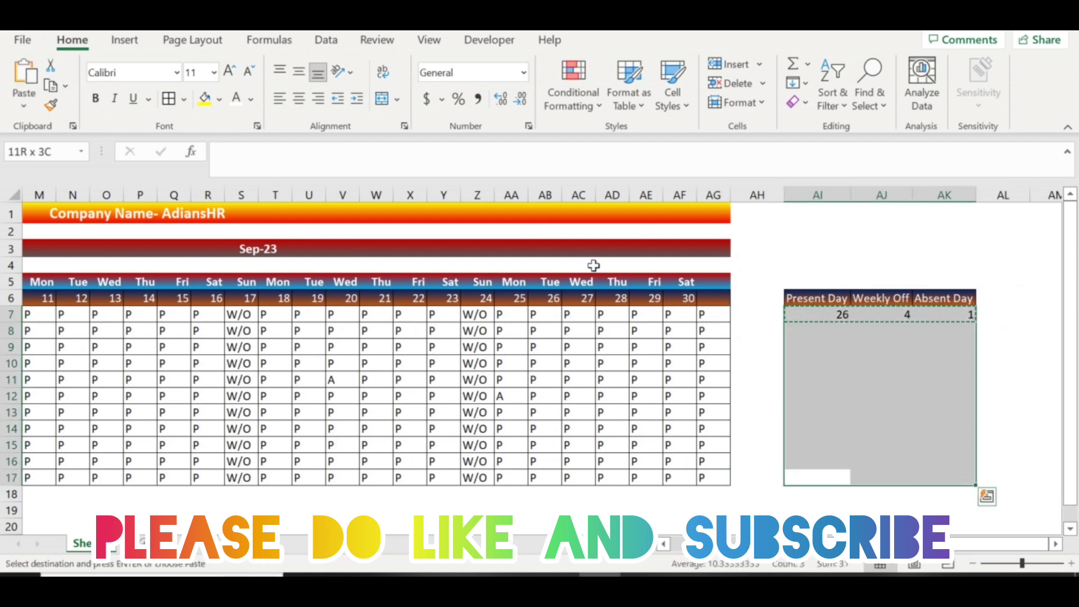
{"action": "key", "text": "Return"}
Step: Apply All Borders to the summary table AI6:AK17
{"action": "key", "text": "ctrl+Up"}
{"action": "key", "text": "Down"}
{"action": "key", "text": "shift+Right"}
{"action": "key", "text": "shift+Right"}
{"action": "key", "text": "ctrl+shift+Down"}
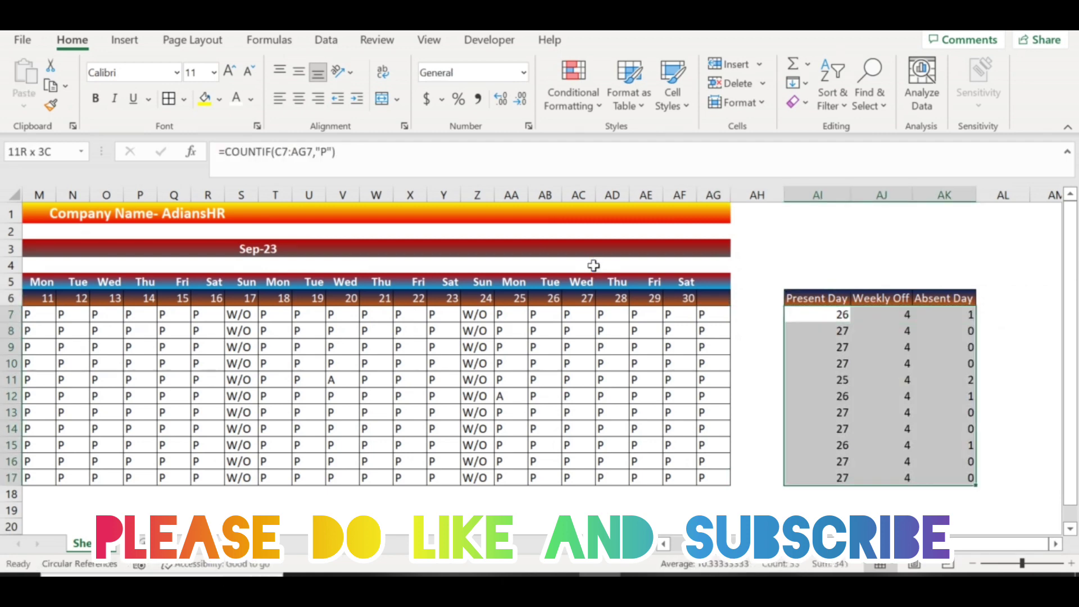
{"action": "left_click", "coordinate": [169, 98]}
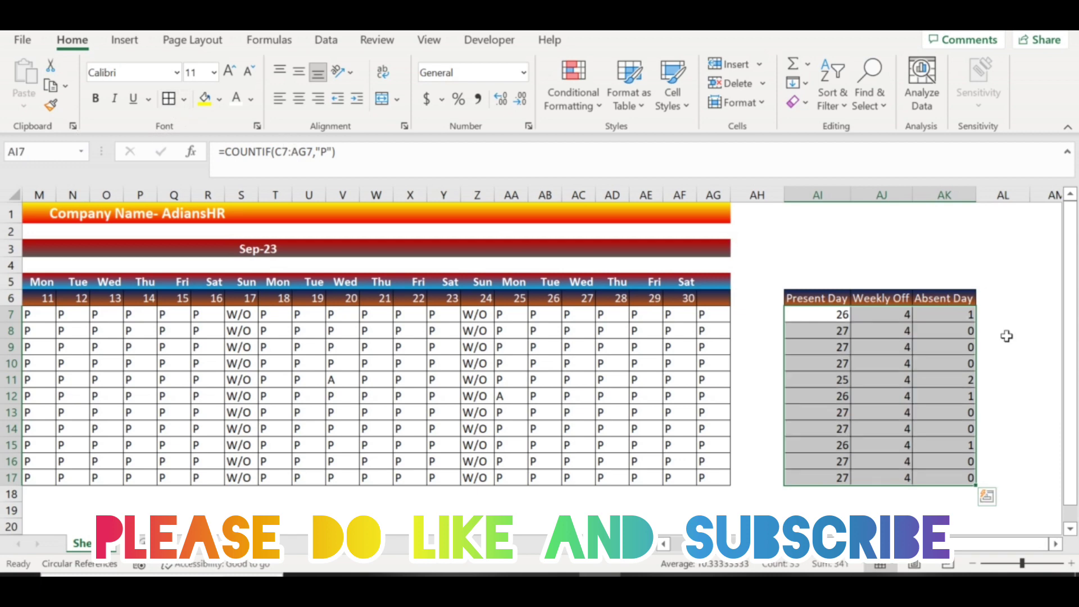
{"action": "left_click", "coordinate": [1003, 298]}
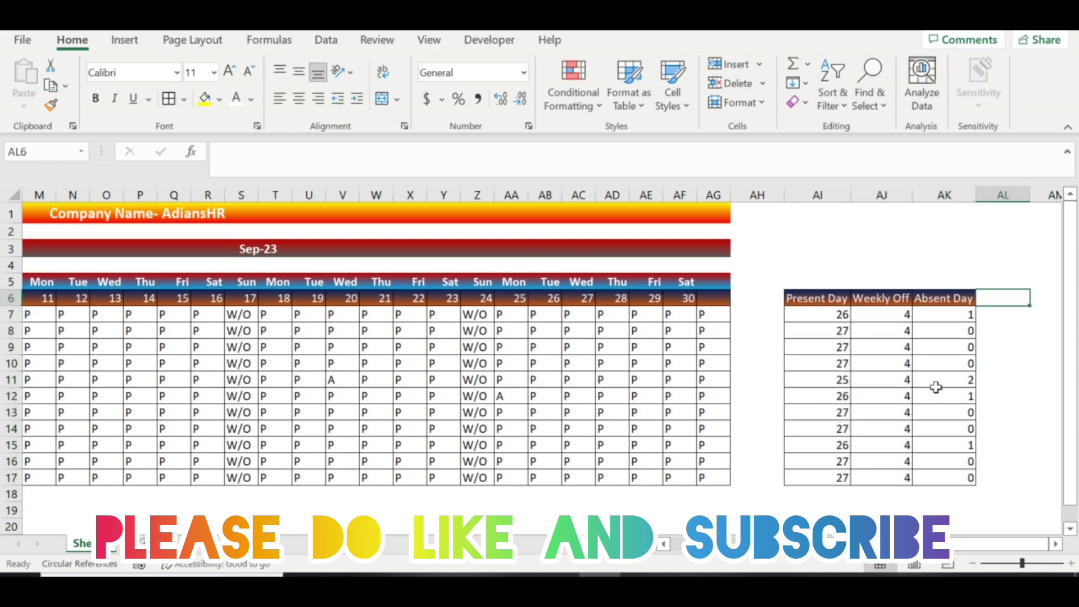
Step: Add a Payable Days heading in AL6 styled like the date header
{"action": "type", "text": "Payable"}
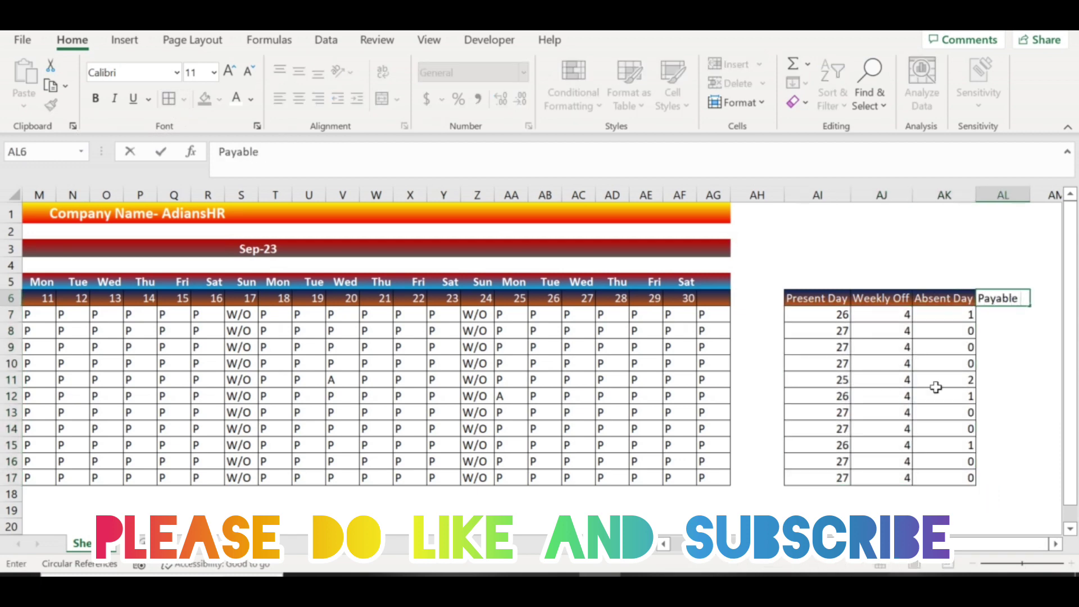
{"action": "type", "text": " Days"}
{"action": "key", "text": "Return"}
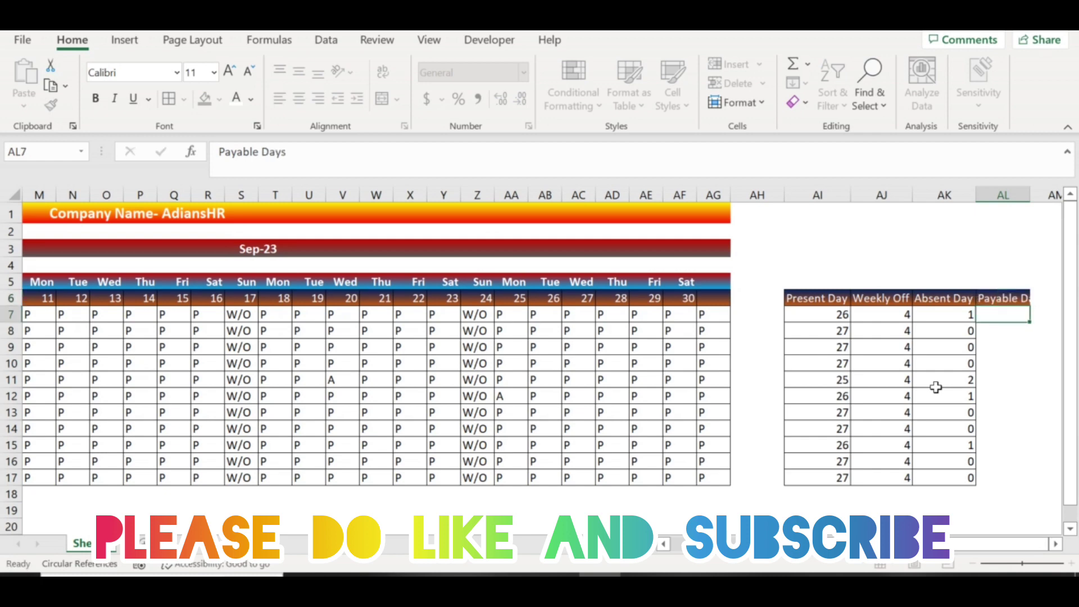
{"action": "left_click", "coordinate": [636, 287]}
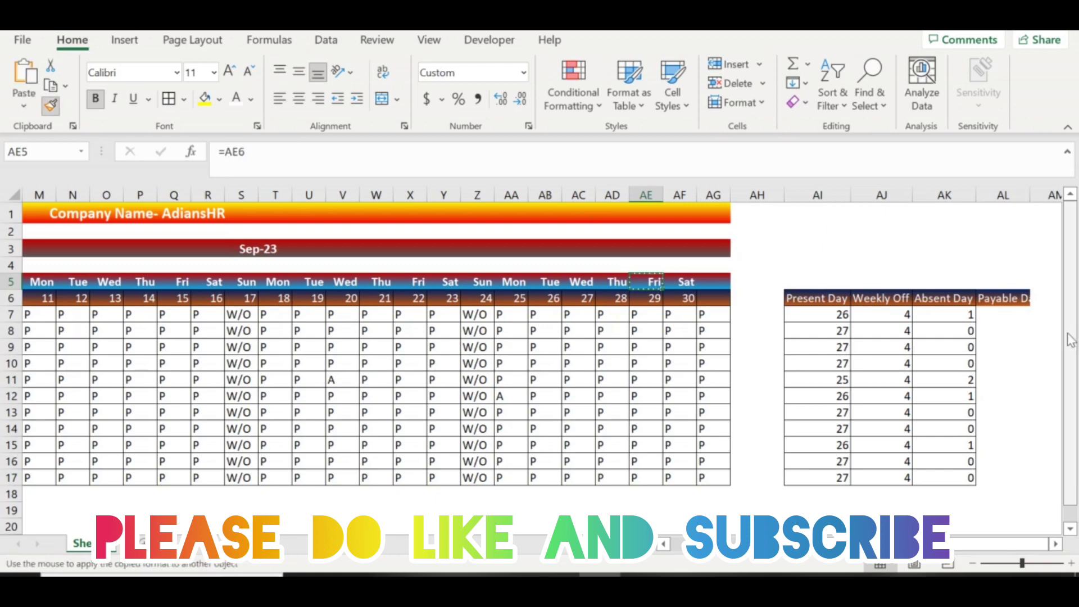
{"action": "left_click", "coordinate": [1006, 299]}
Step: Enter =AI7+AJ7-AK7 in AL7 for the first employee's payable days
{"action": "left_click", "coordinate": [1009, 314]}
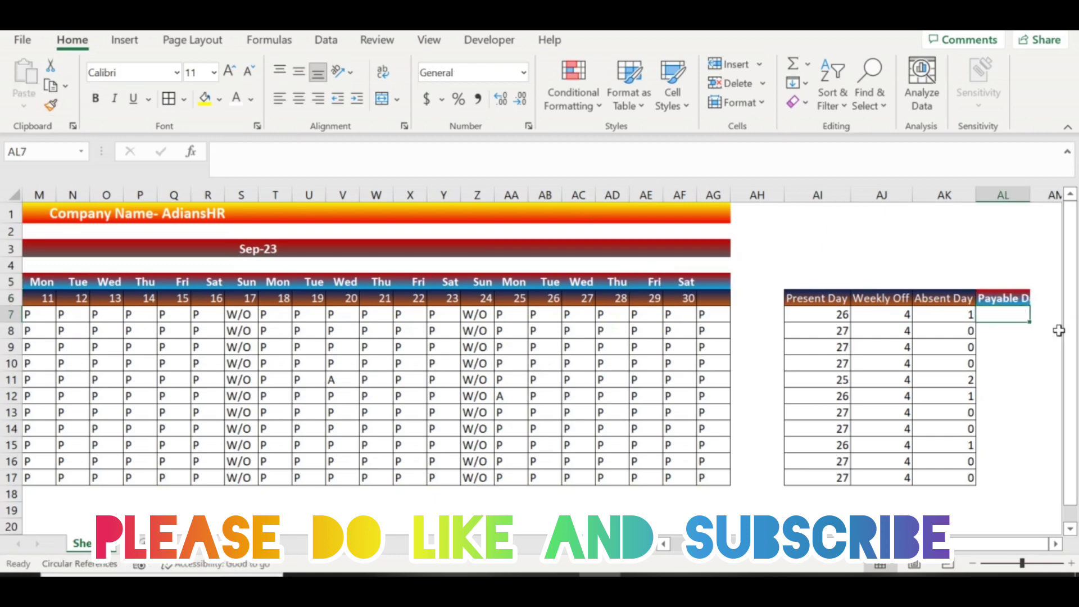
{"action": "type", "text": "="}
{"action": "key", "text": "Left"}
{"action": "key", "text": "Left"}
{"action": "key", "text": "Left"}
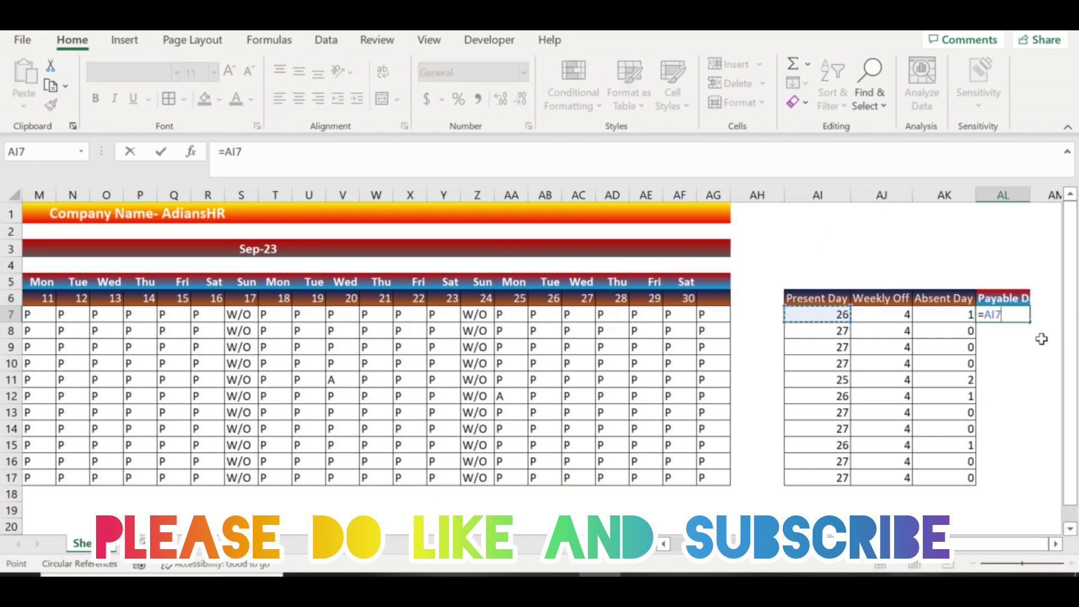
{"action": "type", "text": "+"}
{"action": "key", "text": "Left"}
{"action": "key", "text": "Left"}
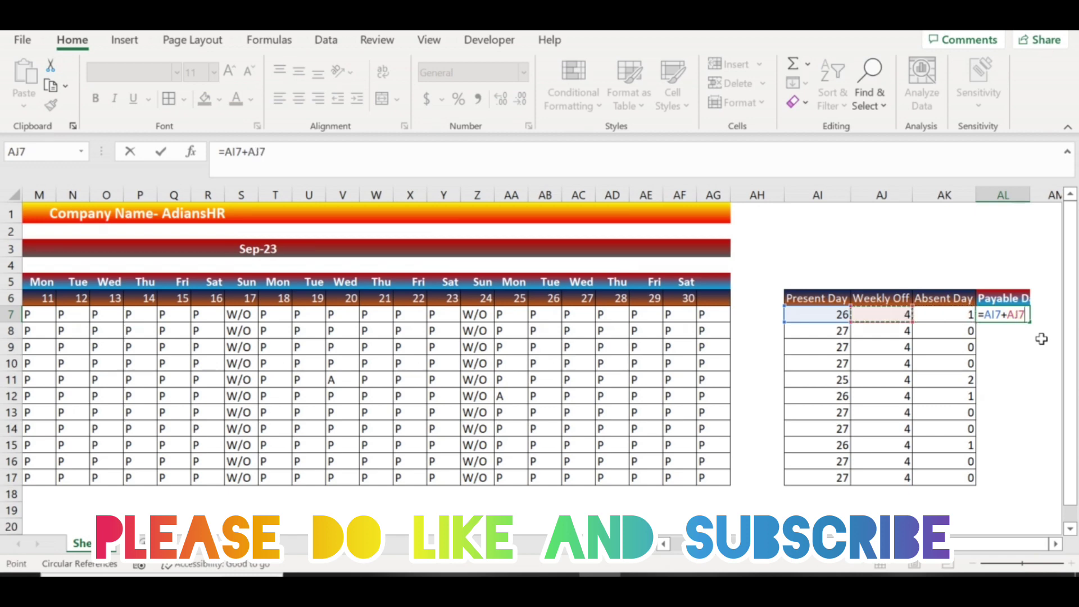
{"action": "type", "text": "-"}
Step: Copy the Payable Days formula down to AL17 for all eleven employees
{"action": "key", "text": "Left"}
{"action": "key", "text": "ctrl+Return"}
{"action": "key", "text": "ctrl+c"}
{"action": "key", "text": "Left"}
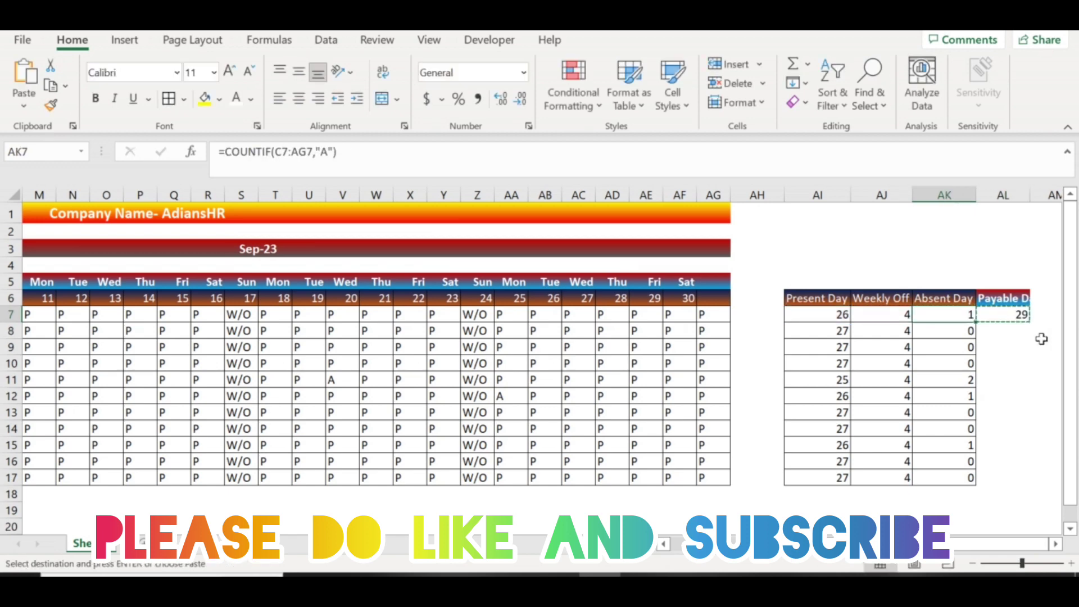
{"action": "key", "text": "ctrl+Down"}
{"action": "key", "text": "Right"}
{"action": "key", "text": "ctrl+shift+Up"}
{"action": "key", "text": "Return"}
{"action": "key", "text": "Up"}
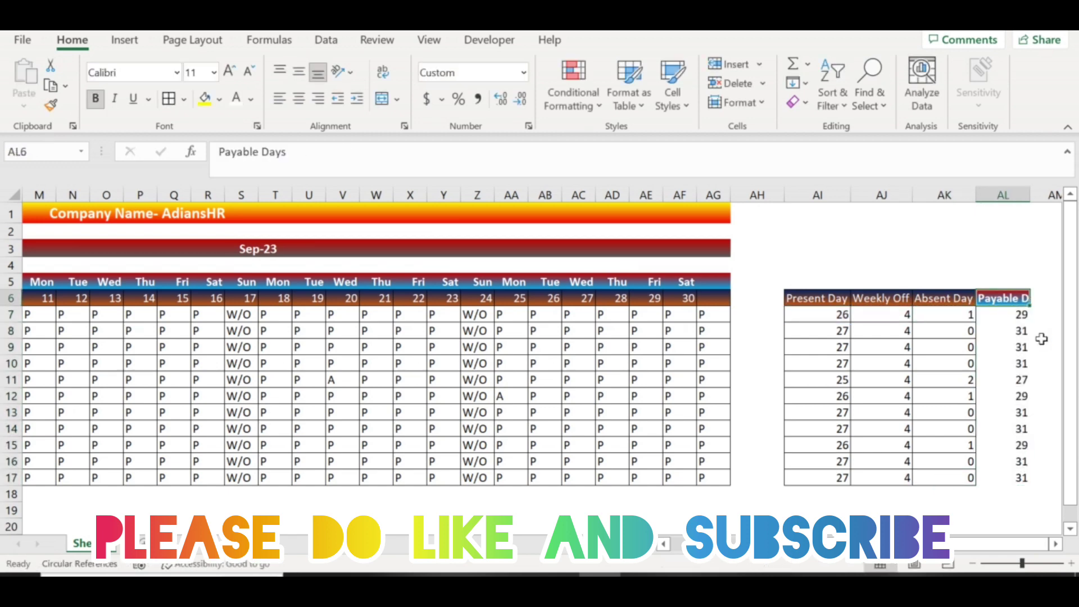
{"action": "key", "text": "Left"}
{"action": "key", "text": "Left"}
{"action": "key", "text": "Left"}
{"action": "key", "text": "Left"}
{"action": "key", "text": "Left"}
{"action": "key", "text": "Left"}
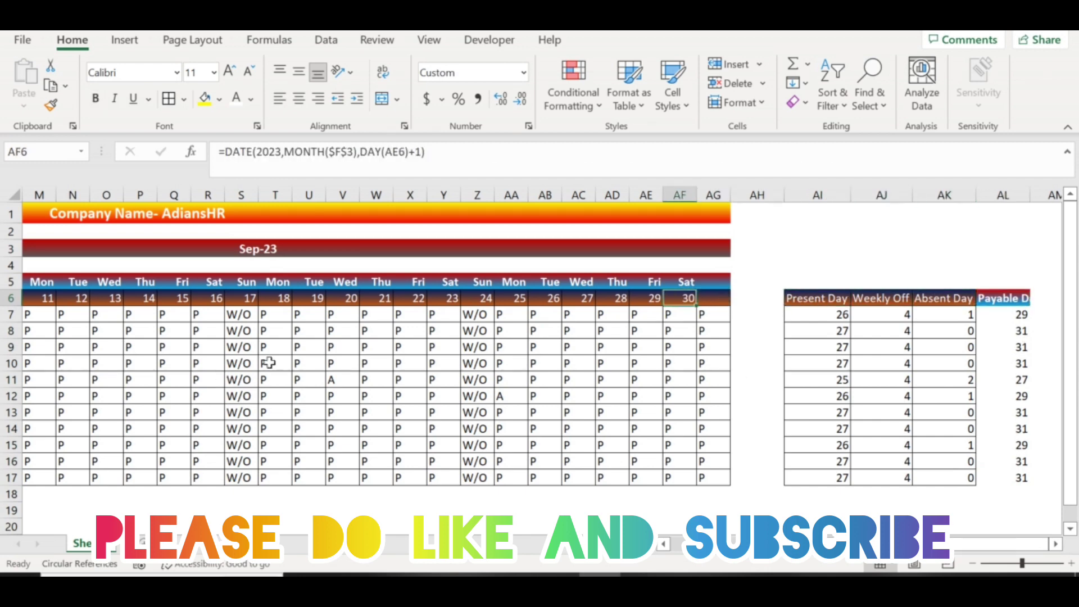
Step: Delete the stray P marks past day 30 in AG7:AG17
{"action": "left_click", "coordinate": [310, 262]}
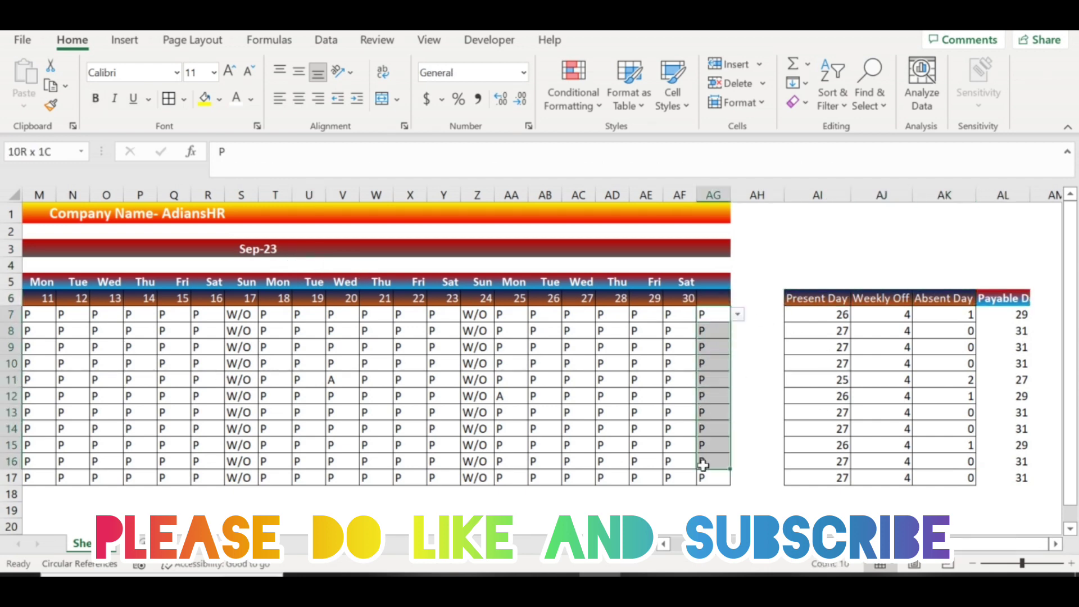
{"action": "left_click_drag", "start_coordinate": [706, 314], "coordinate": [705, 478]}
{"action": "key", "text": "Delete"}
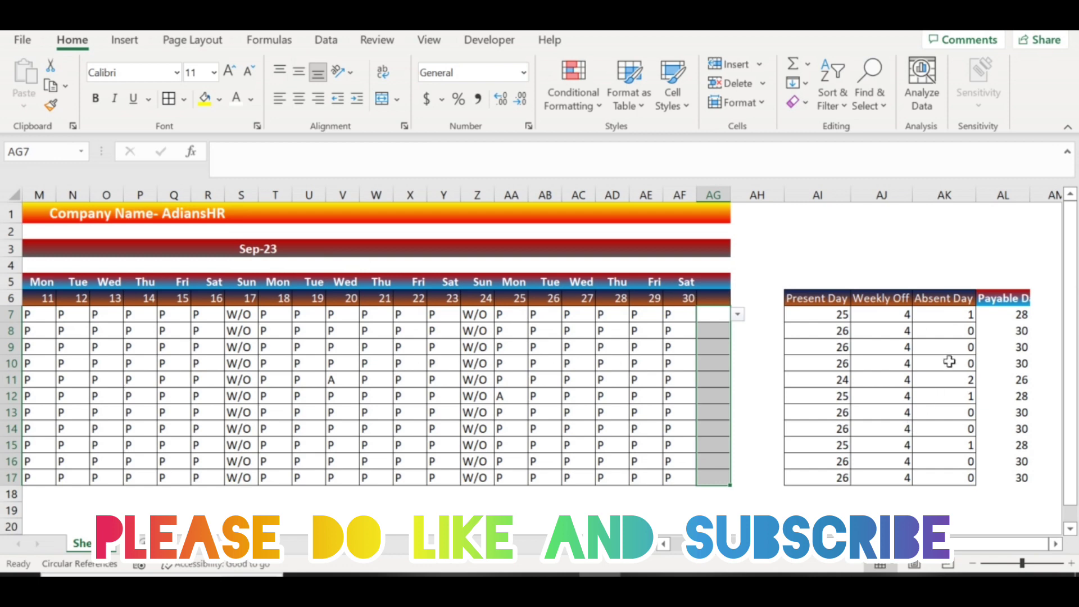
Step: Apply All Borders to the Payable Days column AL6:AL17
{"action": "left_click", "coordinate": [947, 362]}
{"action": "left_click", "coordinate": [1026, 330]}
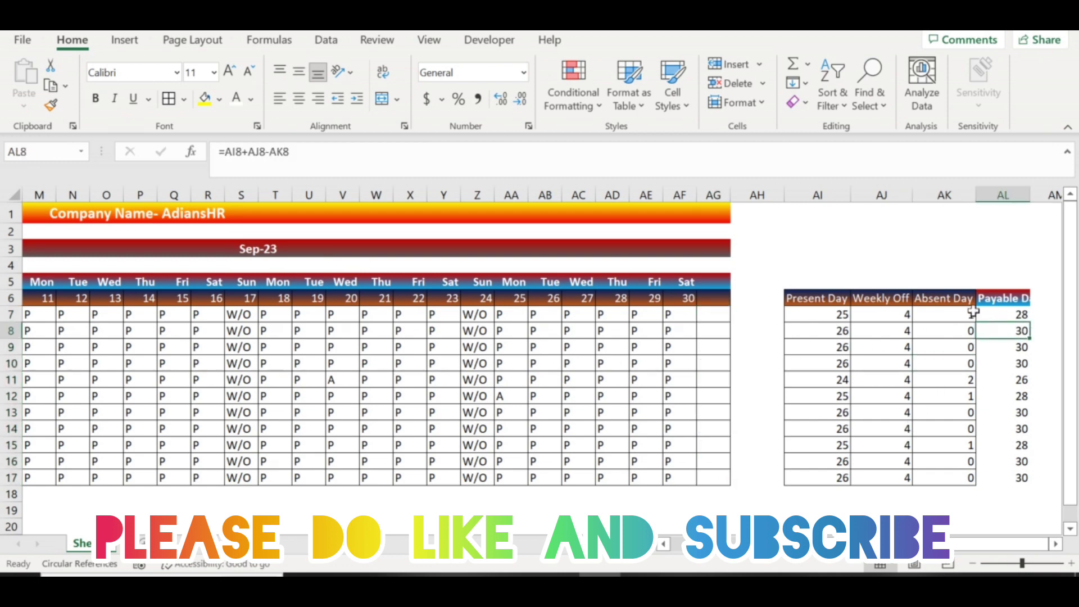
{"action": "left_click_drag", "start_coordinate": [1003, 298], "coordinate": [1021, 478]}
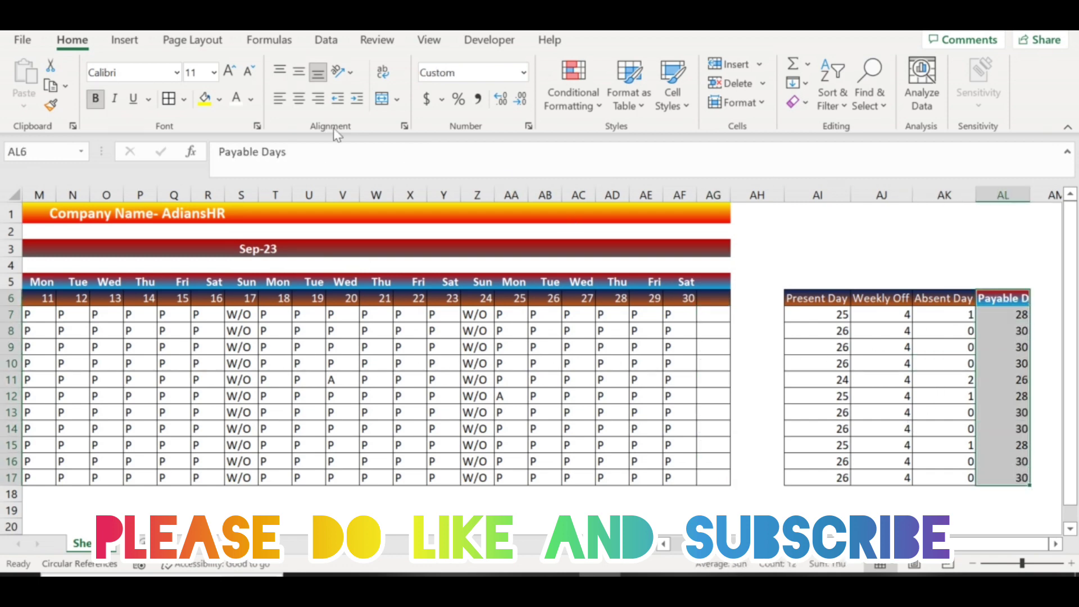
{"action": "left_click", "coordinate": [168, 100]}
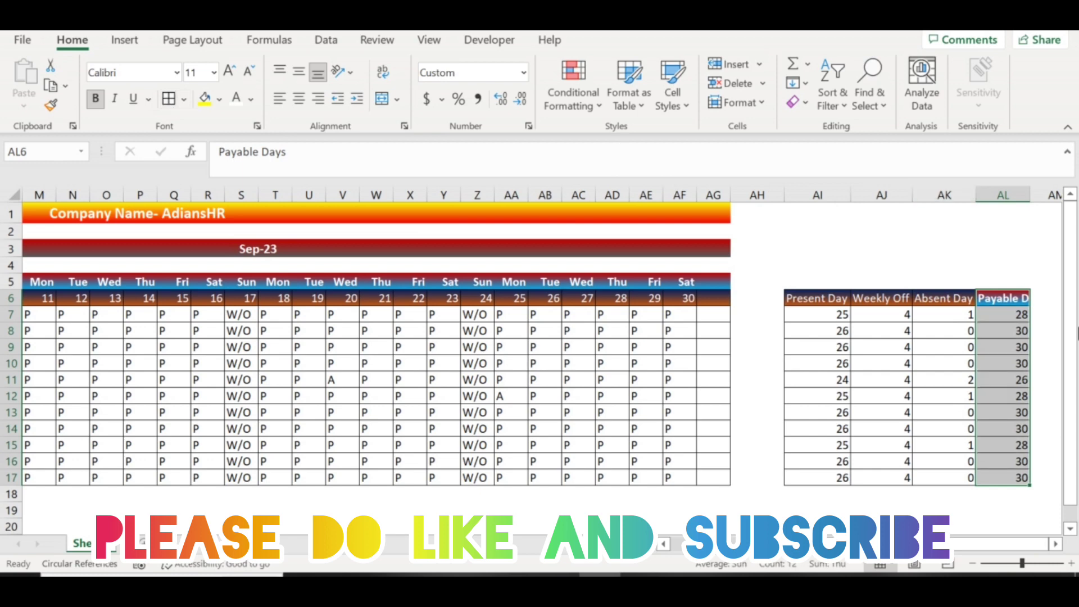
{"action": "left_click", "coordinate": [935, 411]}
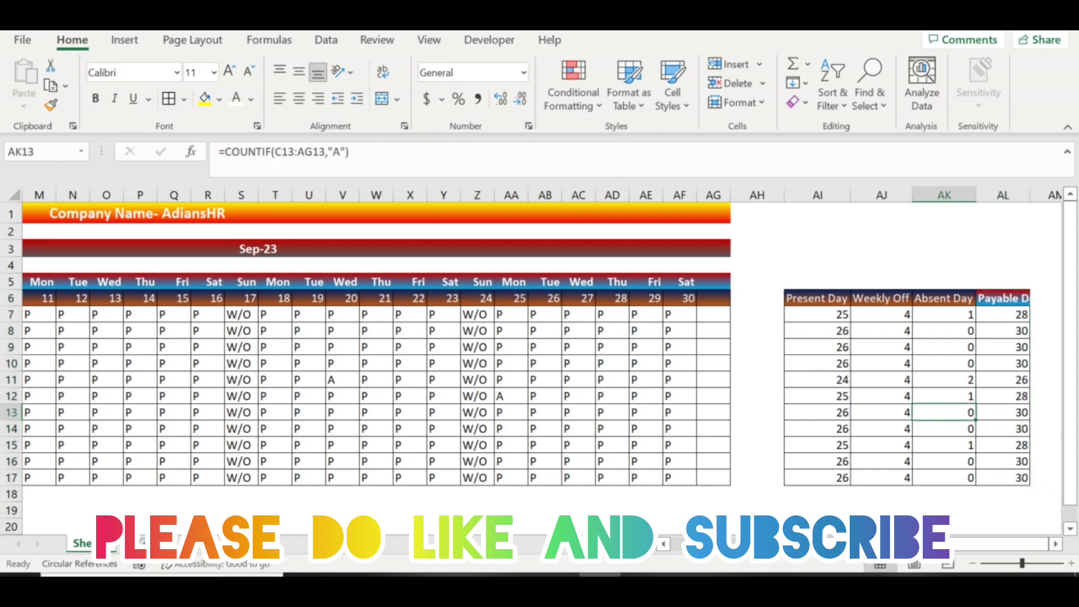